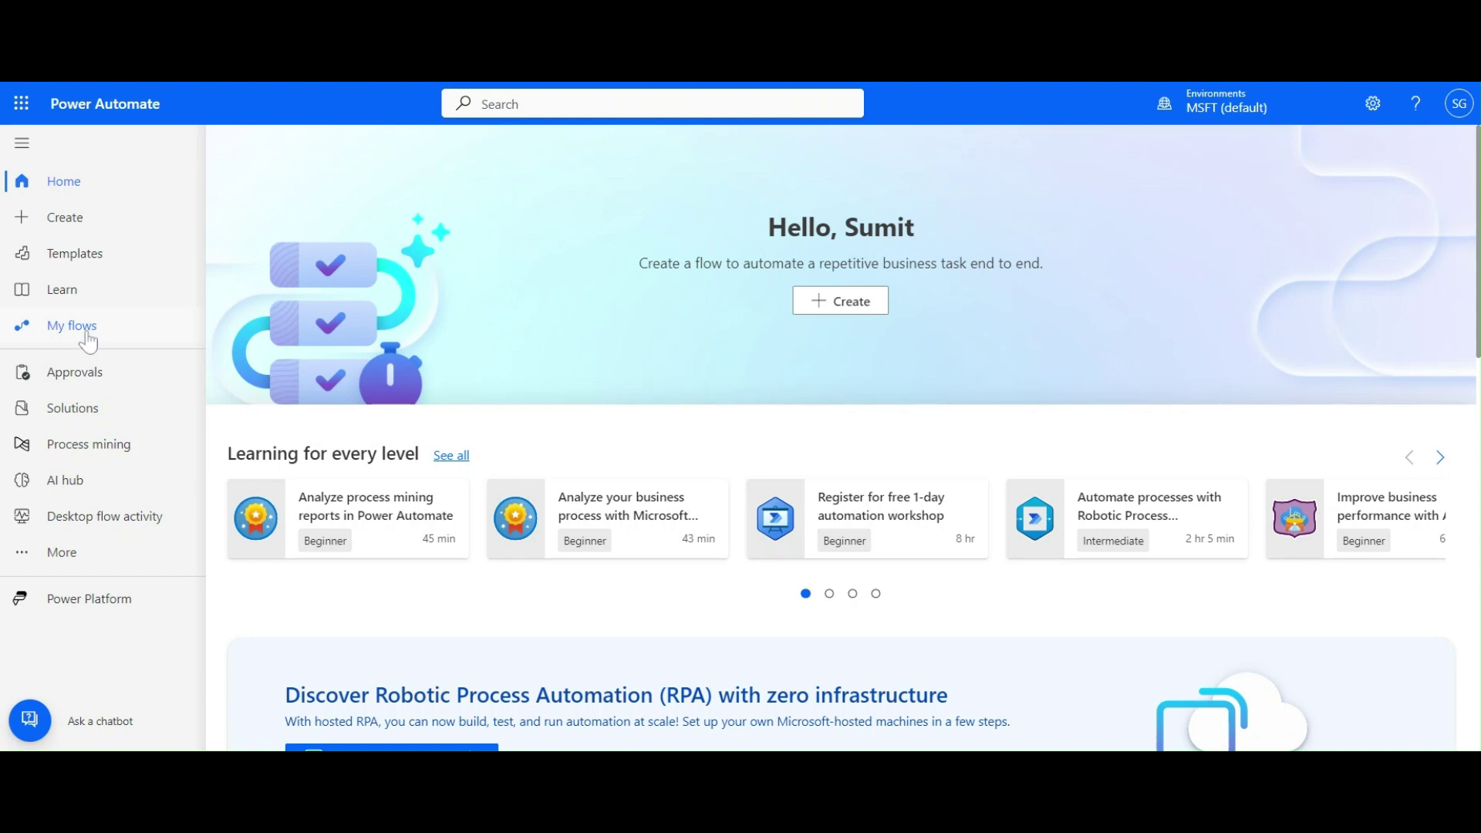
# Start a new instant cloud flow from My flows, skipping the name and trigger selection.
pyautogui.click(58, 340)
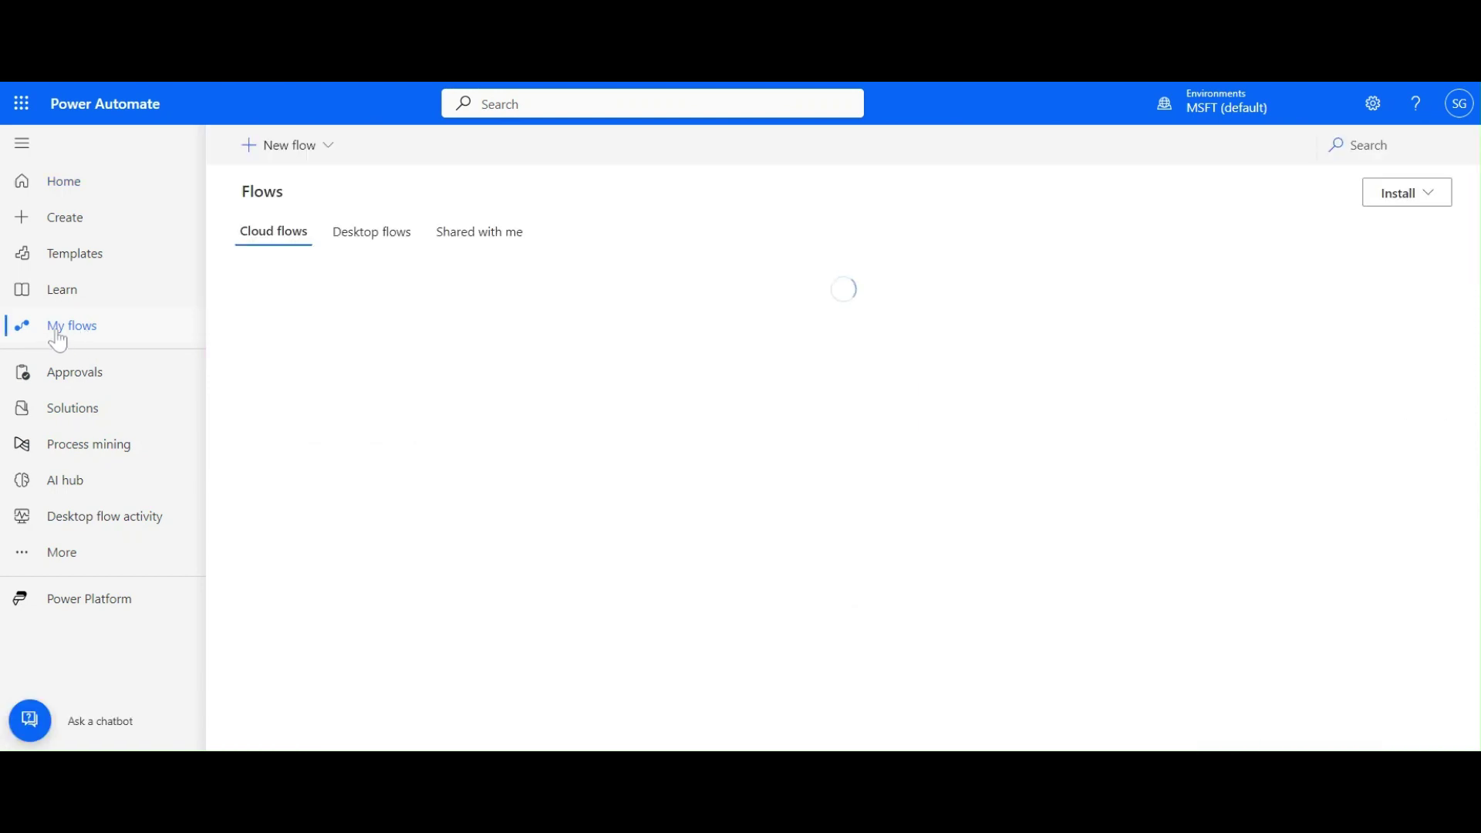
pyautogui.click(289, 147)
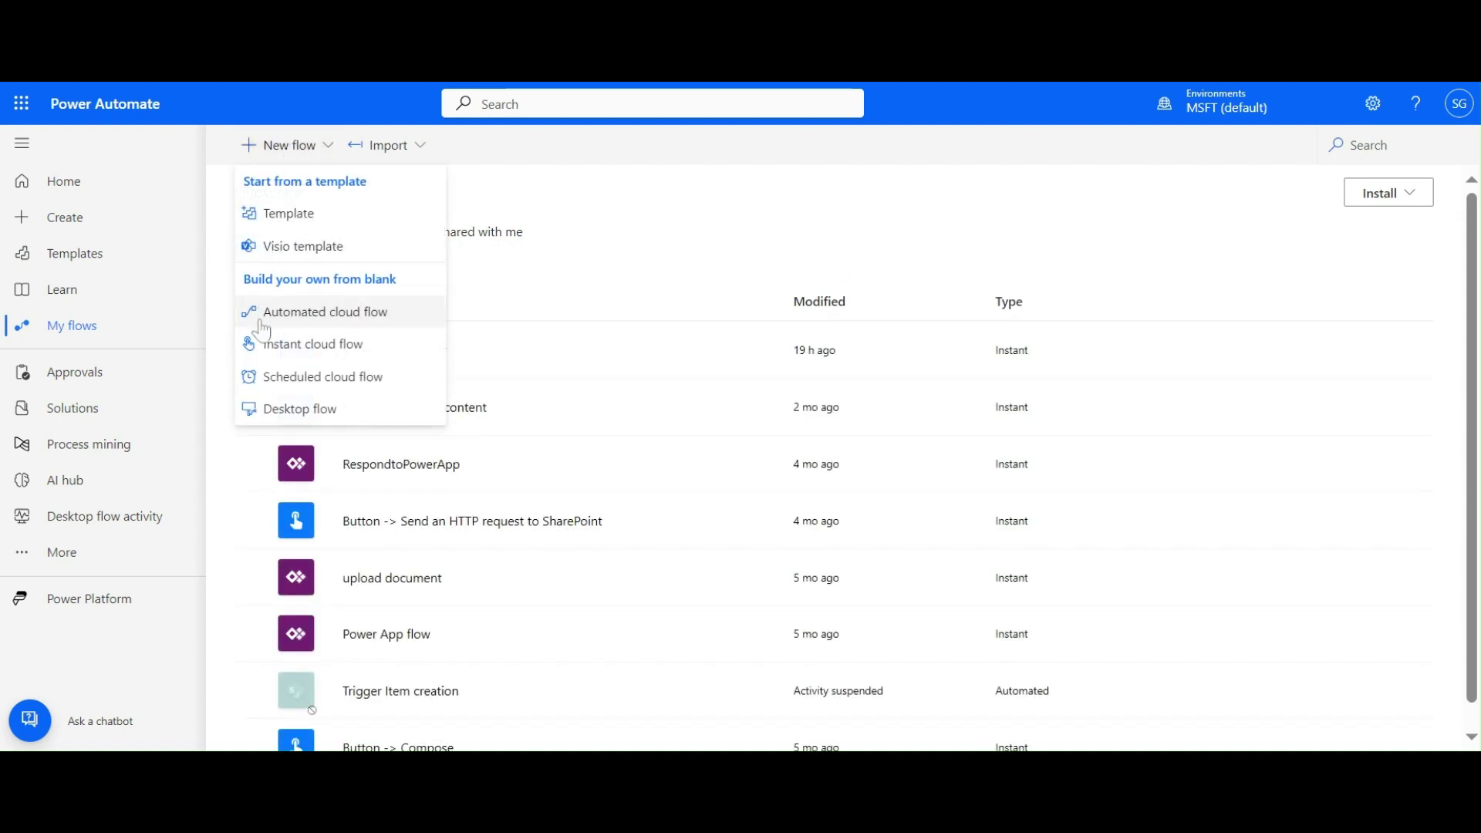
pyautogui.click(287, 344)
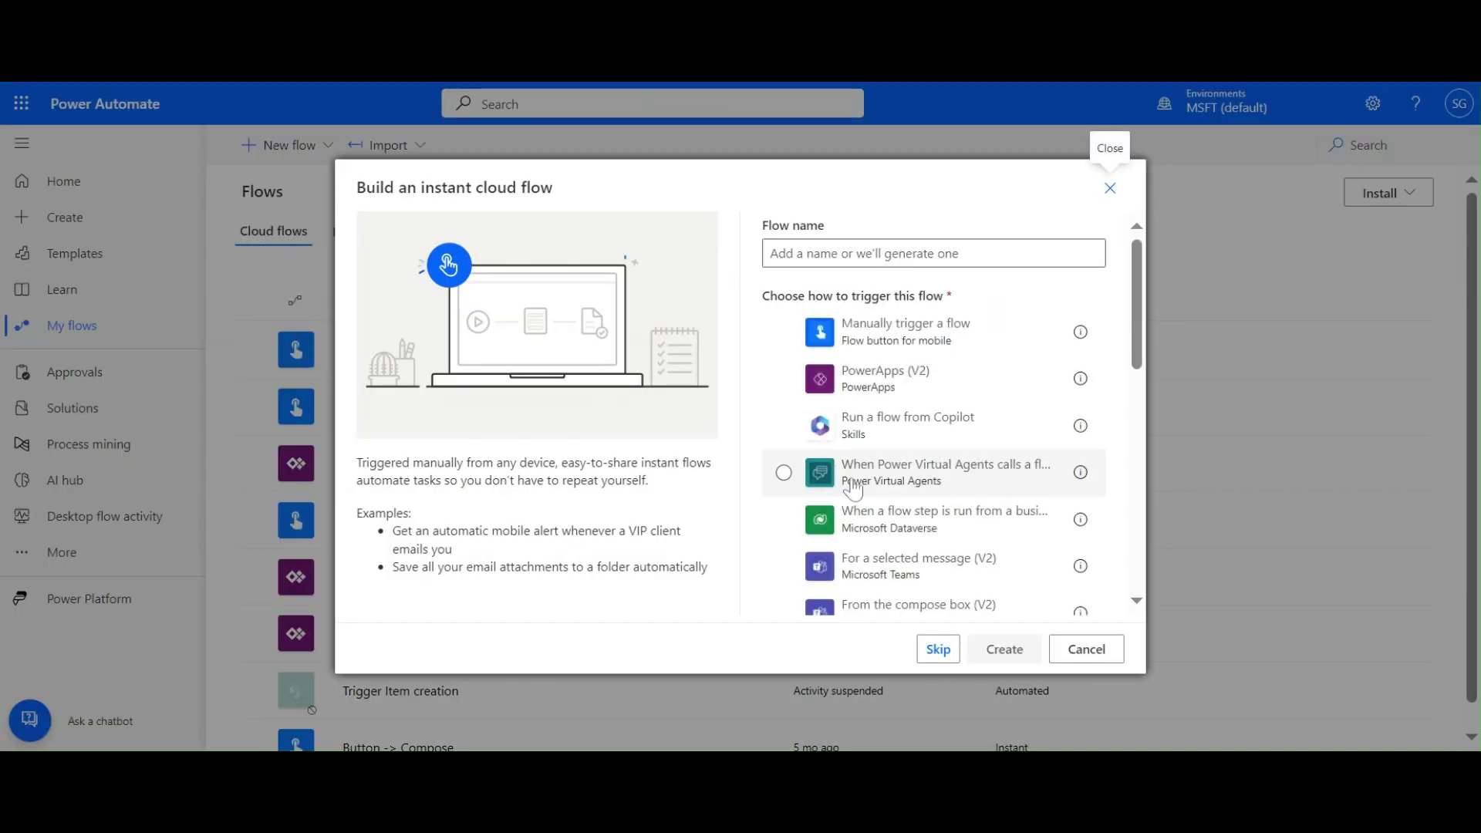
pyautogui.click(938, 650)
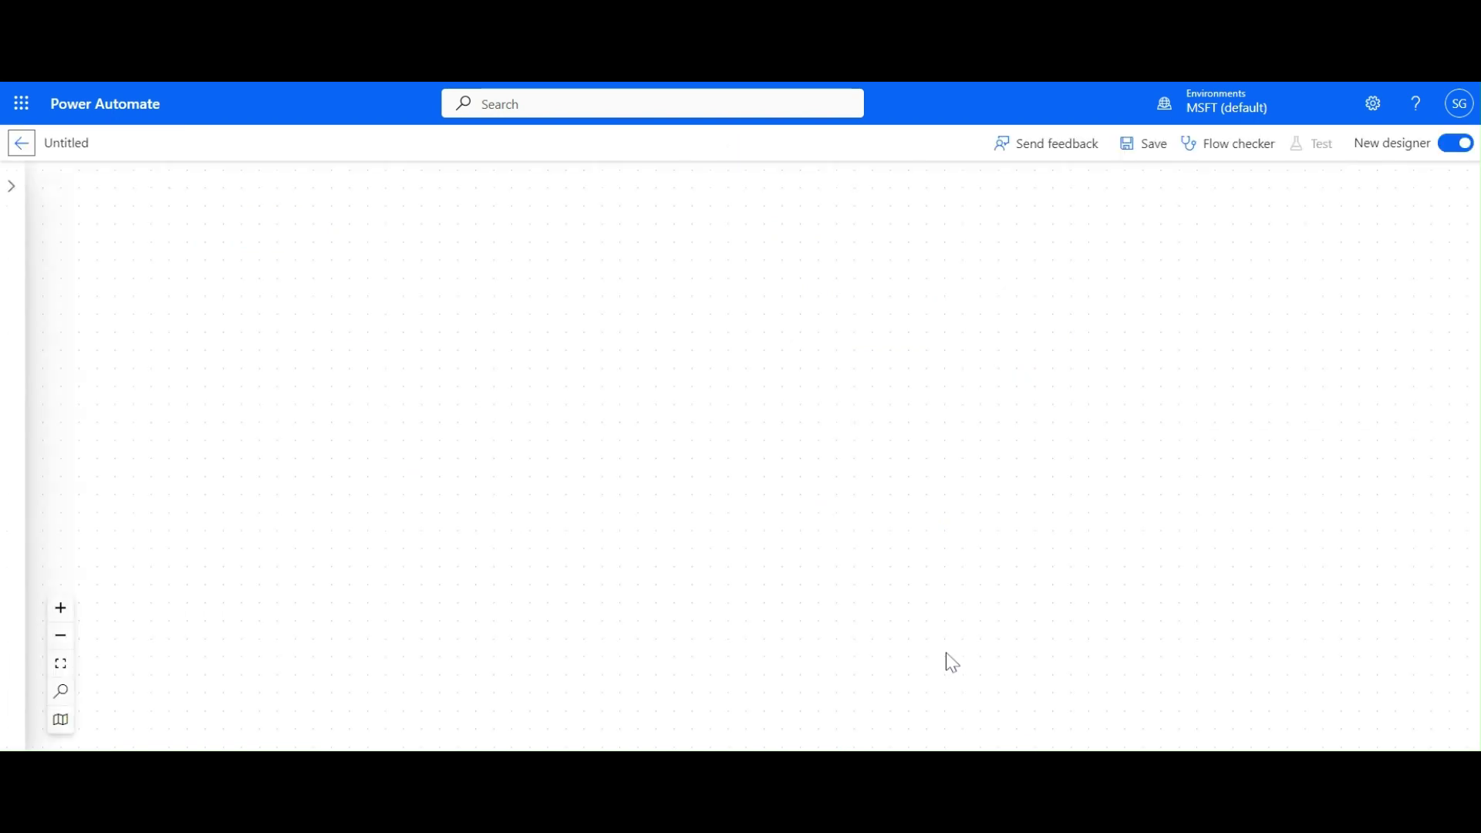
# Switch off the new designer, dismiss the feedback request and add the Manually trigger a flow trigger.
pyautogui.click(1456, 144)
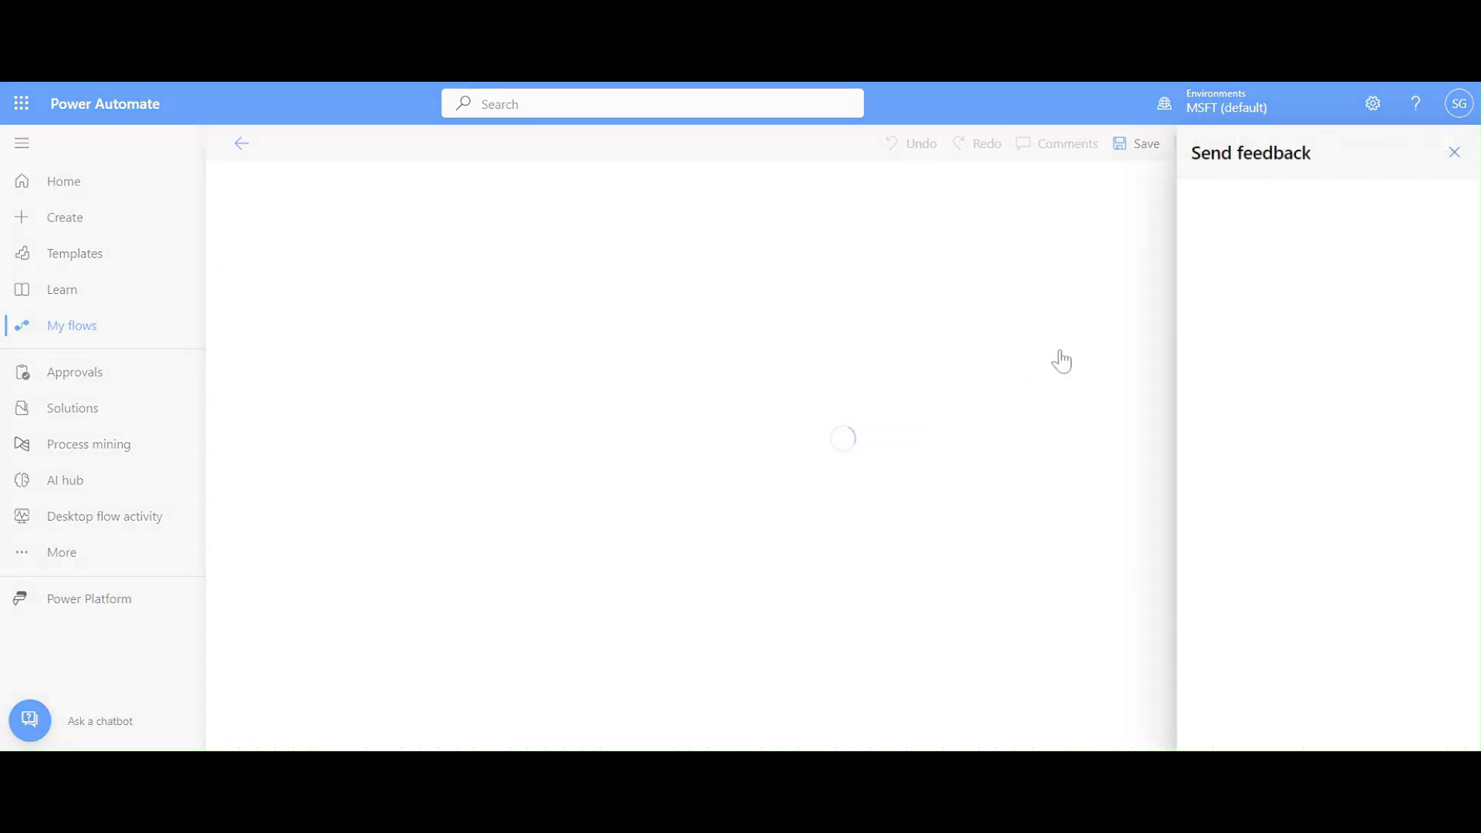
pyautogui.click(1450, 153)
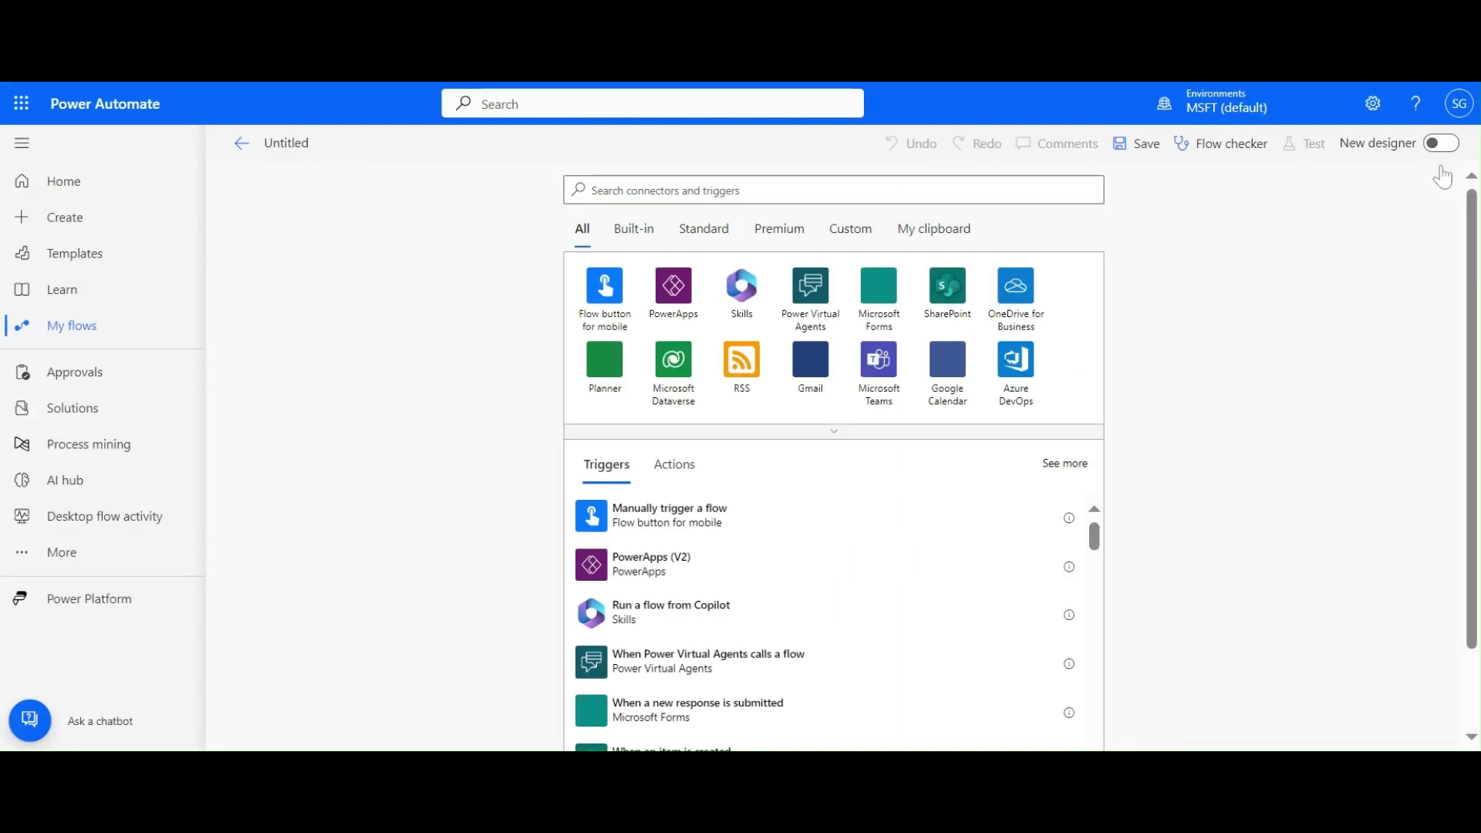
pyautogui.click(676, 519)
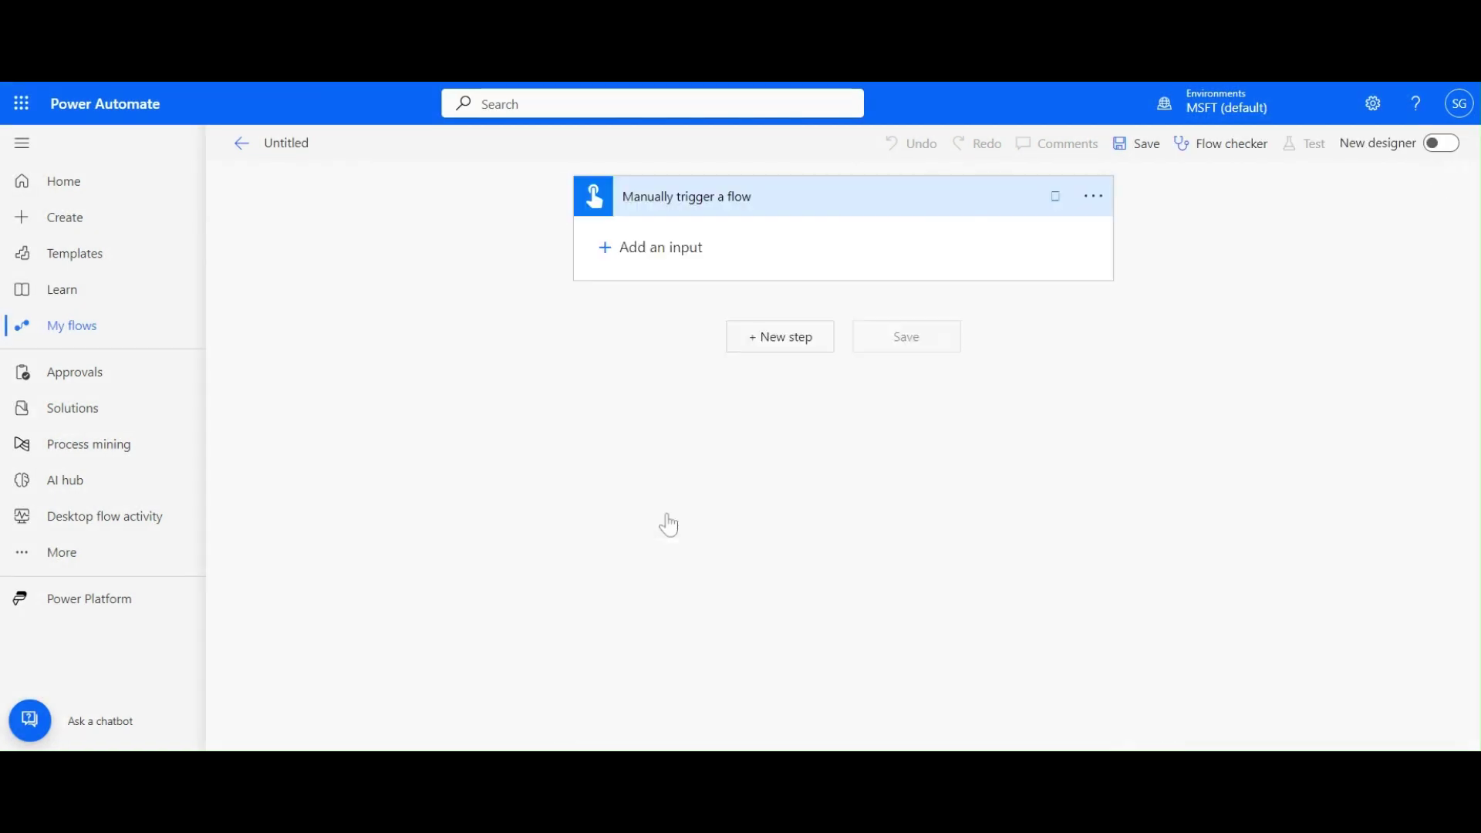
# Add an Initialize variable action from the Variable connector below the manual trigger.
pyautogui.click(772, 341)
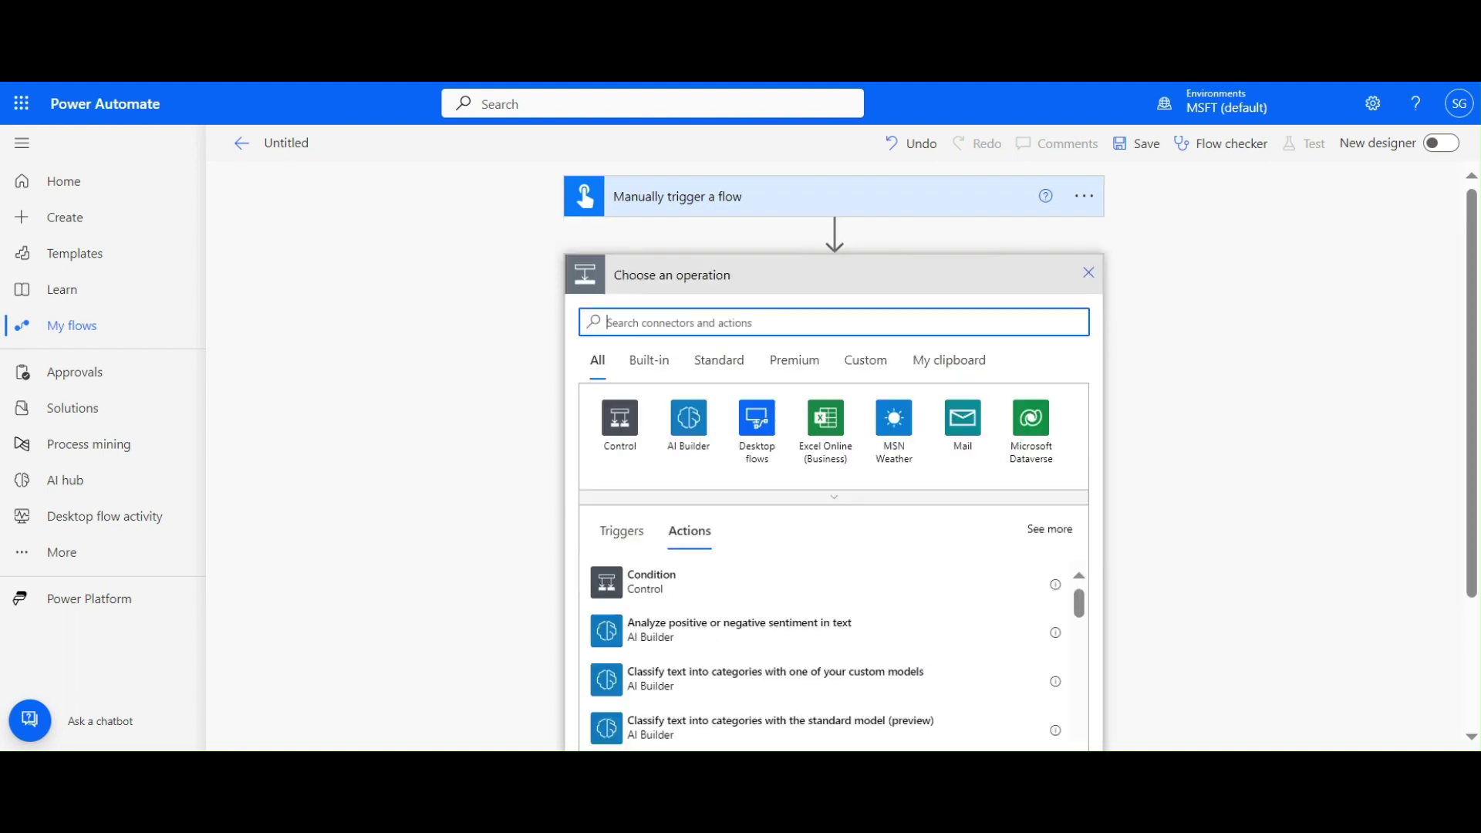
pyautogui.write('varia')
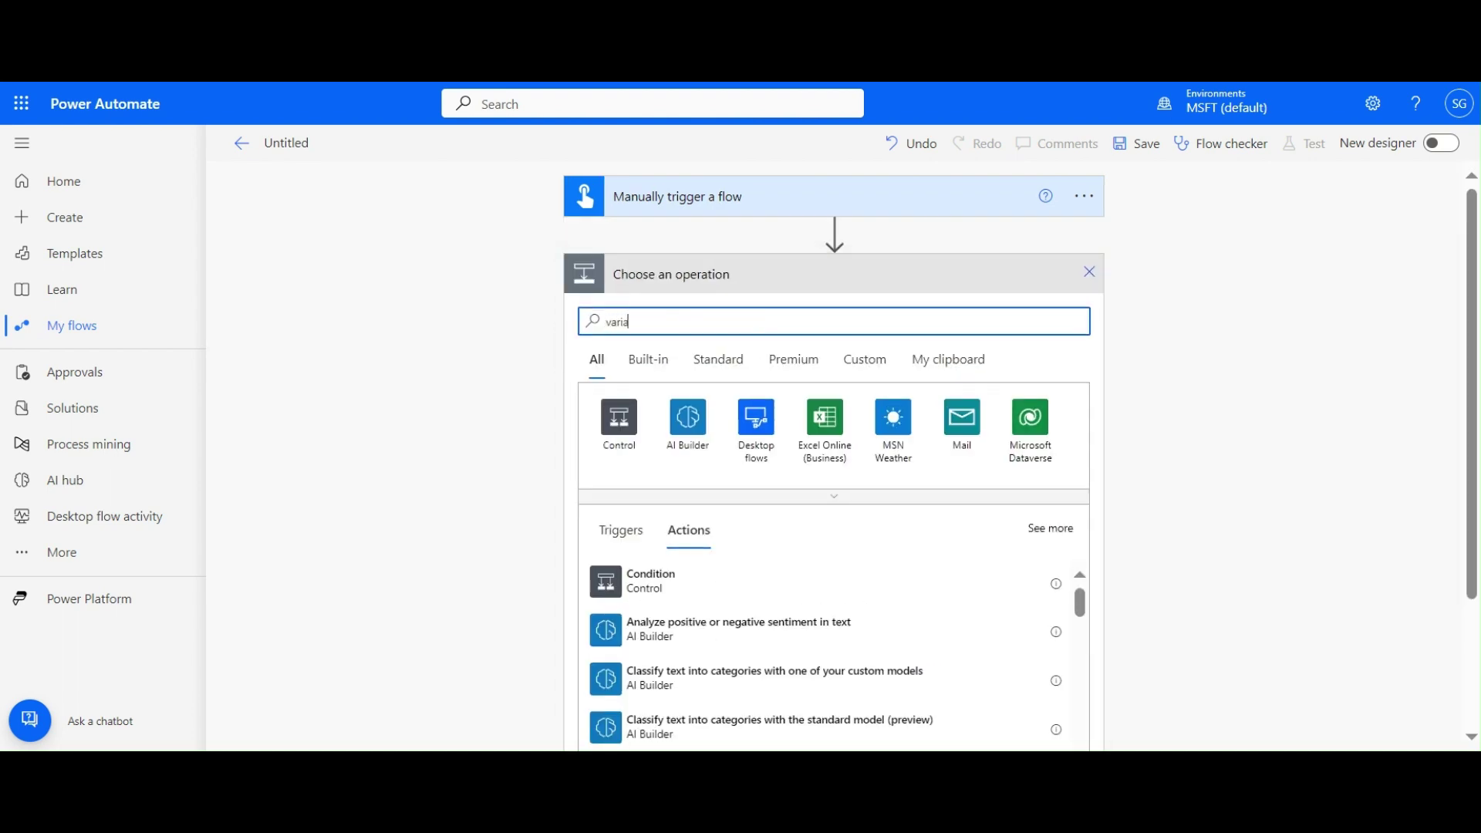
pyautogui.write('bler')
pyautogui.press('BackSpace')
pyautogui.click(619, 420)
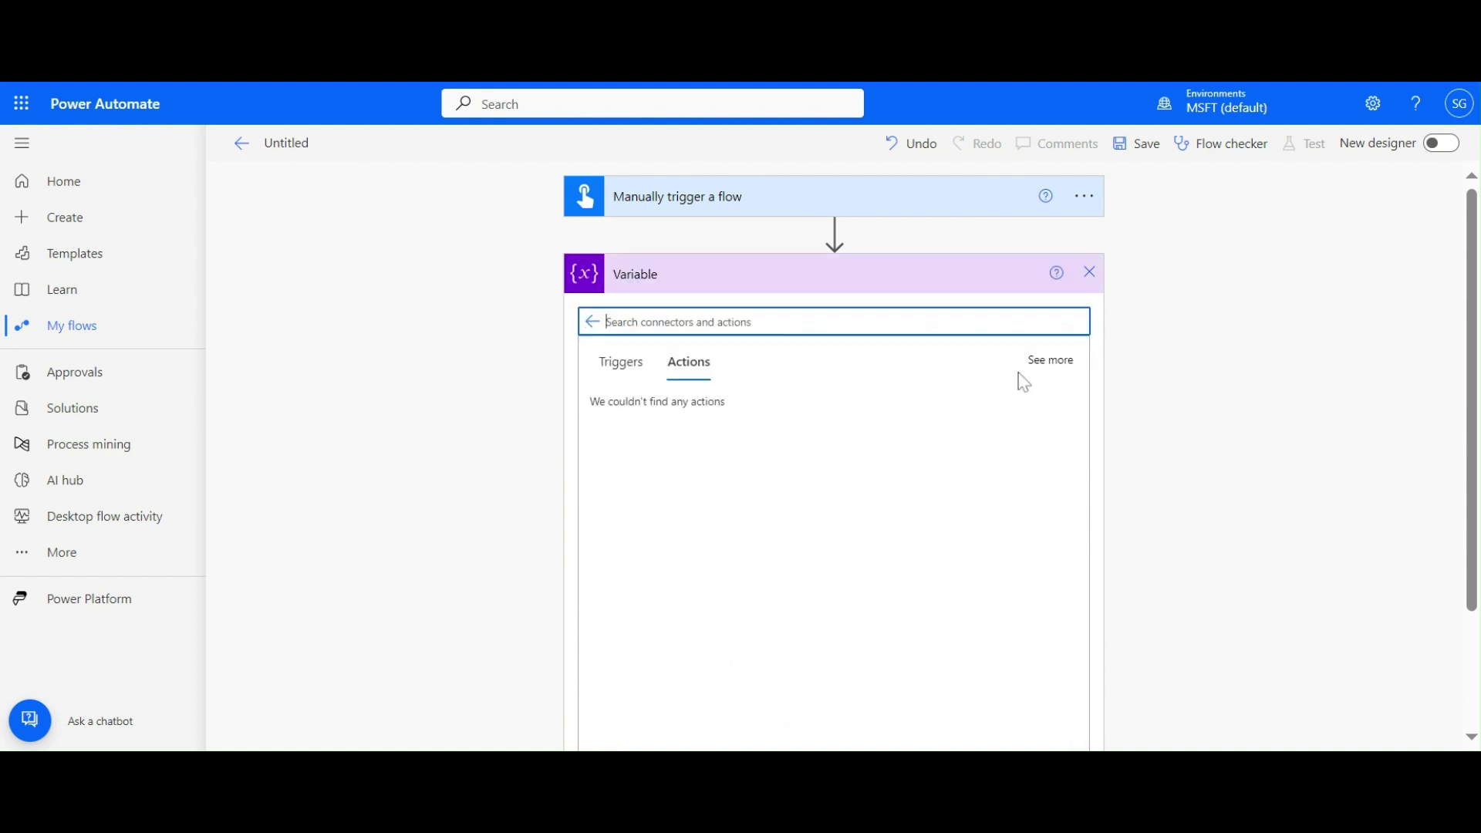
pyautogui.moveTo(1473, 296); pyautogui.dragTo(1471, 311)
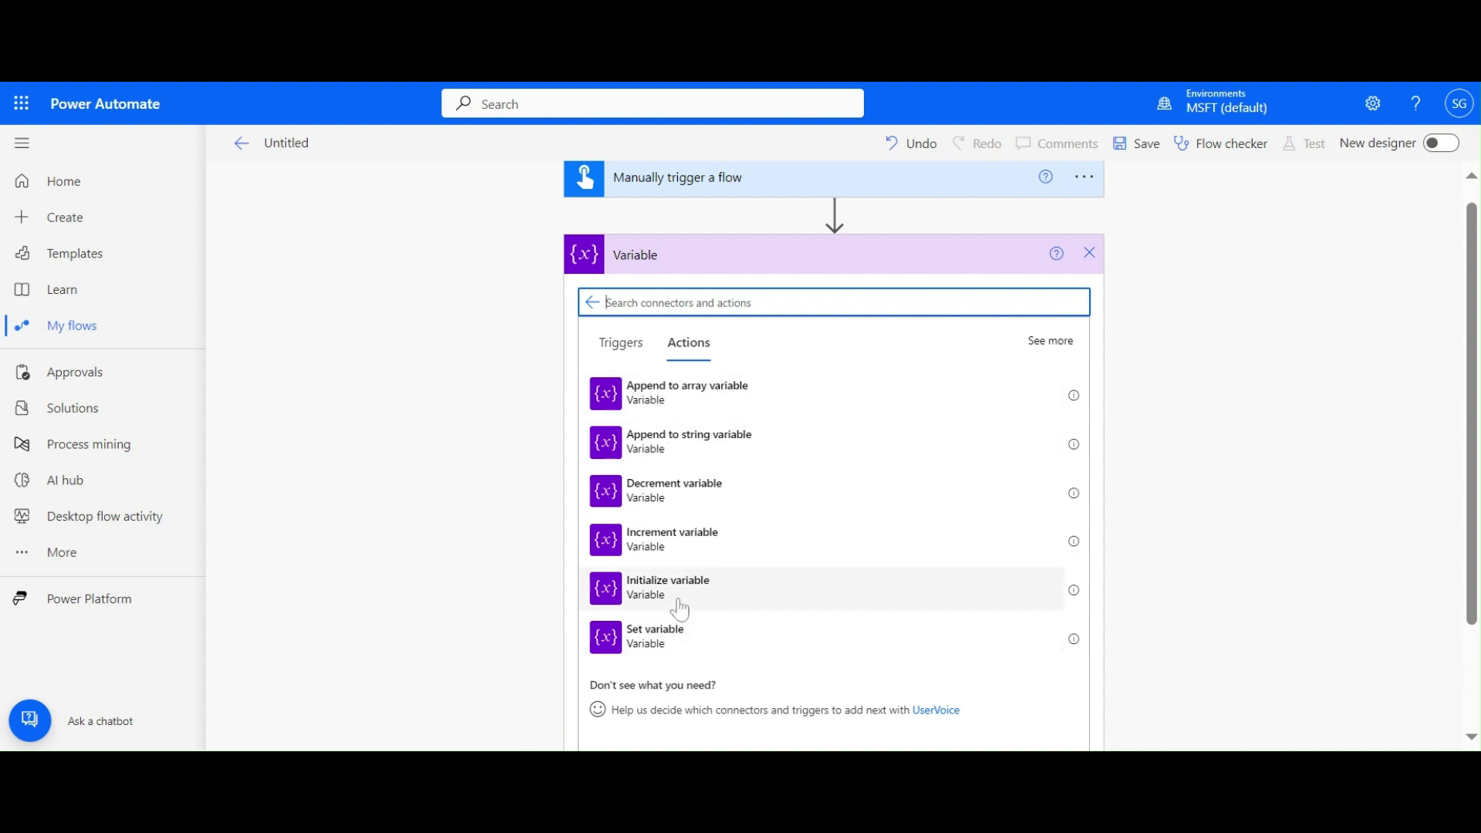
pyautogui.click(643, 601)
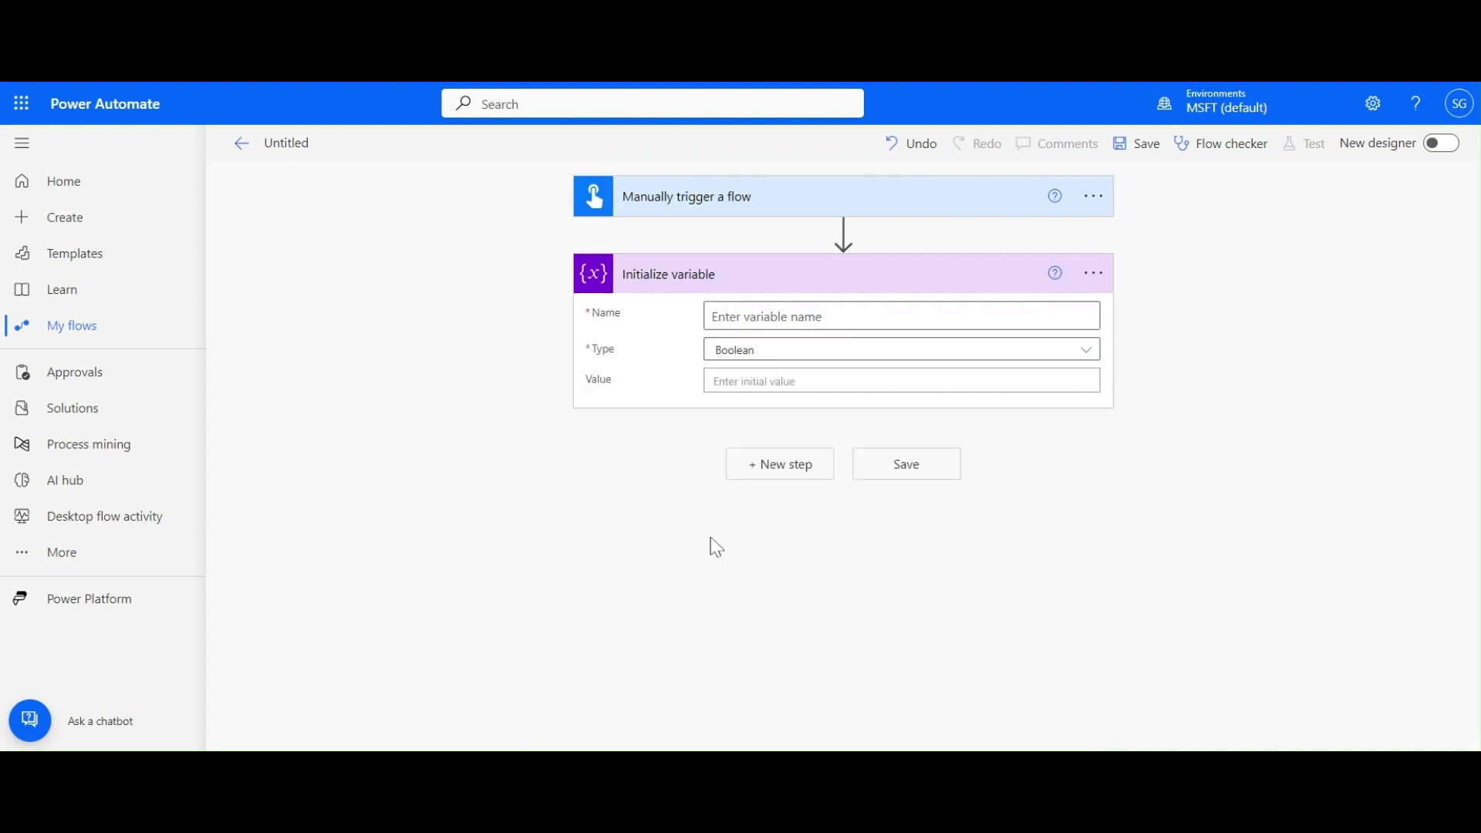
# Name the variable Var and keep its type as Boolean.
pyautogui.click(802, 317)
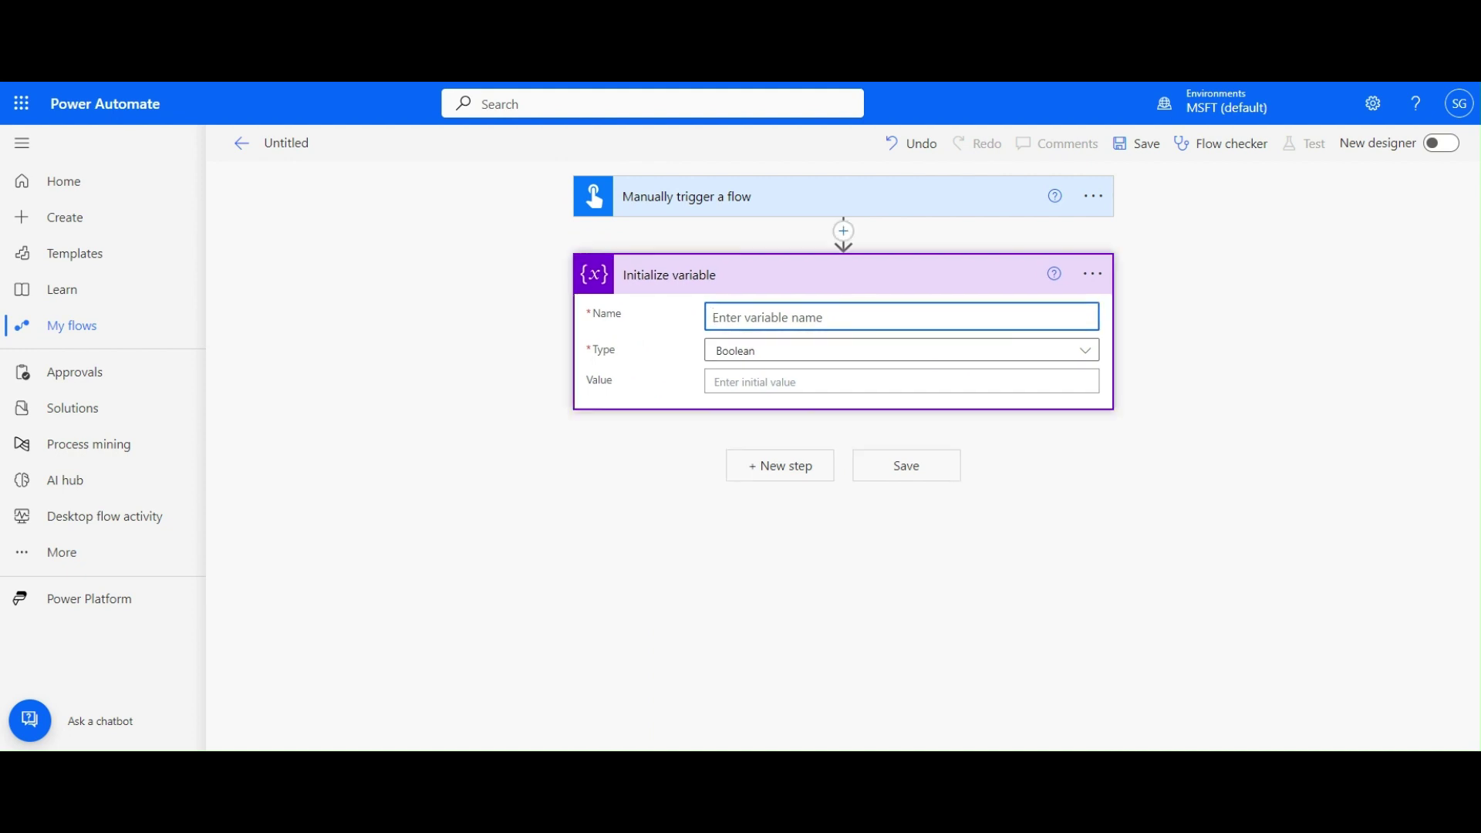
pyautogui.write('Var')
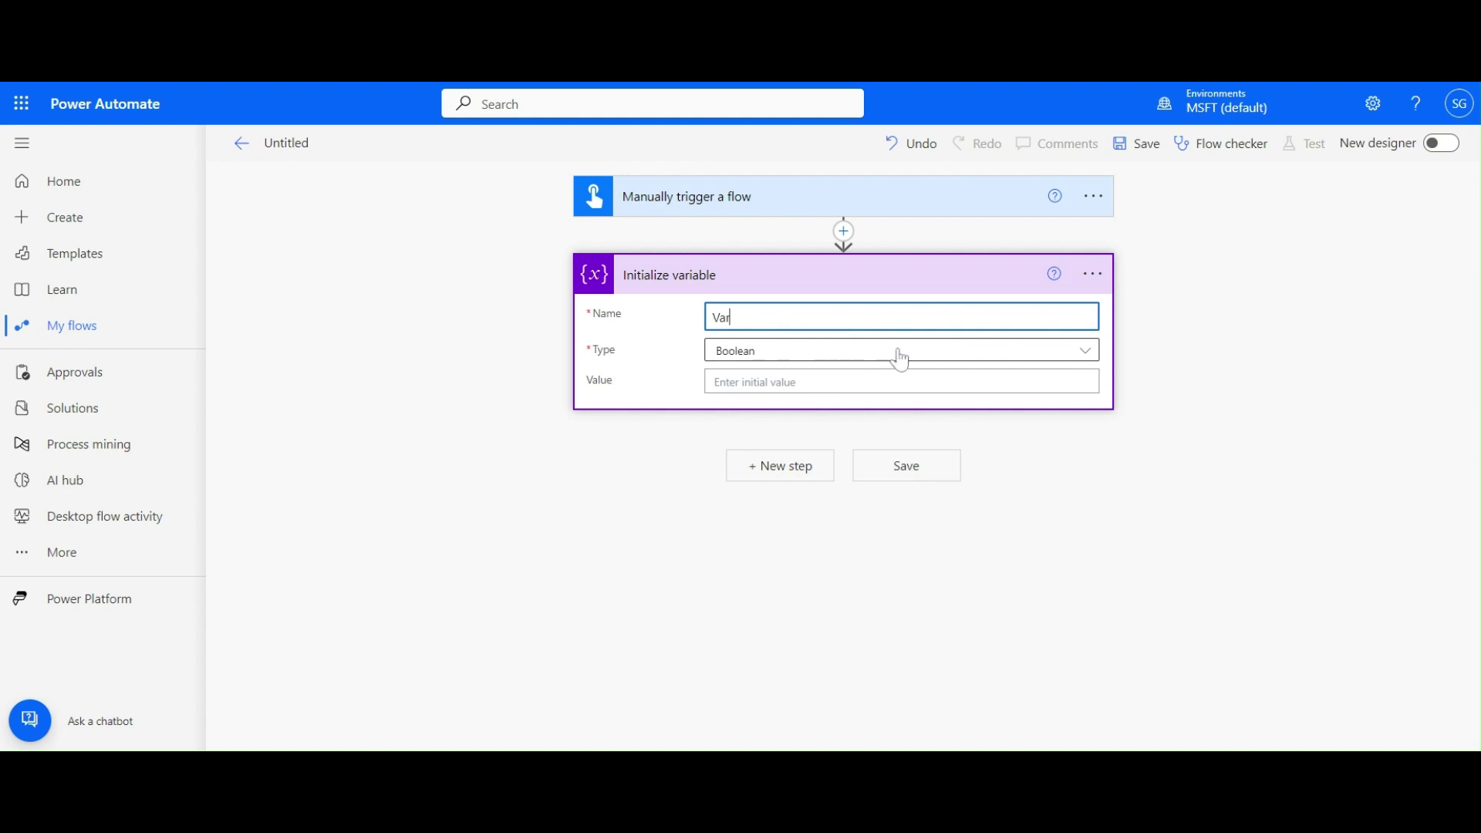
pyautogui.click(788, 351)
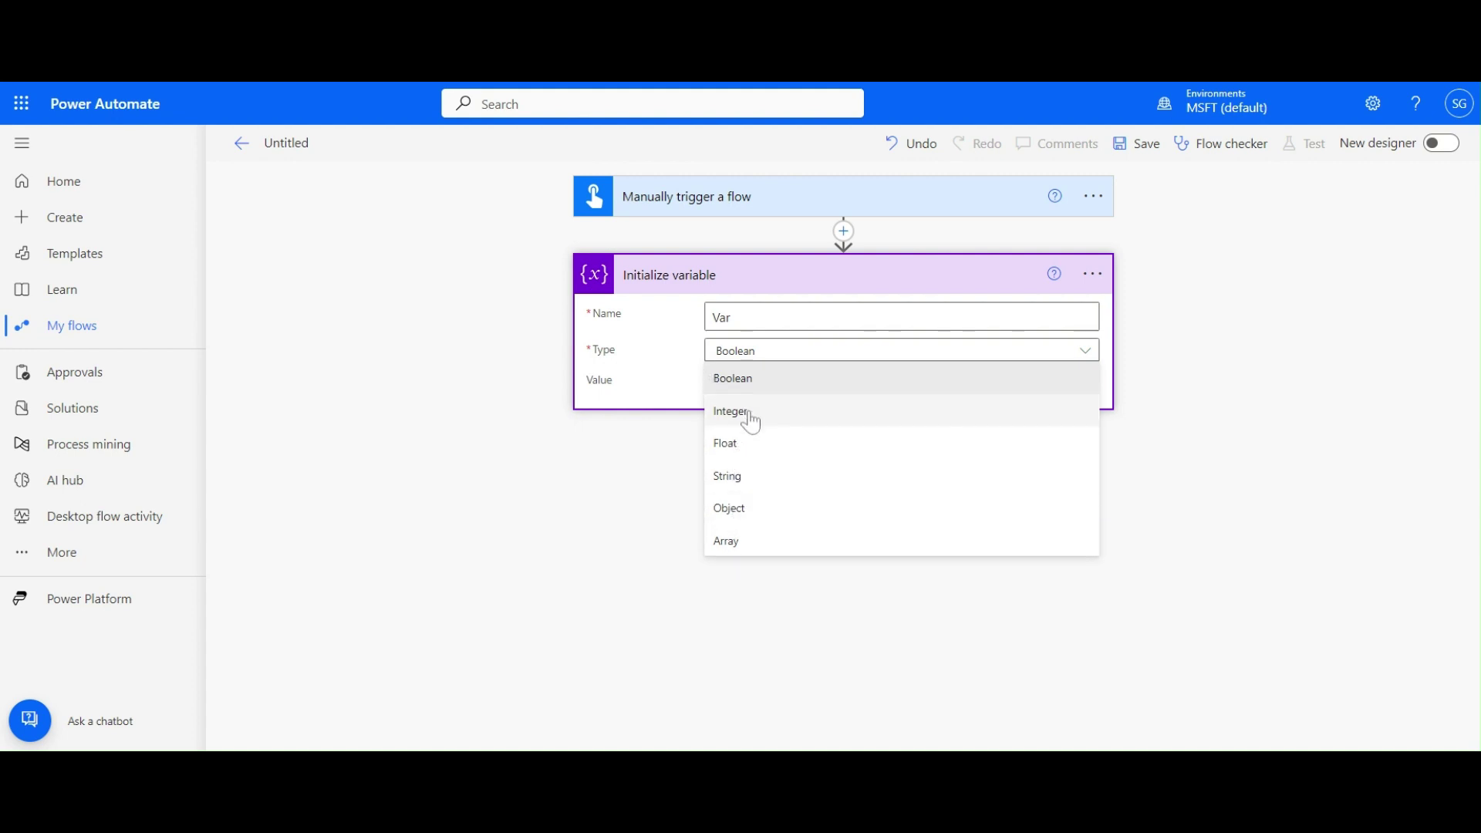
pyautogui.click(676, 366)
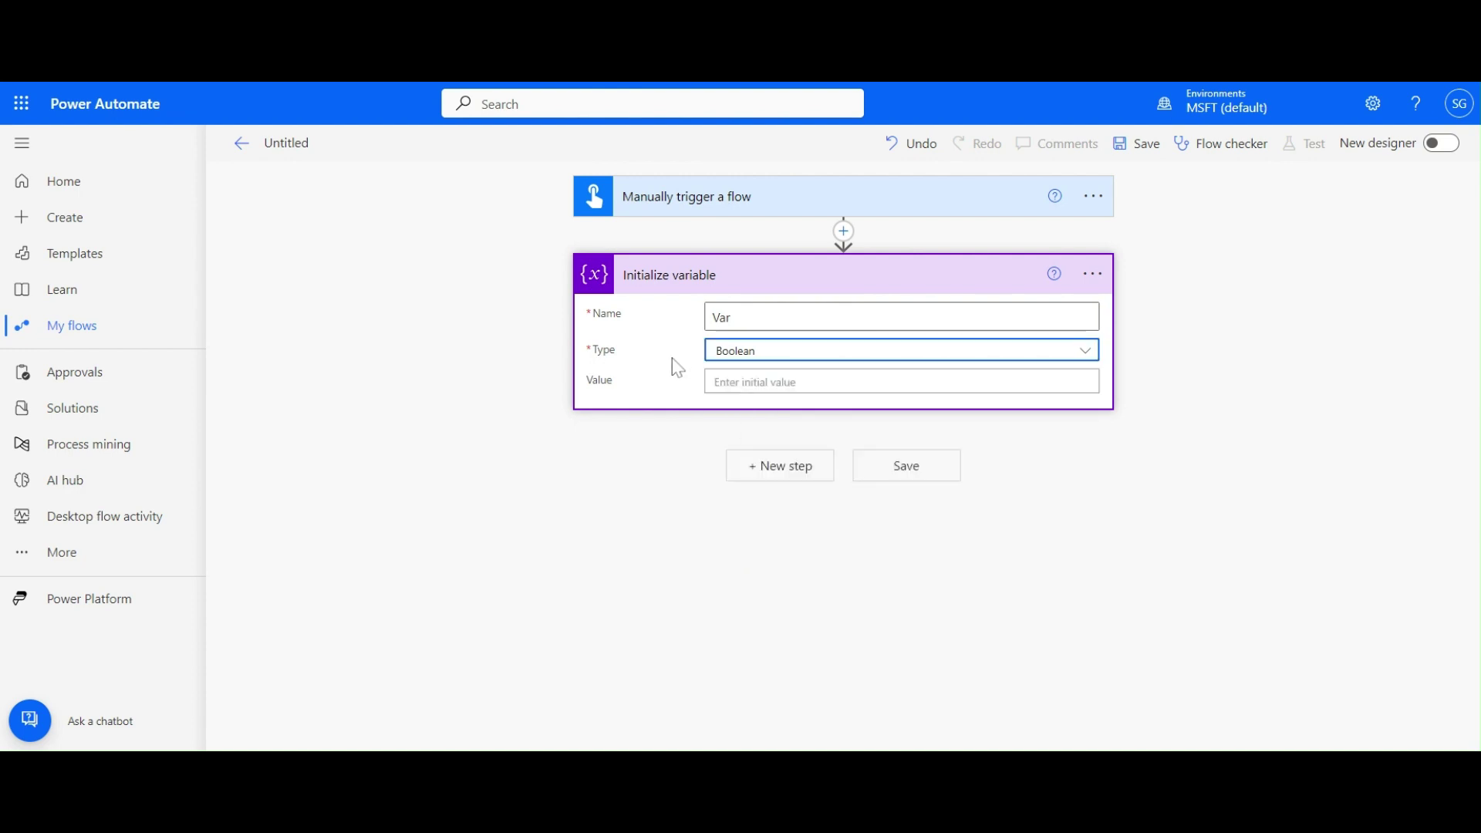
# Try to save the flow with "see" as the initial value of the Boolean variable Var.
pyautogui.click(748, 382)
pyautogui.write('see')
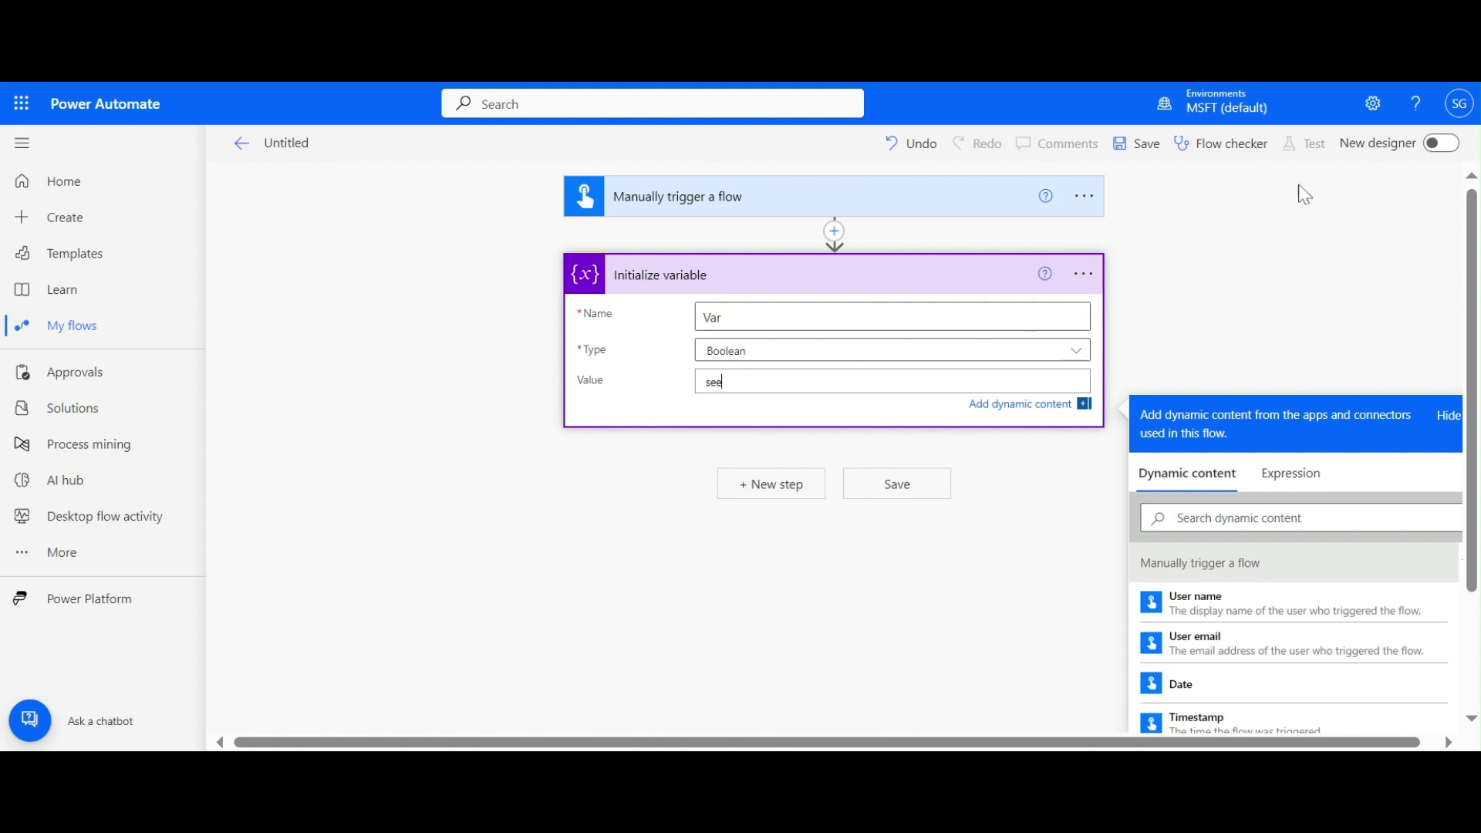
pyautogui.click(1138, 147)
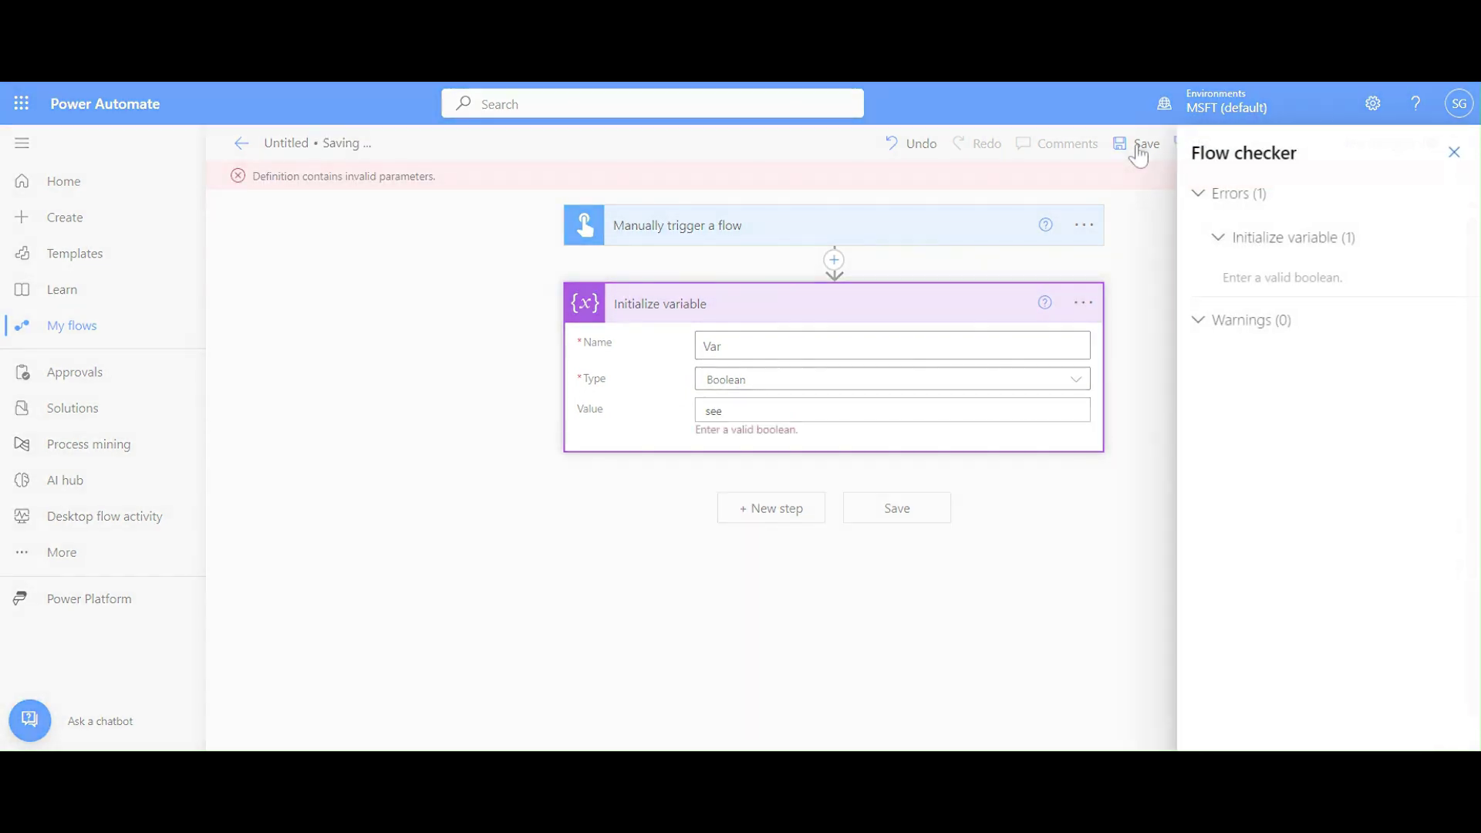
pyautogui.click(1451, 153)
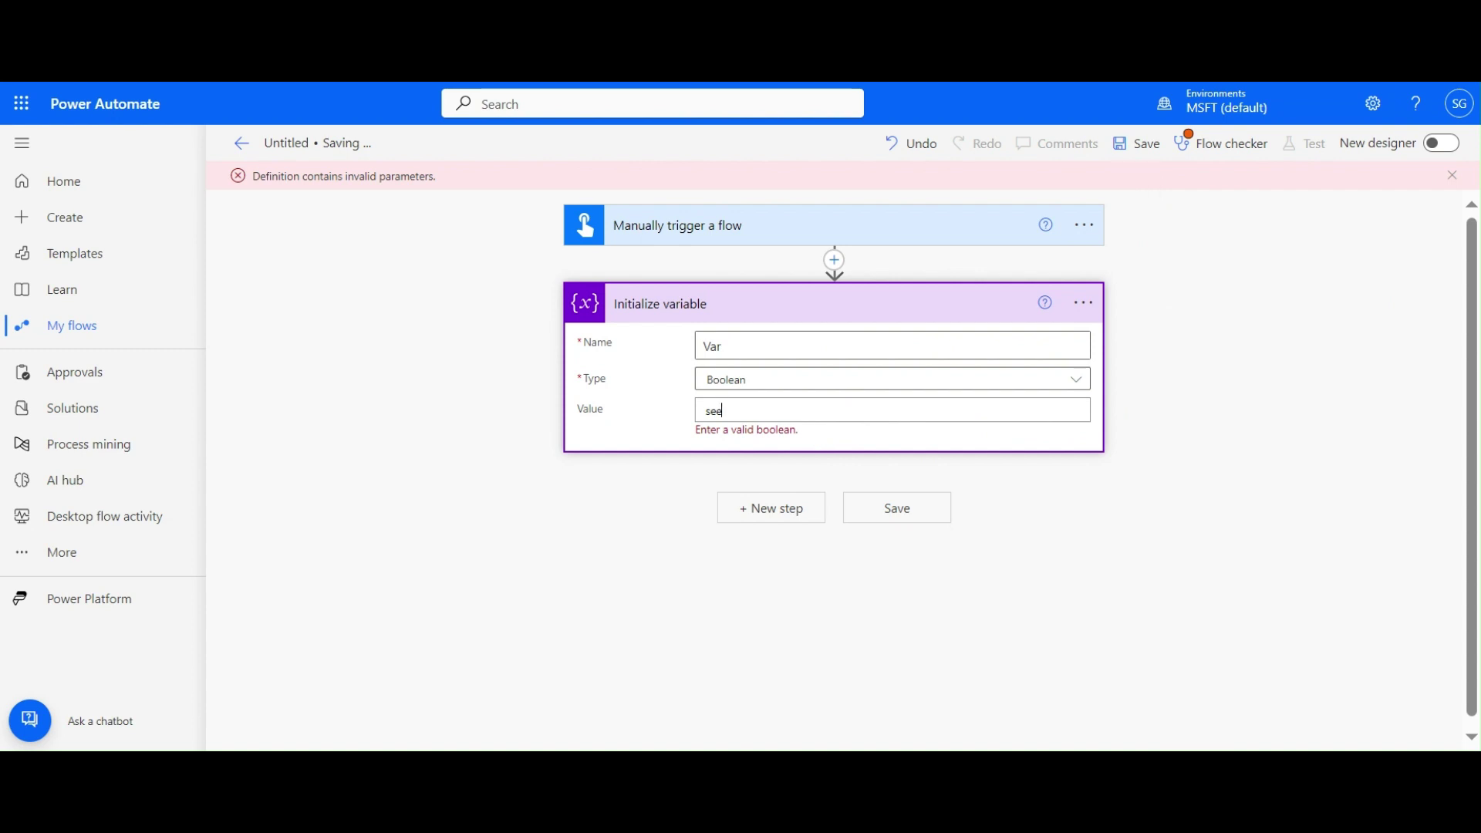
# Set the initial value of Var to true and save the flow.
pyautogui.click(725, 410)
pyautogui.press('BackSpace')
pyautogui.press('BackSpace')
pyautogui.press('BackSpace')
pyautogui.write('tru')
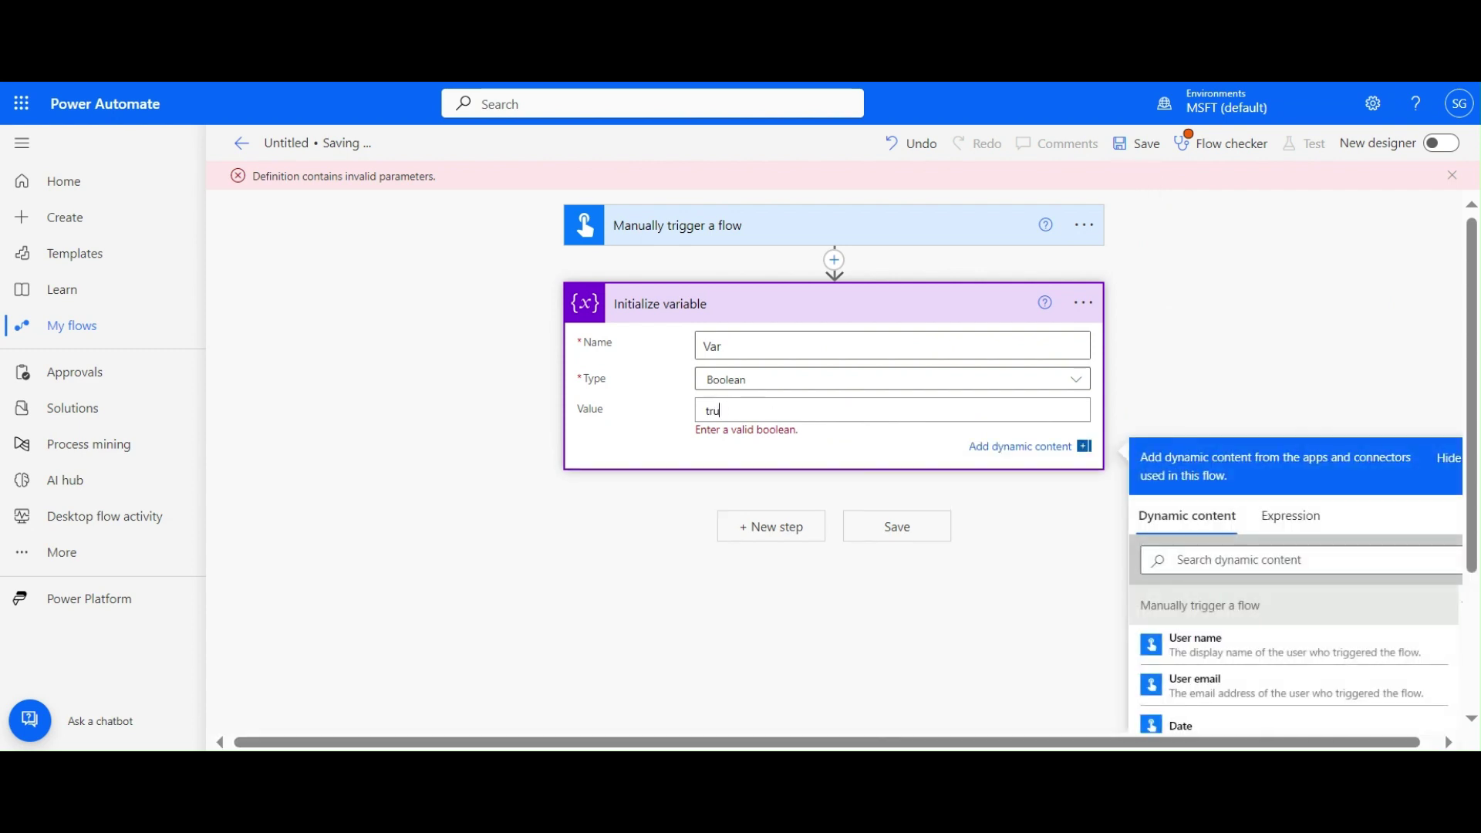
pyautogui.click(1140, 147)
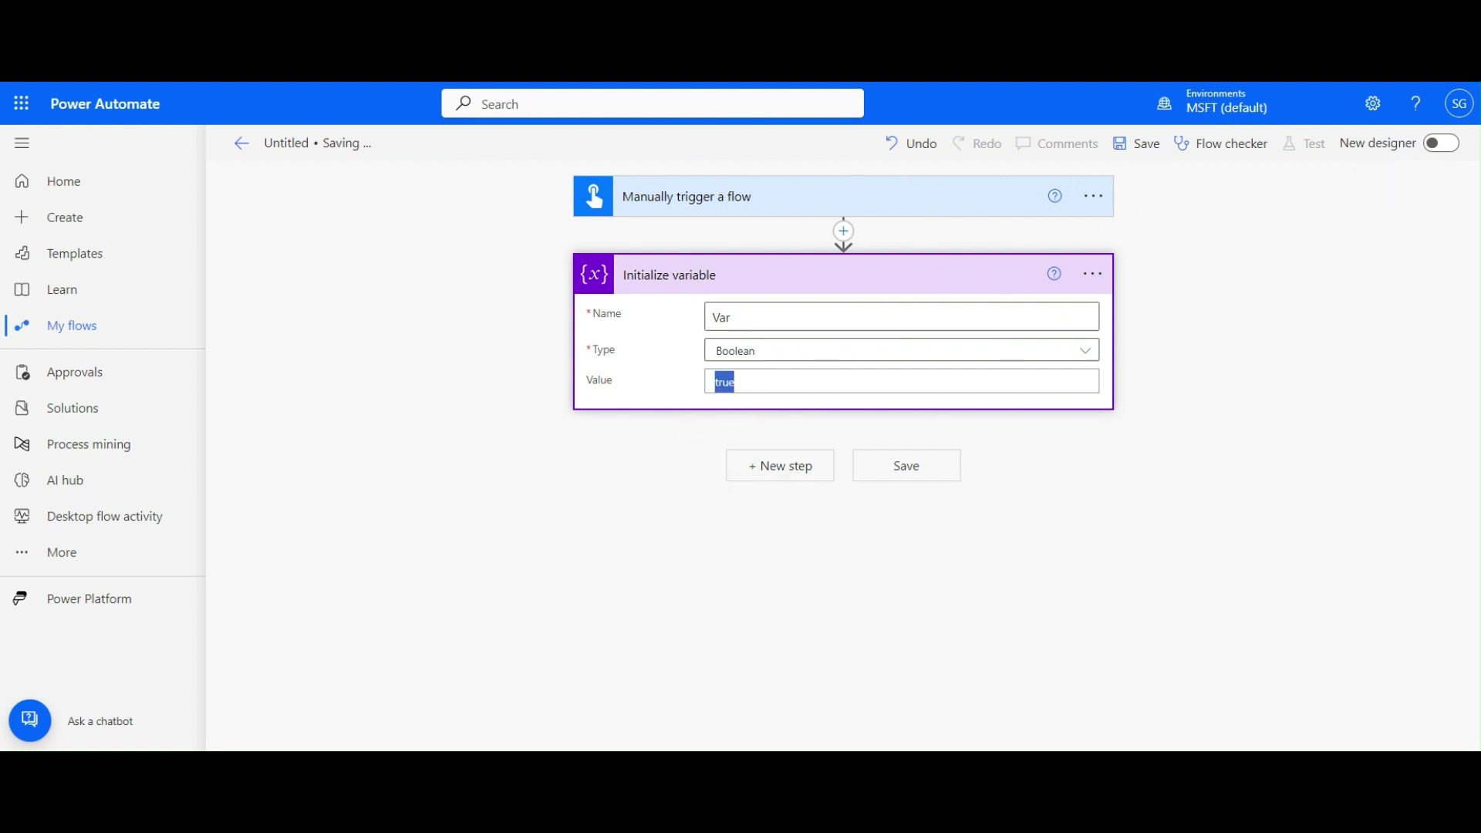
# Set the initial value of Var to false and save the flow.
pyautogui.doubleClick(721, 382)
pyautogui.write('false')
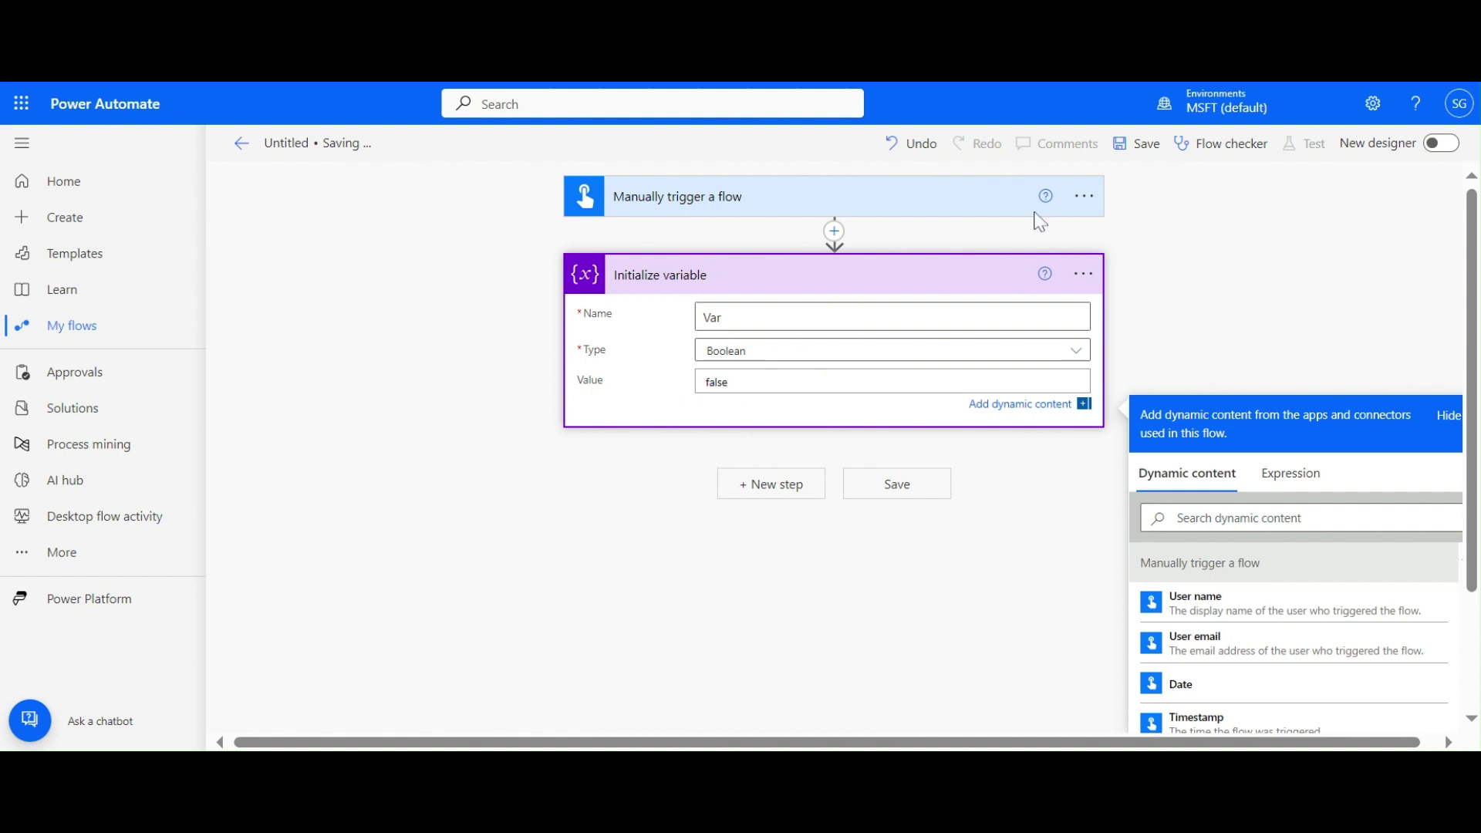
pyautogui.click(1132, 145)
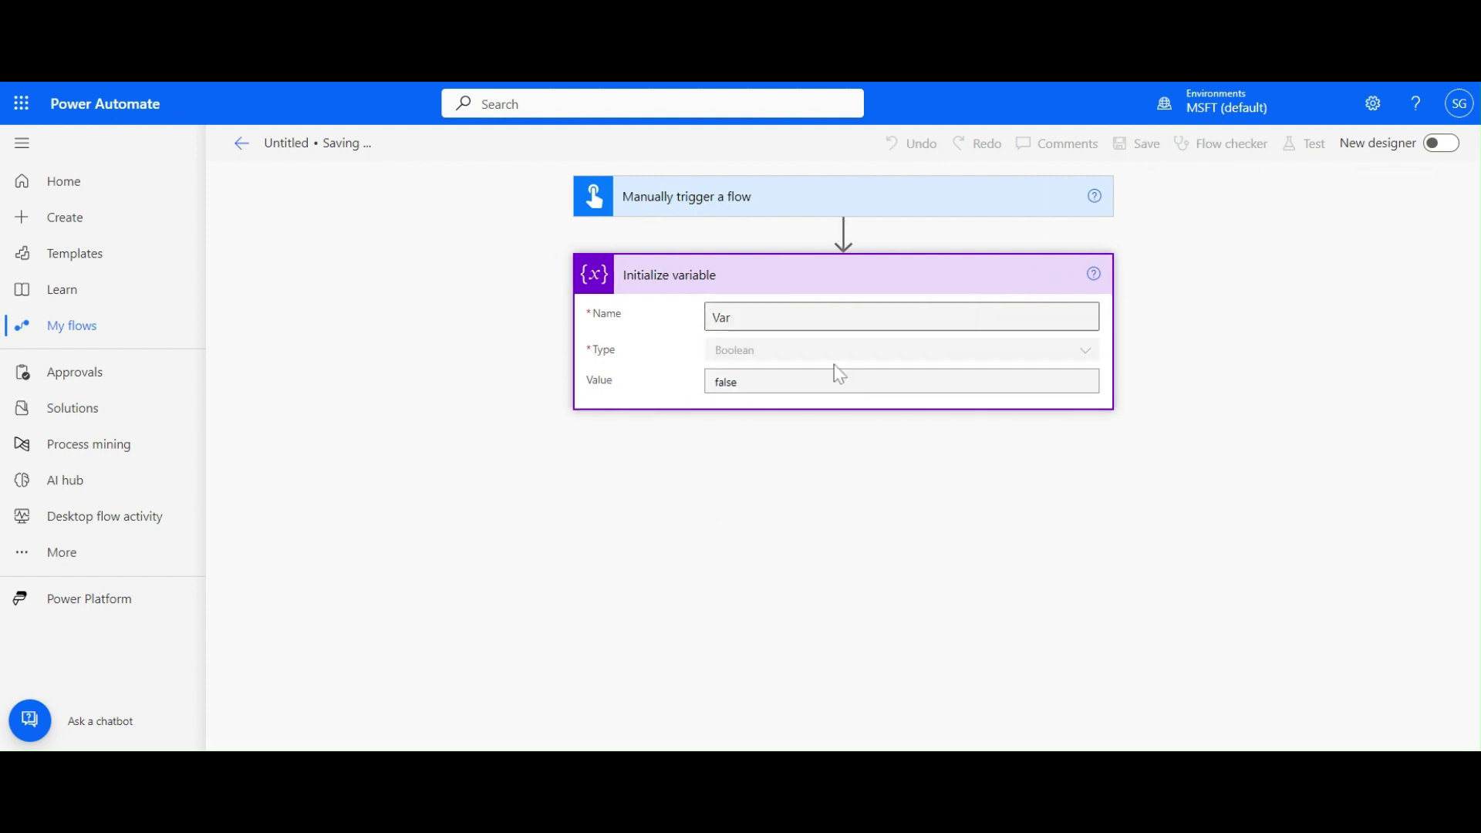
# Change the type of Var to Integer and try to save the flow with its value still false.
pyautogui.click(808, 380)
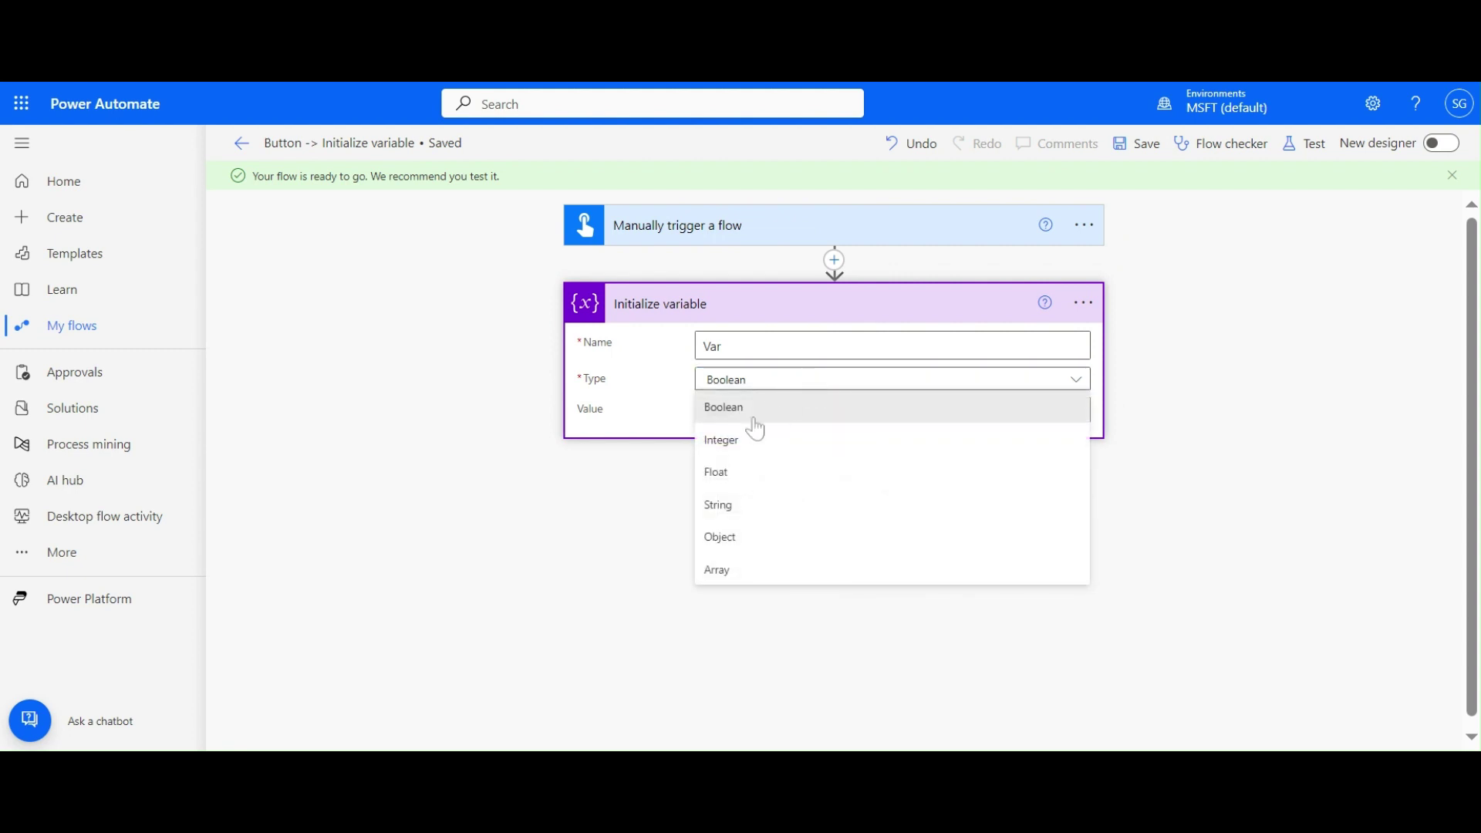
pyautogui.click(721, 440)
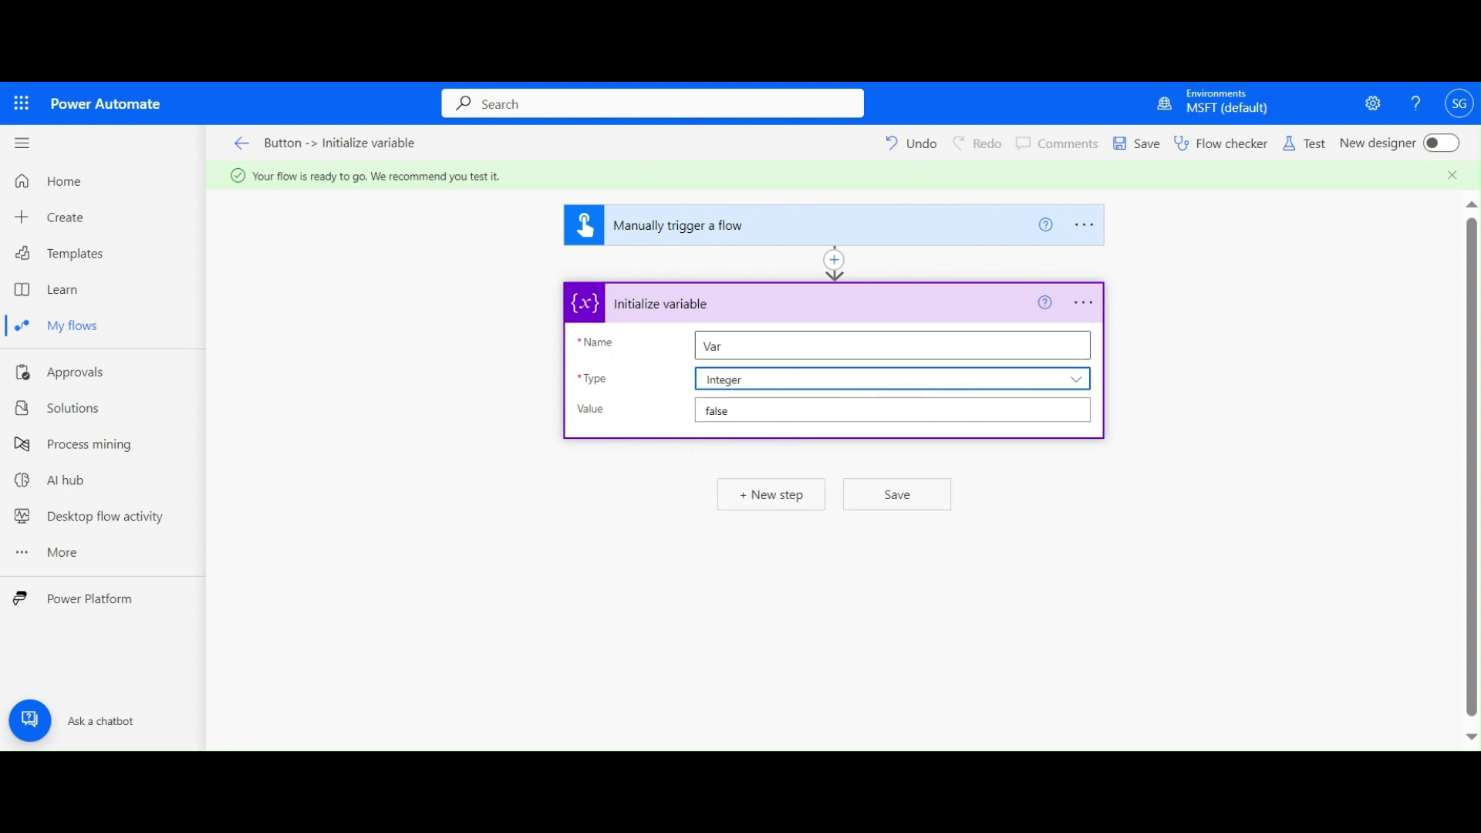
pyautogui.click(1148, 155)
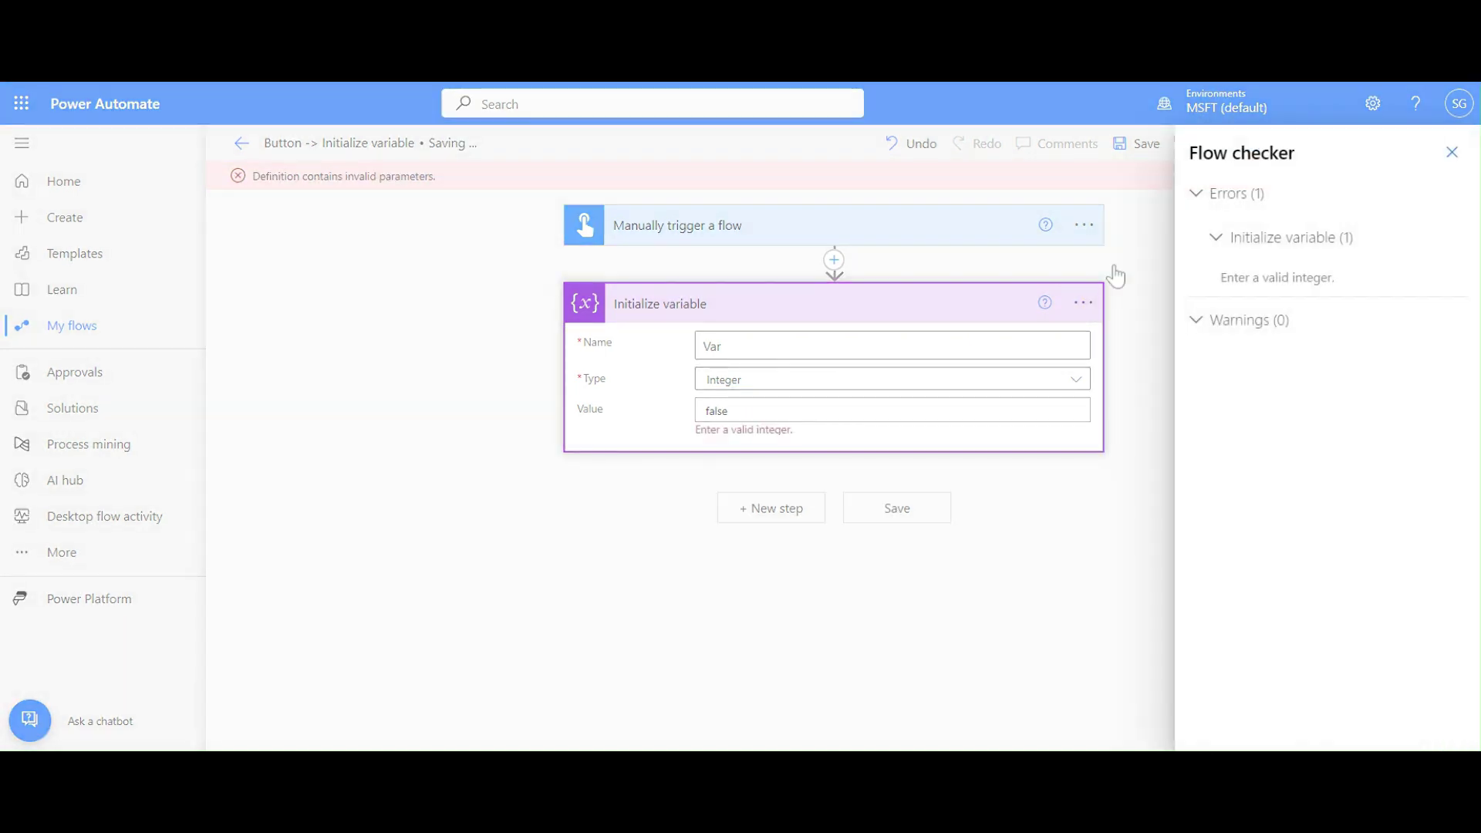
pyautogui.click(1451, 153)
# Set the initial value of the integer variable Var to 1 and save the flow.
pyautogui.doubleClick(716, 410)
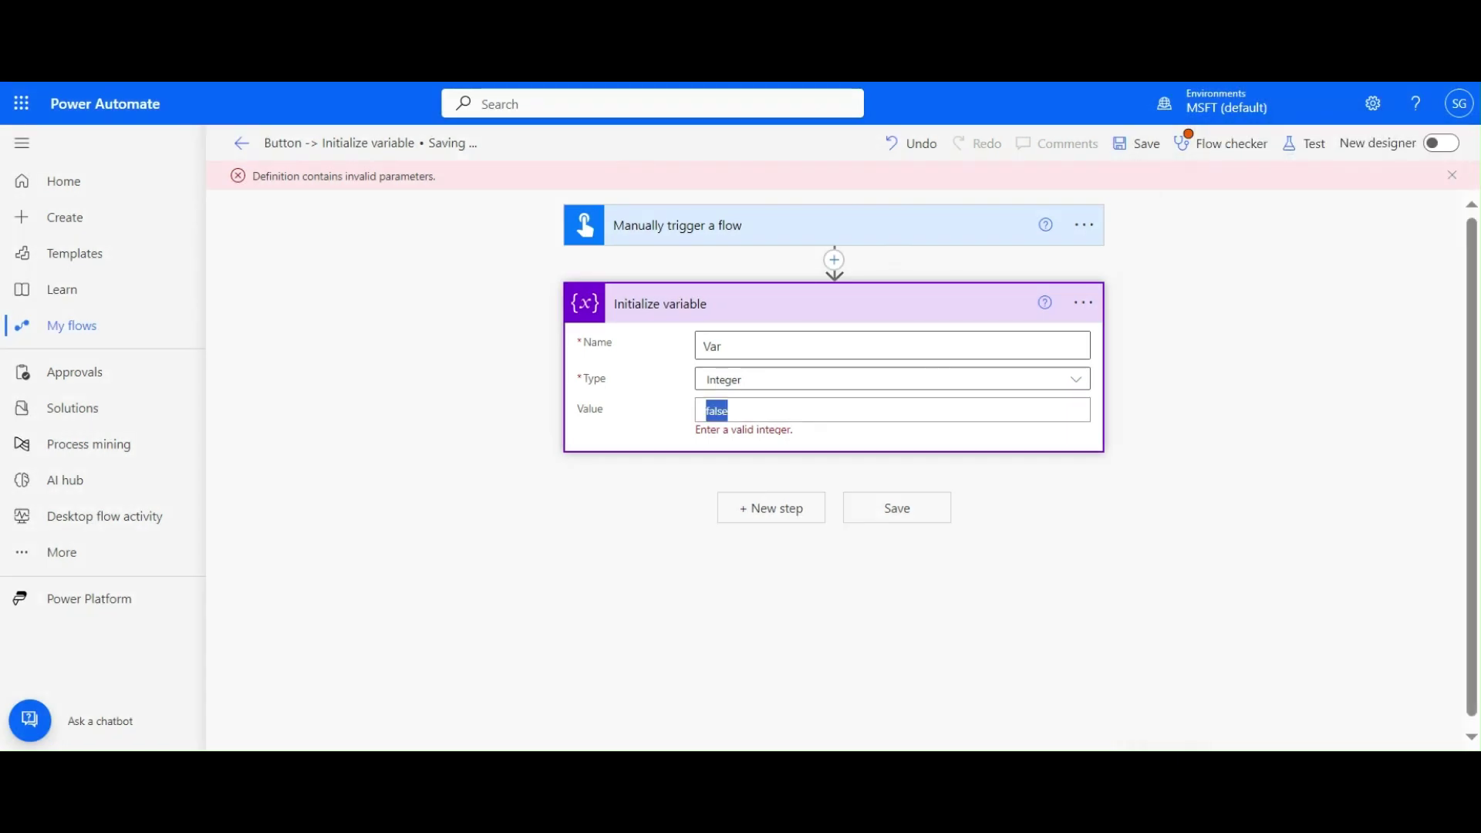
pyautogui.write('1')
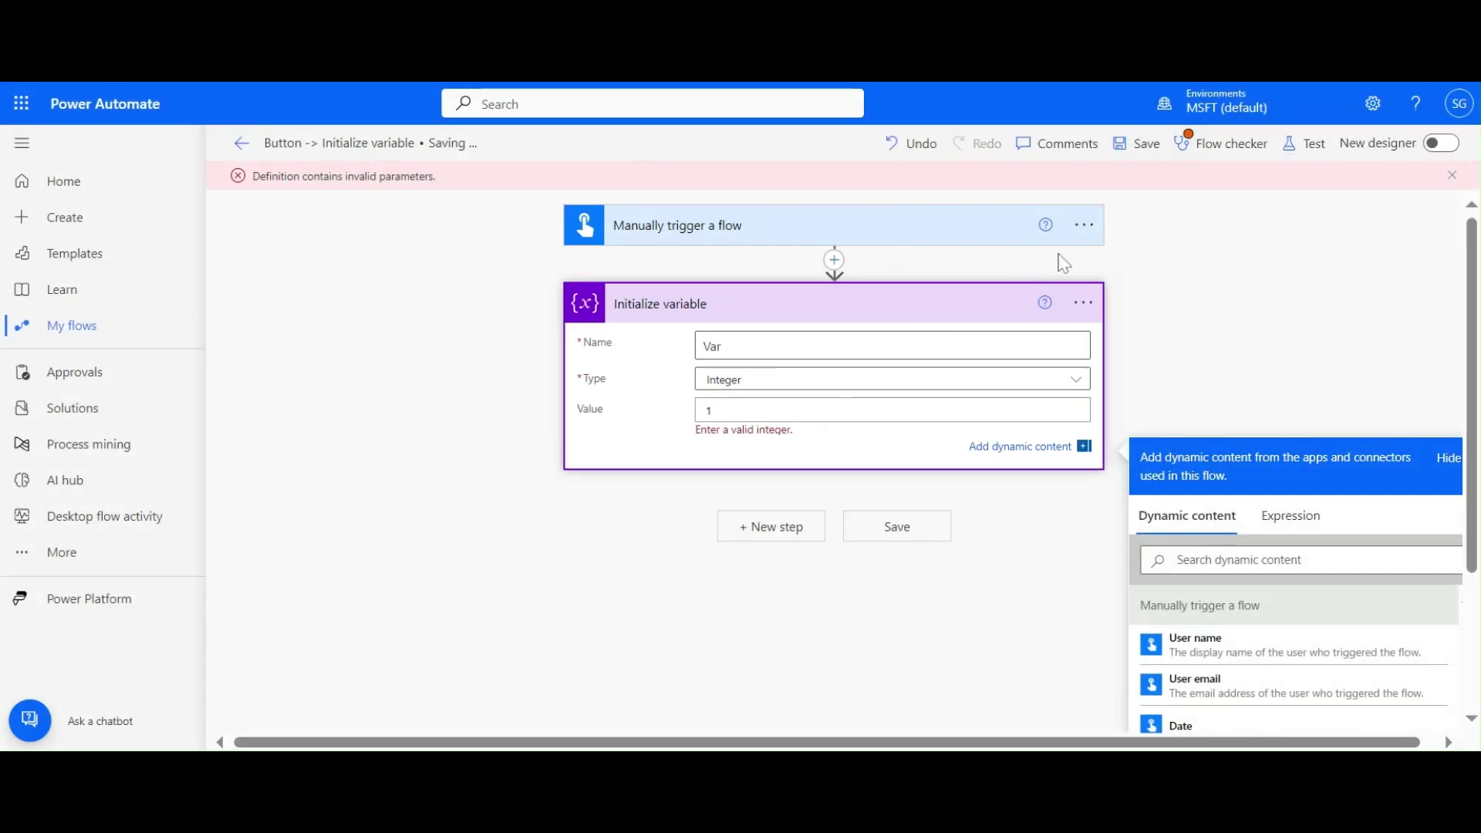
pyautogui.click(1146, 153)
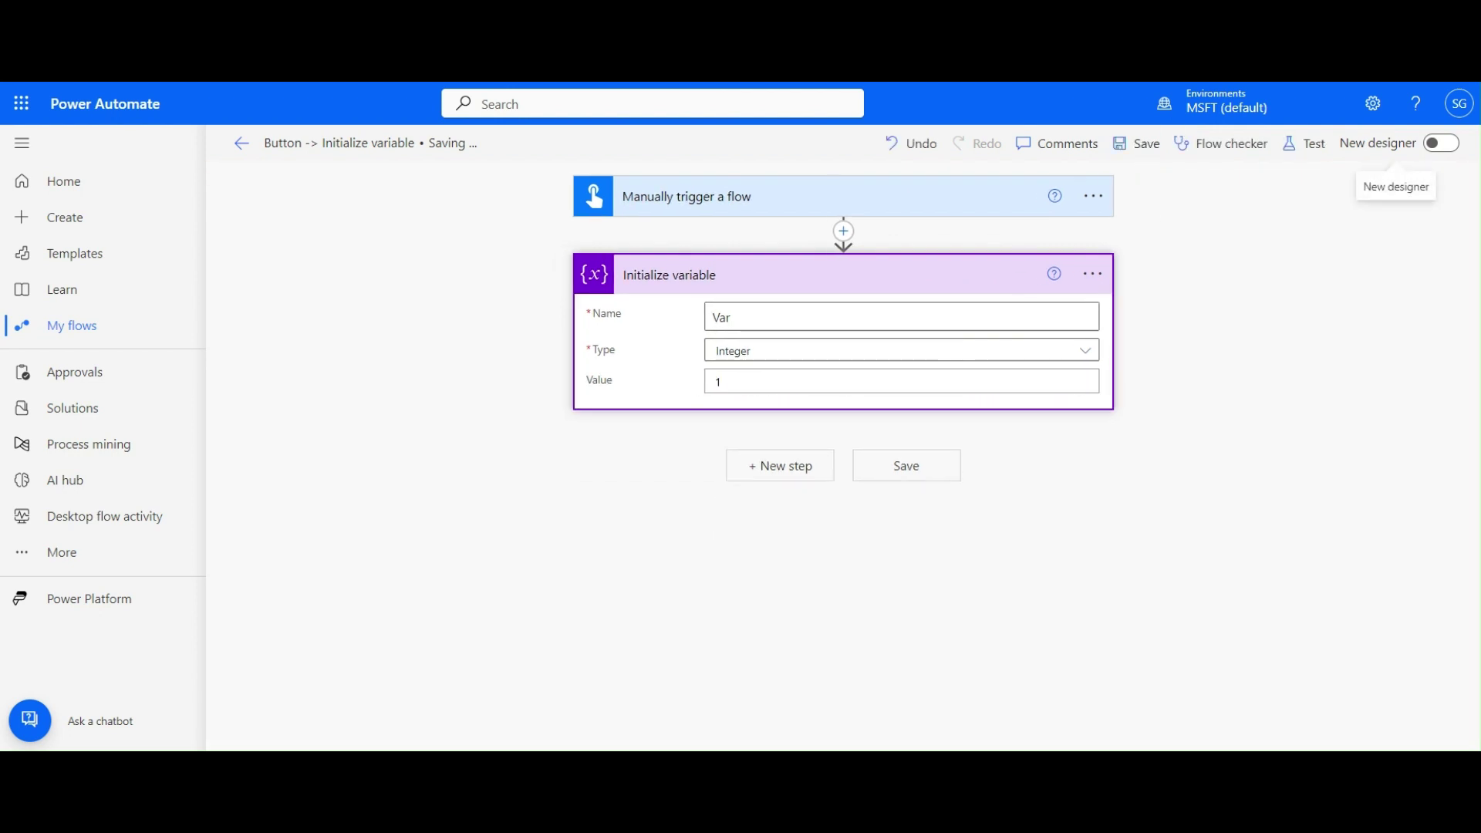
pyautogui.click(753, 357)
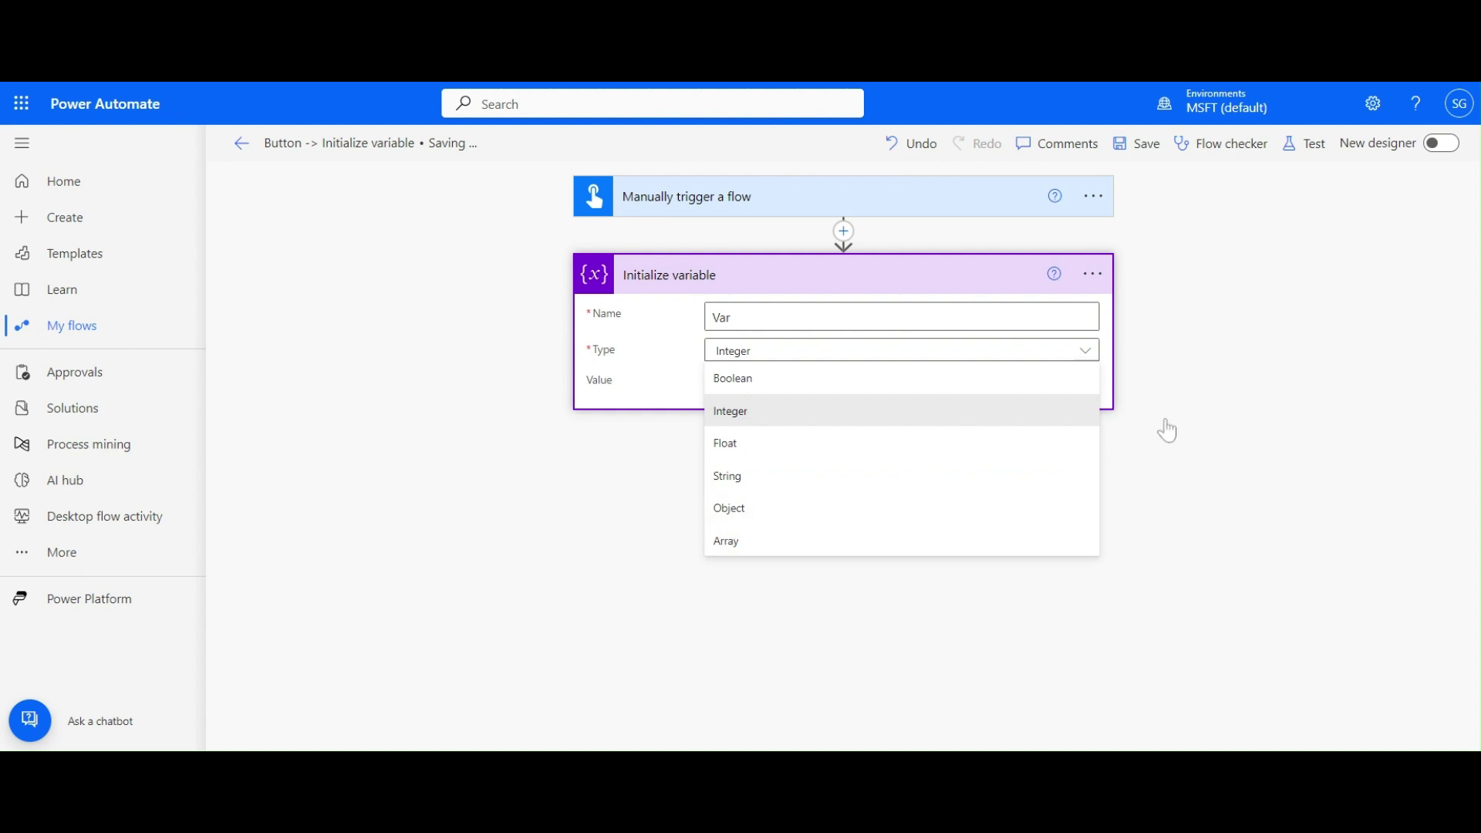
pyautogui.click(1358, 469)
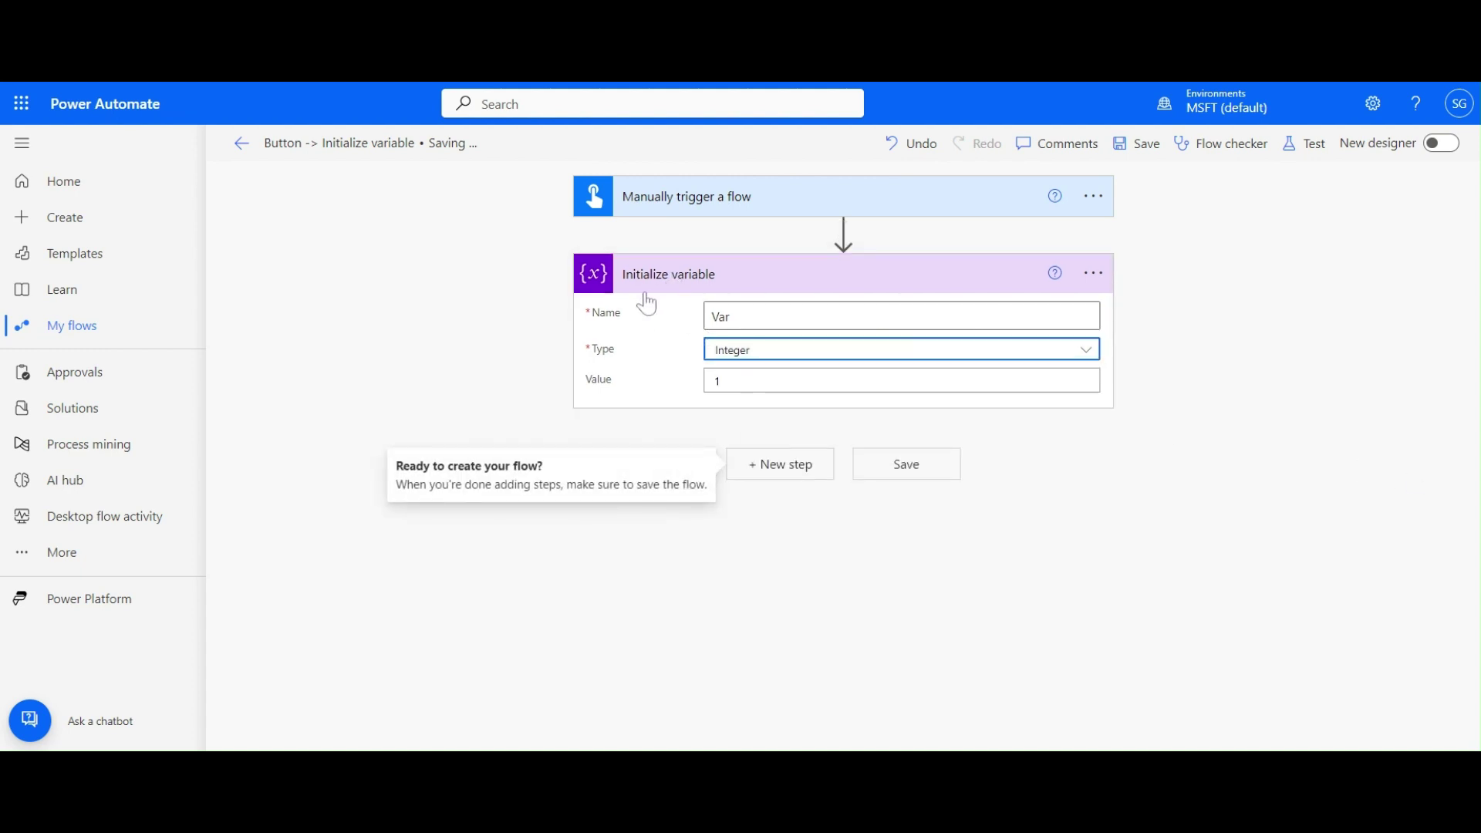
# Add an Increment variable action from the Variable connector after the Initialize variable step.
pyautogui.click(797, 472)
pyautogui.write('variabl')
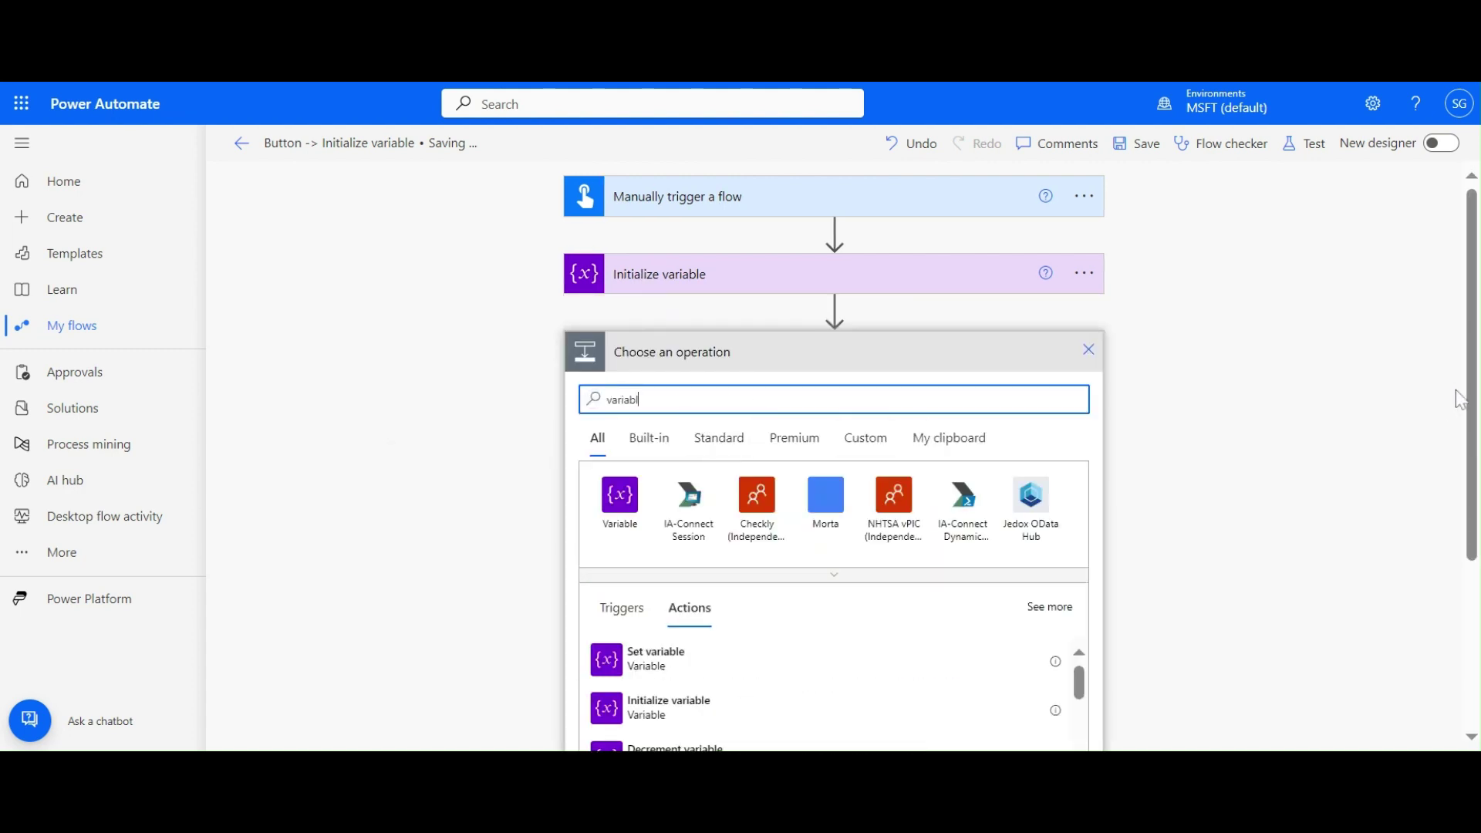
pyautogui.scroll(-1, 1476, 417)
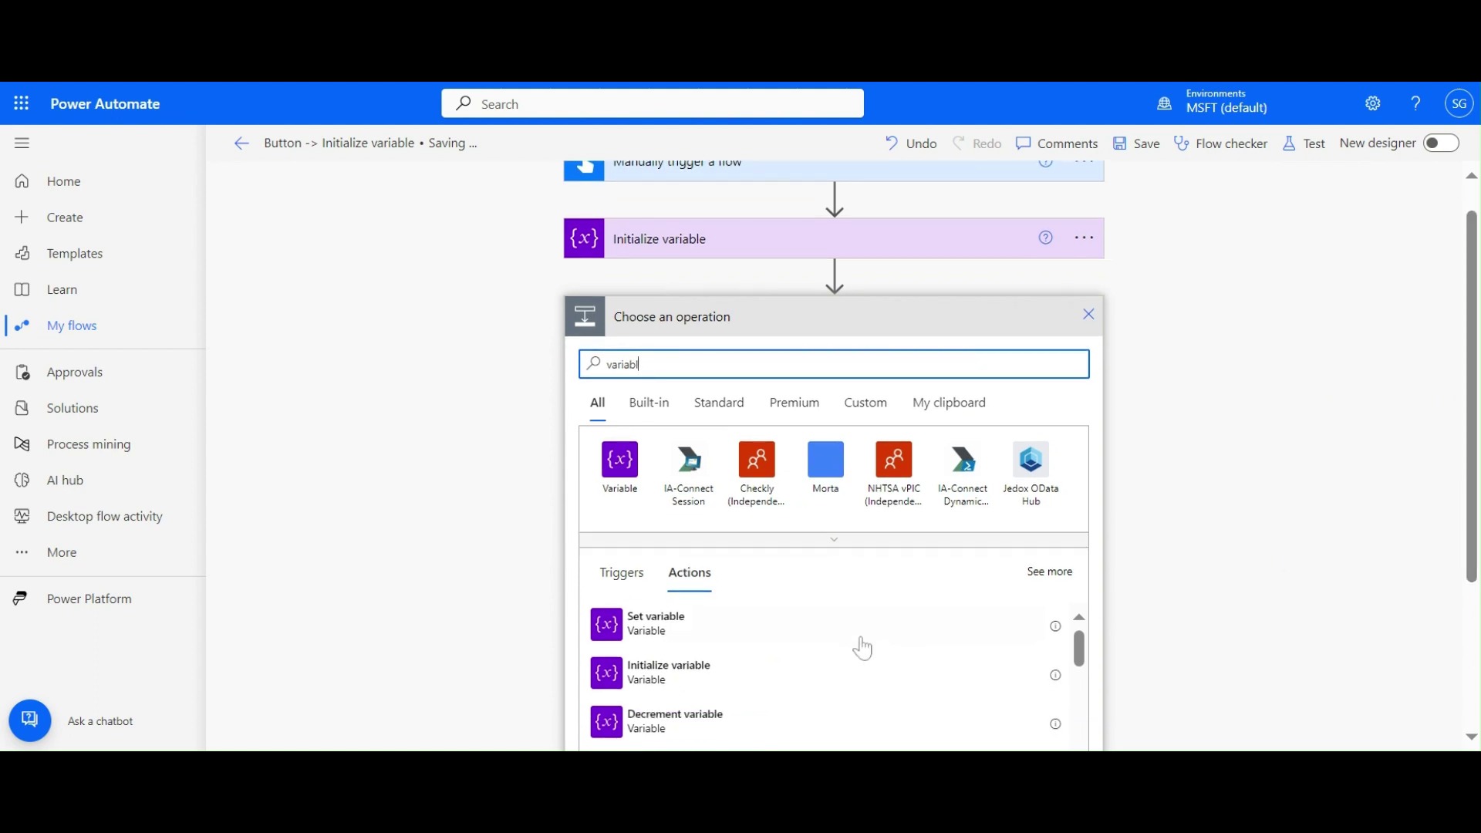
pyautogui.click(639, 480)
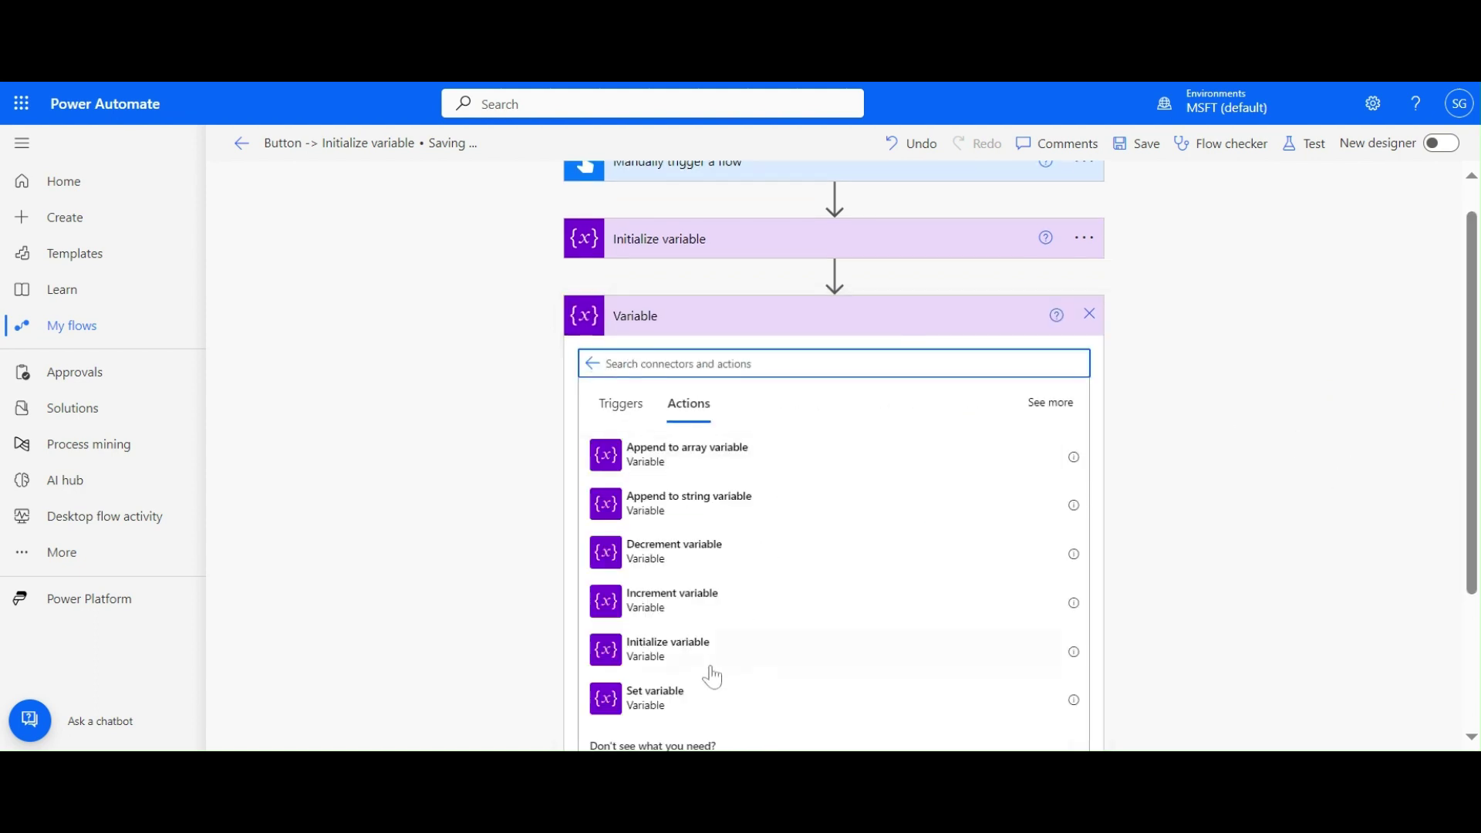
pyautogui.click(672, 600)
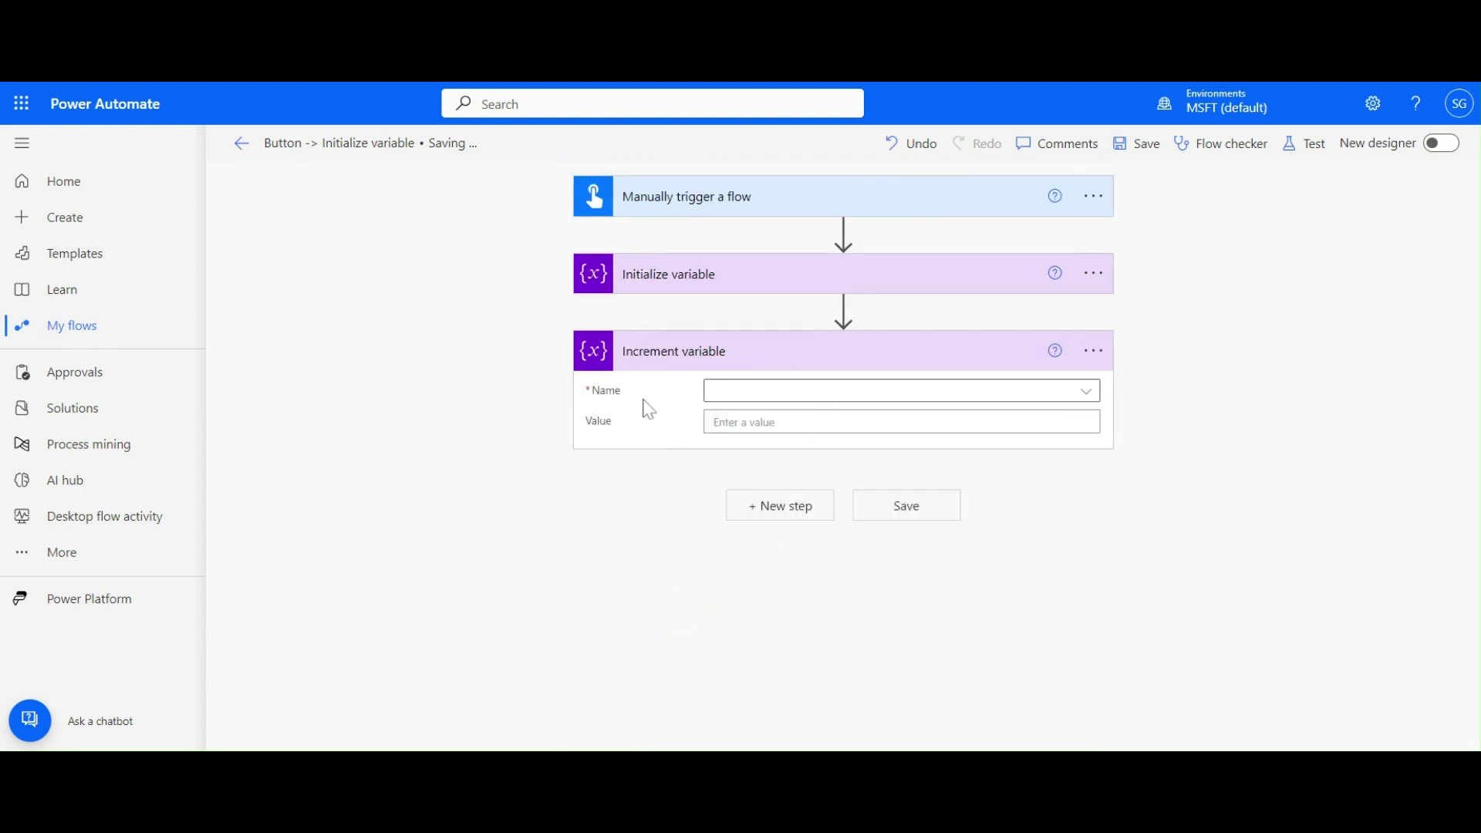
# Select Var as the variable for the Increment variable action.
pyautogui.click(1085, 392)
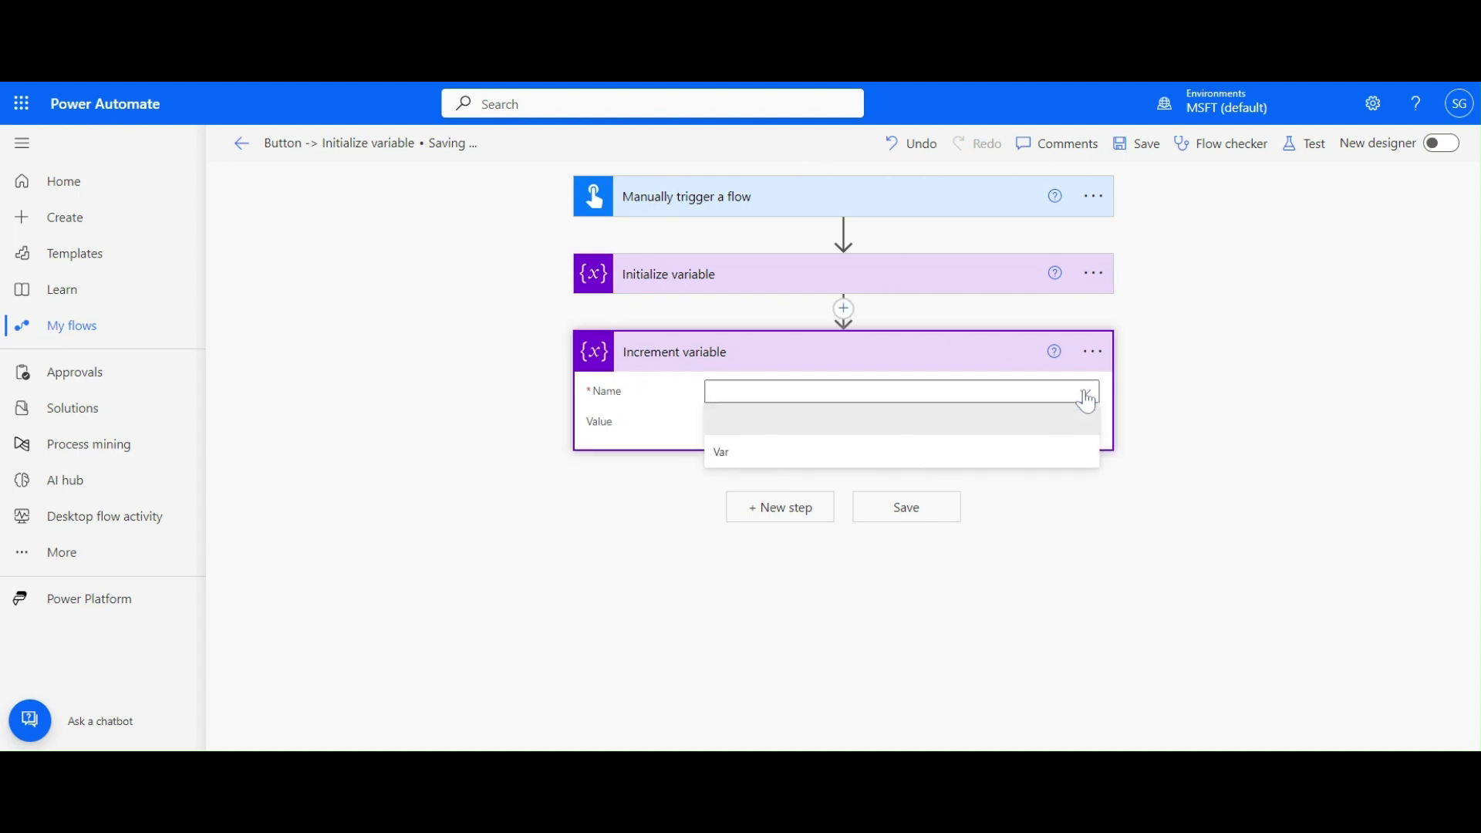
pyautogui.click(724, 455)
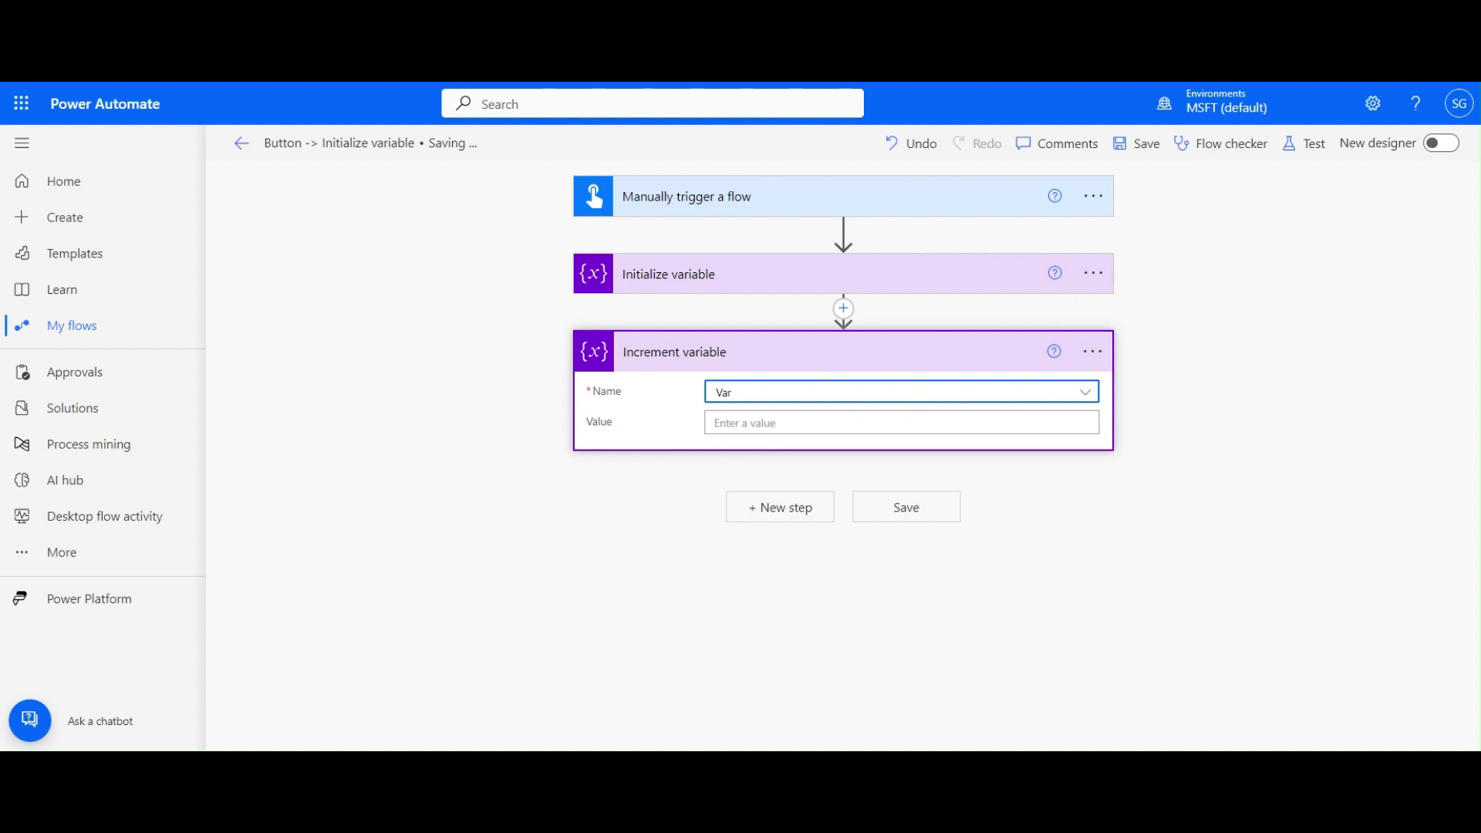
# Change the type of Var to Float in the Initialize variable action and save the flow.
pyautogui.click(769, 289)
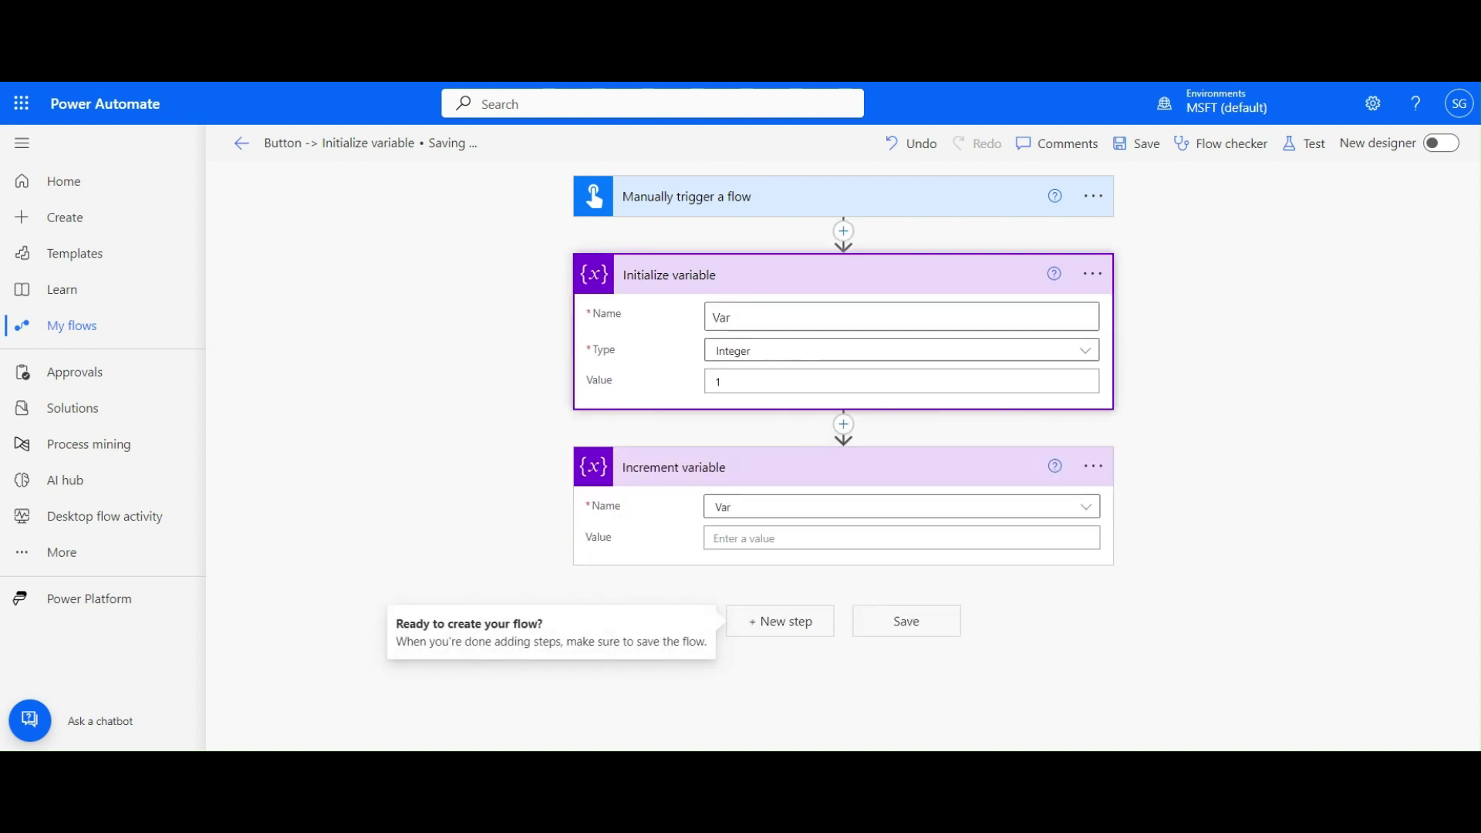
pyautogui.click(1052, 356)
pyautogui.click(754, 452)
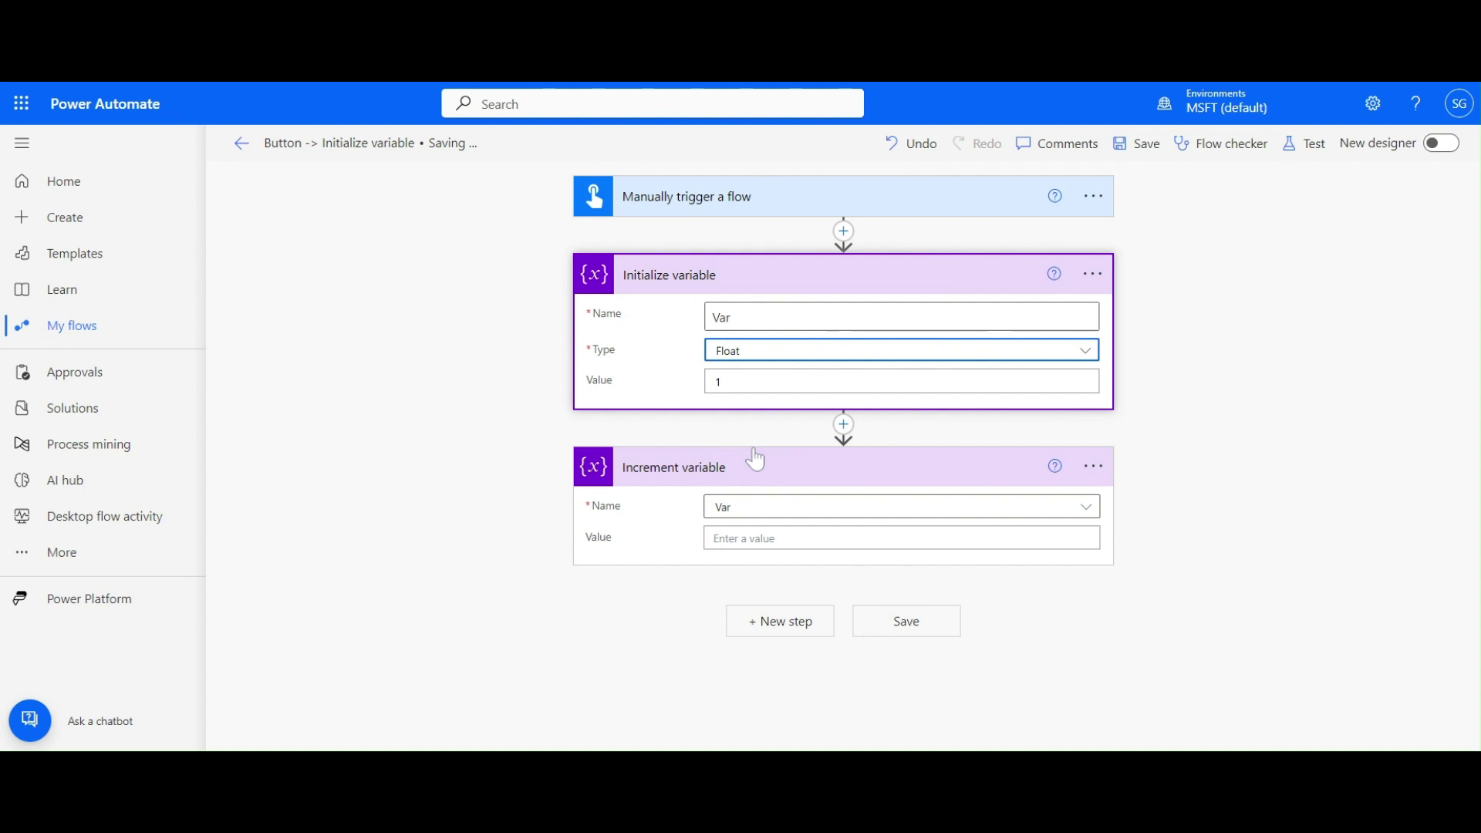
pyautogui.click(1145, 154)
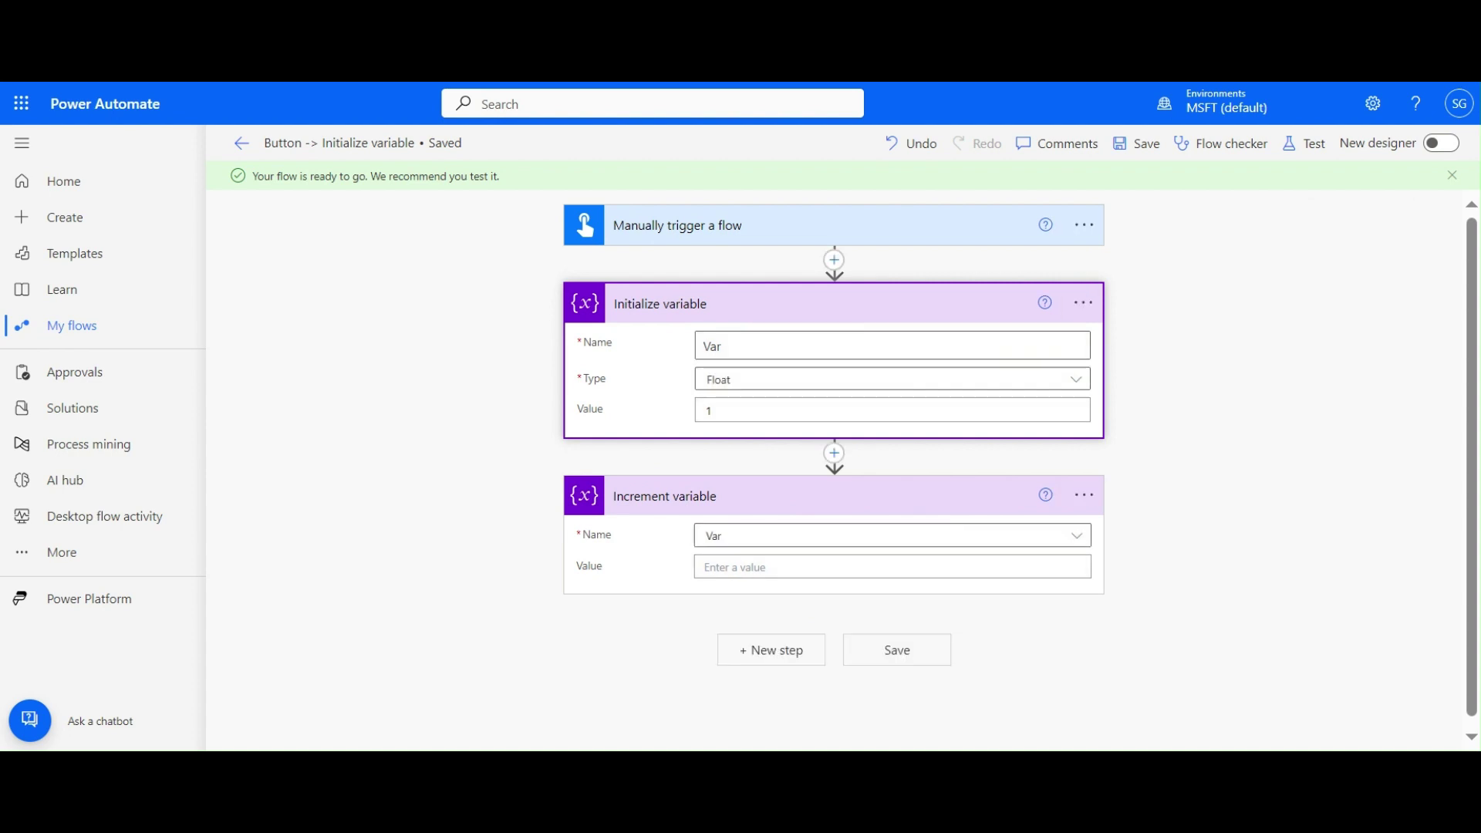
# Set the value of the Increment variable action to 2.
pyautogui.click(740, 566)
pyautogui.write('2')
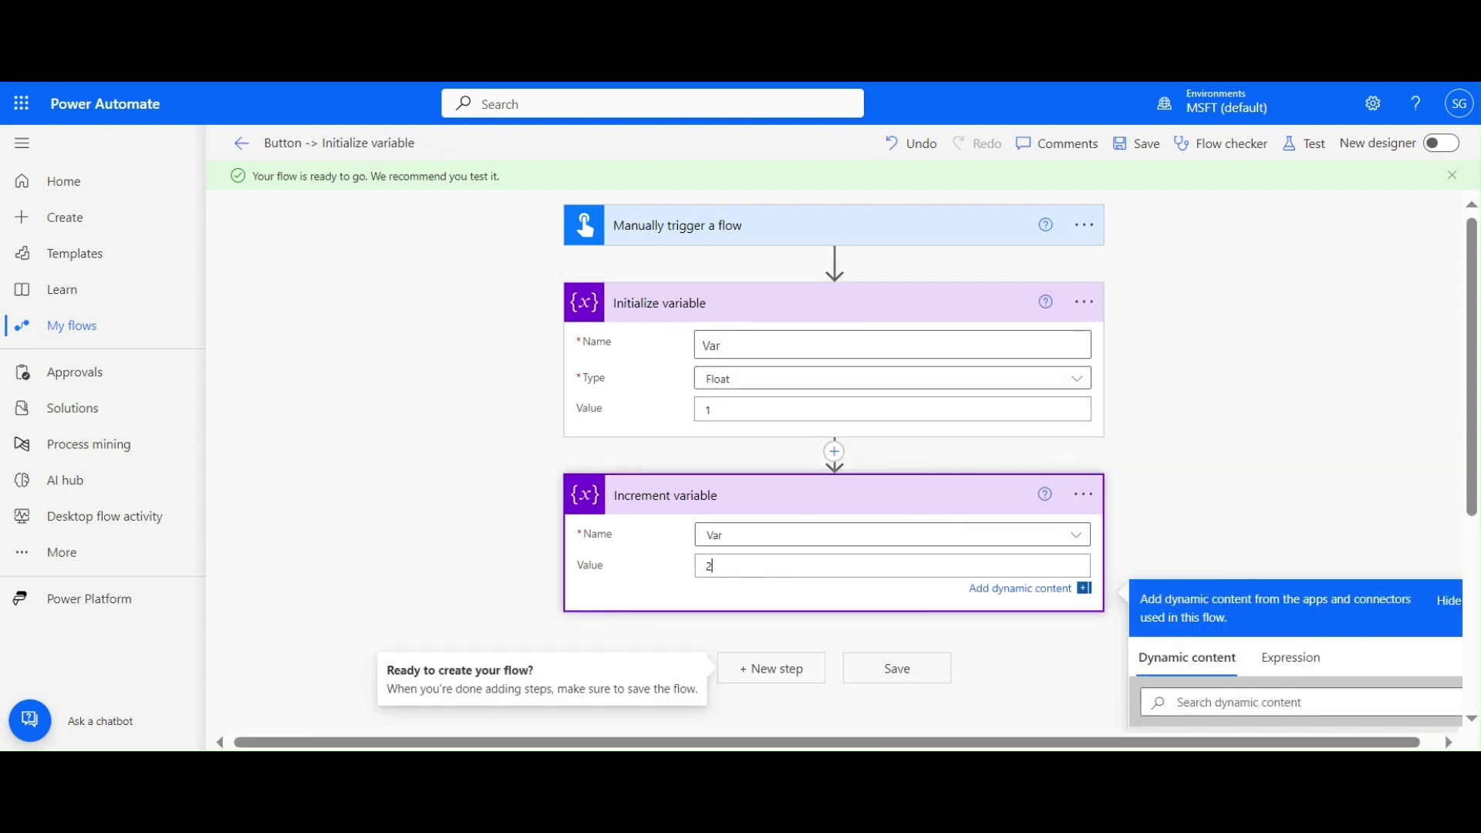
pyautogui.click(1208, 444)
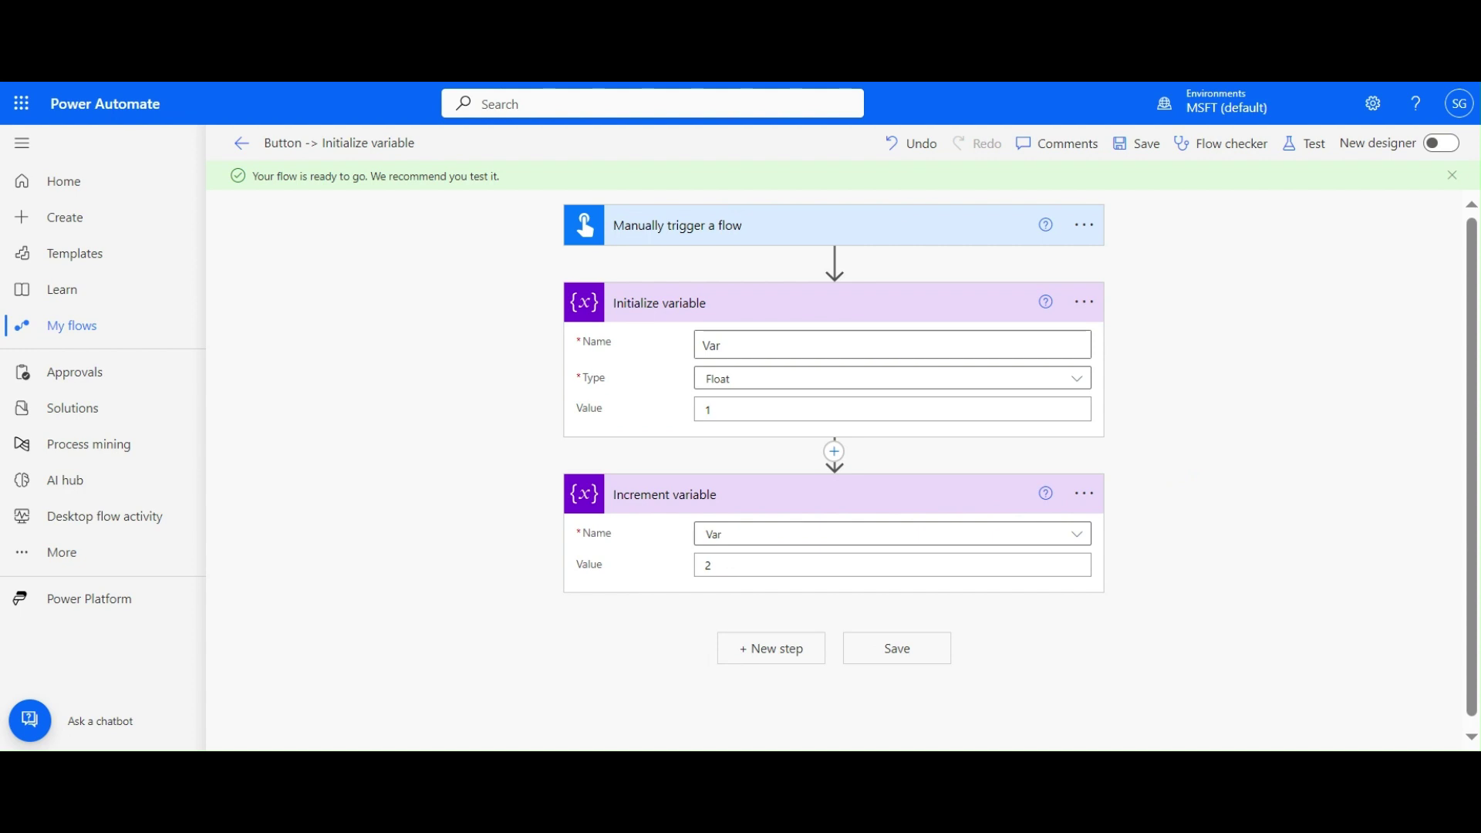
# Save the flow and run it as a manual test.
pyautogui.click(1292, 144)
pyautogui.click(1200, 205)
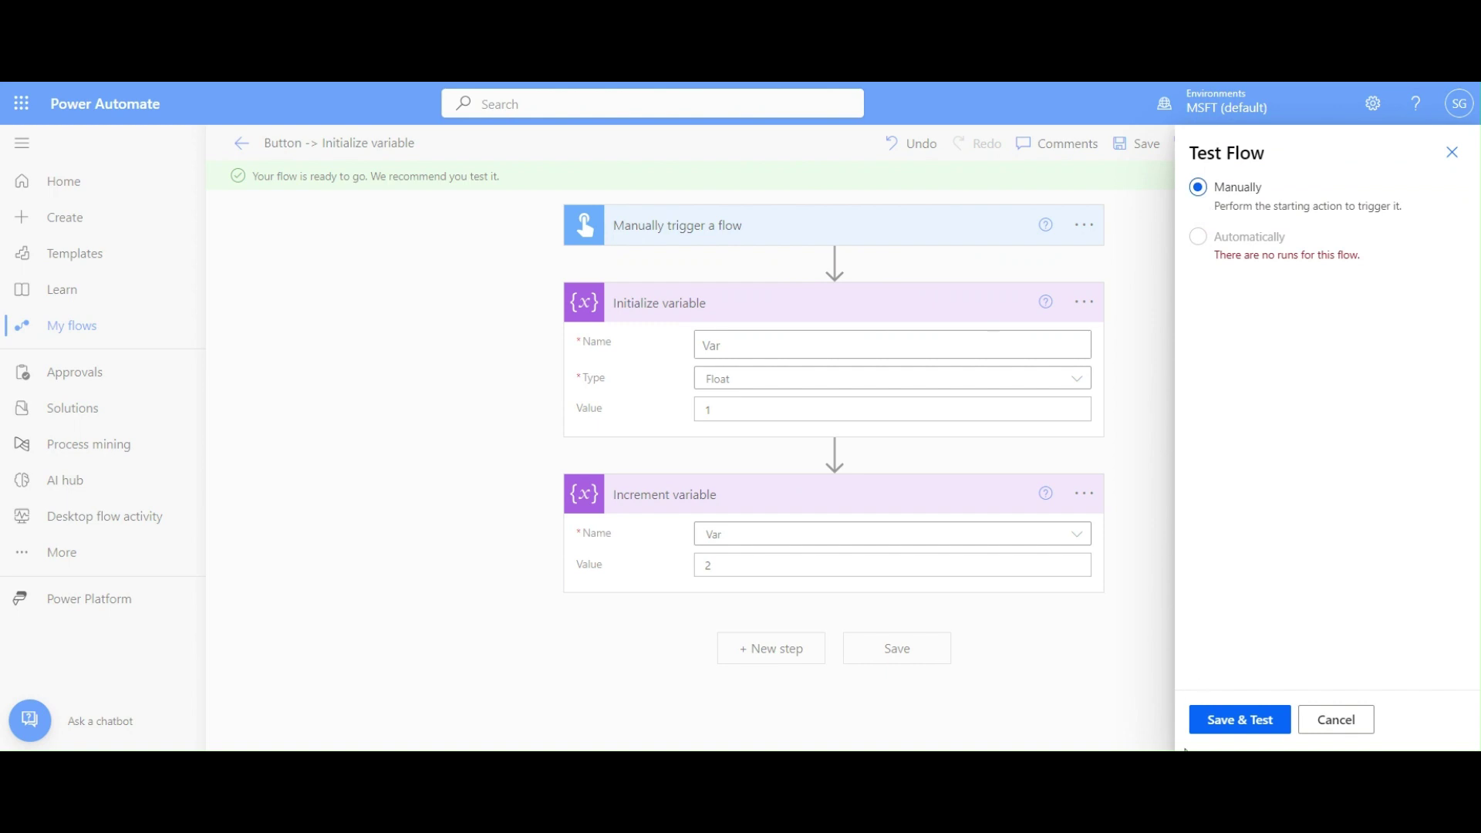
pyautogui.click(1243, 719)
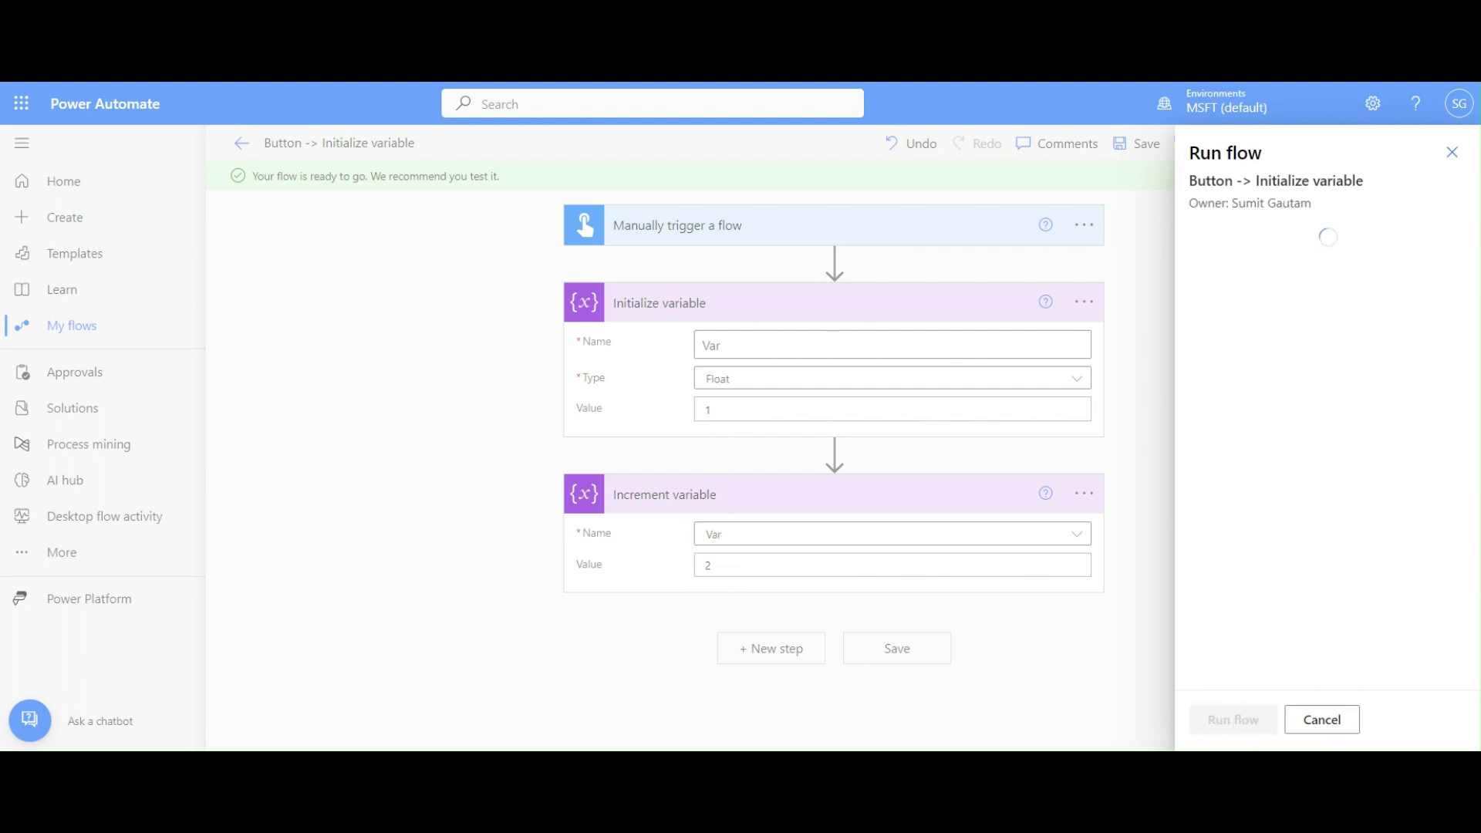
pyautogui.click(1236, 721)
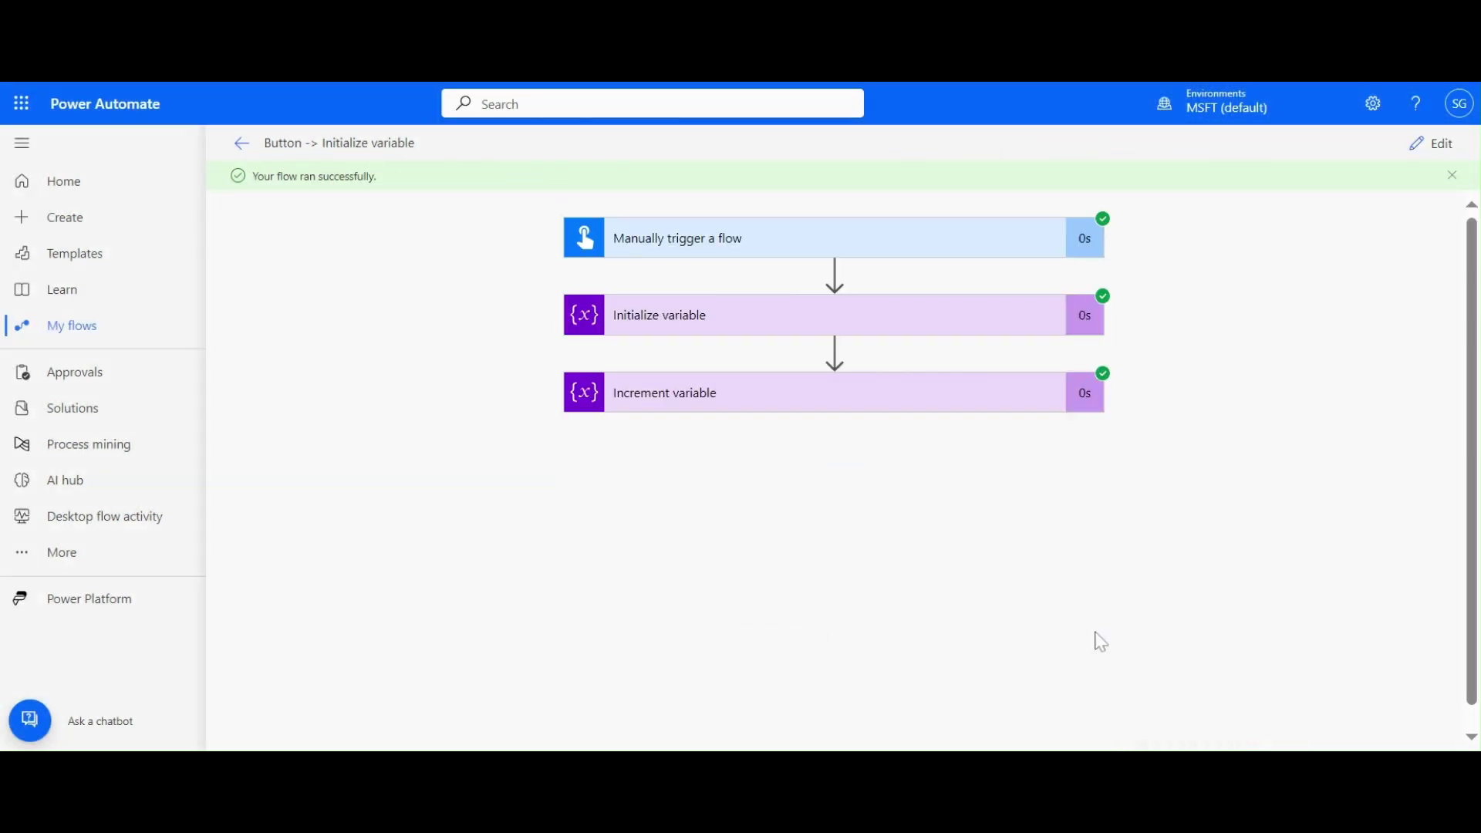
# Examine the run details of the Initialize variable and Increment variable actions, including the incremented output value.
pyautogui.click(971, 333)
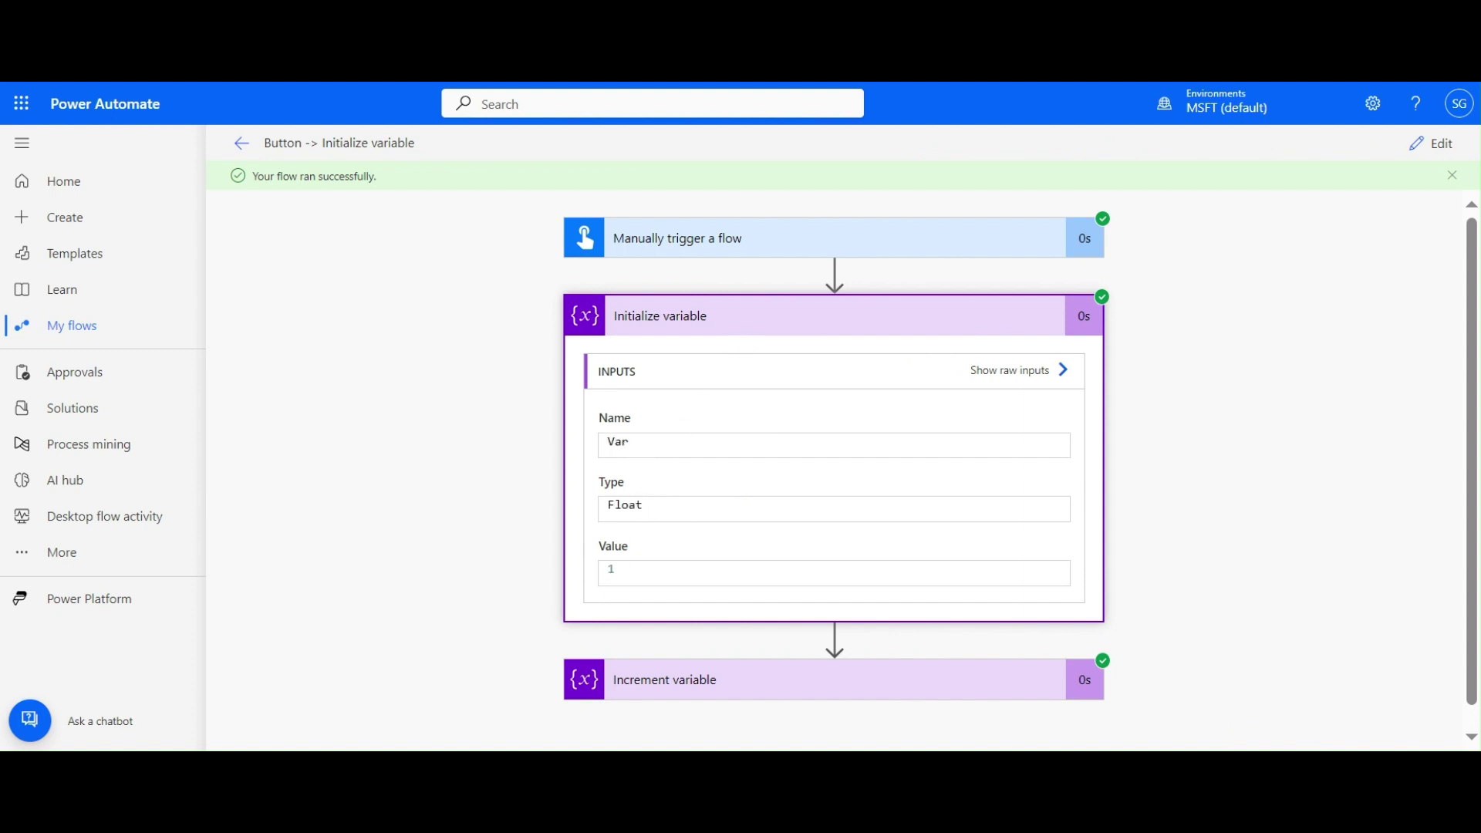
pyautogui.click(756, 318)
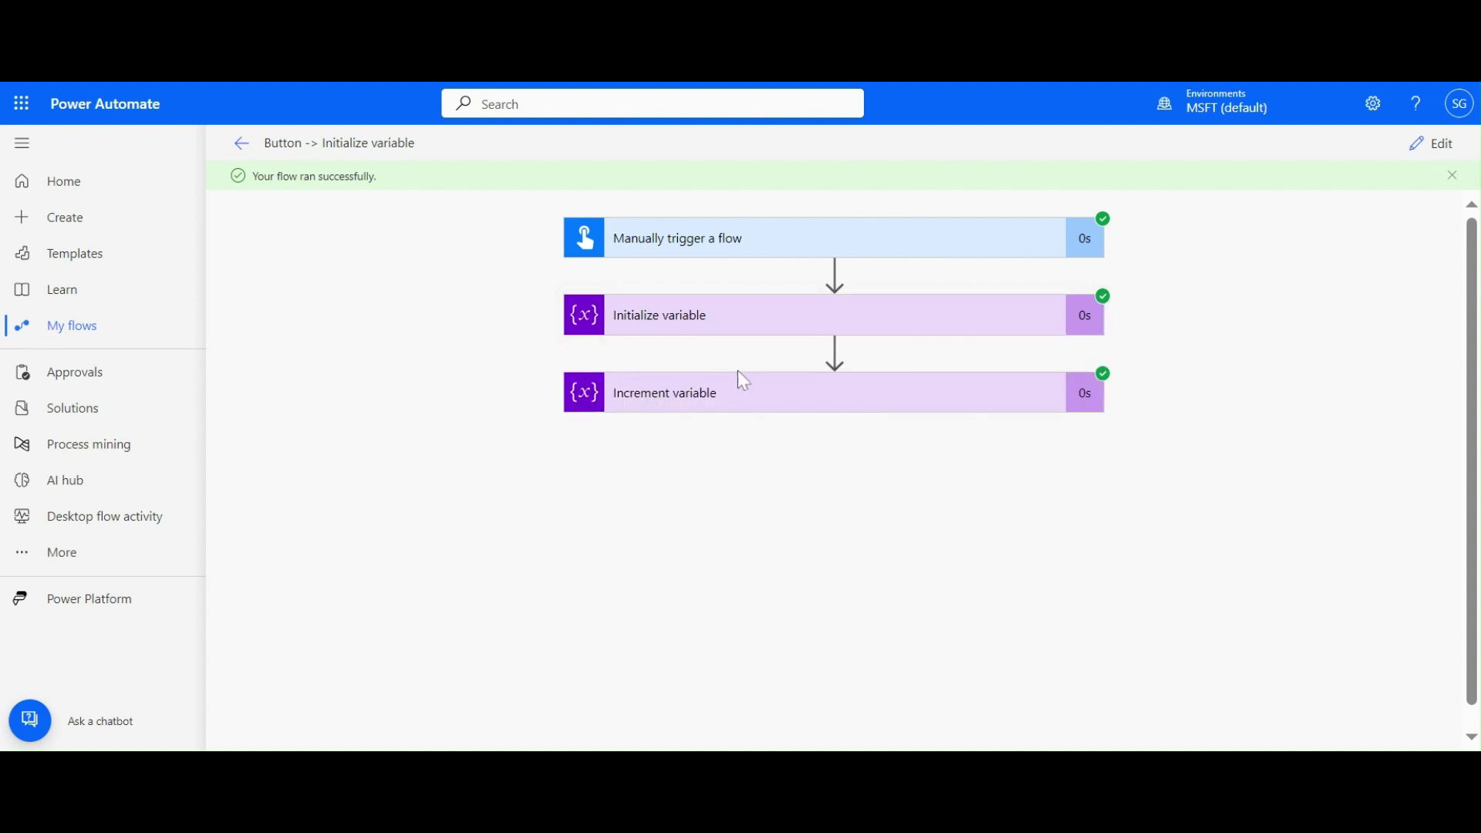
pyautogui.click(736, 403)
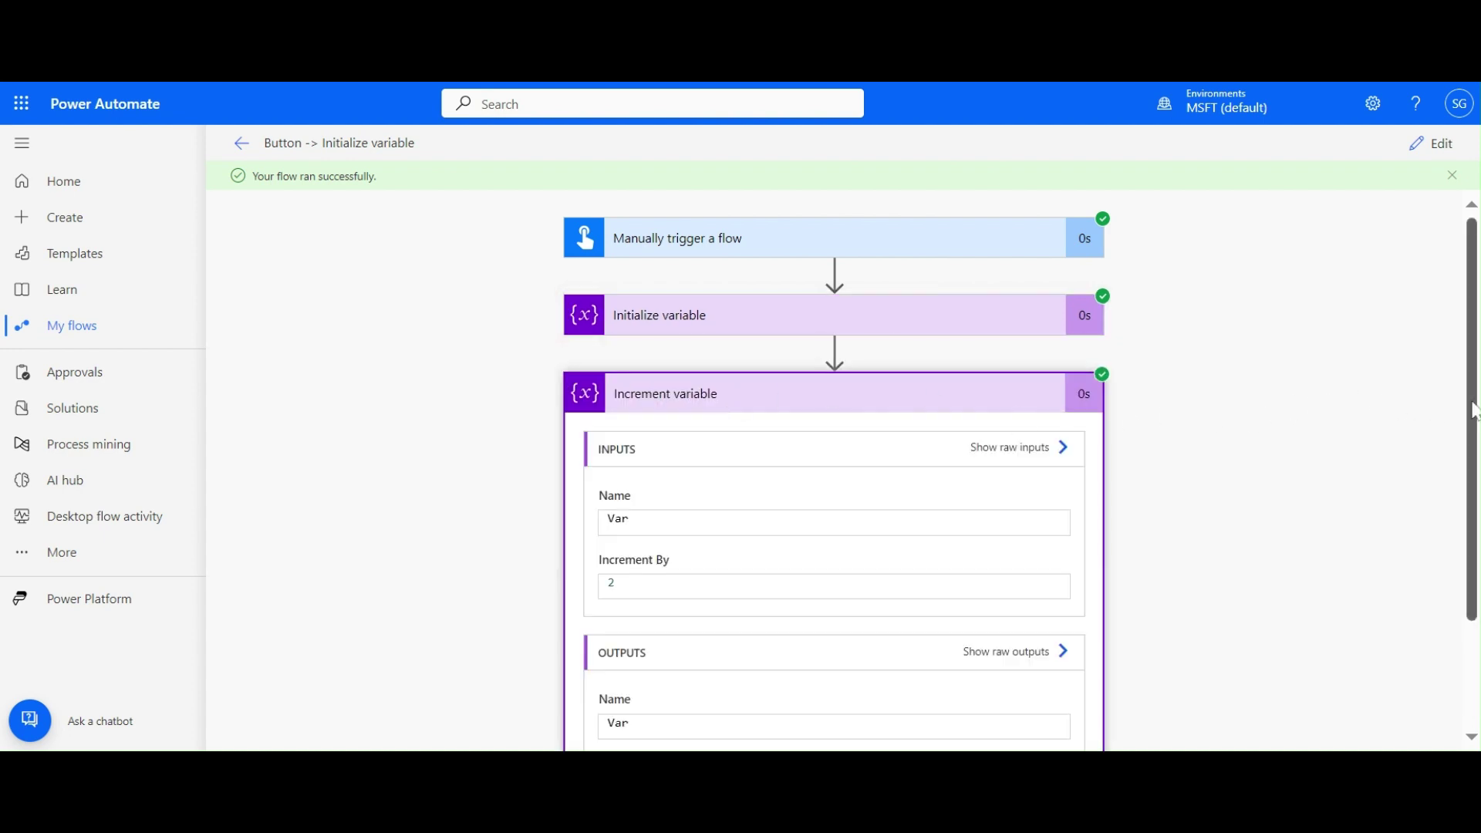
pyautogui.scroll(-1, 1471, 411)
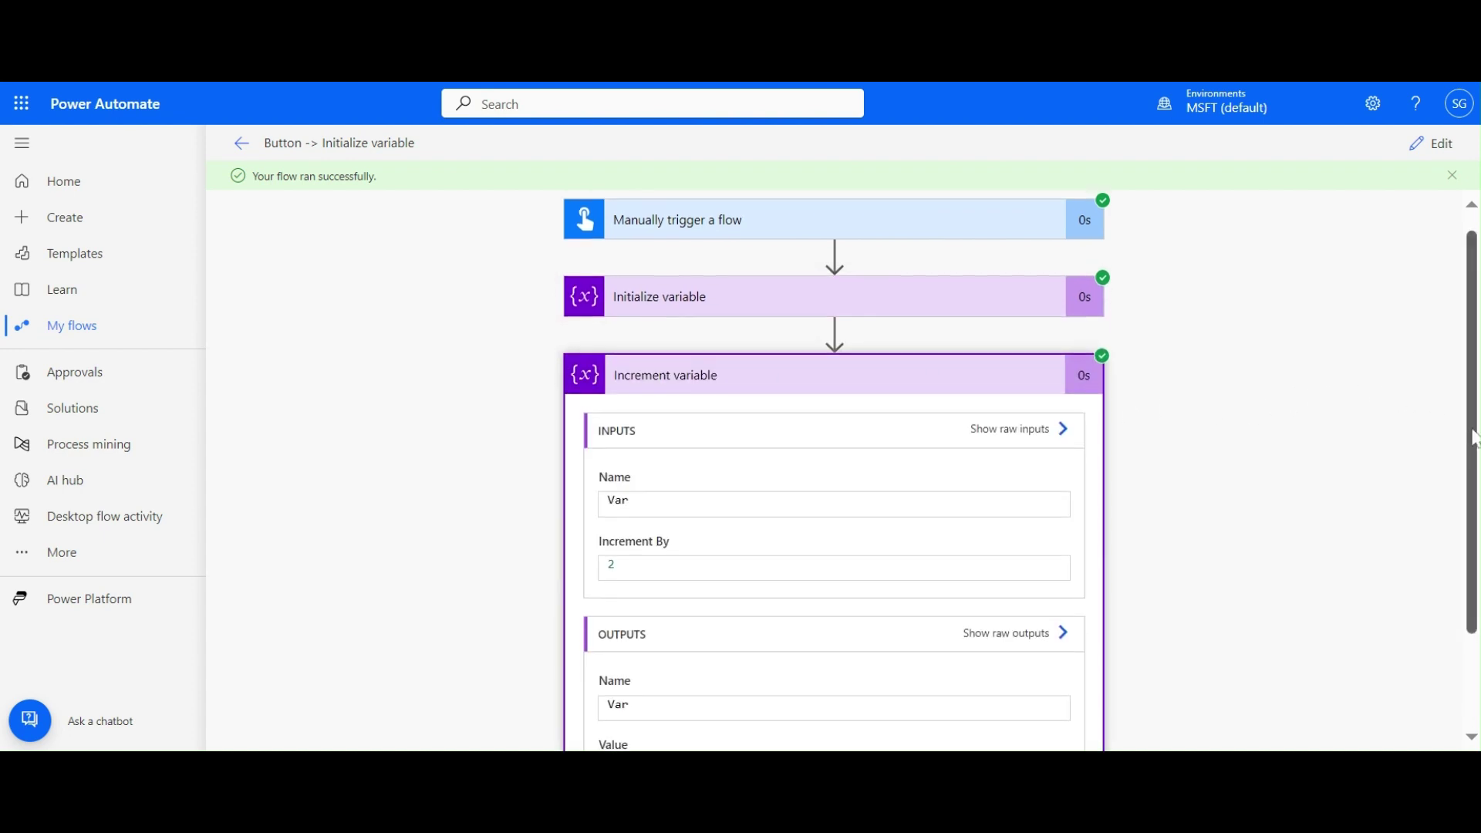
pyautogui.scroll(-1, 1473, 497)
pyautogui.scroll(-1, 1472, 497)
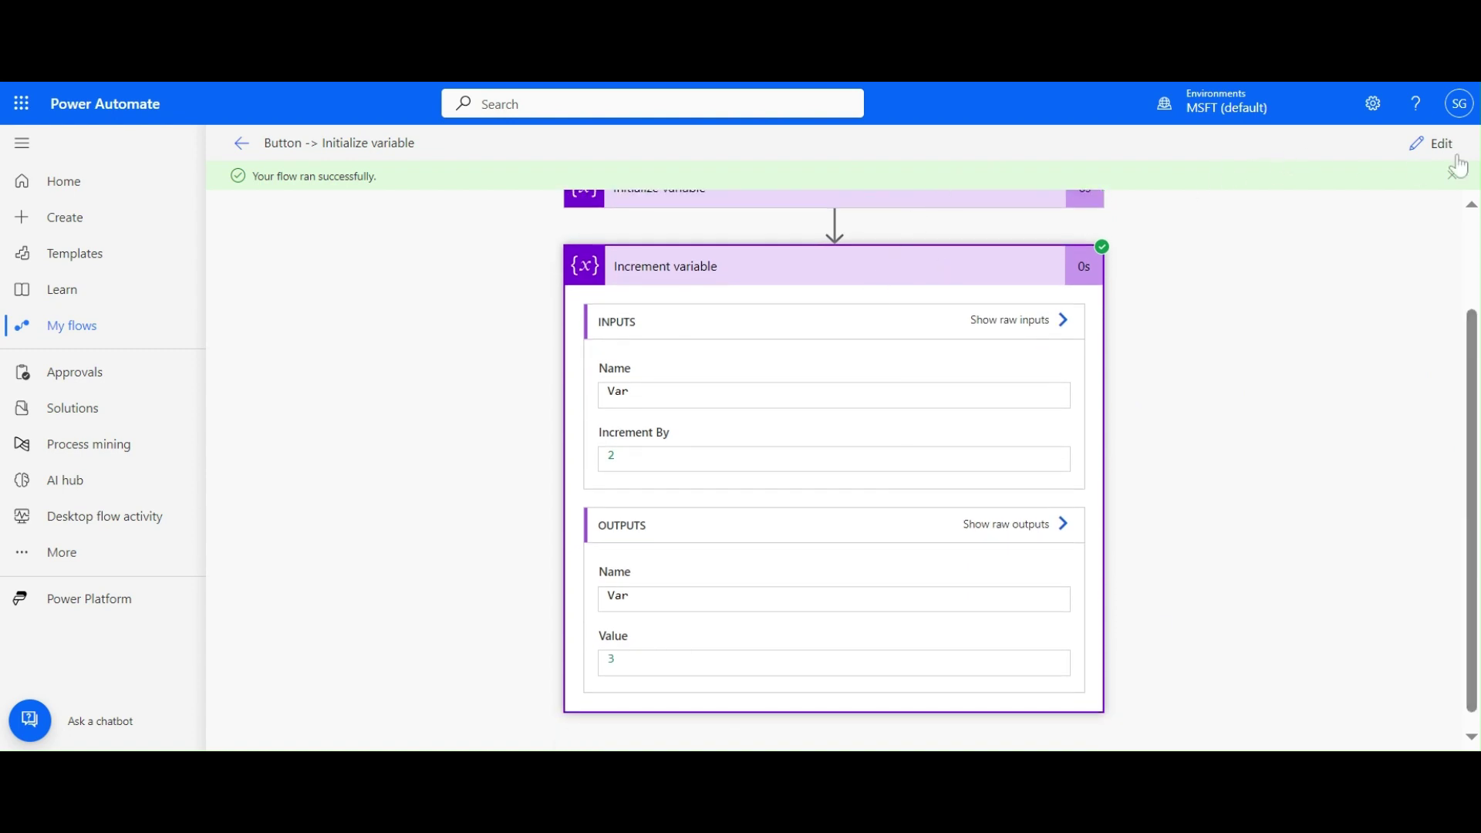
# Return to editing the flow and add a Decrement variable action from the Variable connector after the Increment variable action.
pyautogui.click(1432, 145)
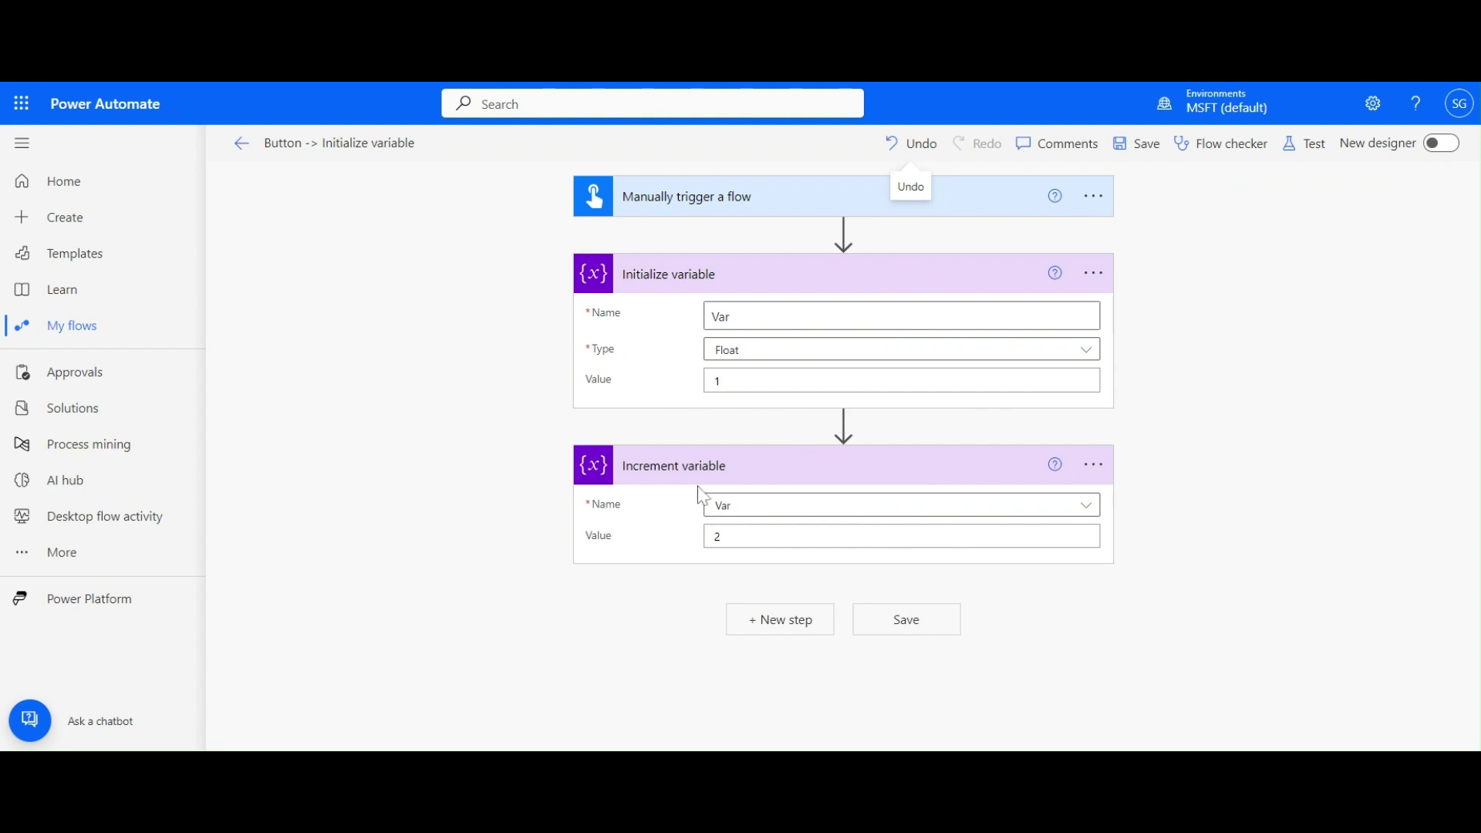
pyautogui.click(751, 621)
pyautogui.write('d')
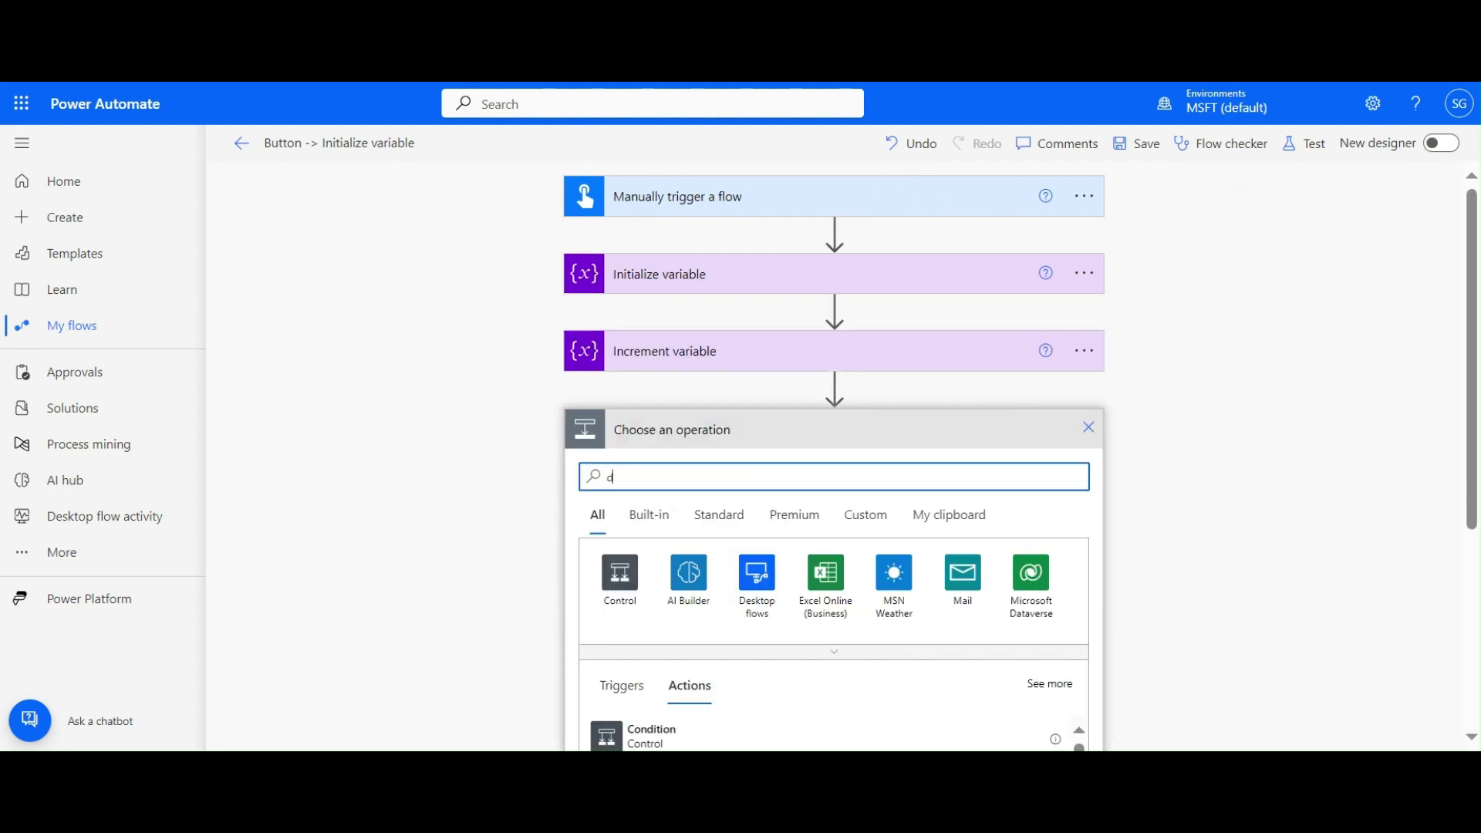
pyautogui.click(1459, 378)
pyautogui.click(896, 577)
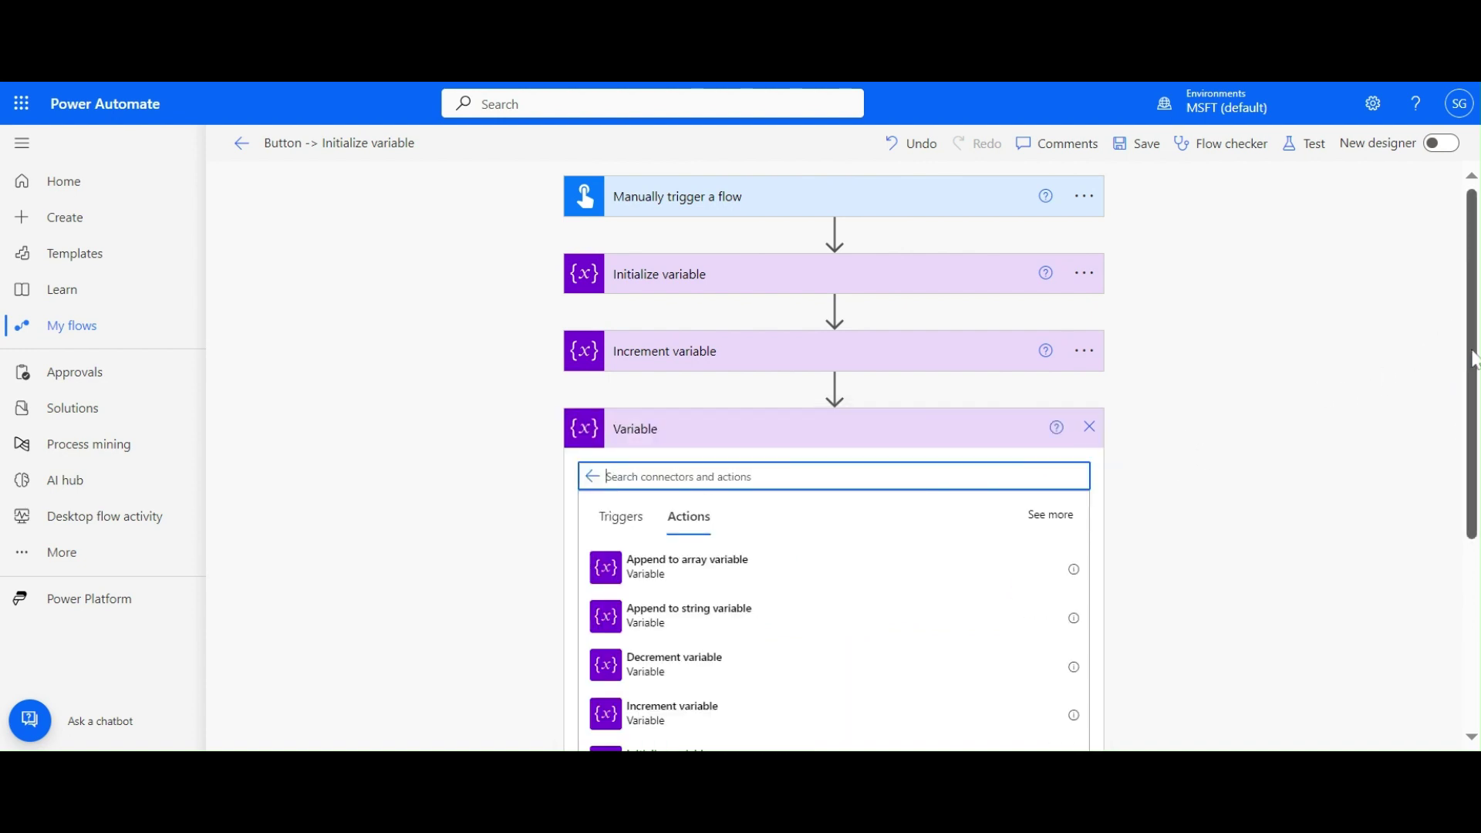
pyautogui.moveTo(1472, 361); pyautogui.dragTo(1470, 413)
pyautogui.click(691, 605)
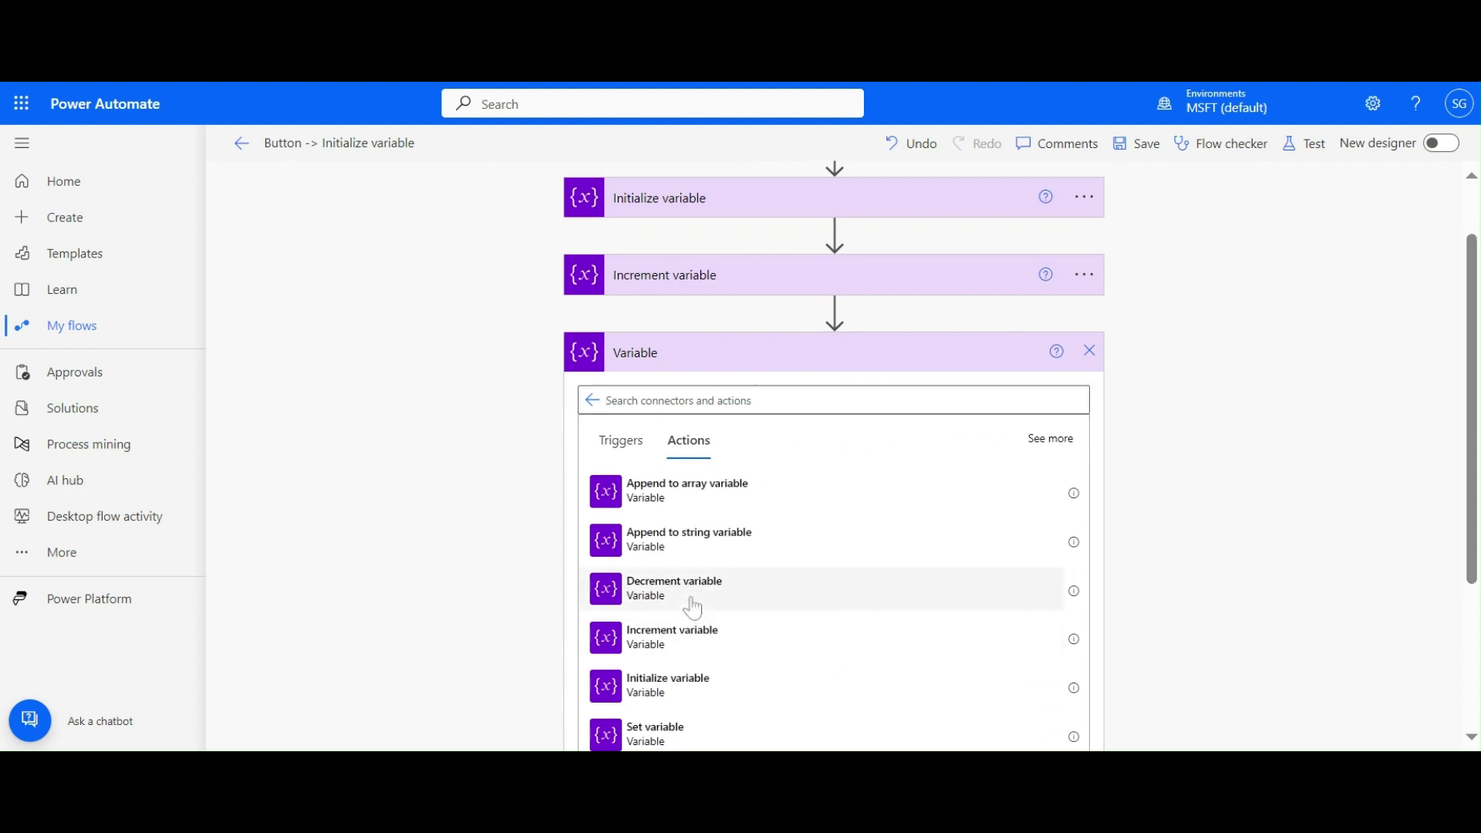
# Configure the Decrement variable action to decrease Var by 1.
pyautogui.click(946, 472)
pyautogui.click(731, 533)
pyautogui.click(717, 500)
pyautogui.write('1')
pyautogui.click(1199, 421)
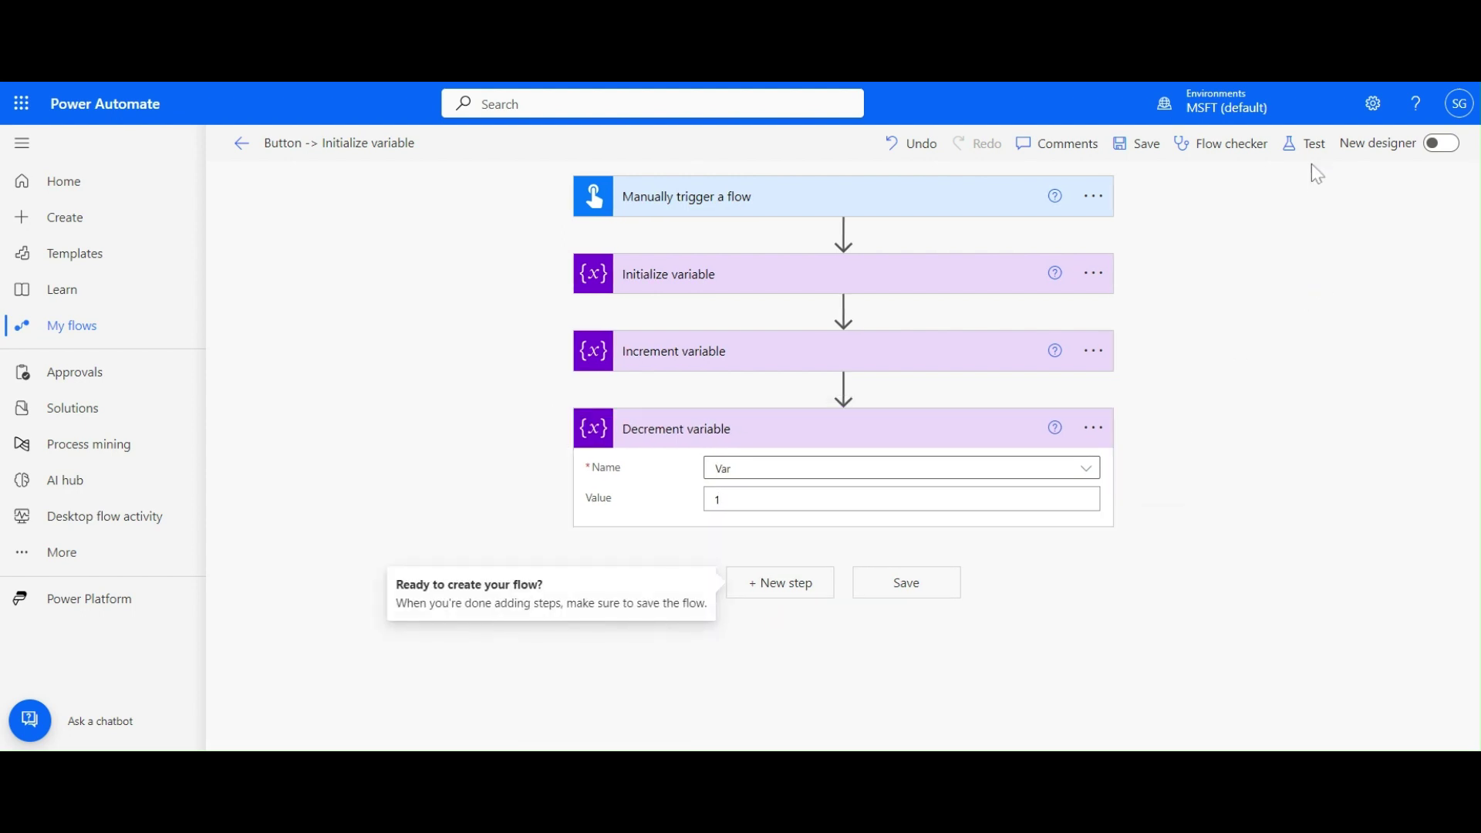
# Save and test the flow manually, and check the Decrement variable action's output in the run details.
pyautogui.click(1303, 143)
pyautogui.click(1246, 723)
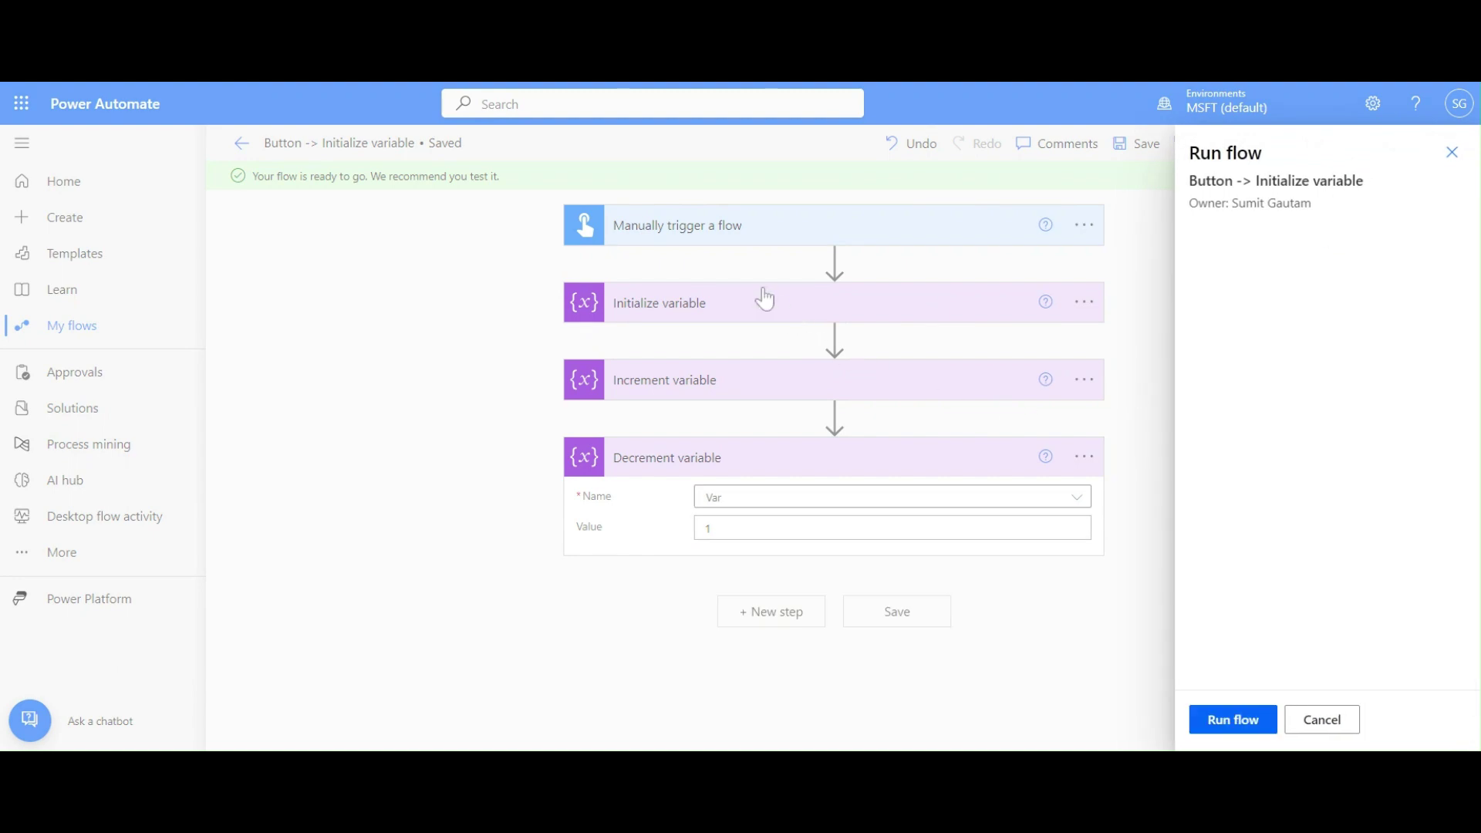
pyautogui.click(1208, 725)
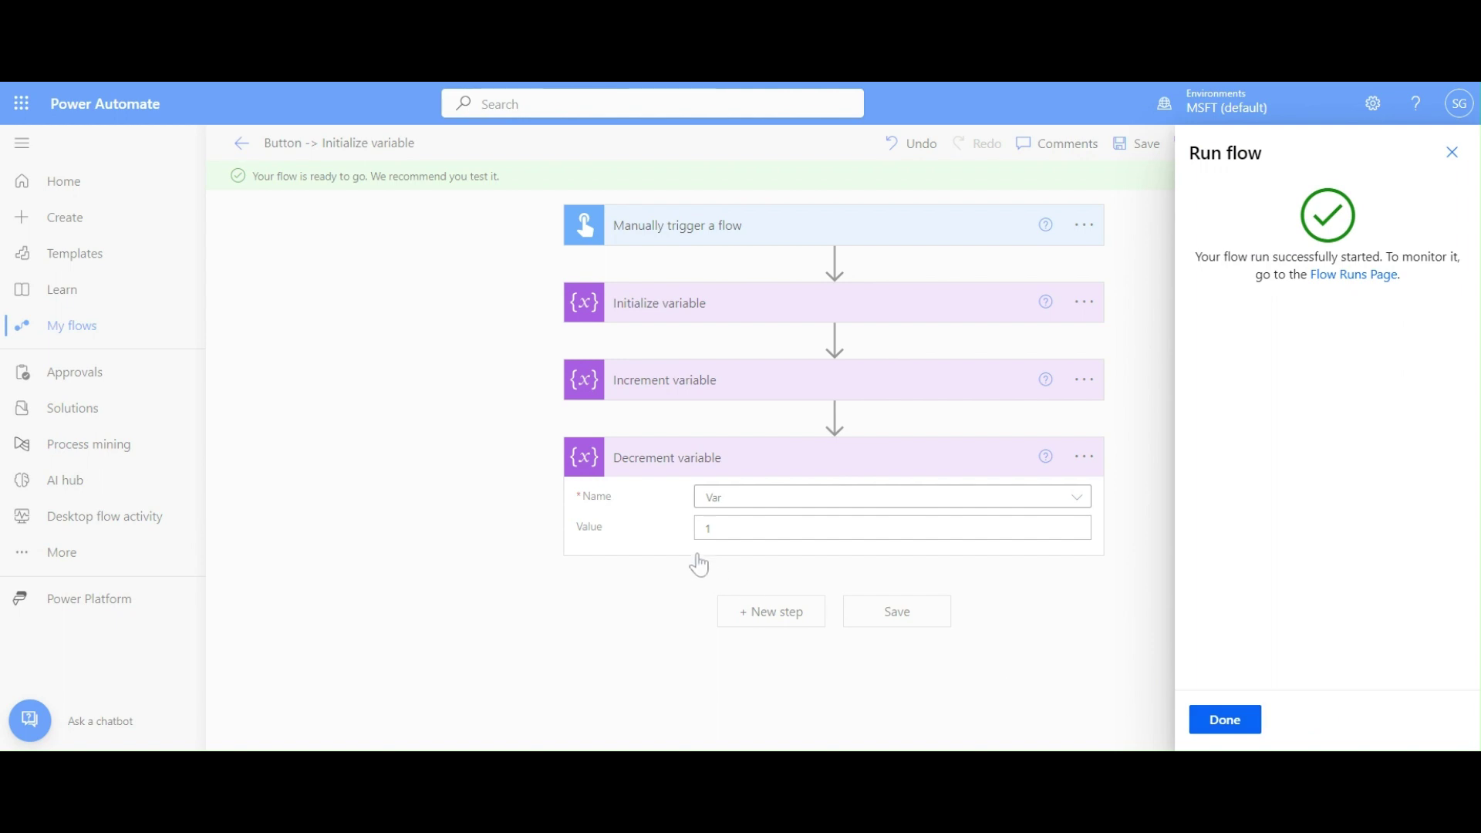
pyautogui.click(1207, 721)
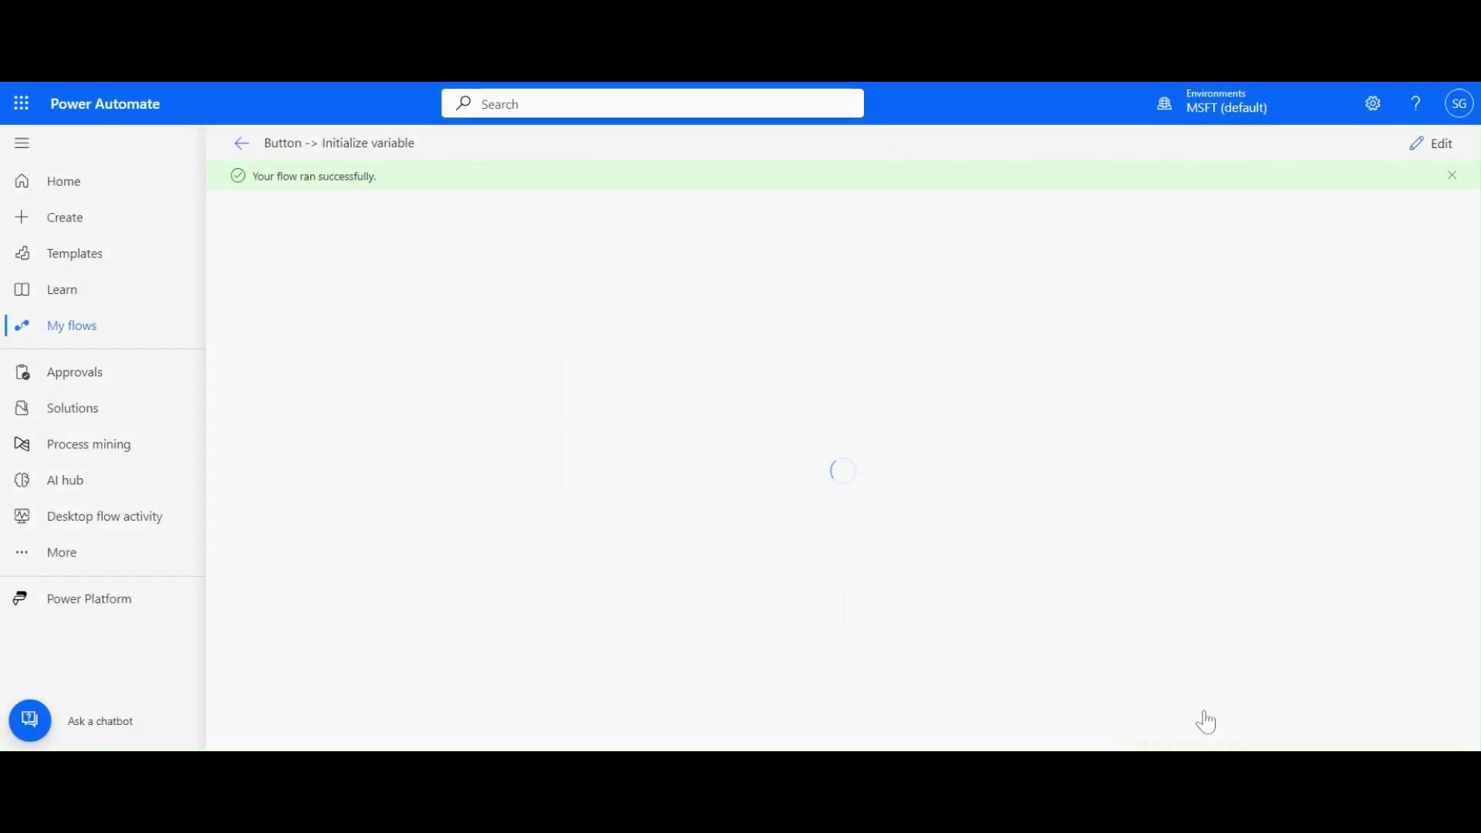
pyautogui.click(969, 484)
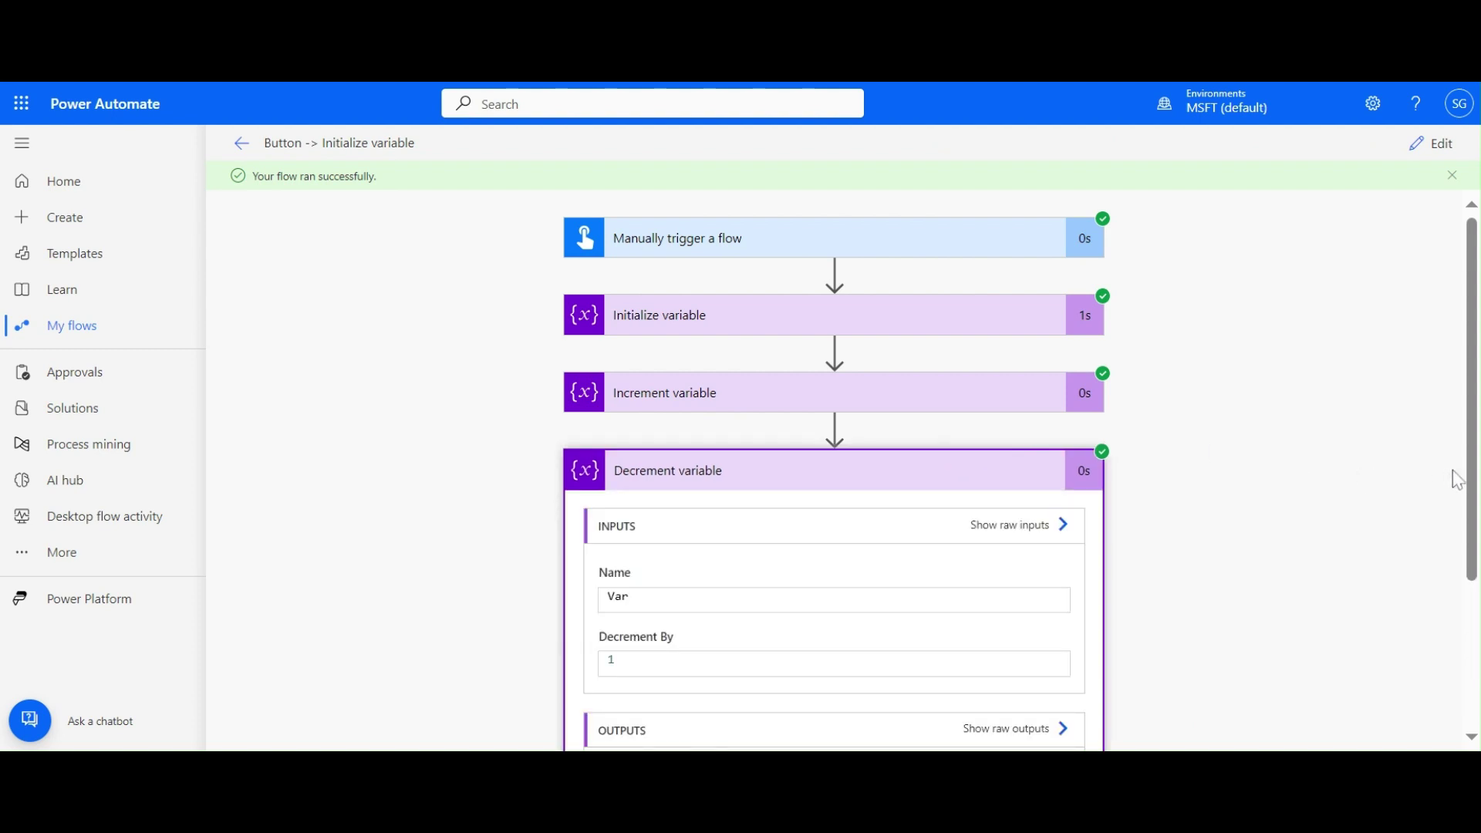
pyautogui.moveTo(1471, 486); pyautogui.dragTo(1470, 628)
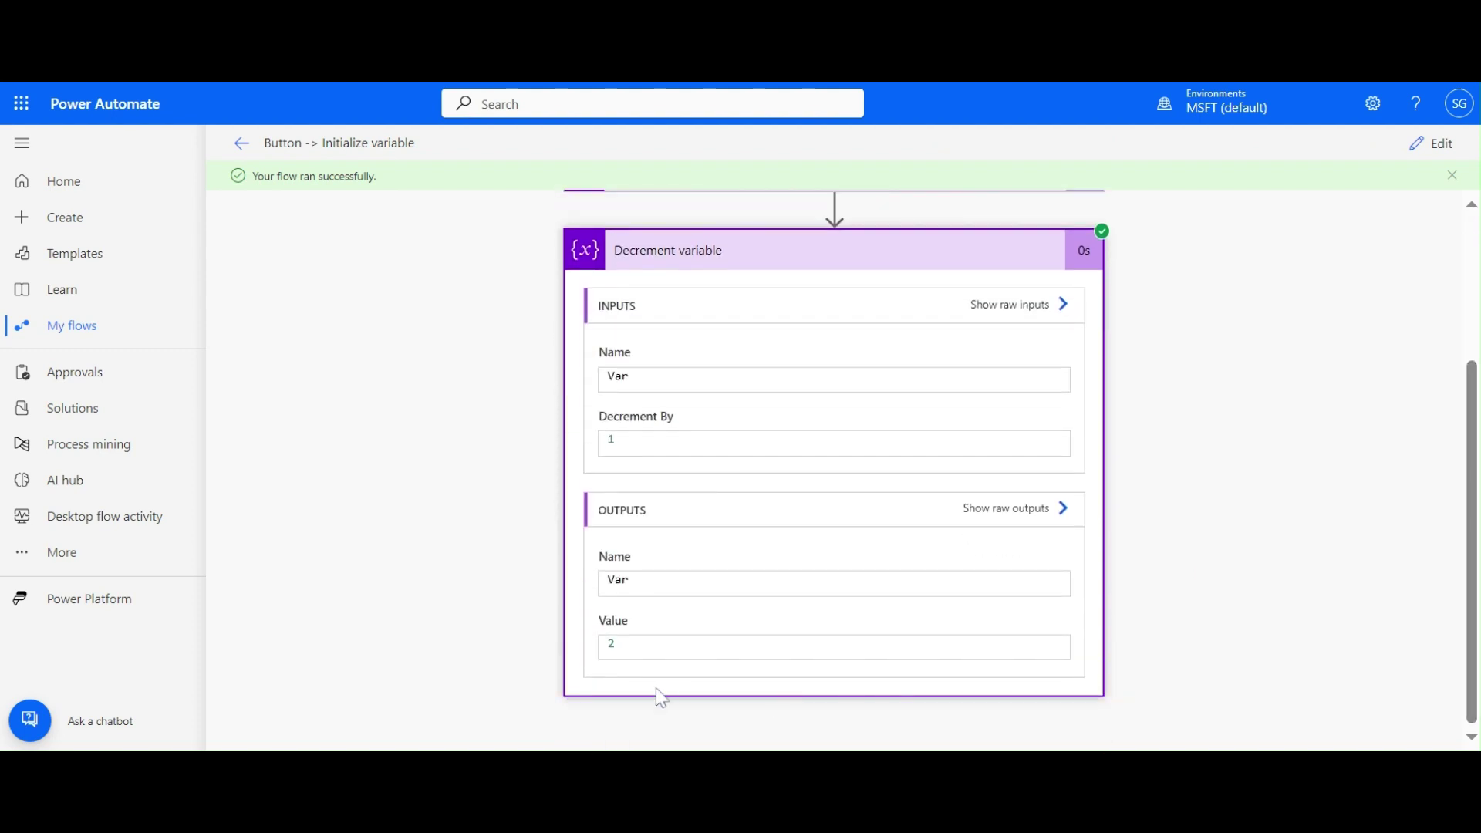
# Return to editing the flow and add a Set variable action from the Variable connector after the Decrement variable action.
pyautogui.click(1430, 151)
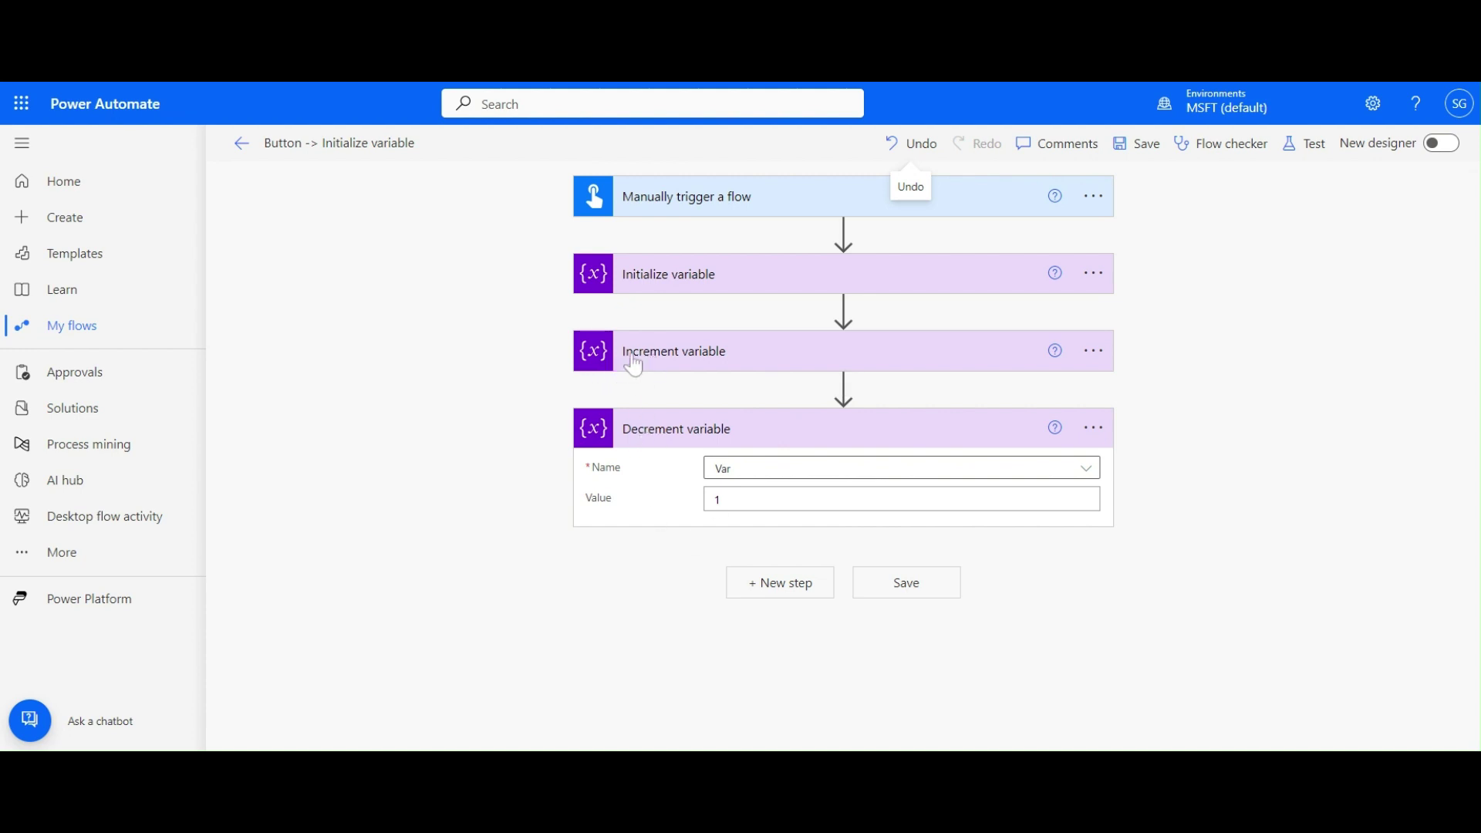
pyautogui.click(735, 429)
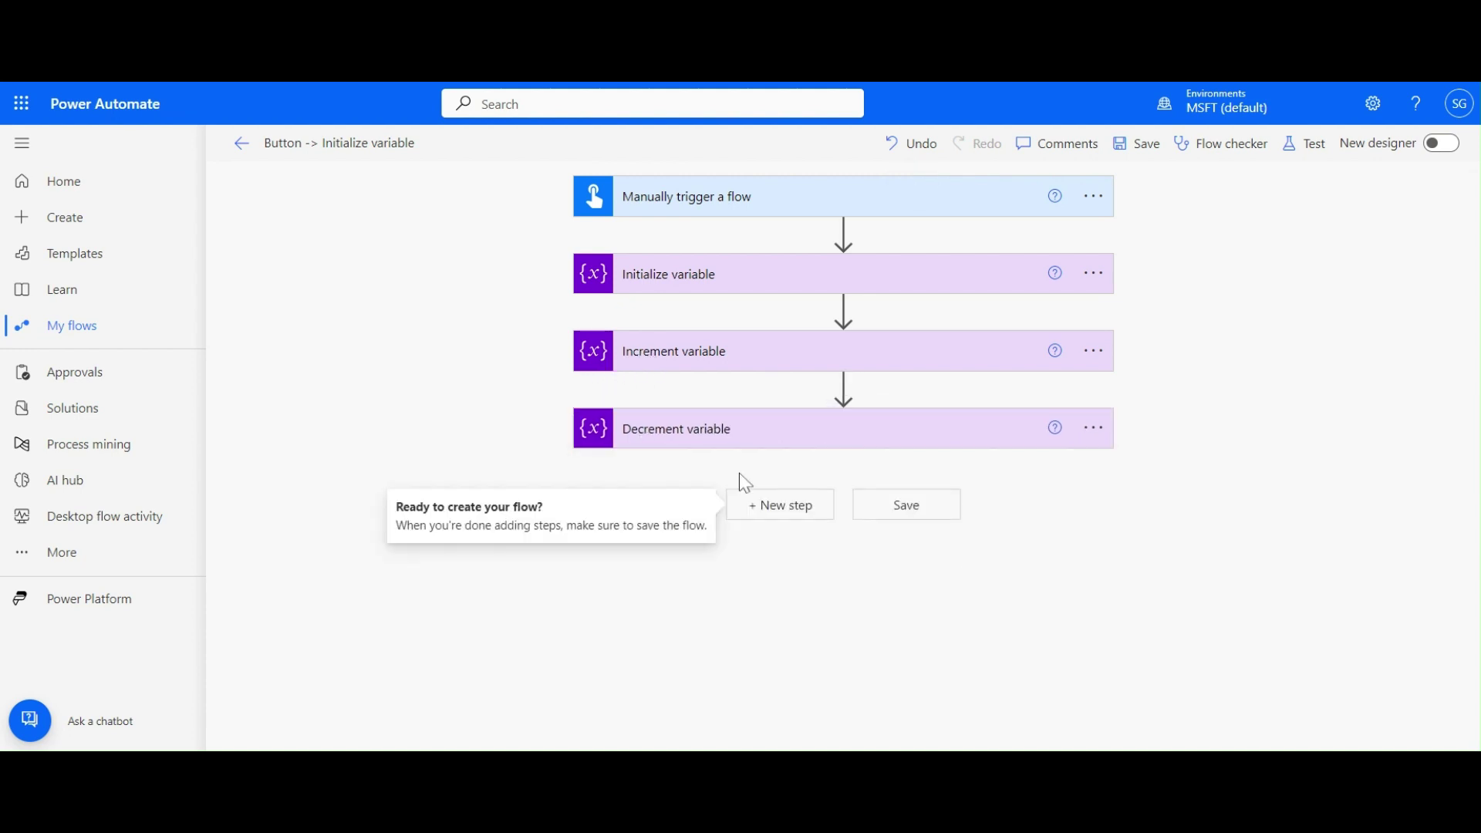
pyautogui.click(776, 511)
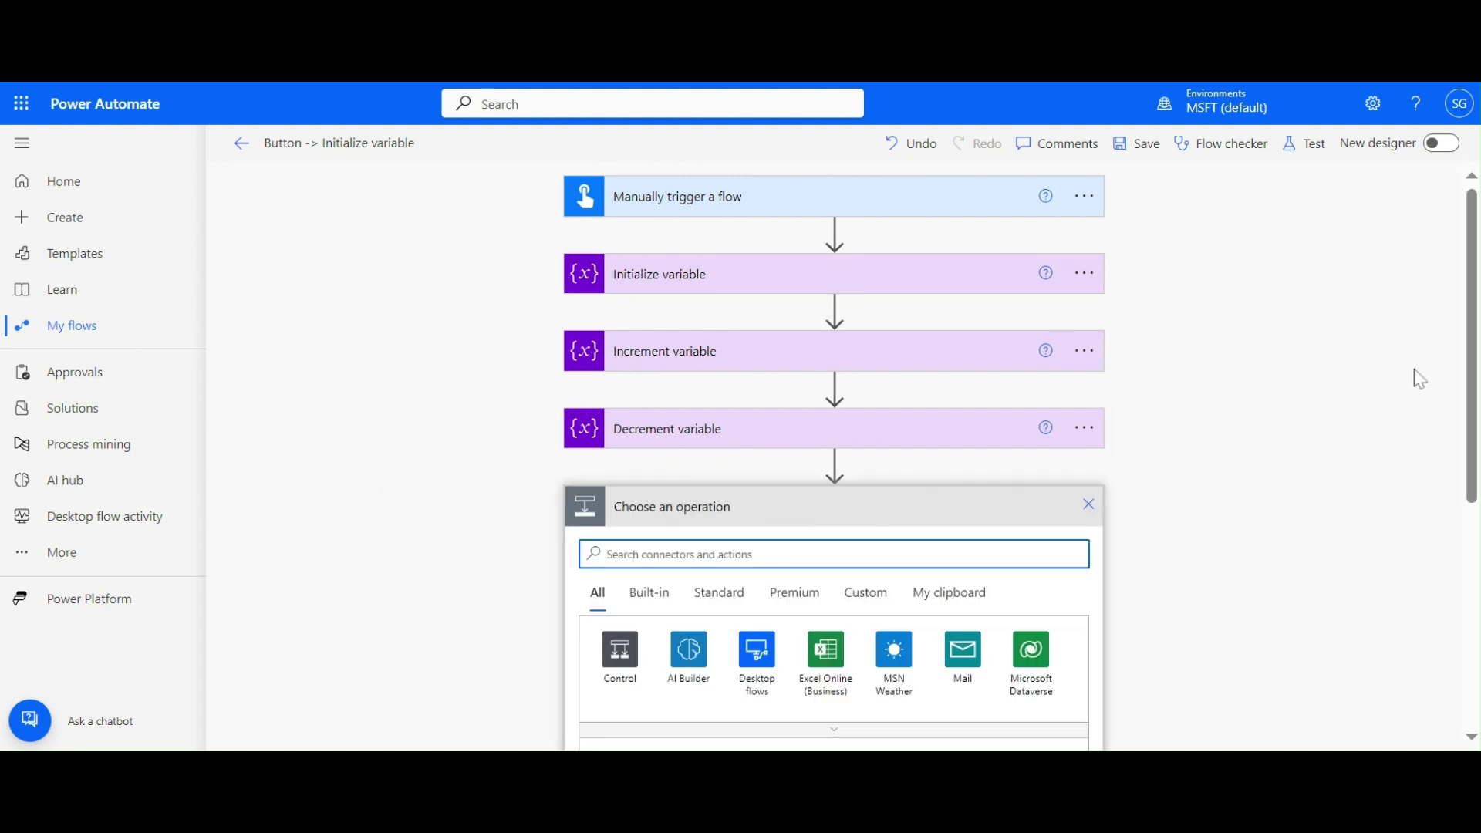
pyautogui.write('vari')
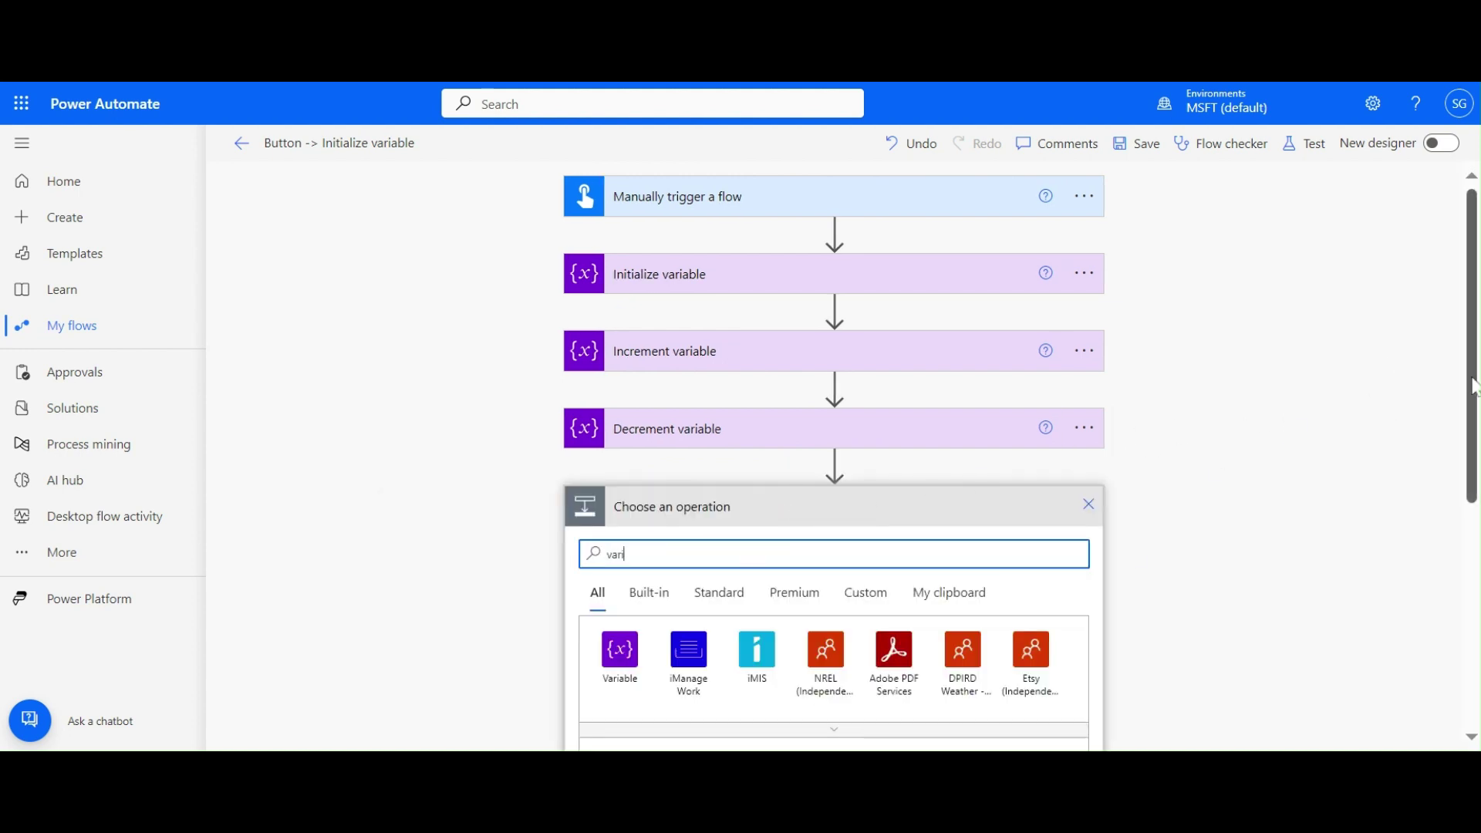
pyautogui.scroll(-3, 1472, 463)
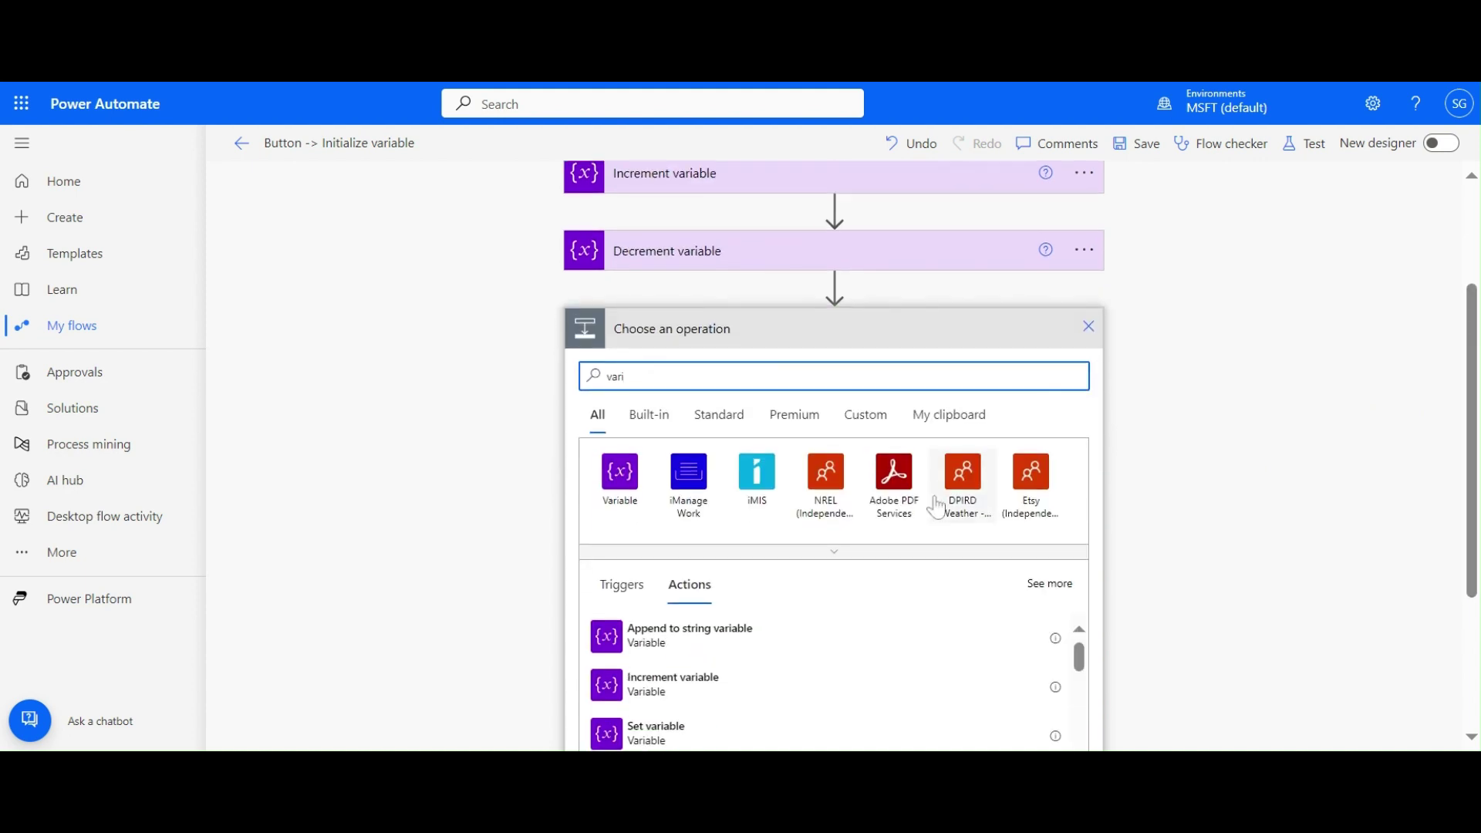
pyautogui.click(620, 482)
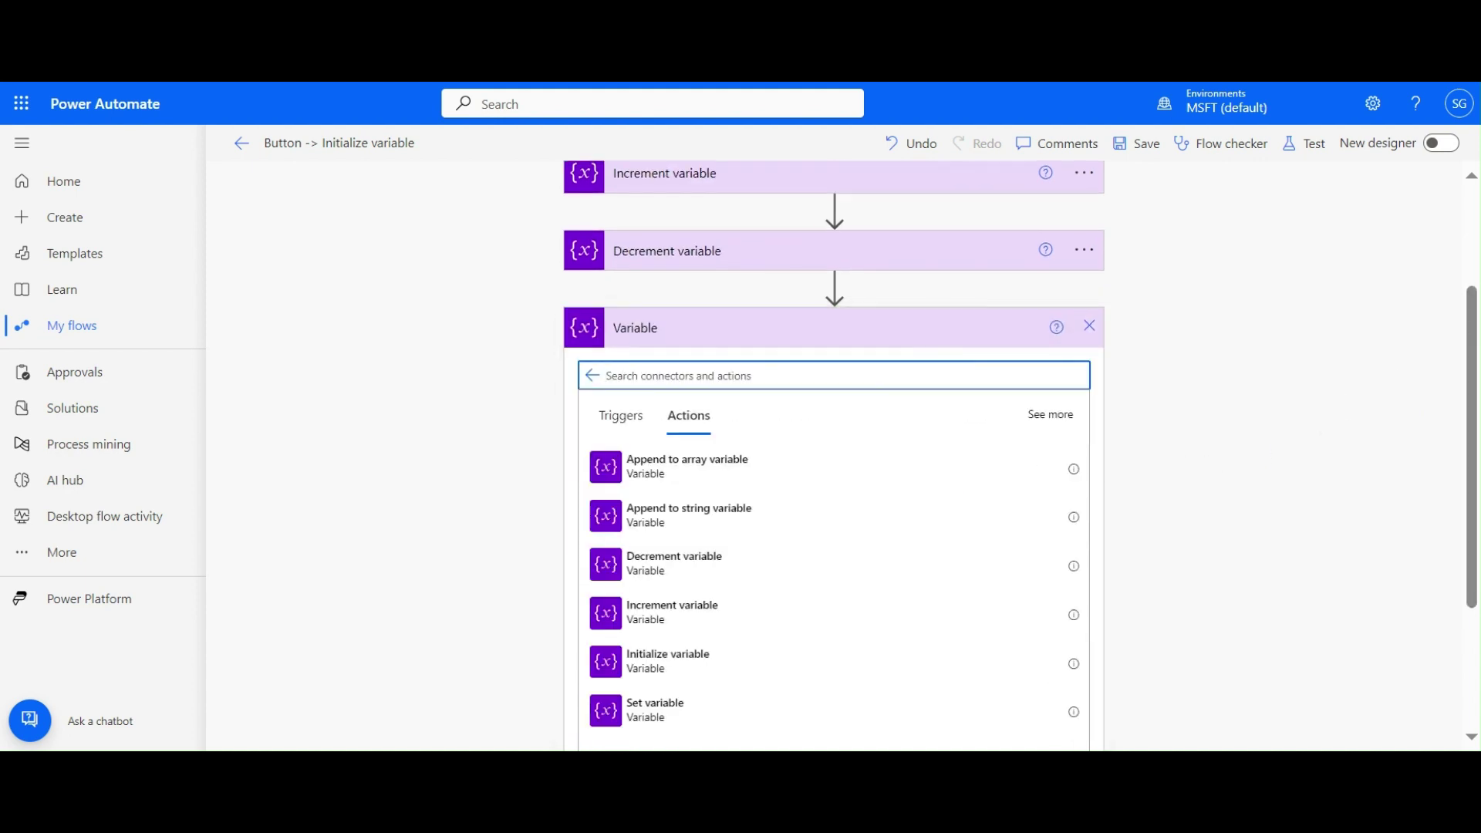
pyautogui.scroll(-2, 1455, 496)
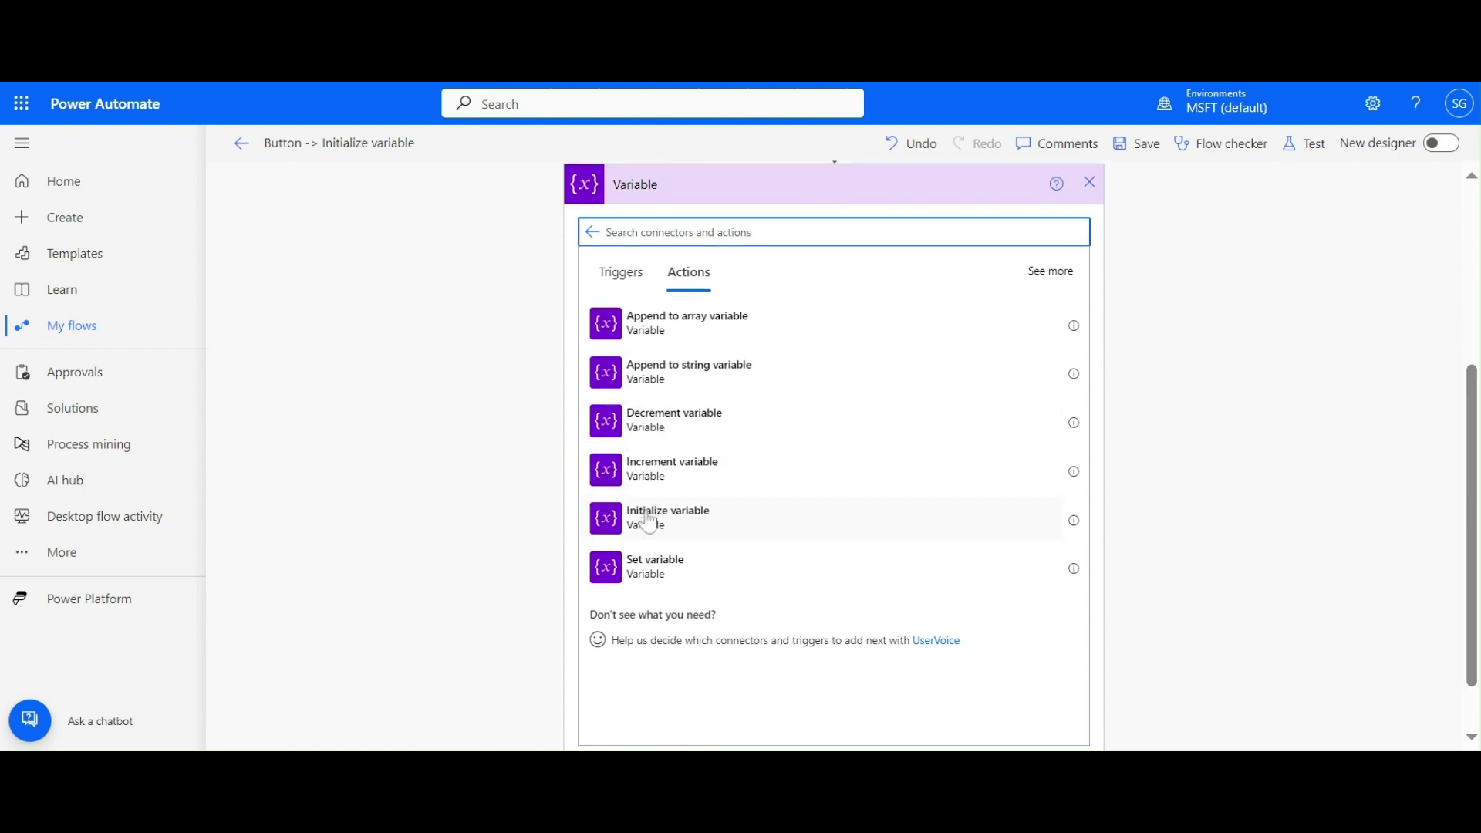
pyautogui.click(635, 575)
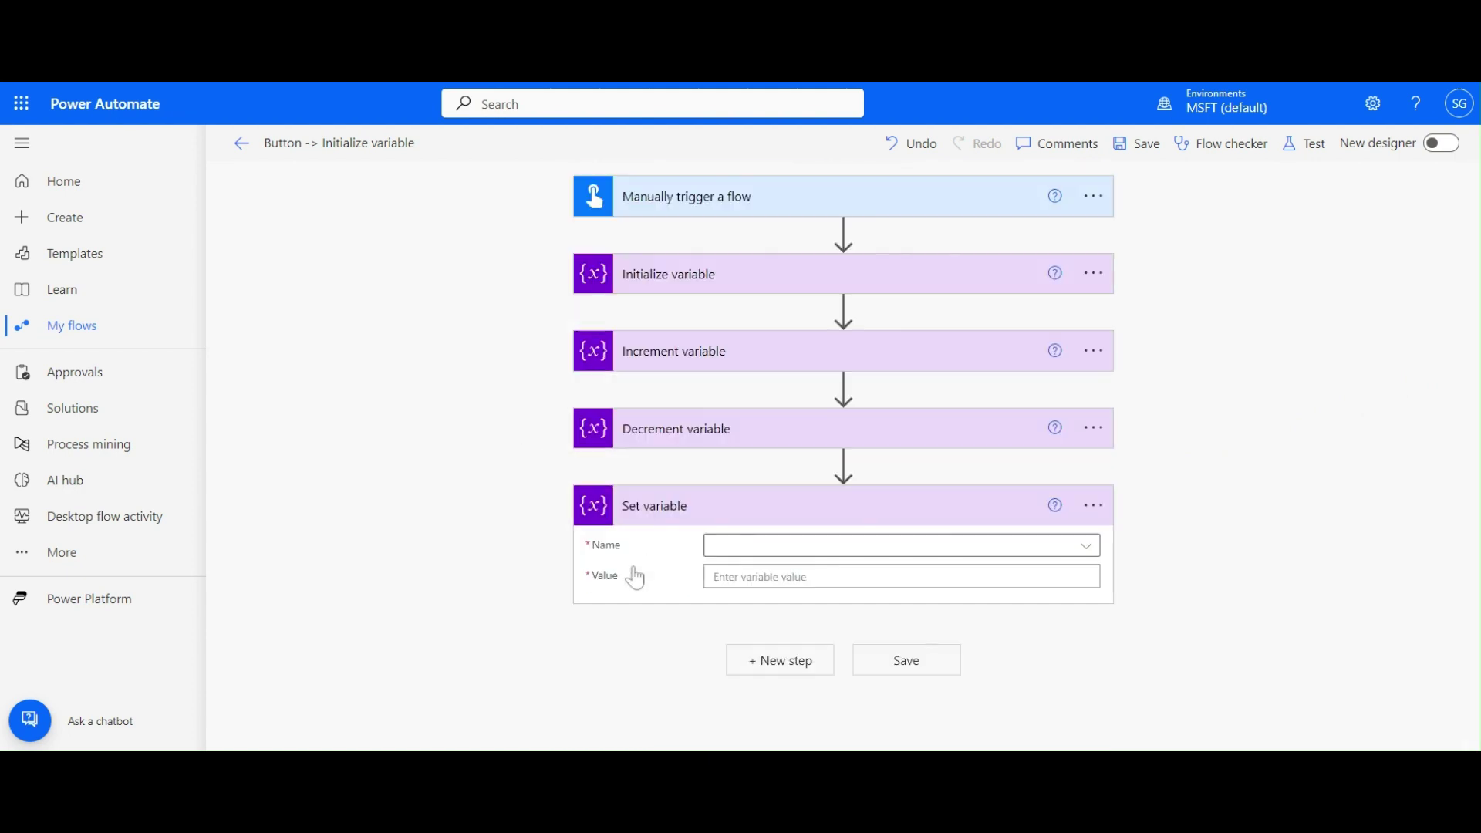
# Configure the Set variable action to set Var to 5.
pyautogui.click(1083, 549)
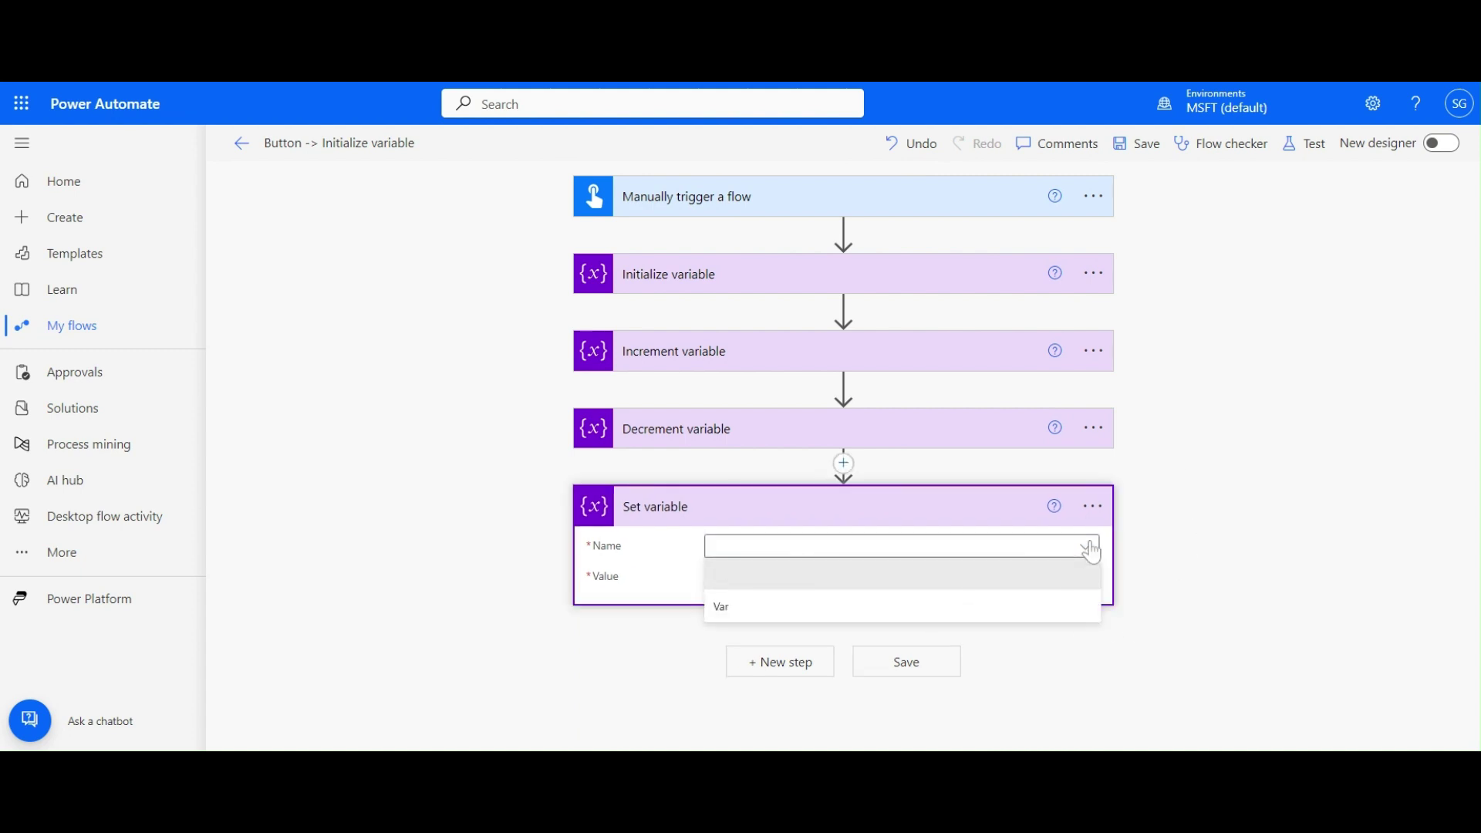
pyautogui.click(729, 609)
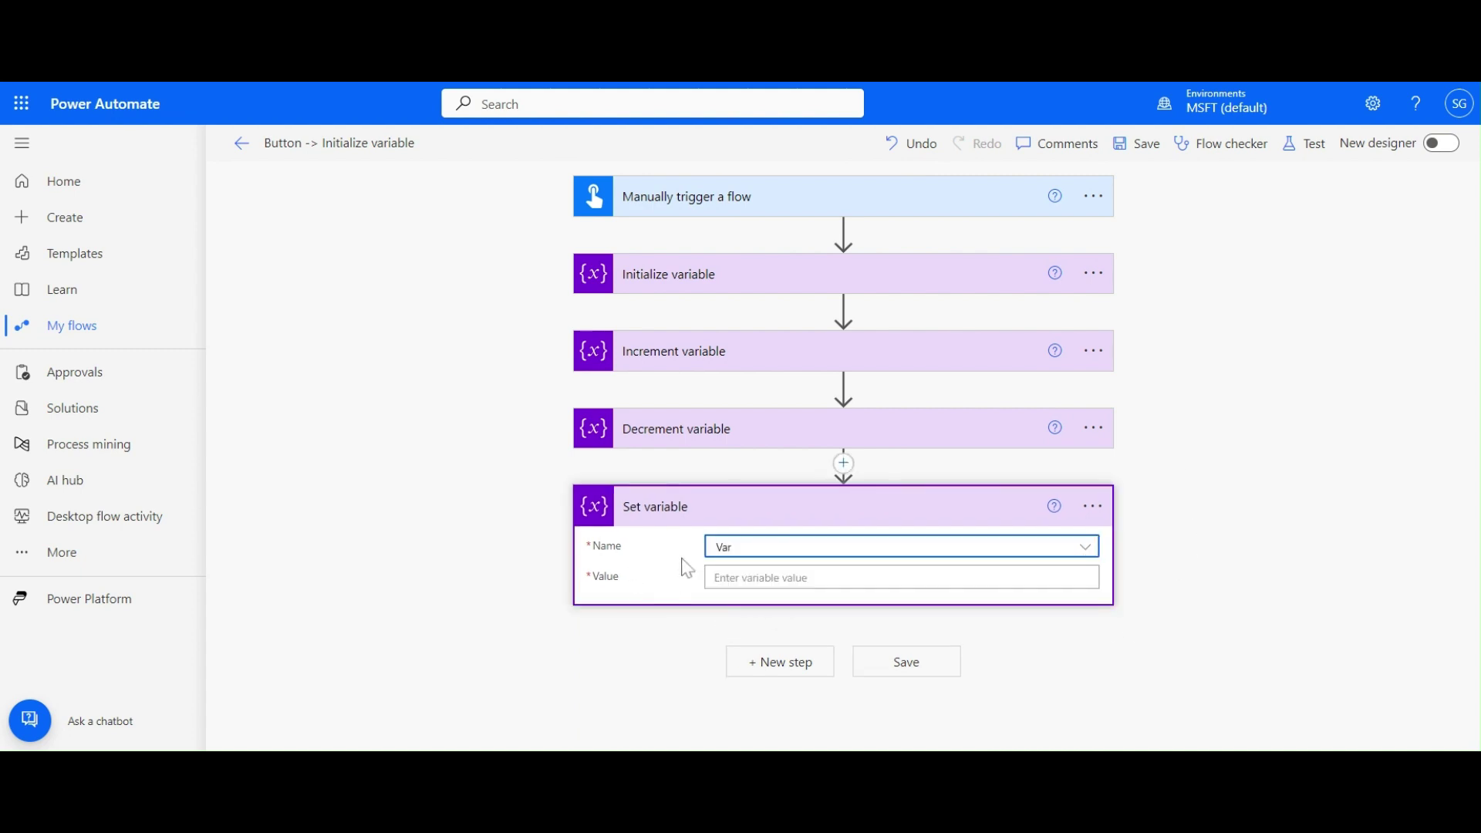
pyautogui.click(794, 578)
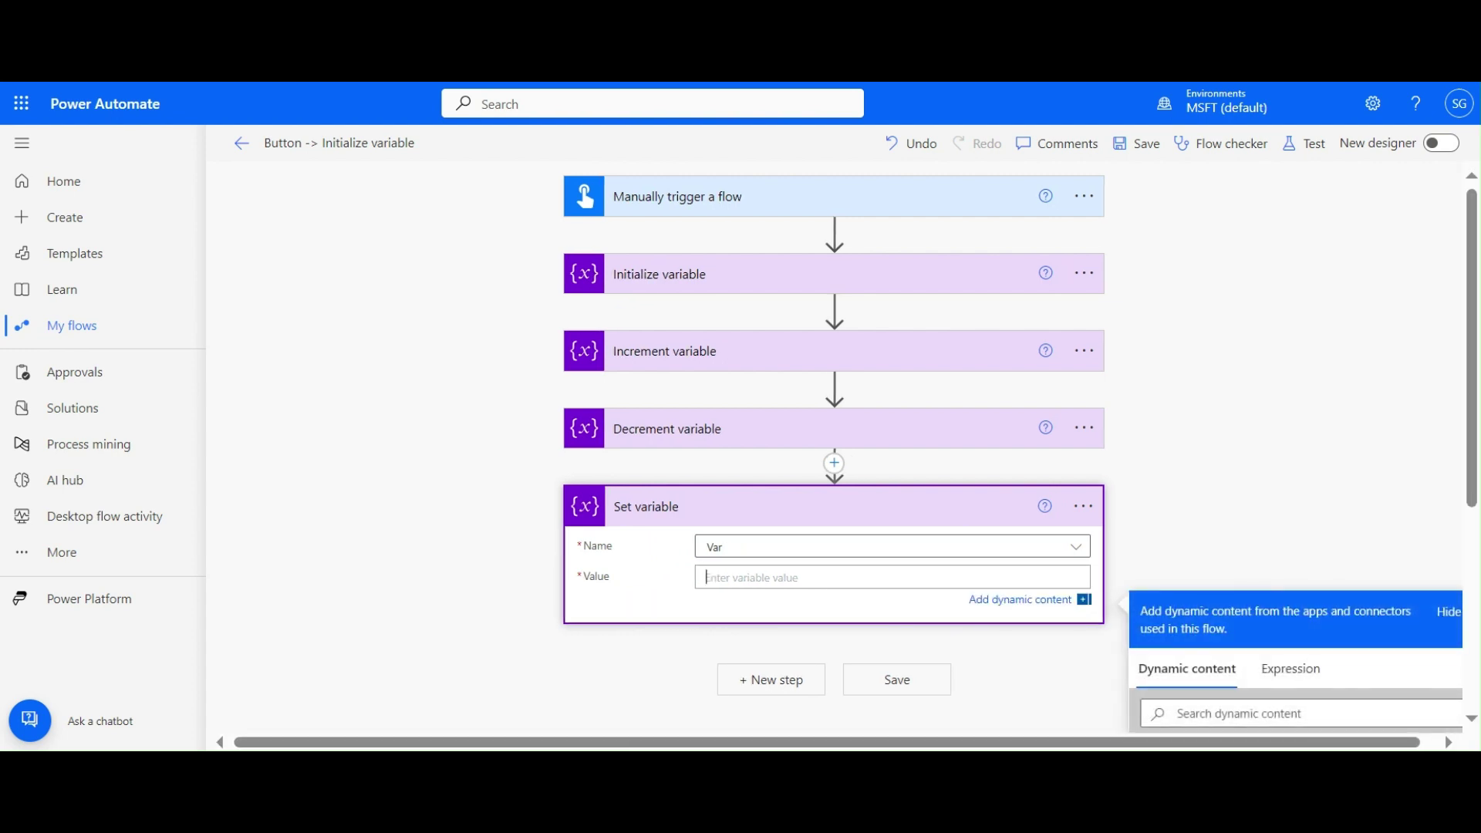
pyautogui.write('5')
pyautogui.click(1265, 423)
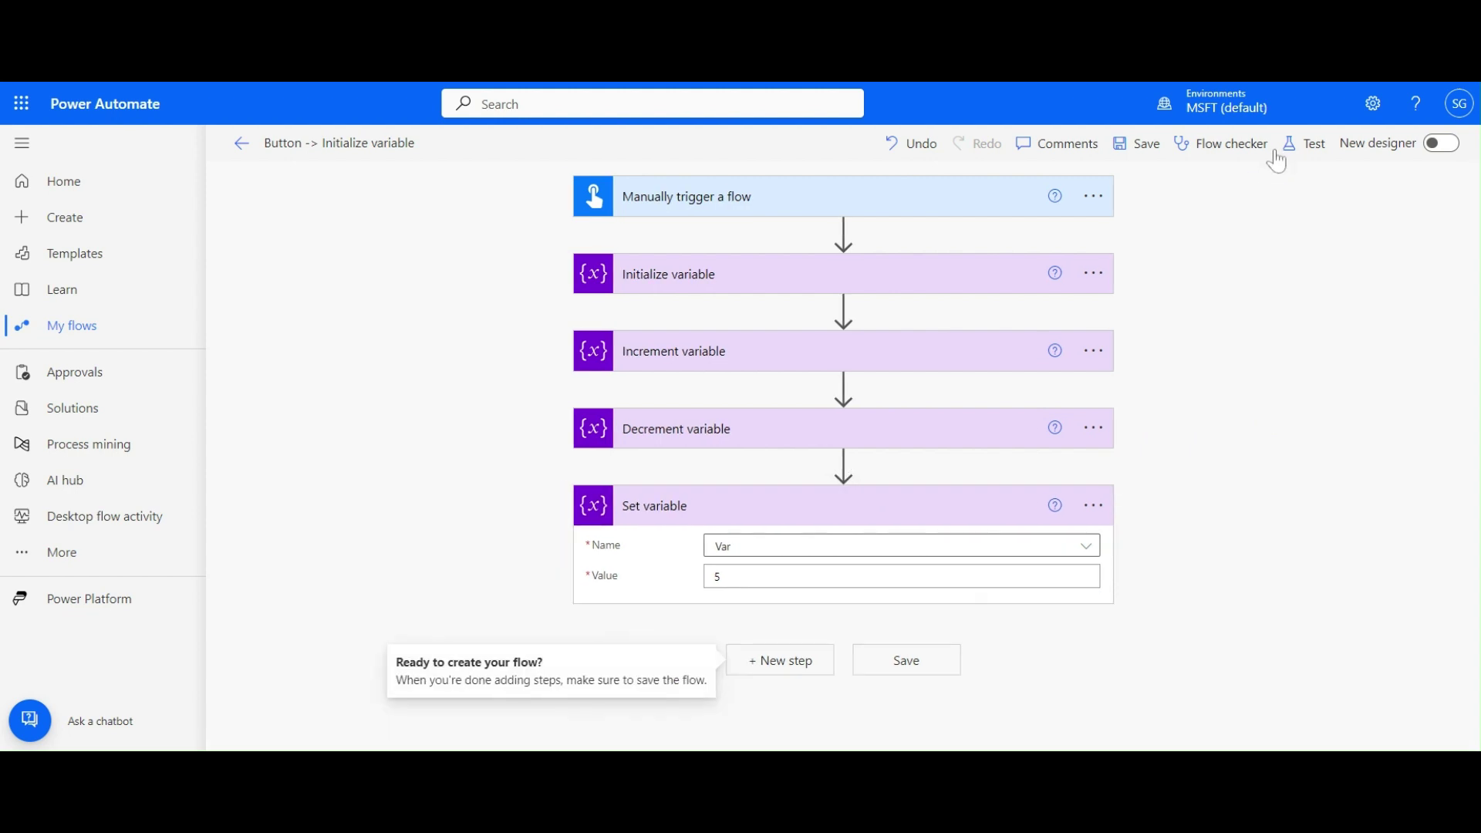
# Save and test the flow manually, and check the Set variable action's inputs and outputs in the run details.
pyautogui.click(1300, 146)
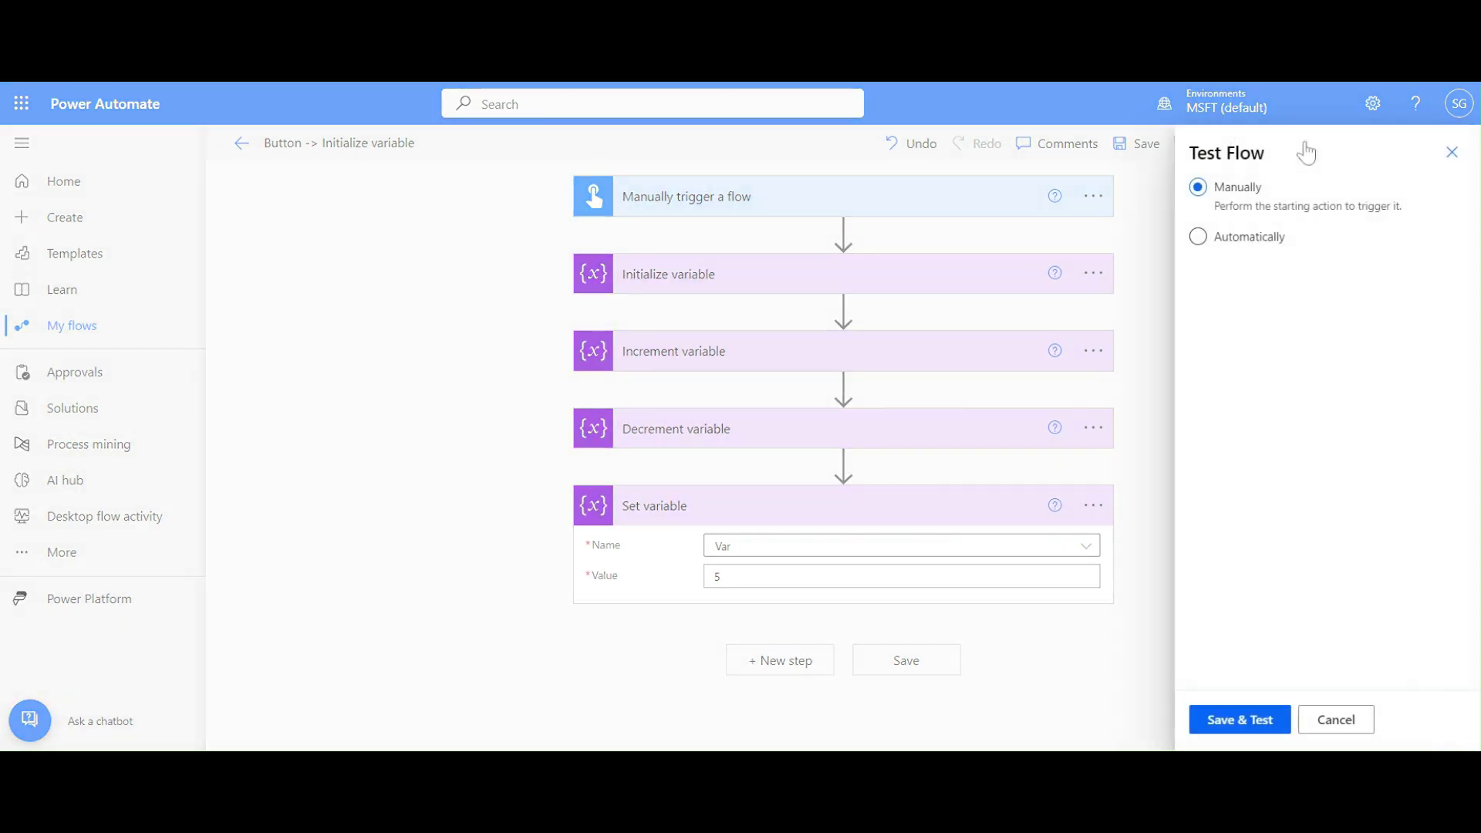
pyautogui.click(1231, 720)
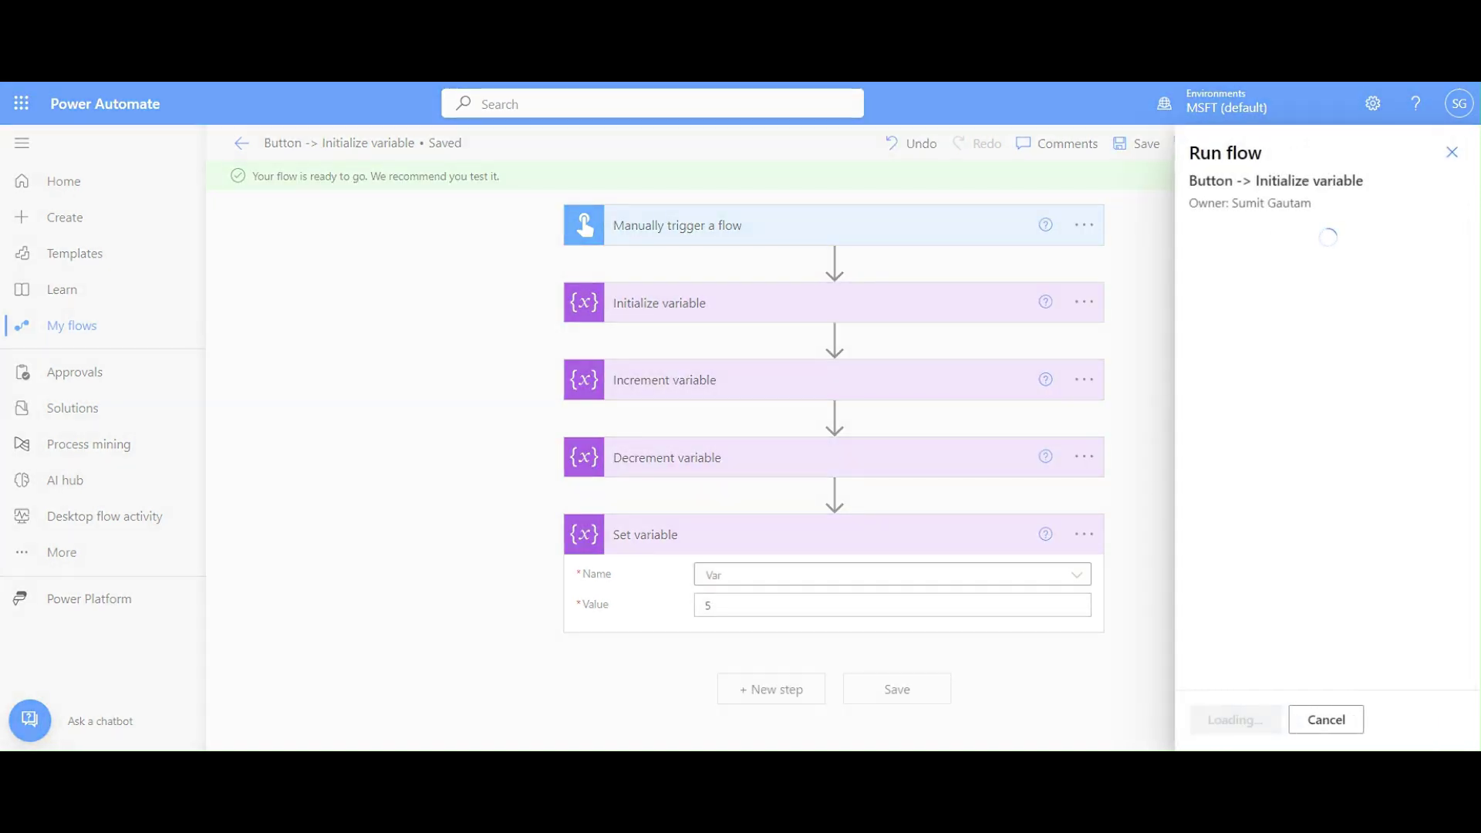
pyautogui.click(1233, 718)
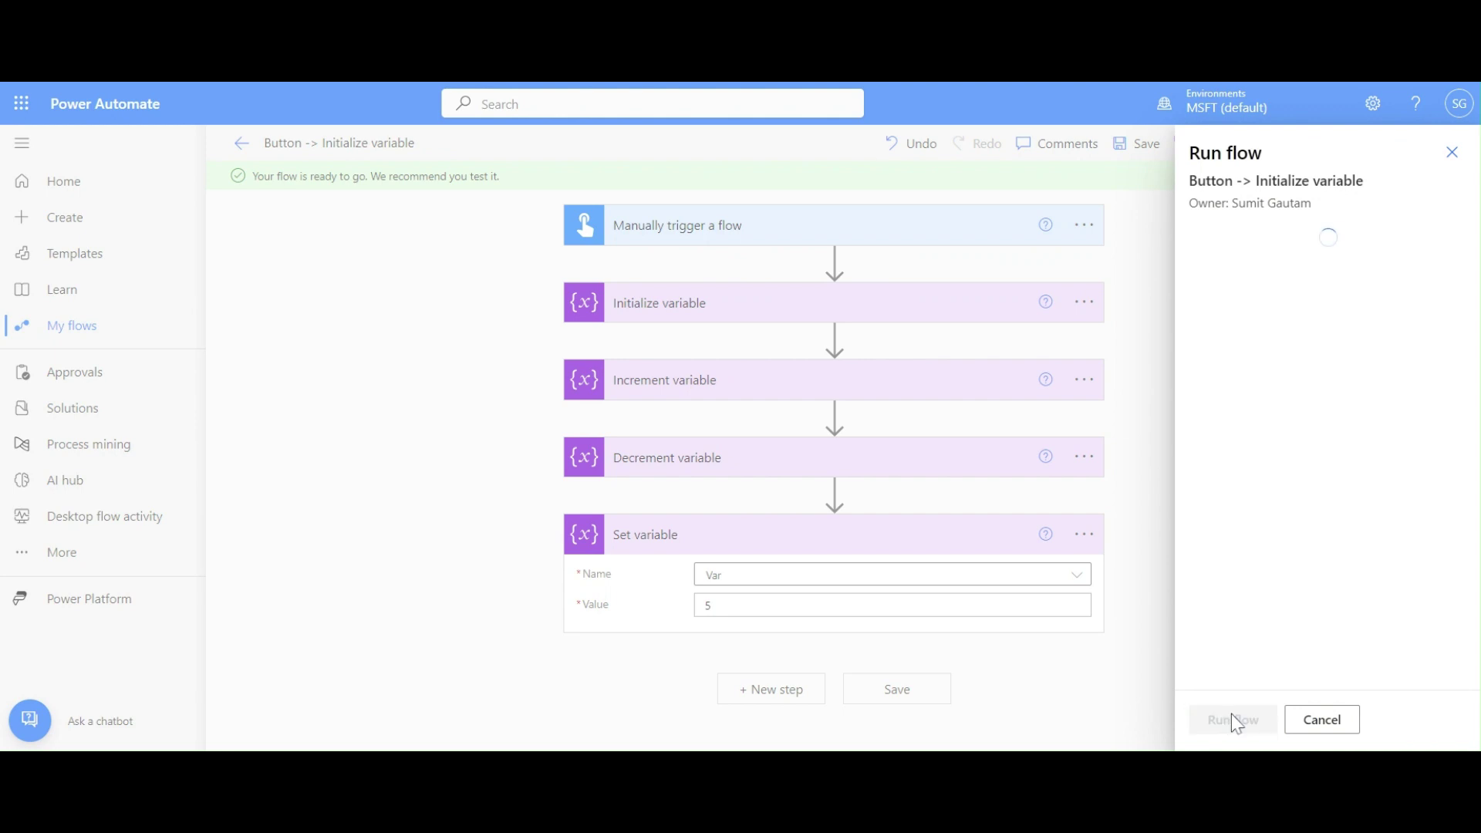
pyautogui.click(1235, 722)
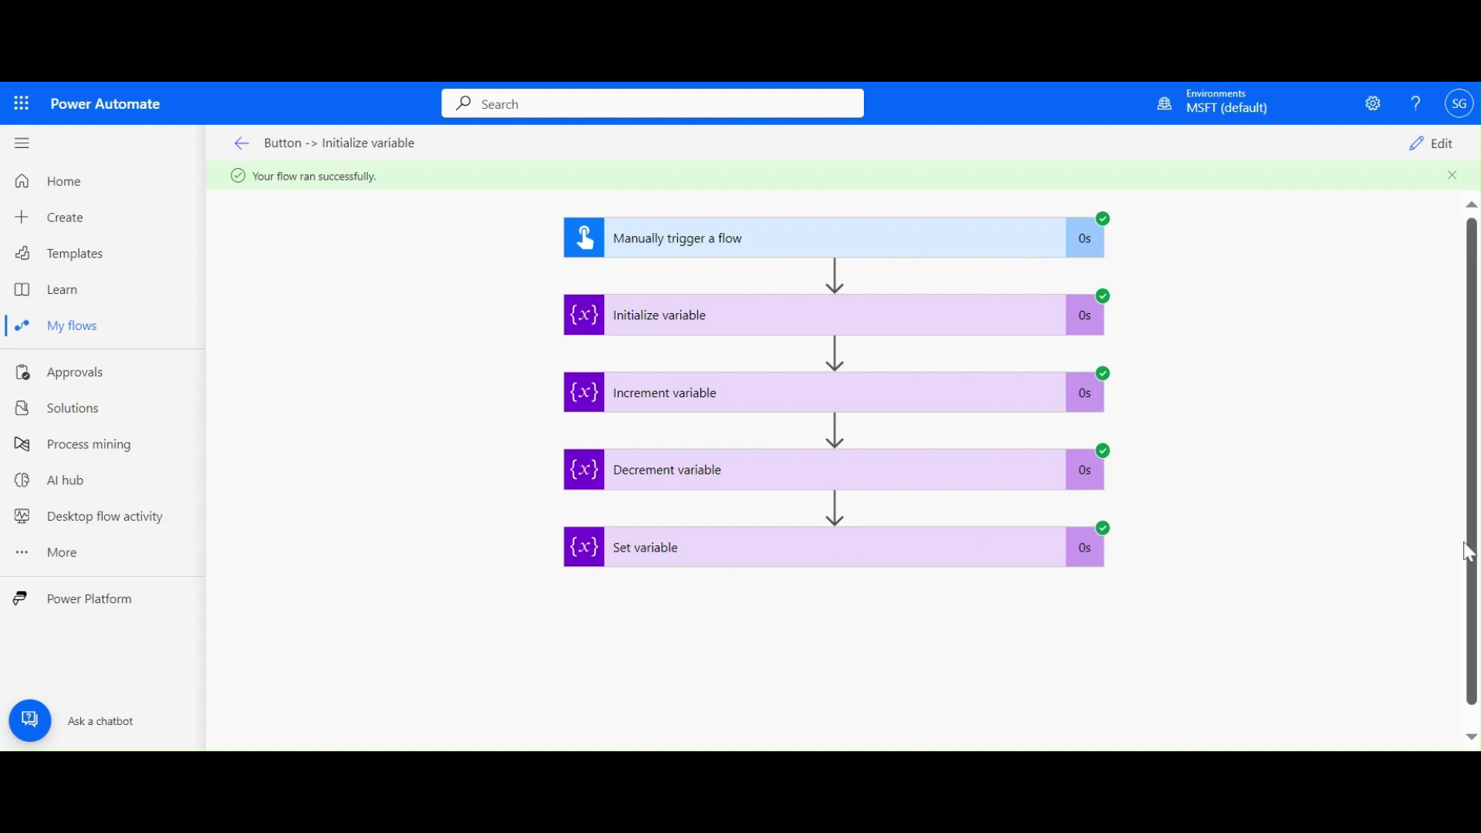
pyautogui.moveTo(1473, 550); pyautogui.dragTo(1474, 612)
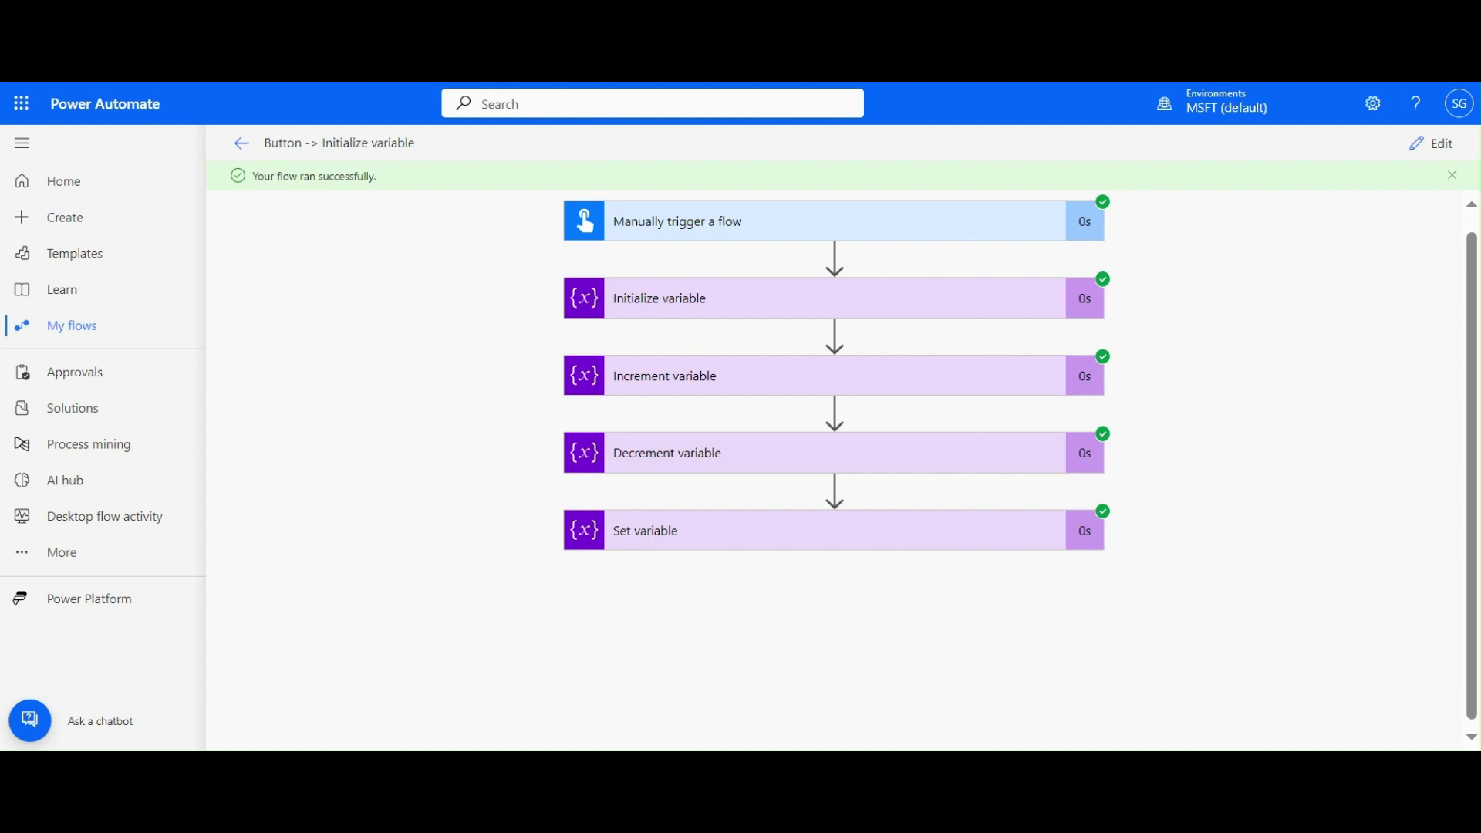
pyautogui.click(909, 539)
pyautogui.moveTo(1469, 532); pyautogui.dragTo(1469, 621)
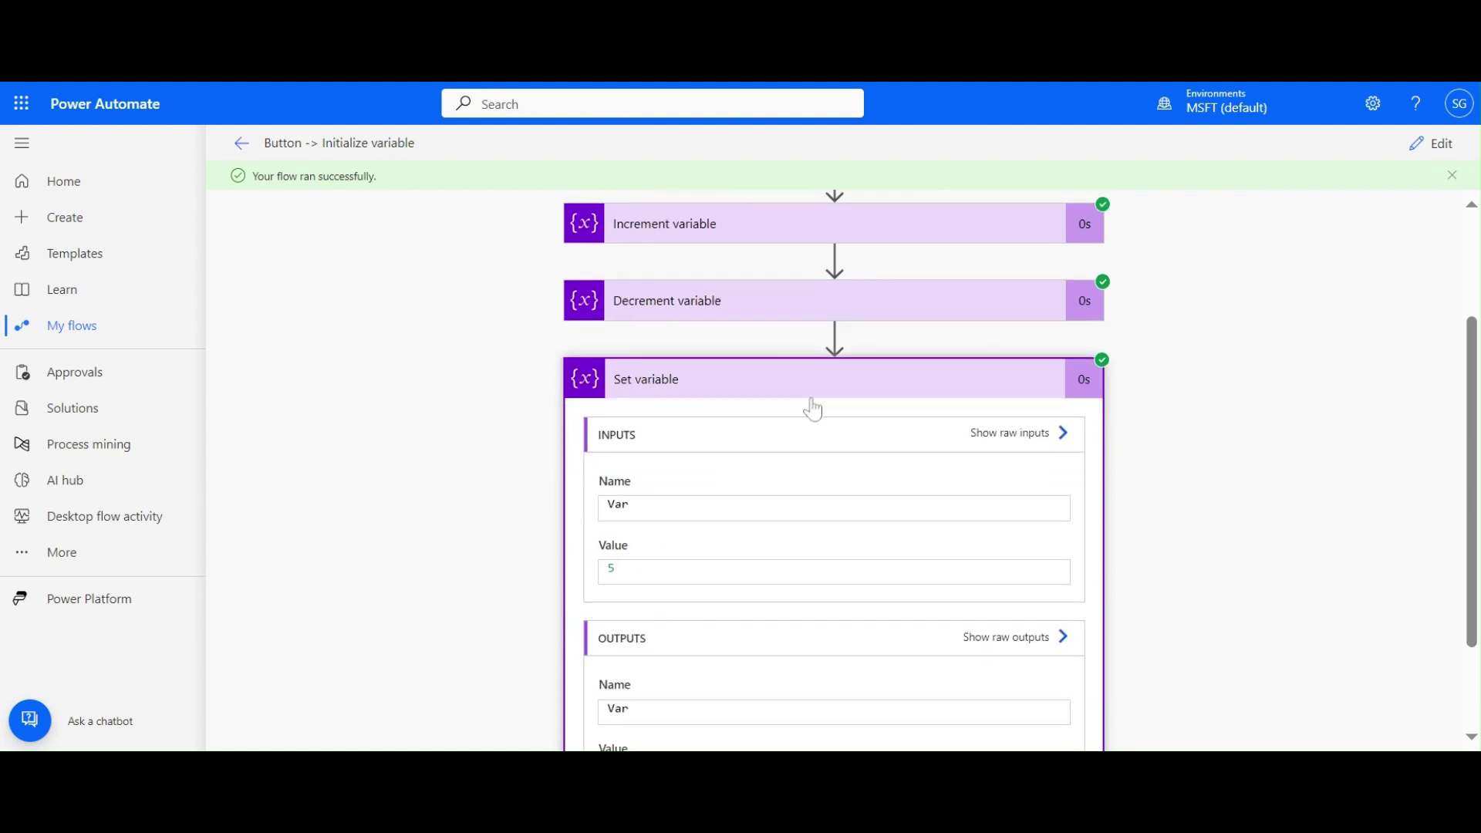
pyautogui.click(835, 383)
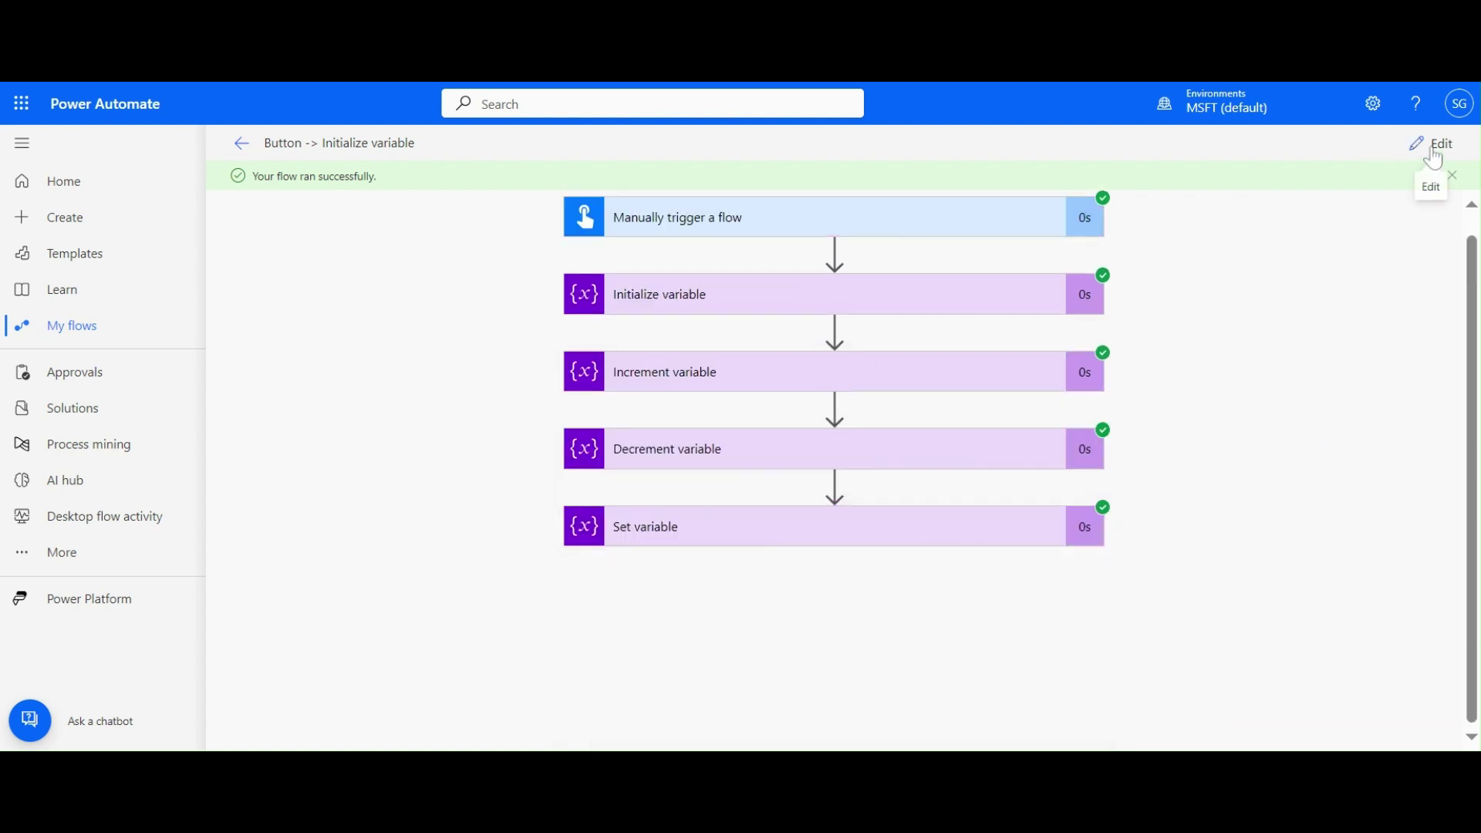
# Return to editing the flow and add an Append to string variable action from the Variable connector after the Set variable action.
pyautogui.click(1432, 146)
pyautogui.click(786, 523)
pyautogui.click(784, 588)
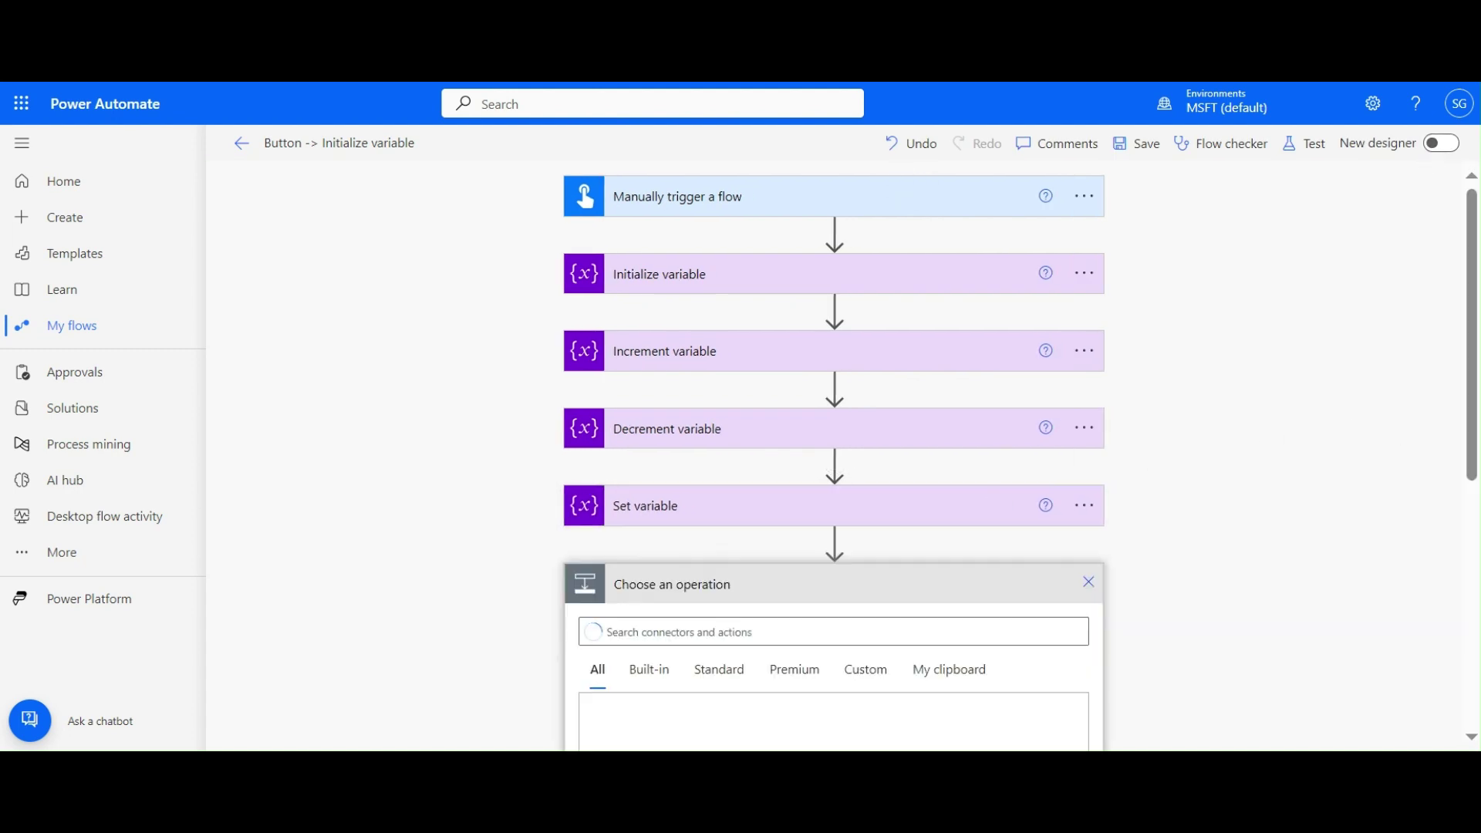
pyautogui.scroll(-1, 1454, 449)
pyautogui.write('variable')
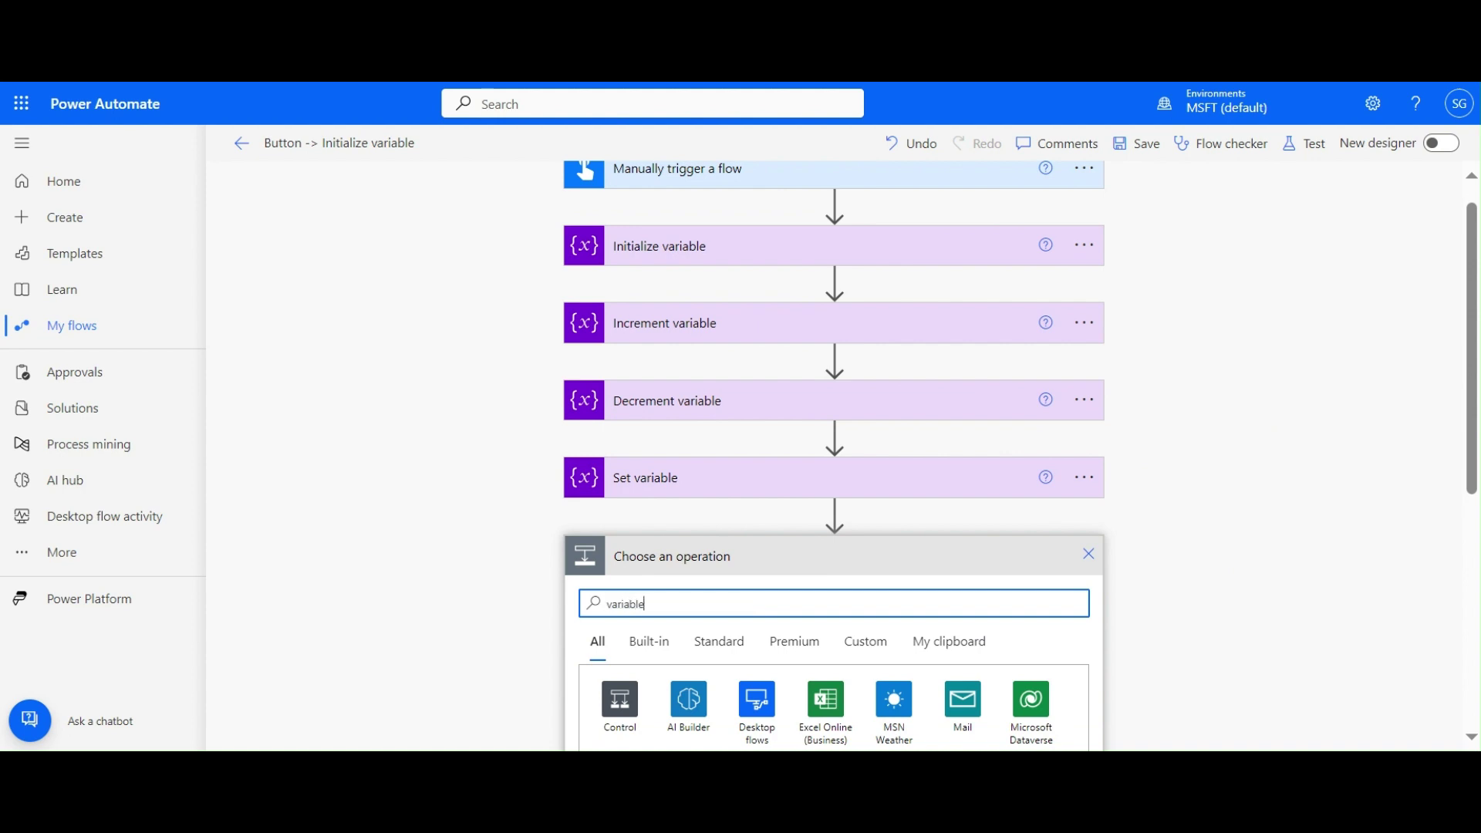
pyautogui.scroll(-2, 1473, 459)
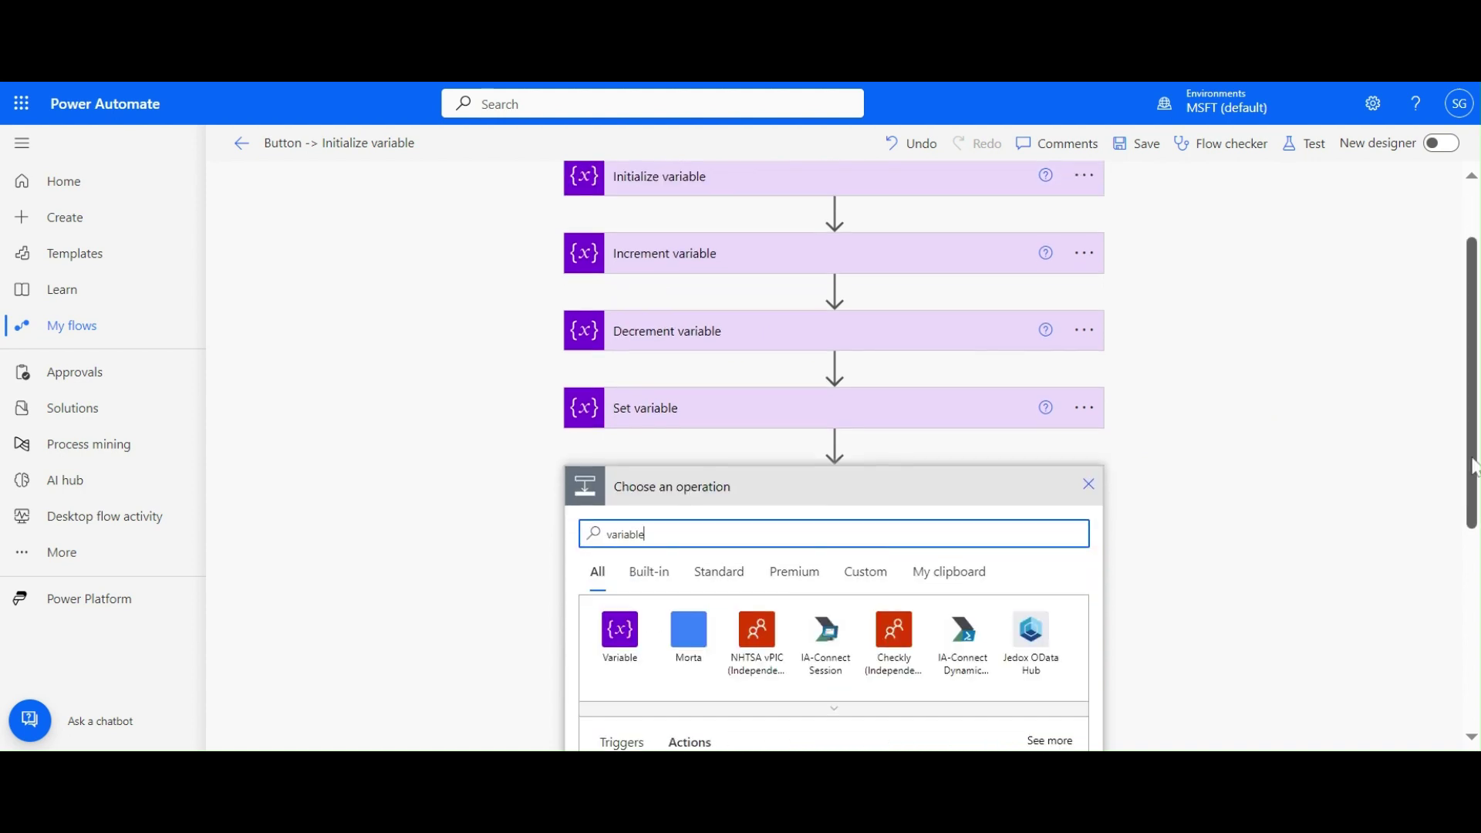
pyautogui.click(621, 640)
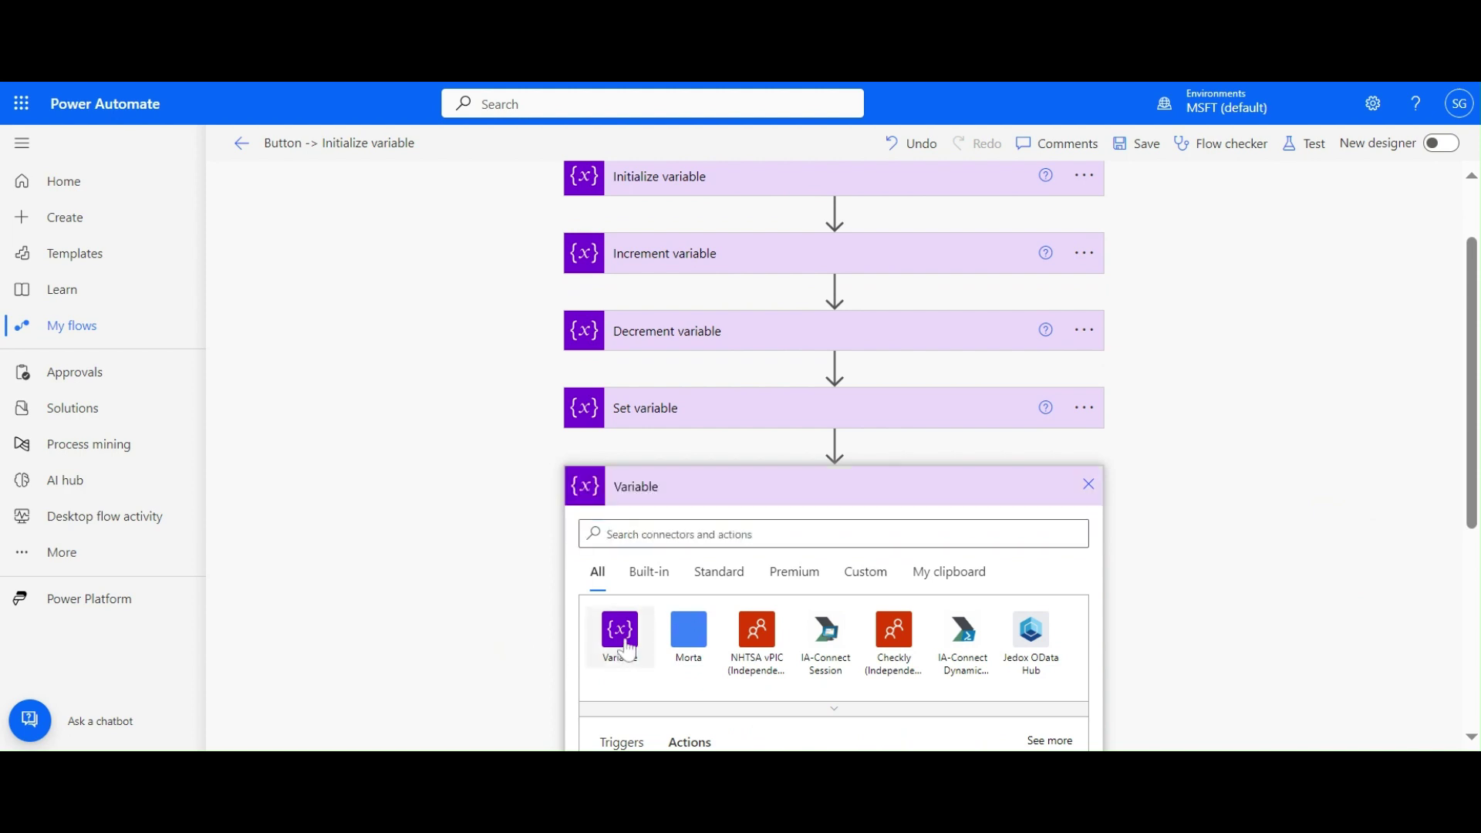
pyautogui.scroll(-1, 1469, 493)
pyautogui.scroll(-1, 1467, 530)
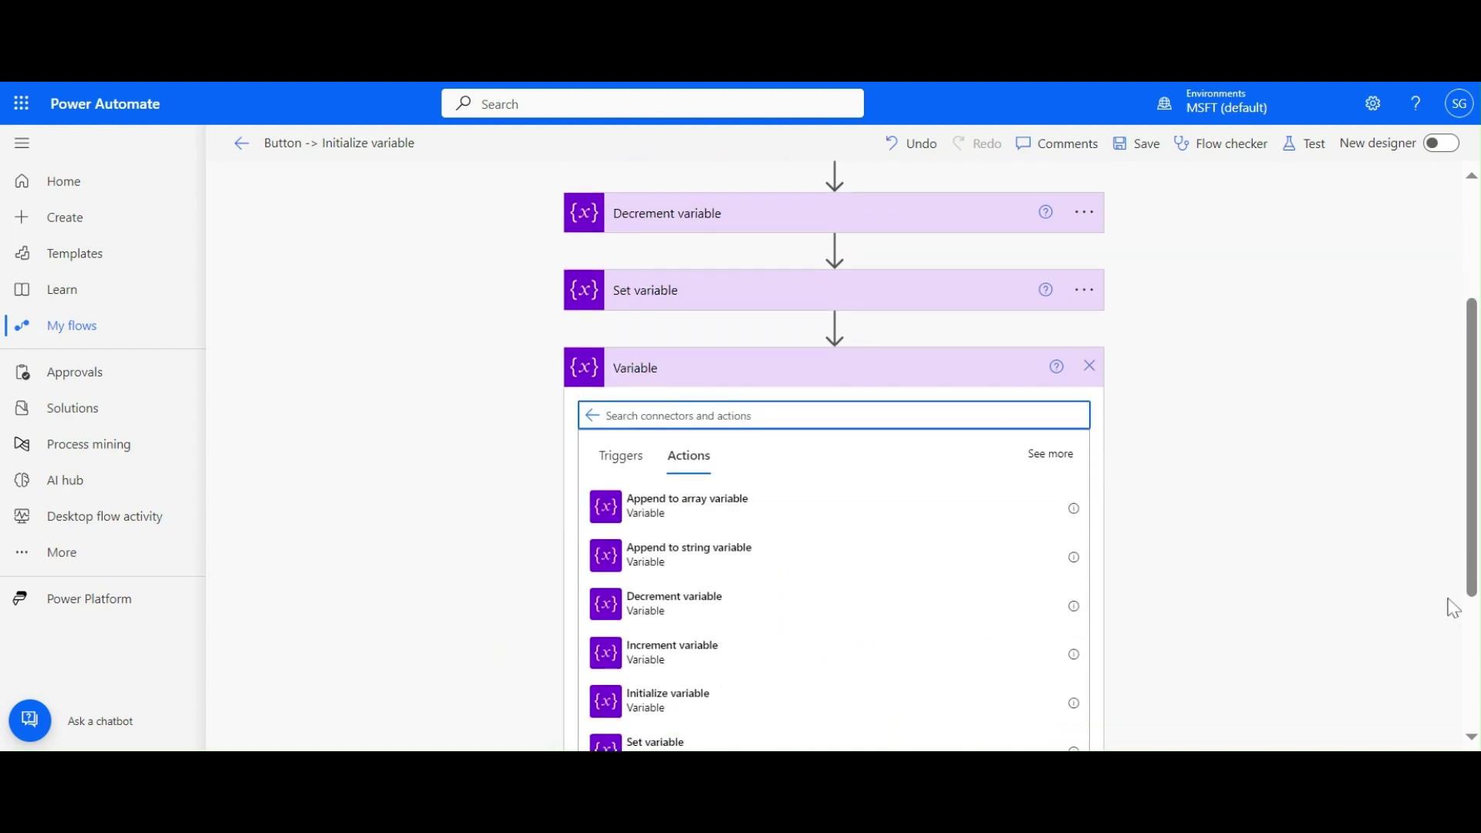
pyautogui.scroll(-3, 1473, 579)
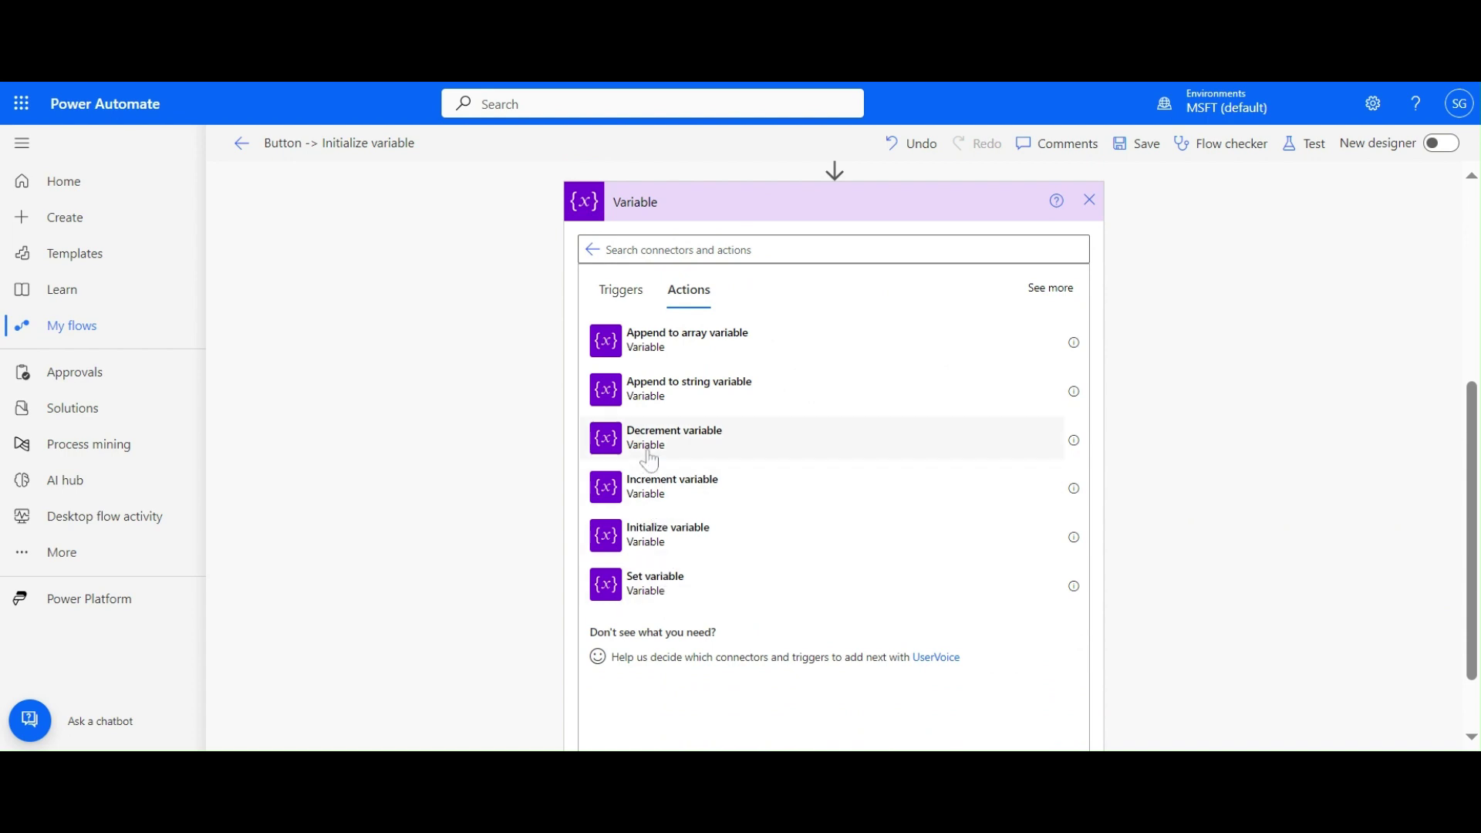
pyautogui.click(652, 399)
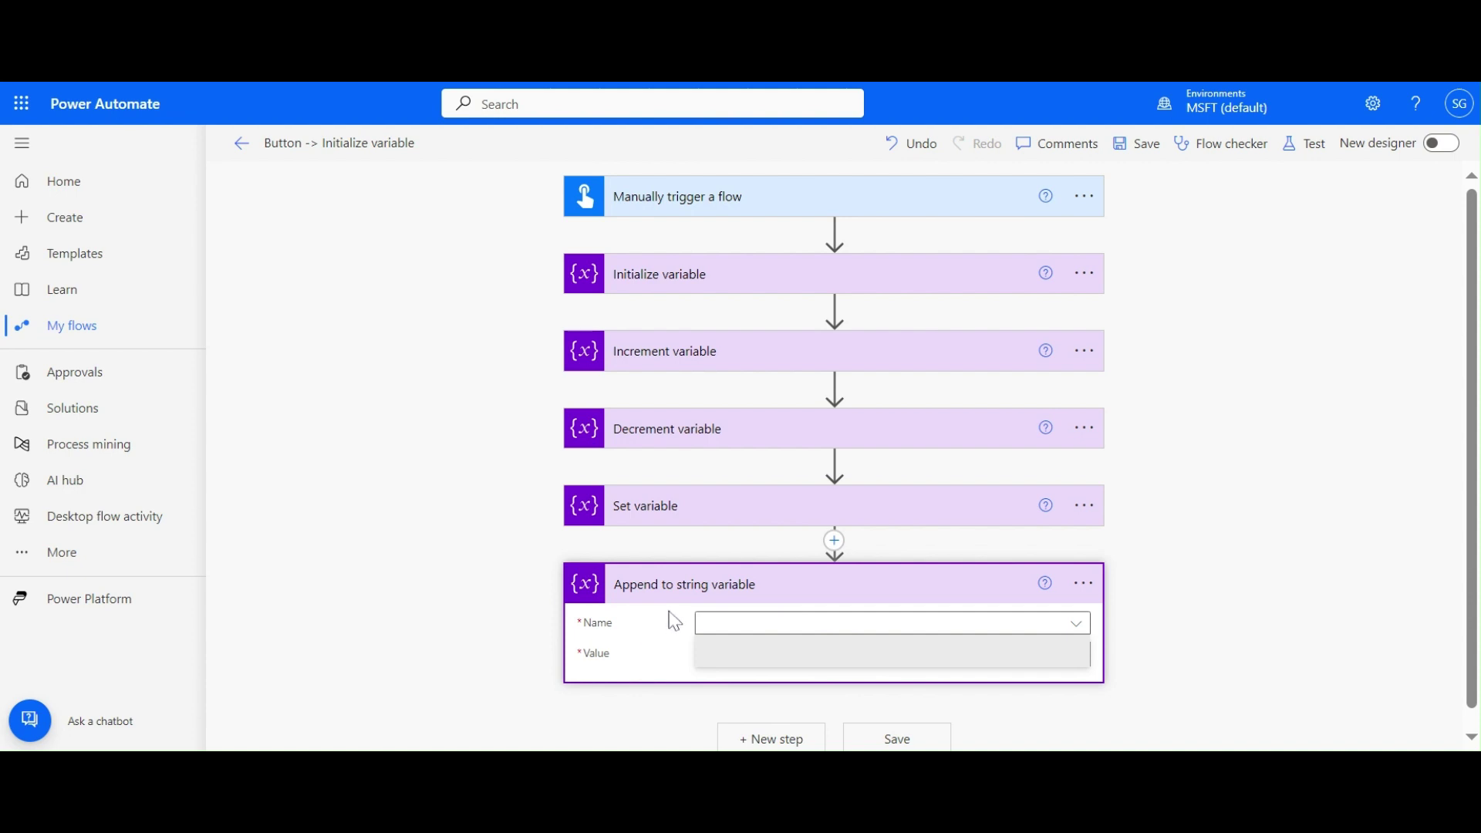
# Expand the Initialize variable action and delete the Increment variable, Decrement variable and Set variable actions from the flow.
pyautogui.click(779, 279)
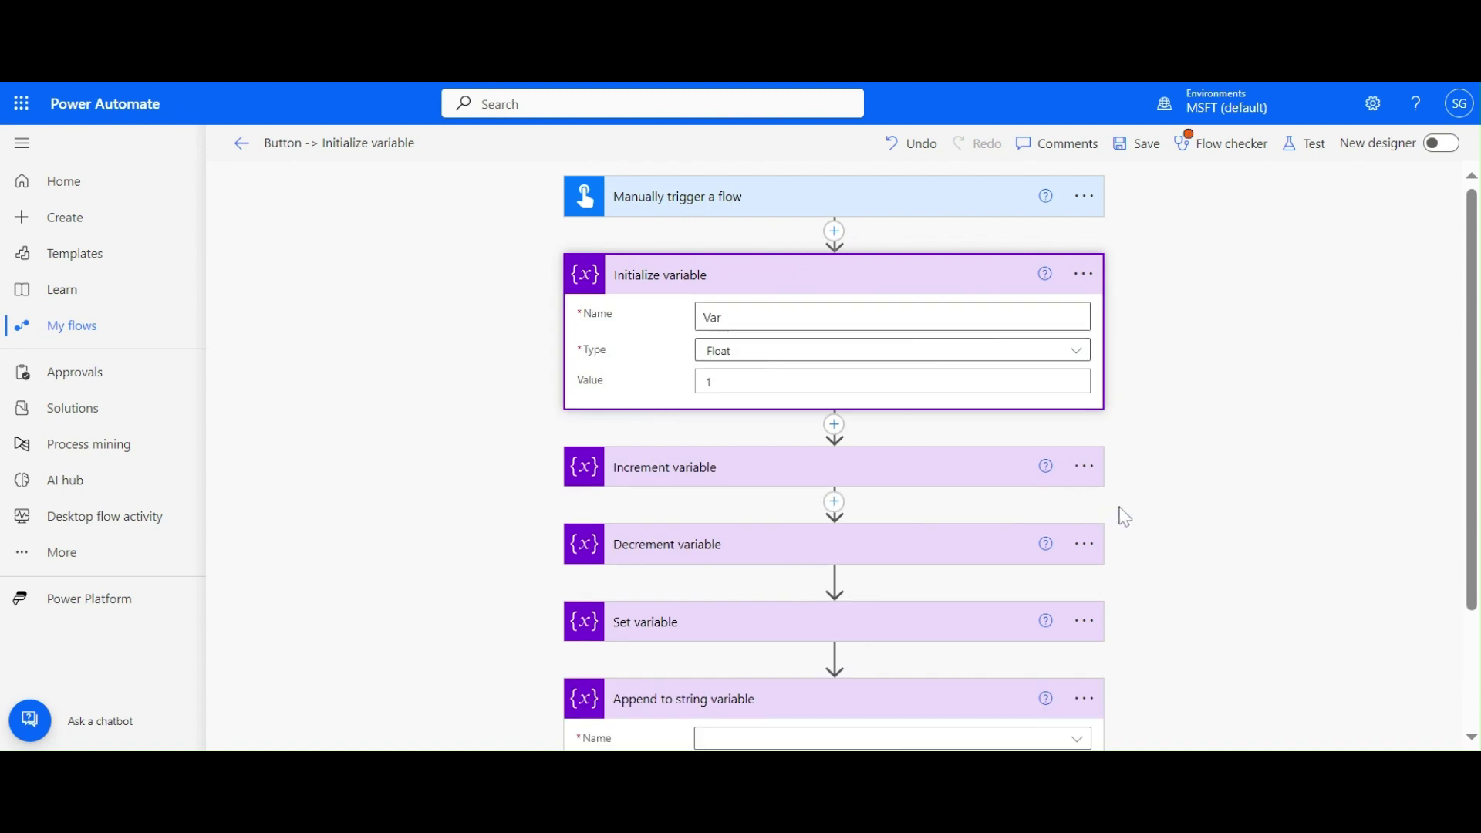
pyautogui.moveTo(1475, 544); pyautogui.dragTo(1474, 629)
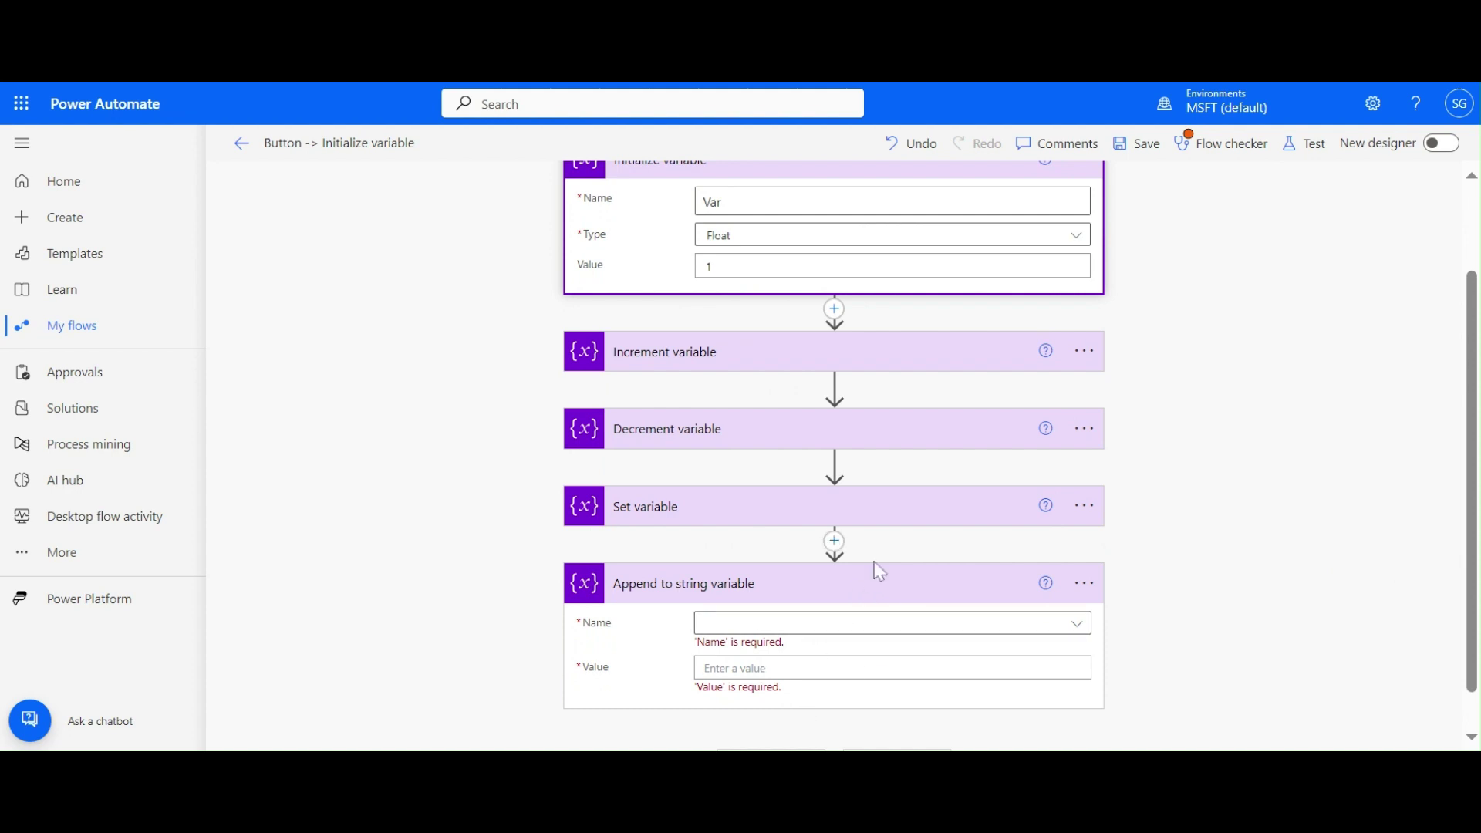
pyautogui.click(1082, 506)
pyautogui.press('Escape')
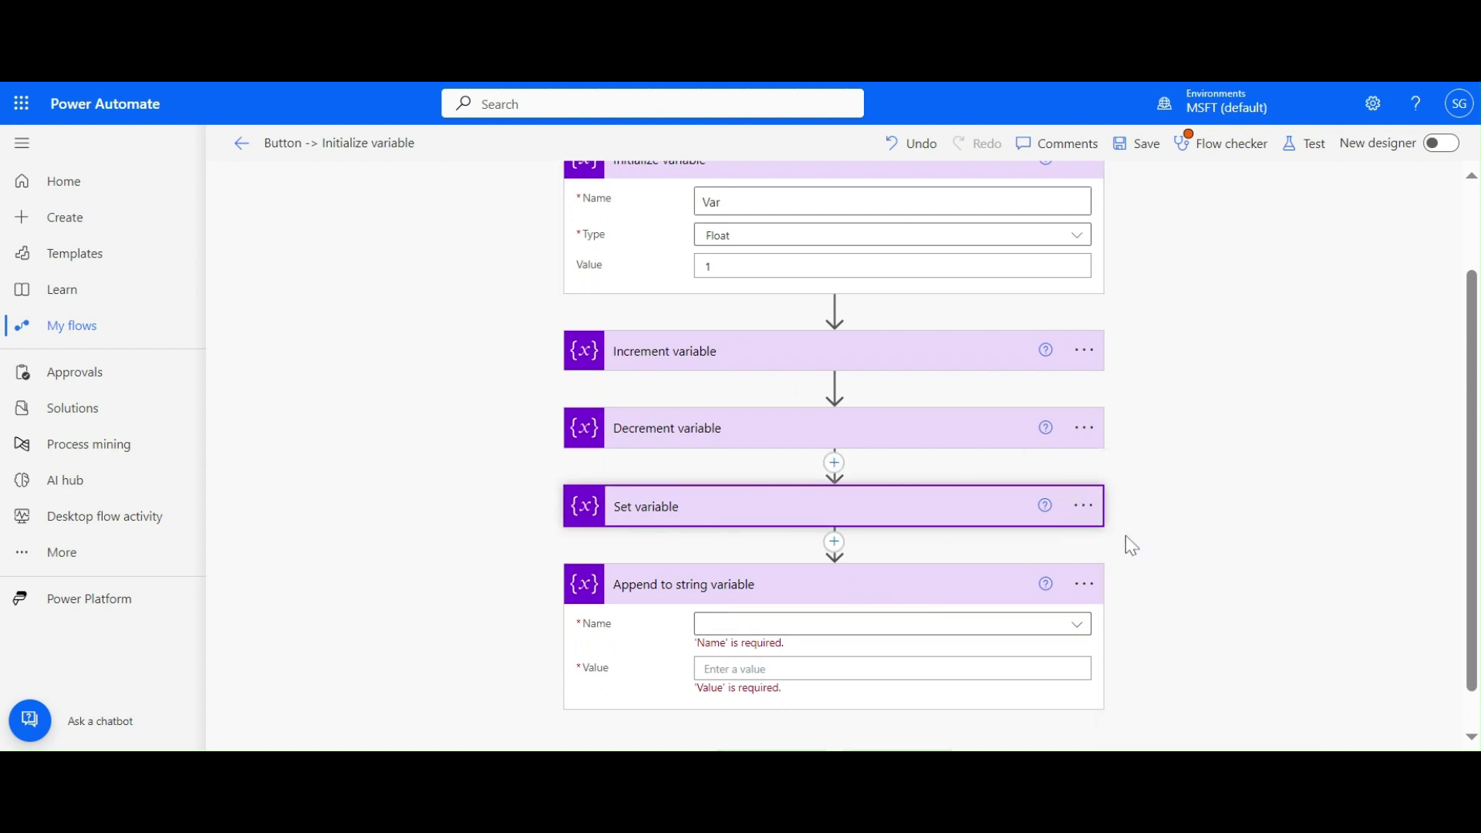
pyautogui.click(1083, 351)
pyautogui.click(1165, 607)
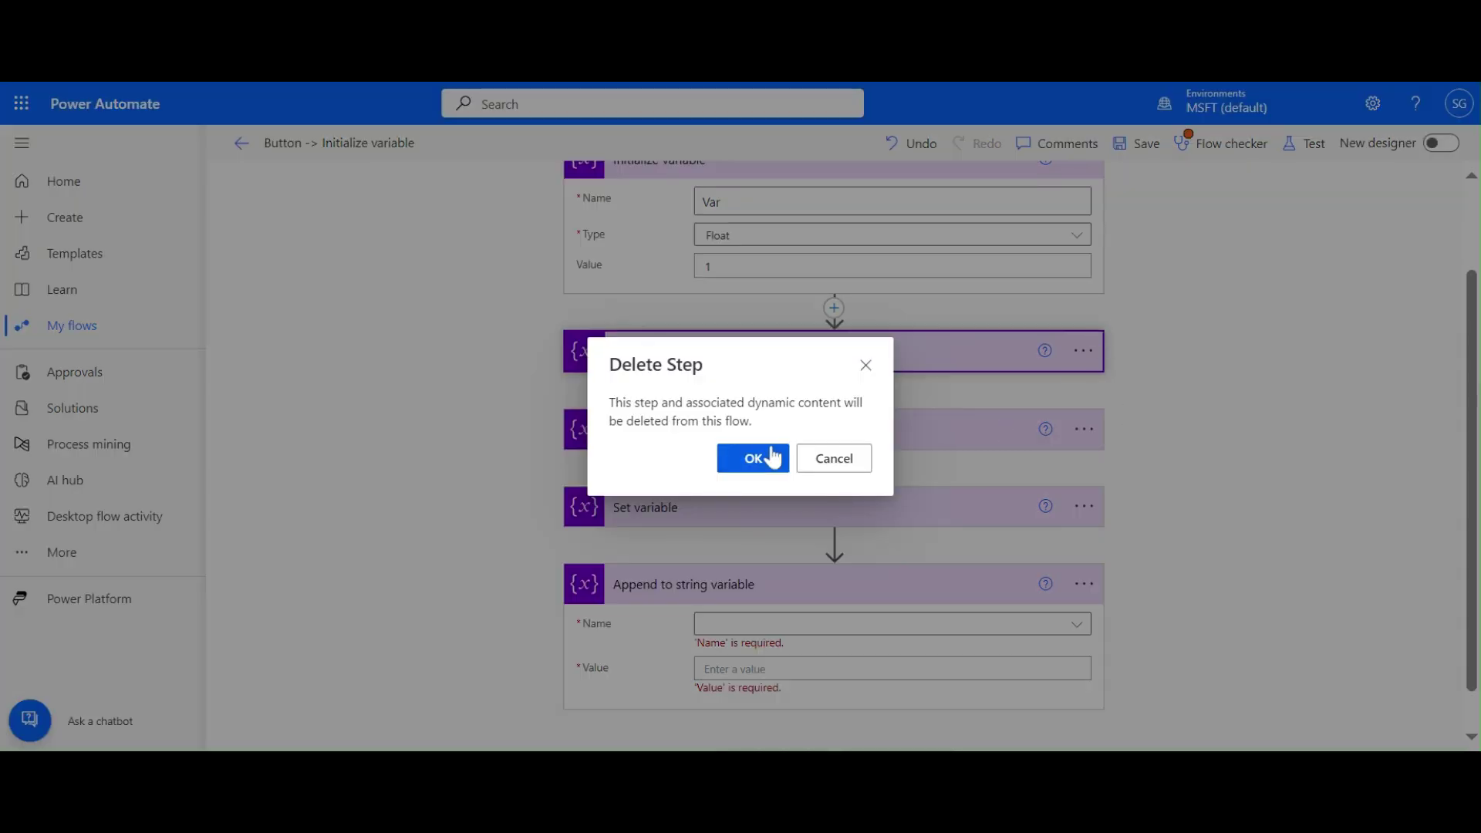
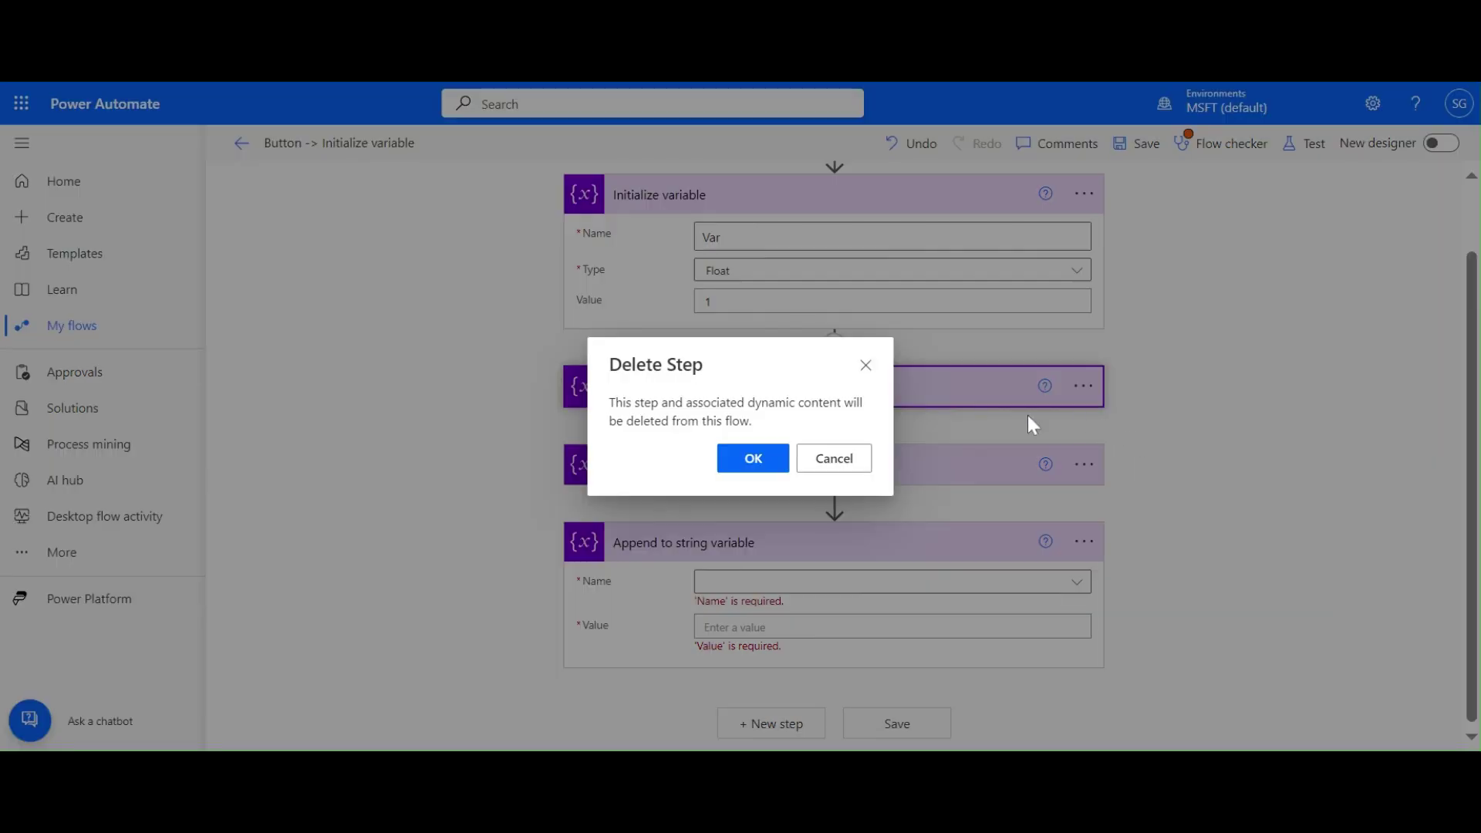
pyautogui.click(763, 469)
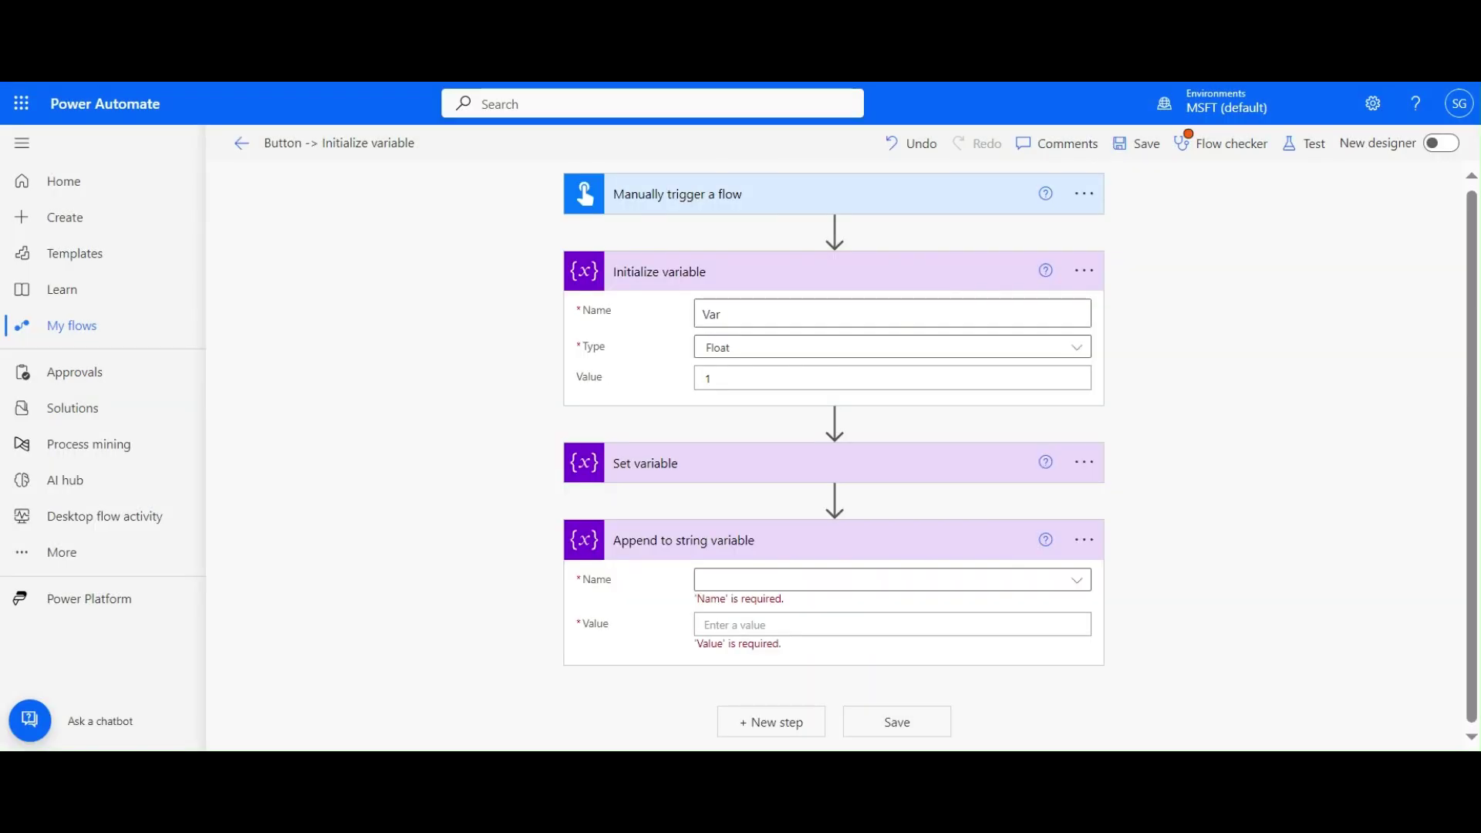
pyautogui.click(1082, 464)
pyautogui.click(1156, 718)
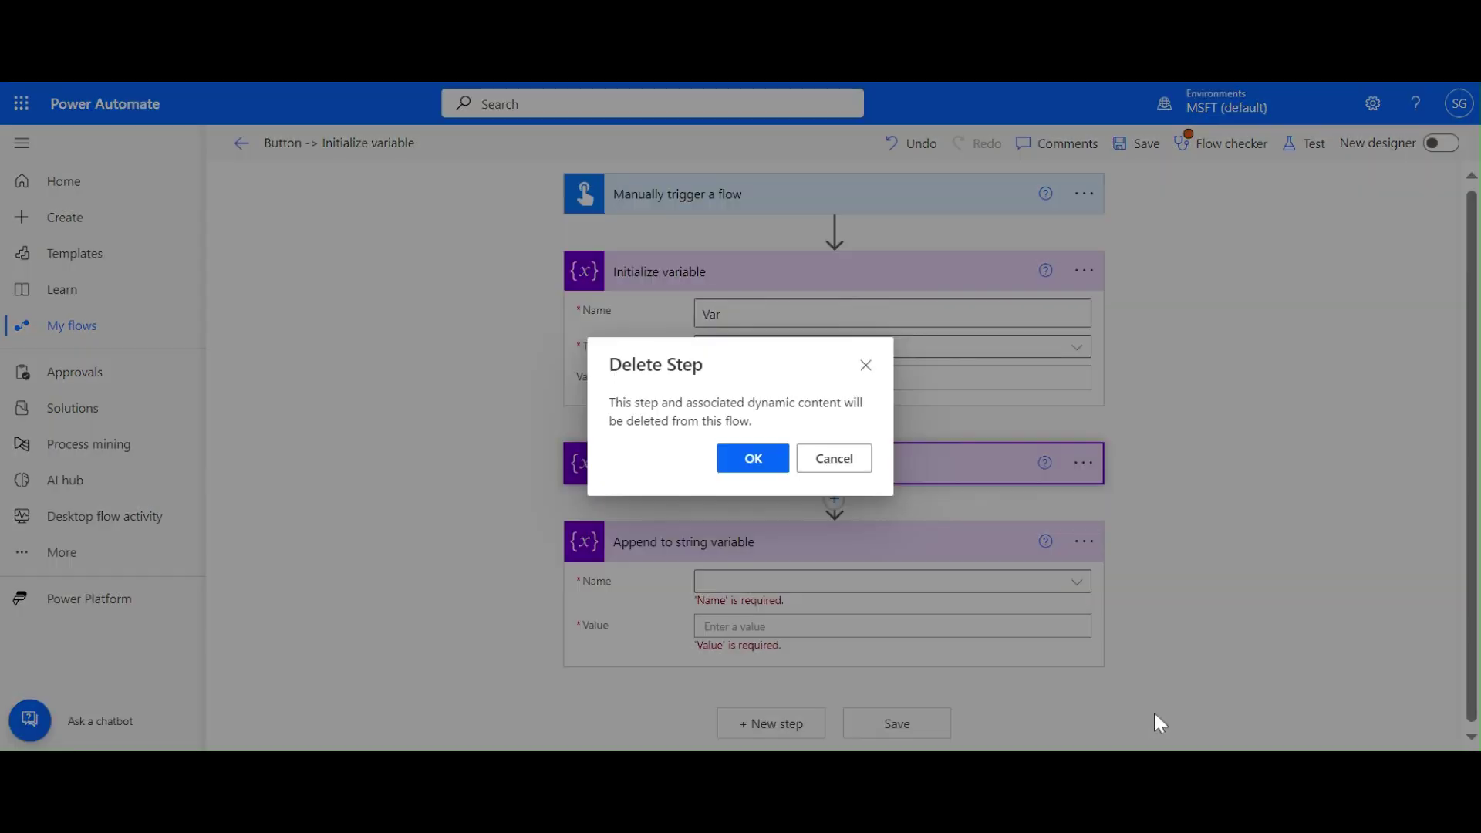
pyautogui.click(745, 463)
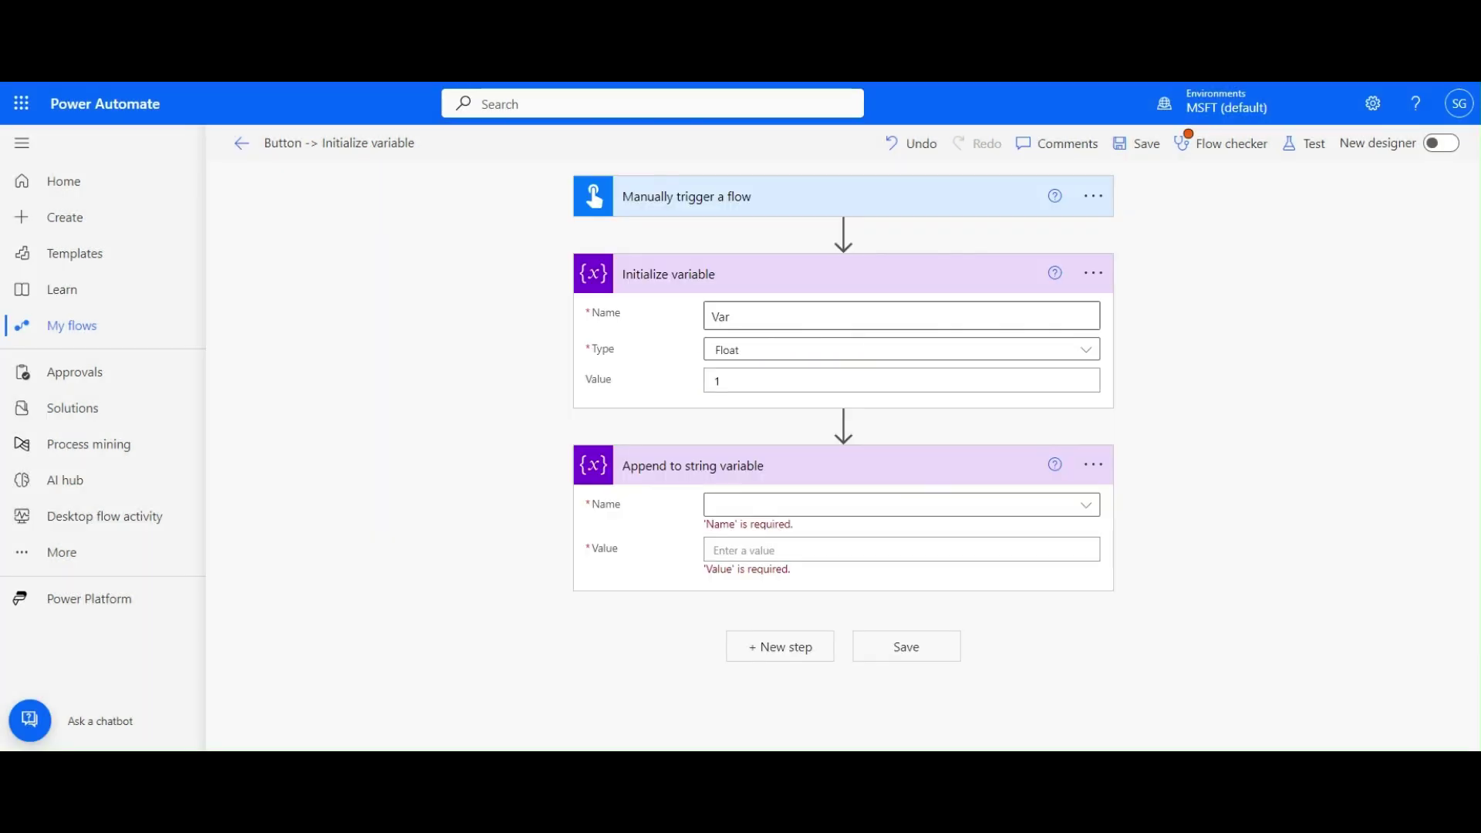
# Change the initialized variable's type to String and configure the Append to string variable action to append Hi to Var.
pyautogui.click(792, 357)
pyautogui.click(729, 474)
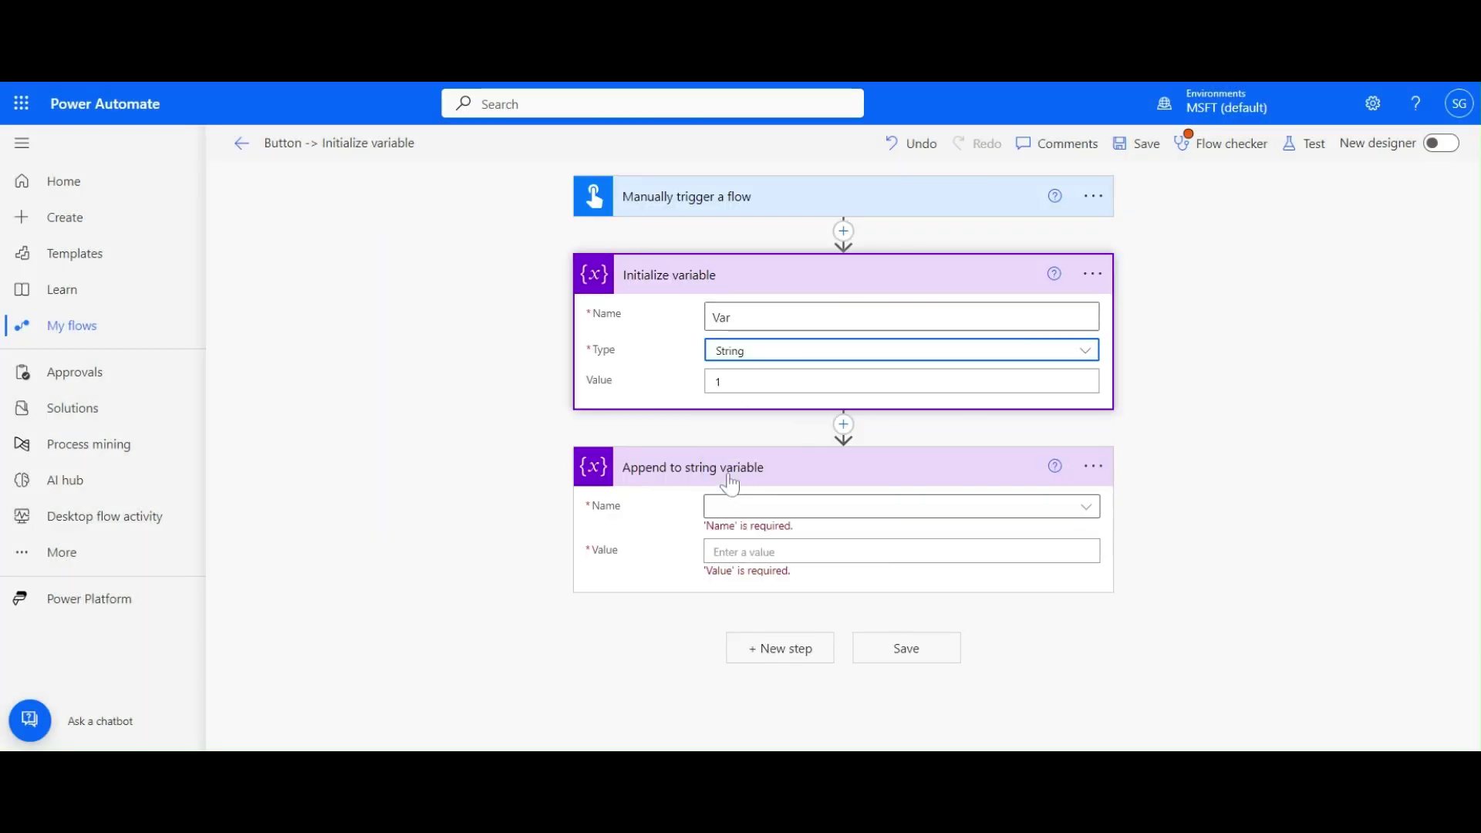
pyautogui.click(1067, 510)
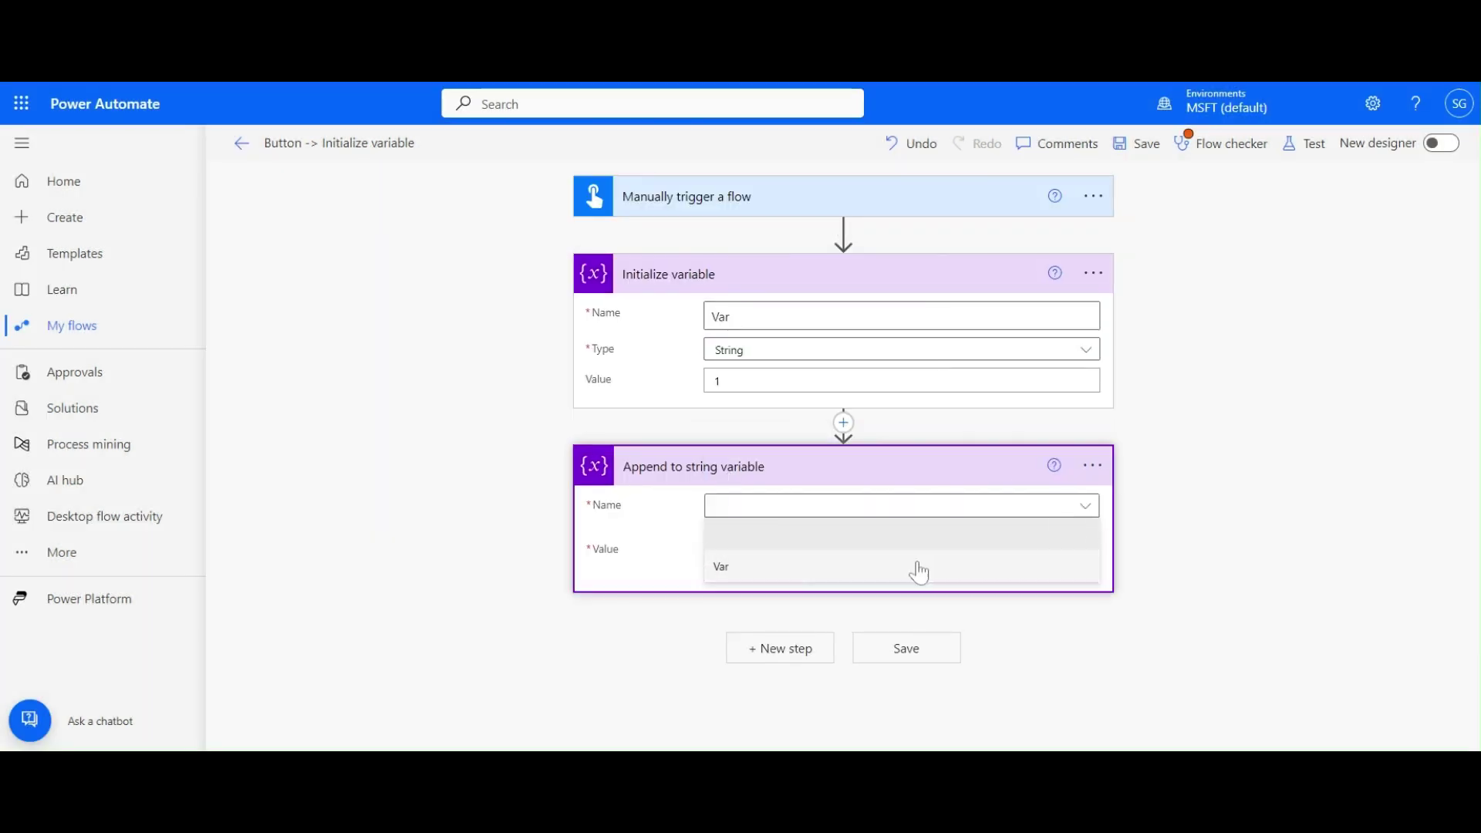
pyautogui.click(866, 574)
pyautogui.click(717, 537)
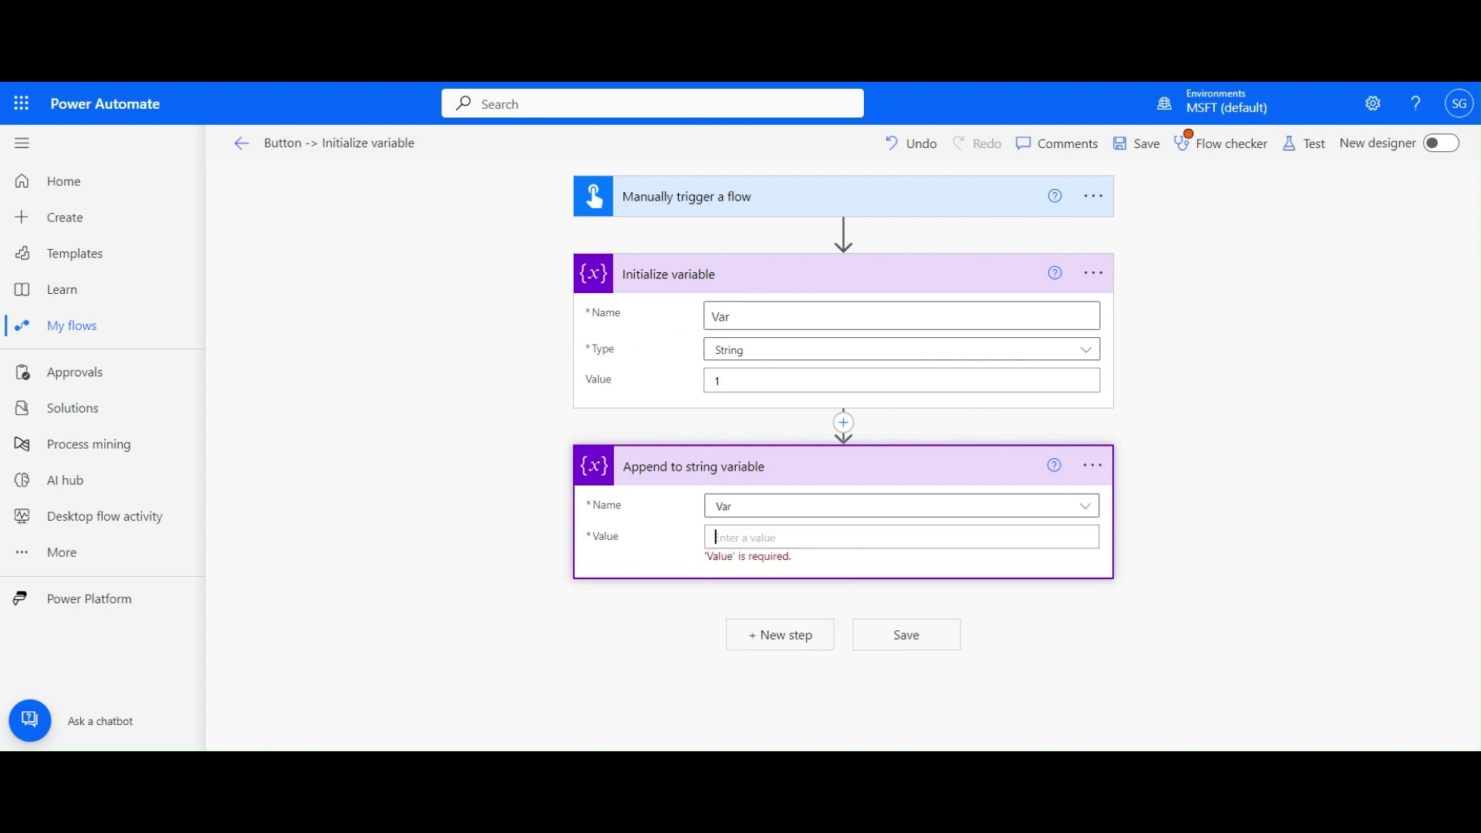
pyautogui.write('Hi')
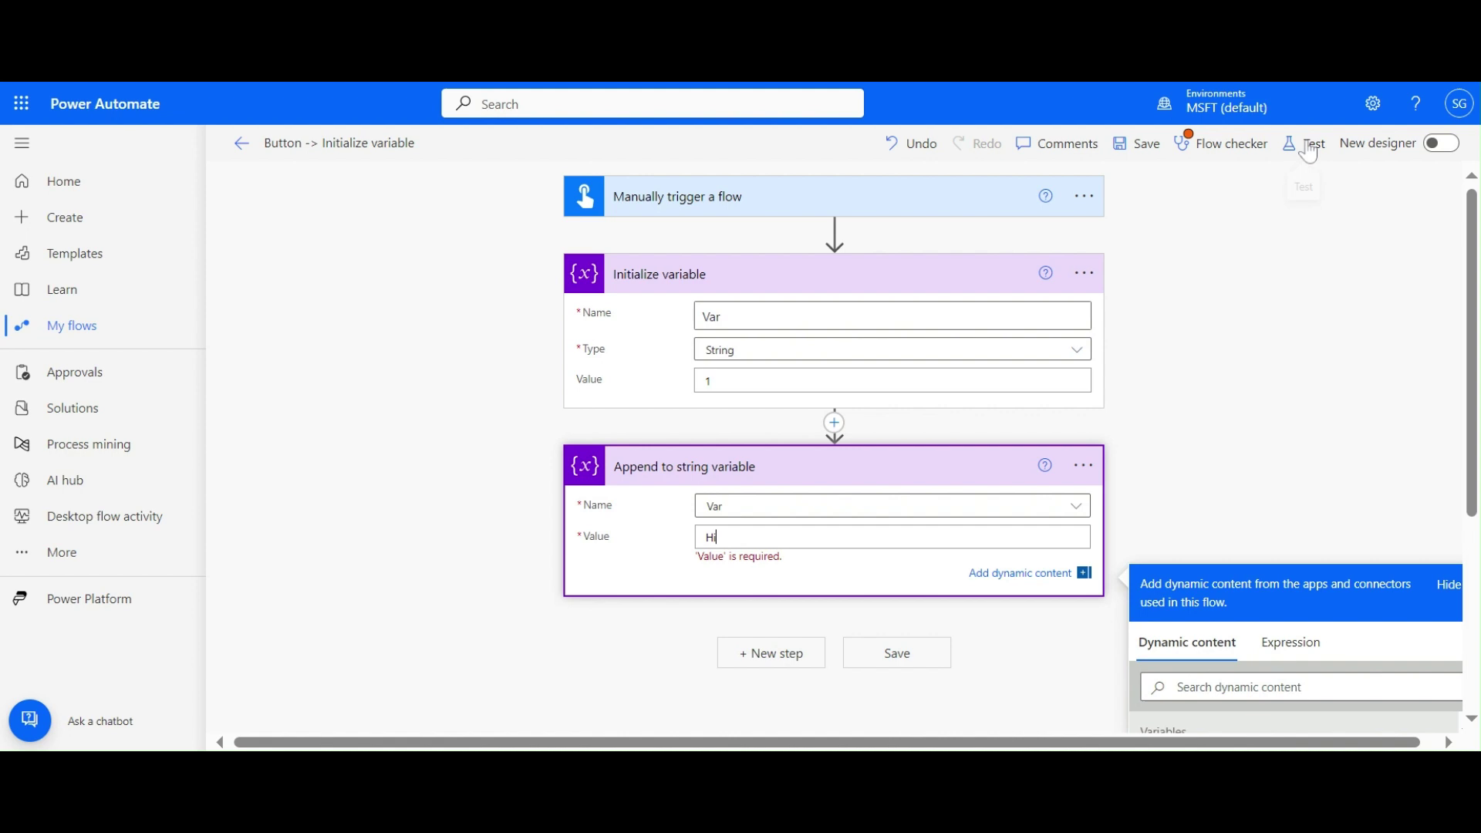
# Save and test the flow manually, and open the Append to string variable action's run details.
pyautogui.click(1303, 144)
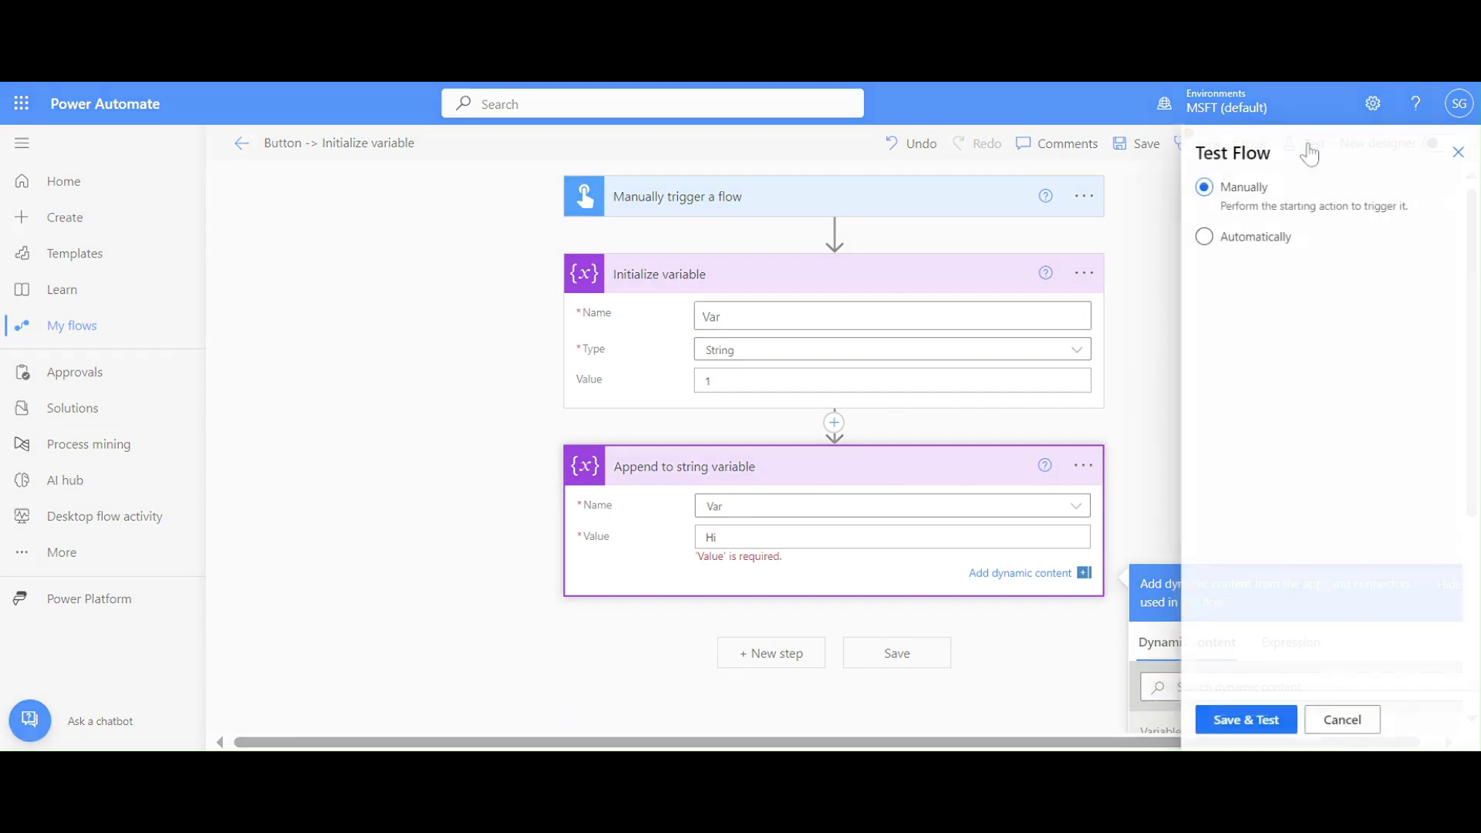
pyautogui.click(1226, 725)
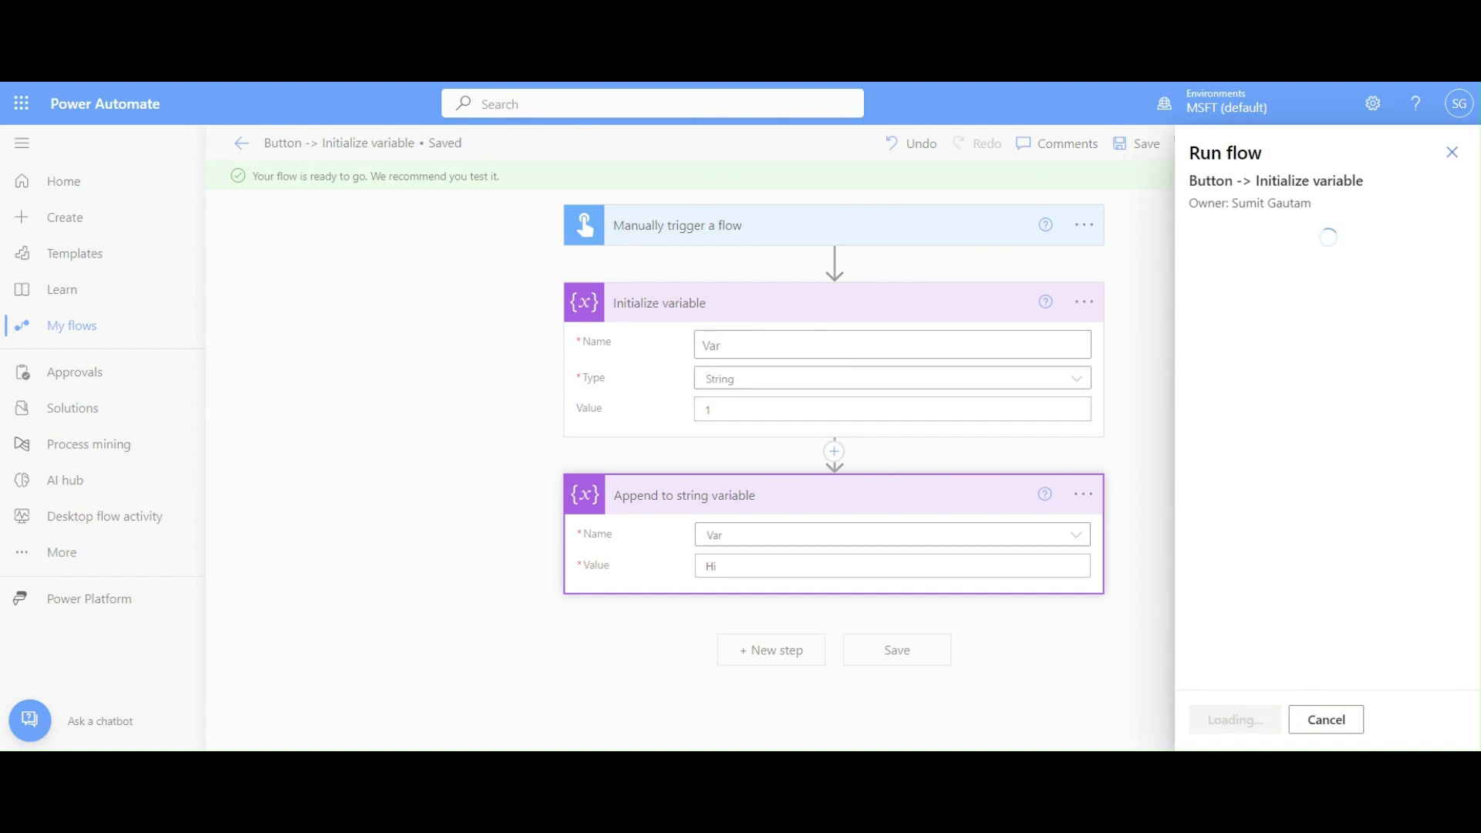
pyautogui.click(1233, 721)
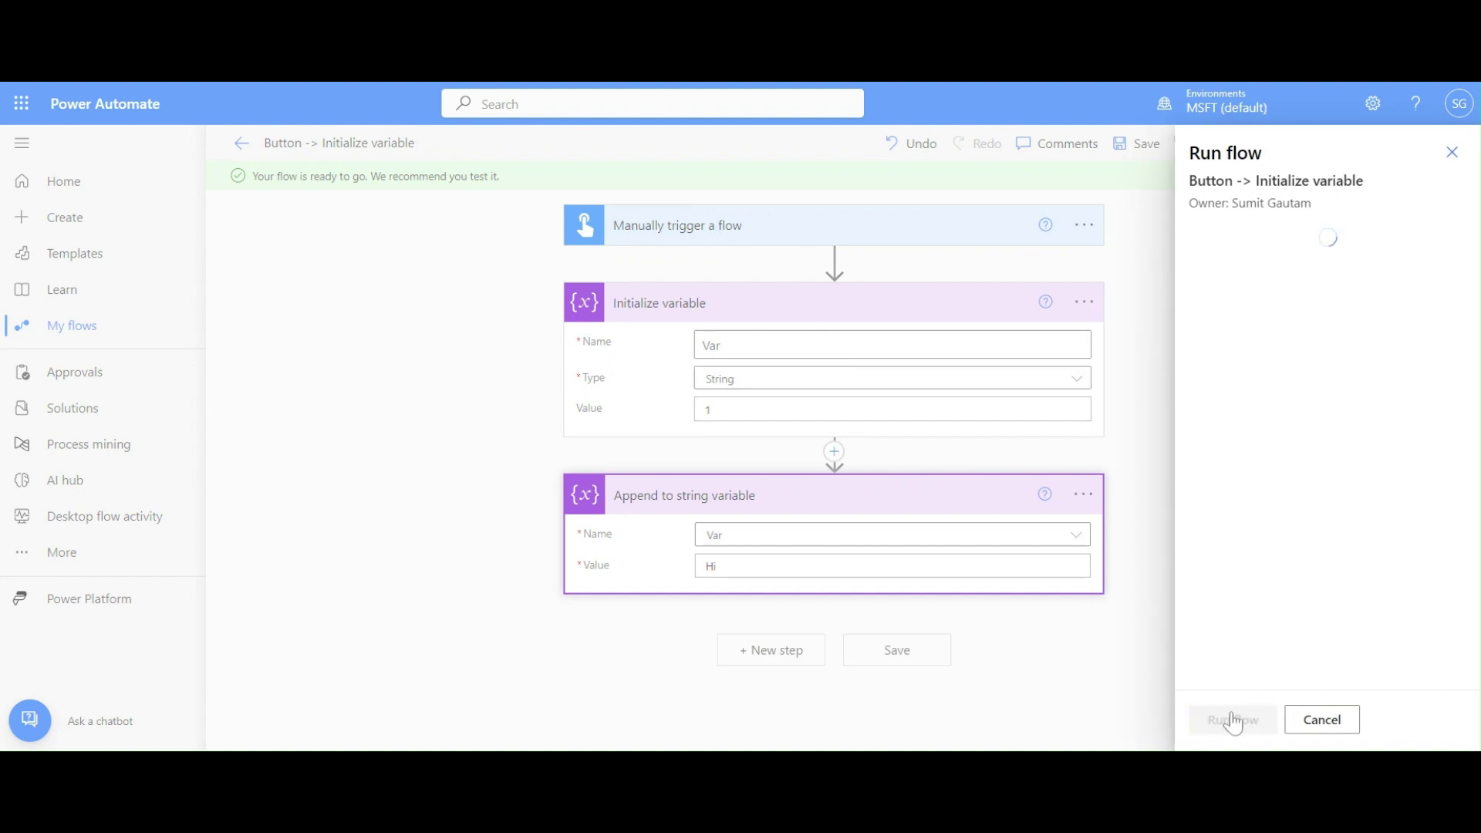
pyautogui.click(1230, 719)
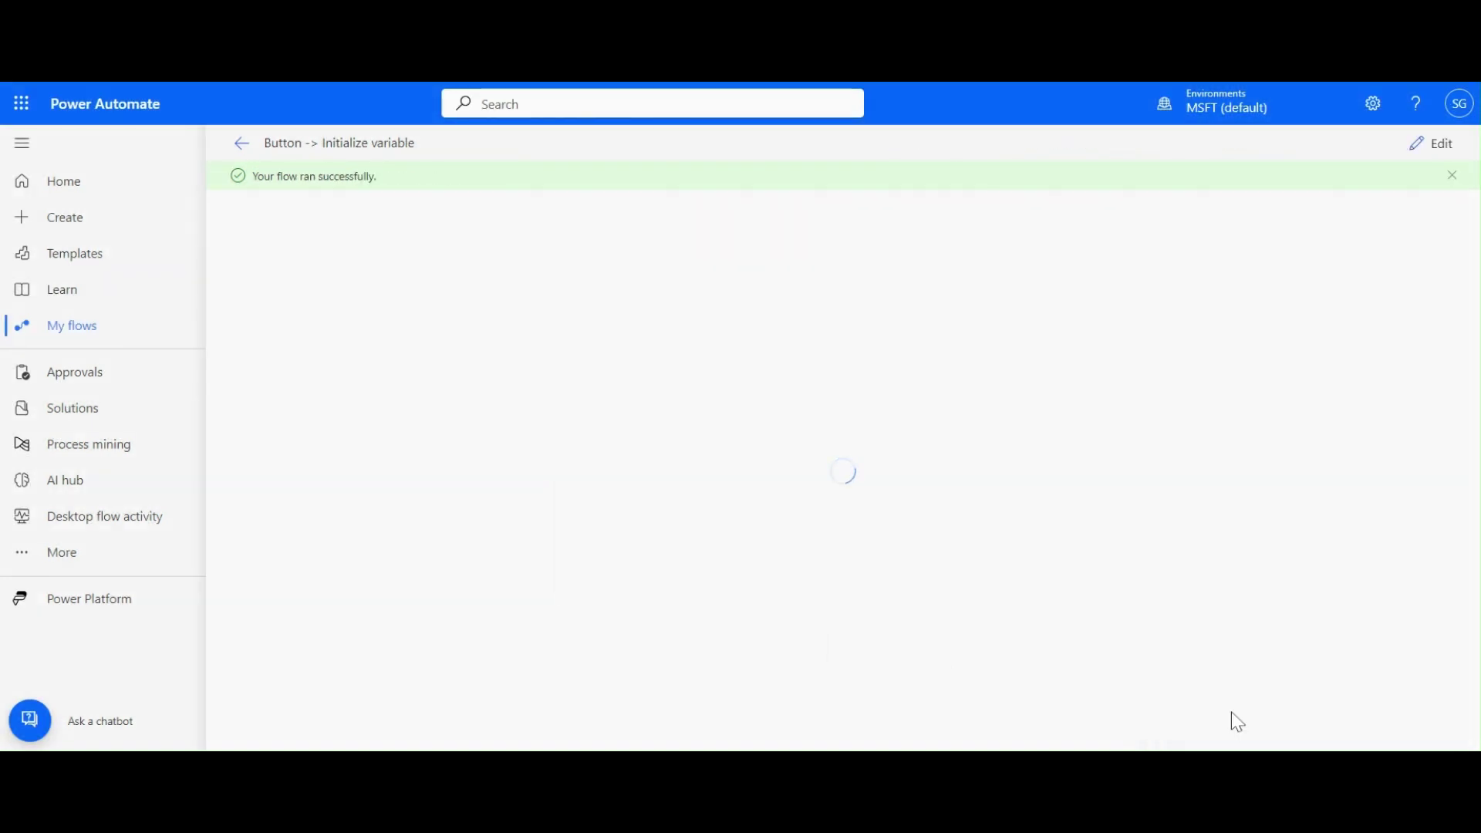
pyautogui.click(893, 413)
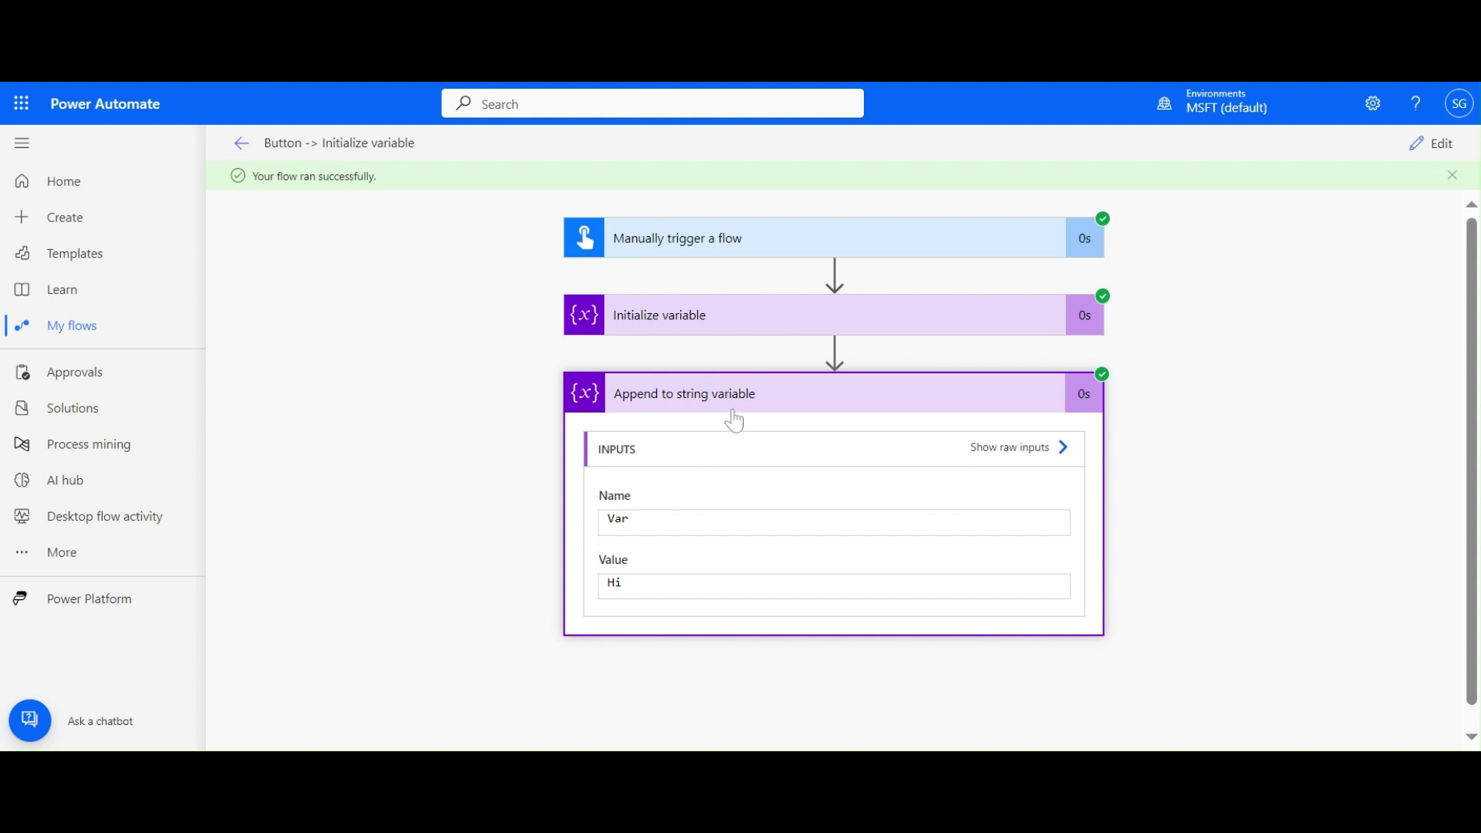
# Examine the Initialize variable action's run inputs and collapse the details of both variable actions.
pyautogui.click(742, 314)
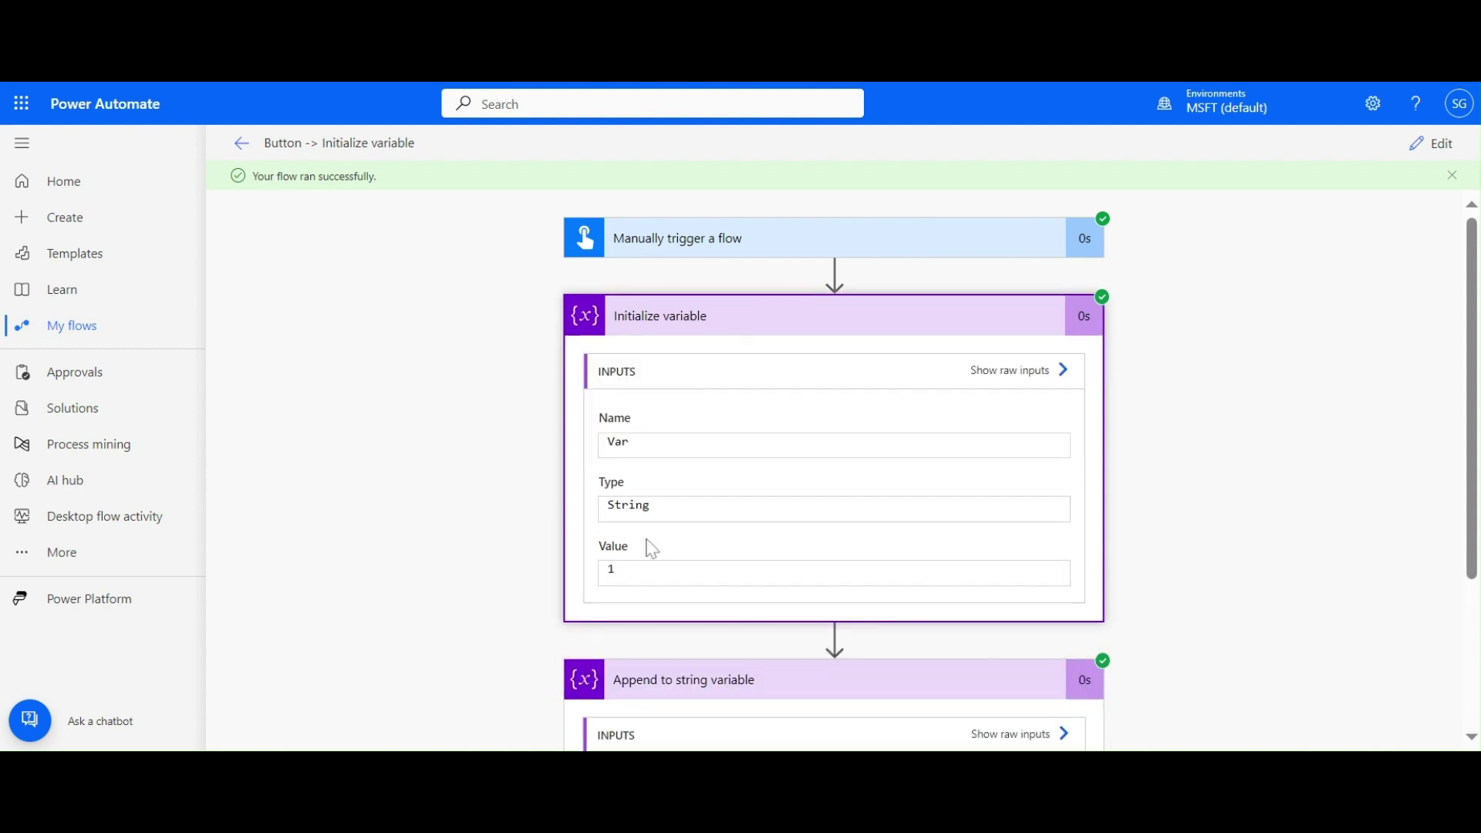
pyautogui.click(729, 325)
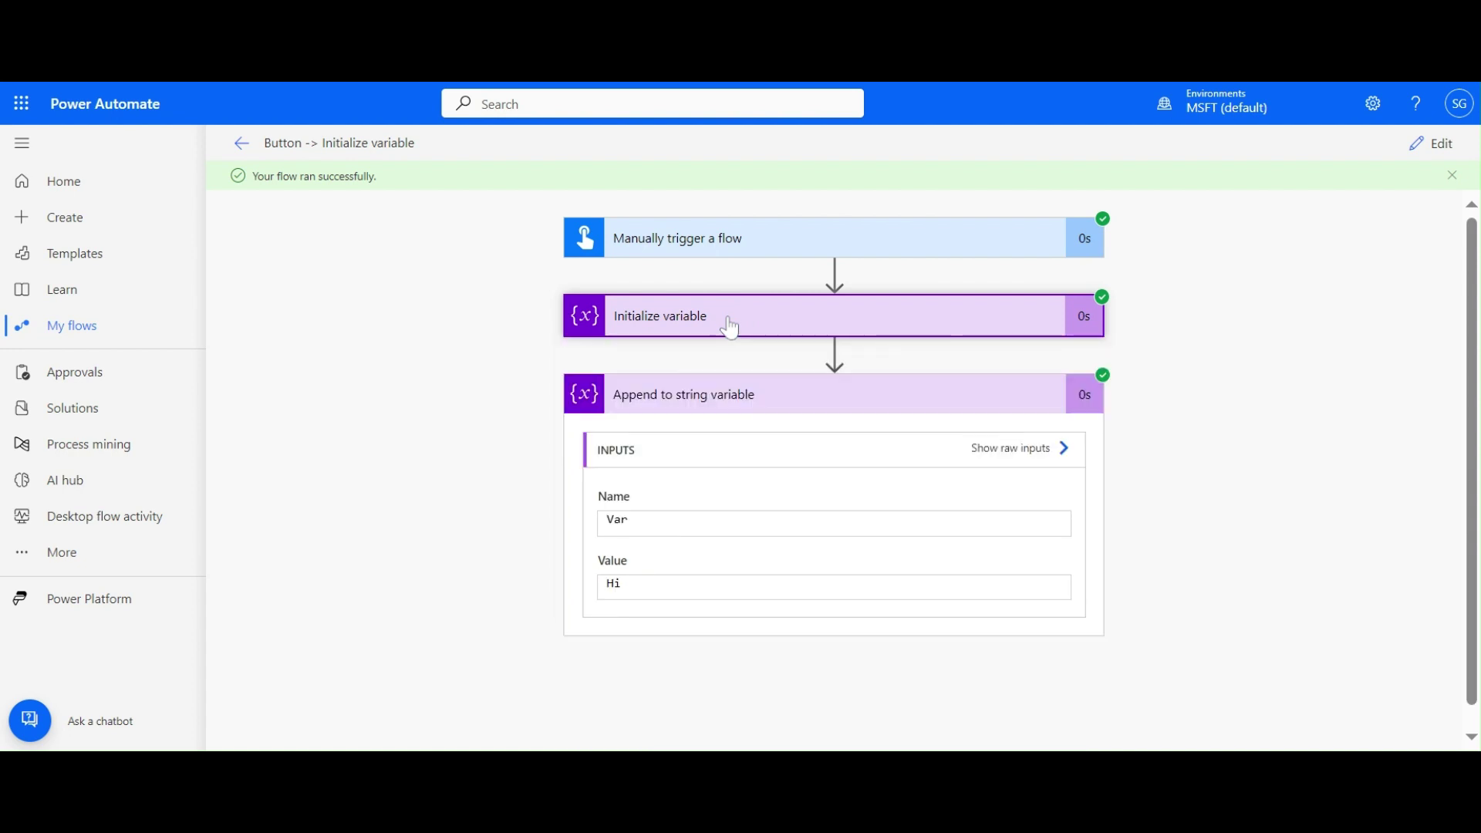
pyautogui.click(721, 403)
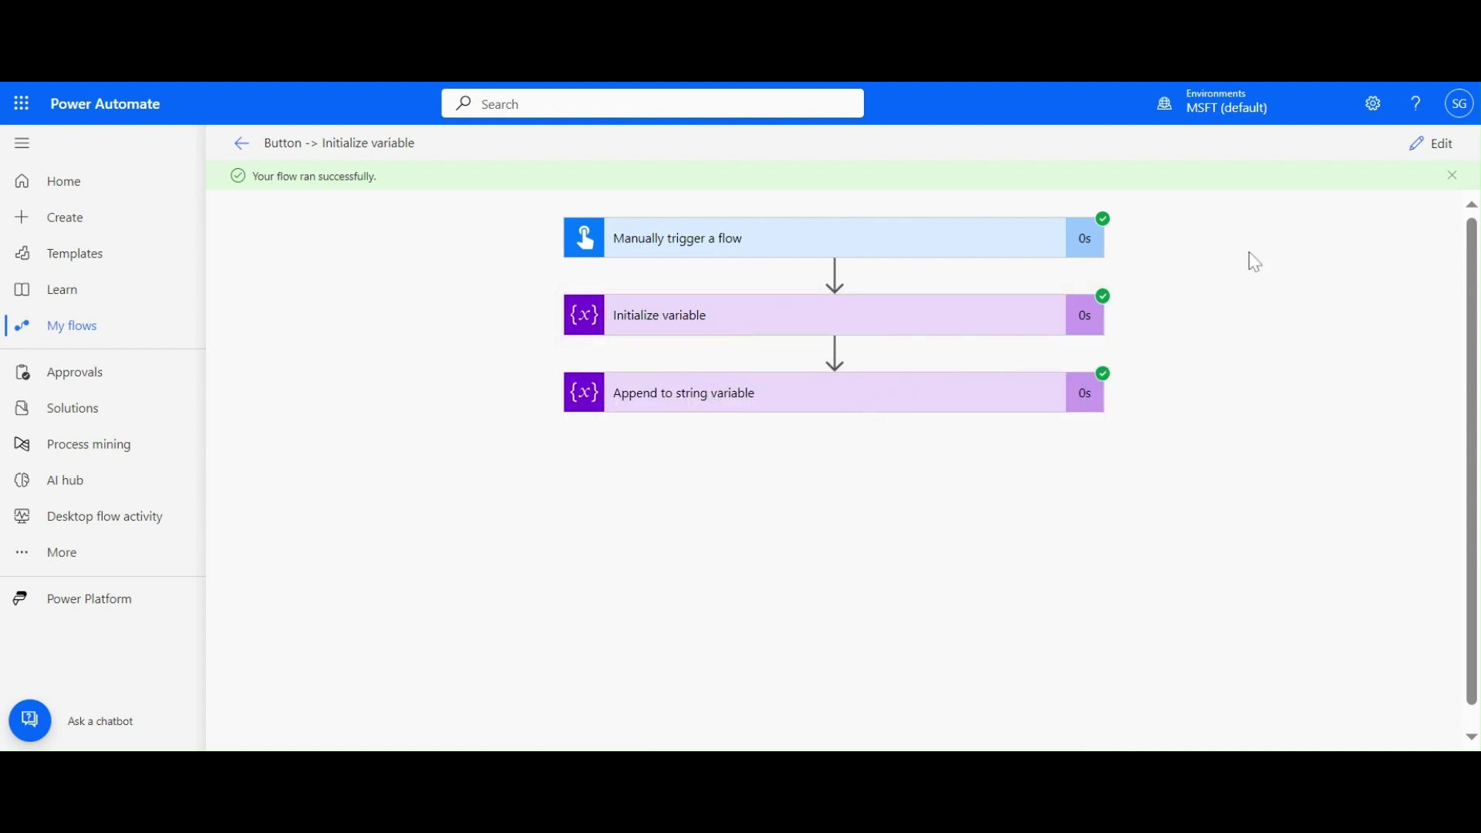
# Return to editing the flow and add a Compose action after Append to string variable, with Var as its input.
pyautogui.click(1433, 143)
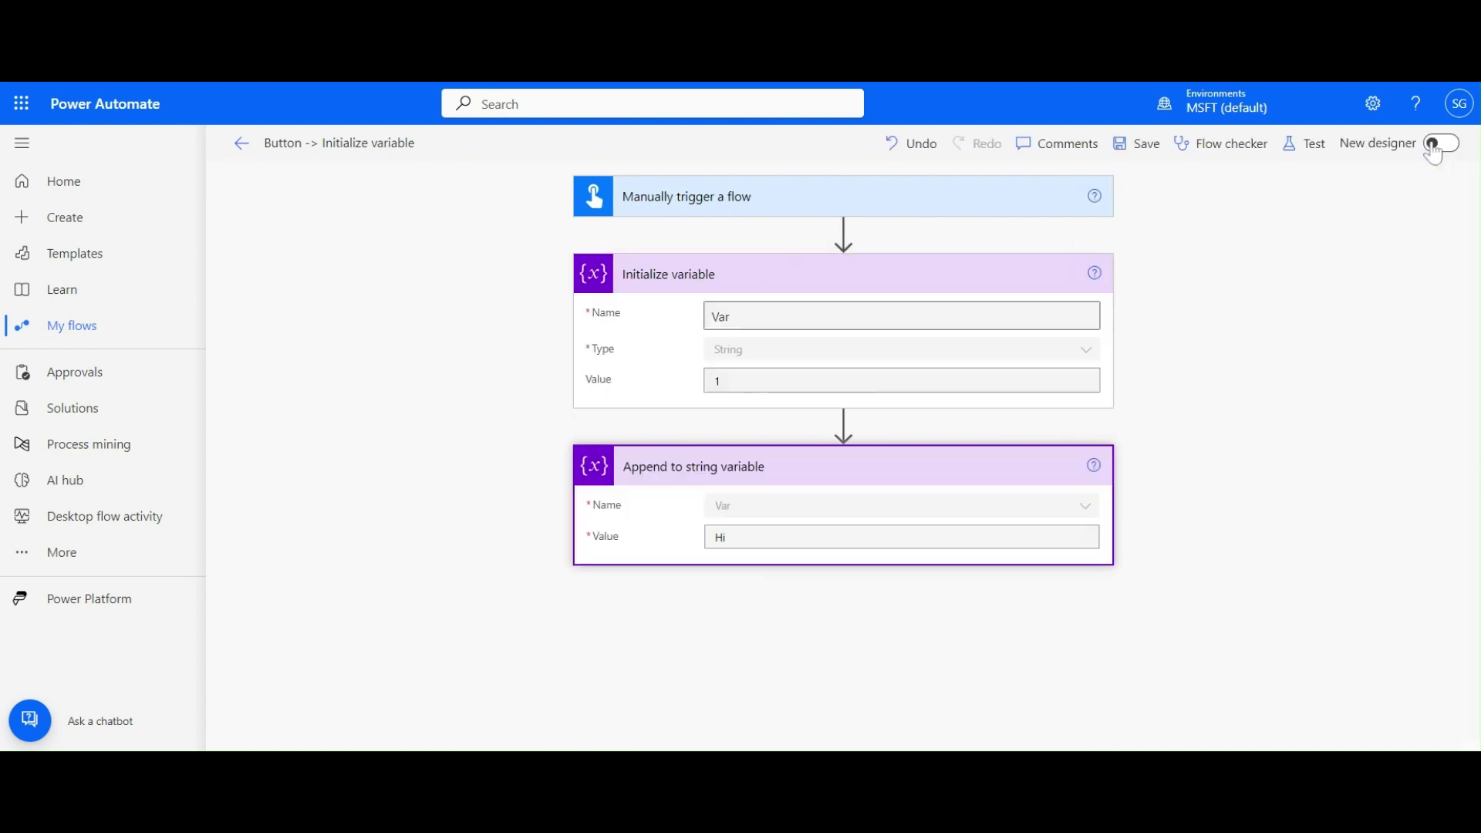
pyautogui.click(798, 479)
pyautogui.click(750, 279)
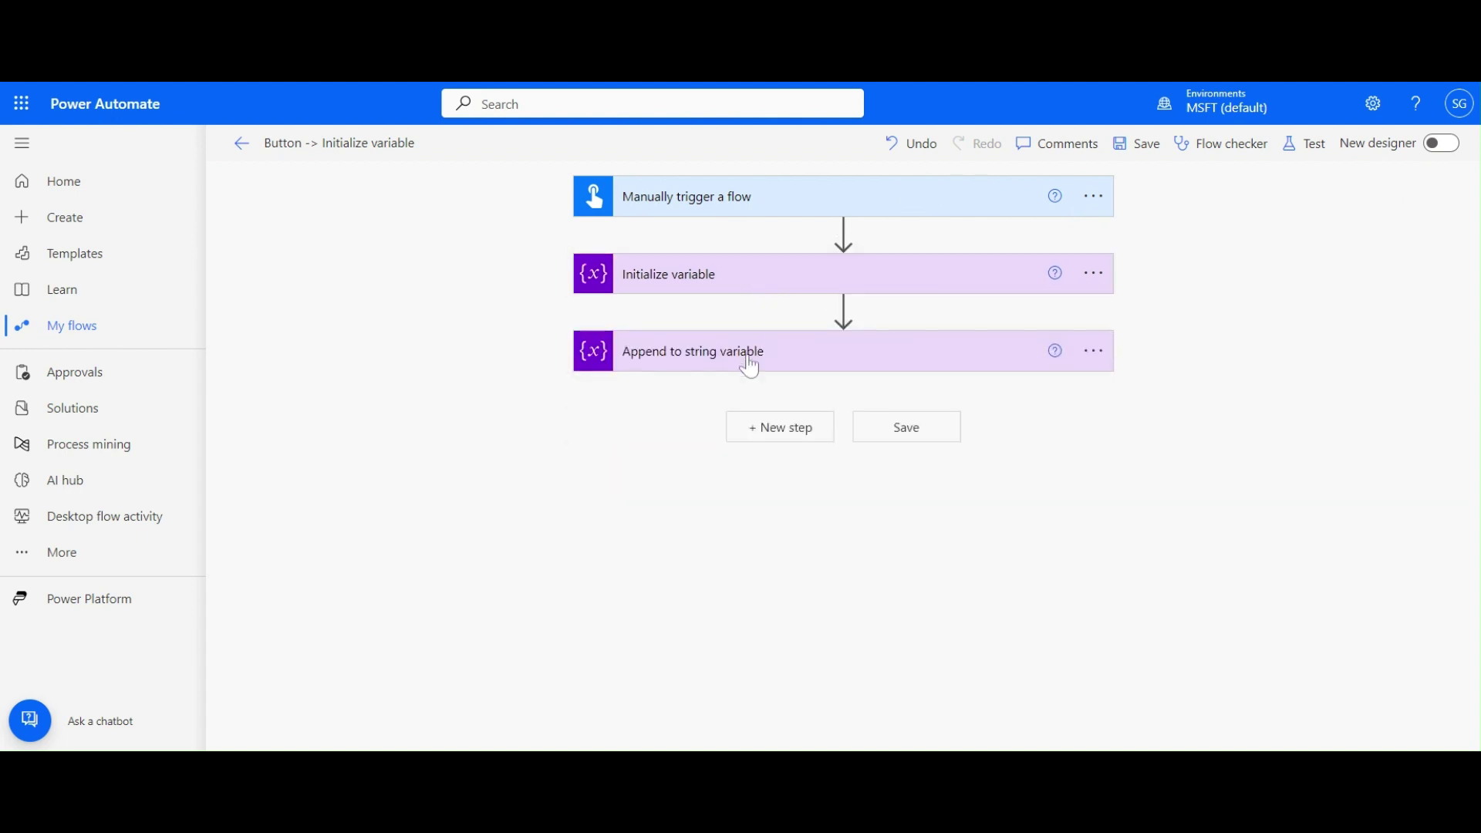
pyautogui.click(775, 429)
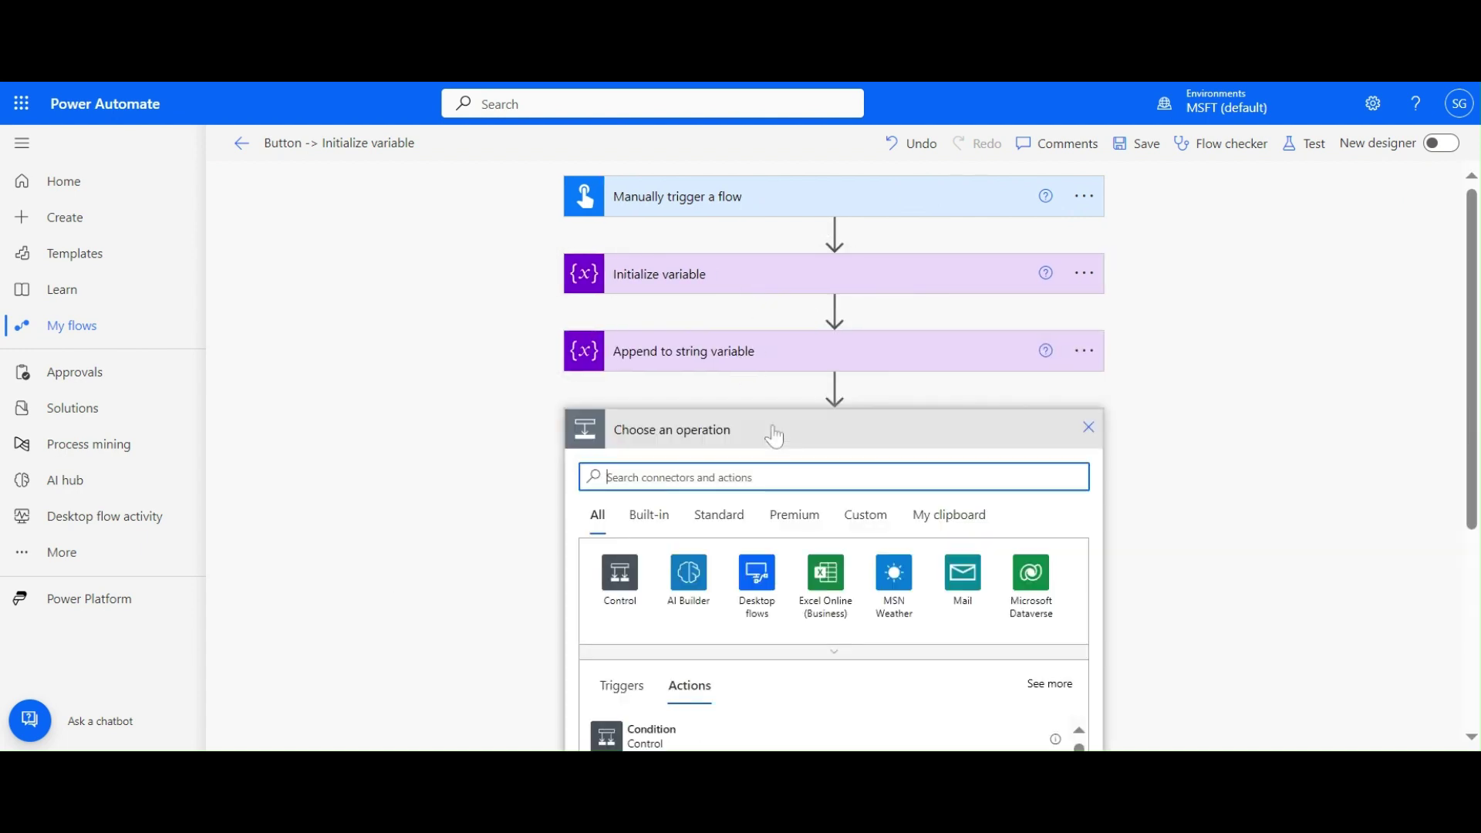
pyautogui.write('compose')
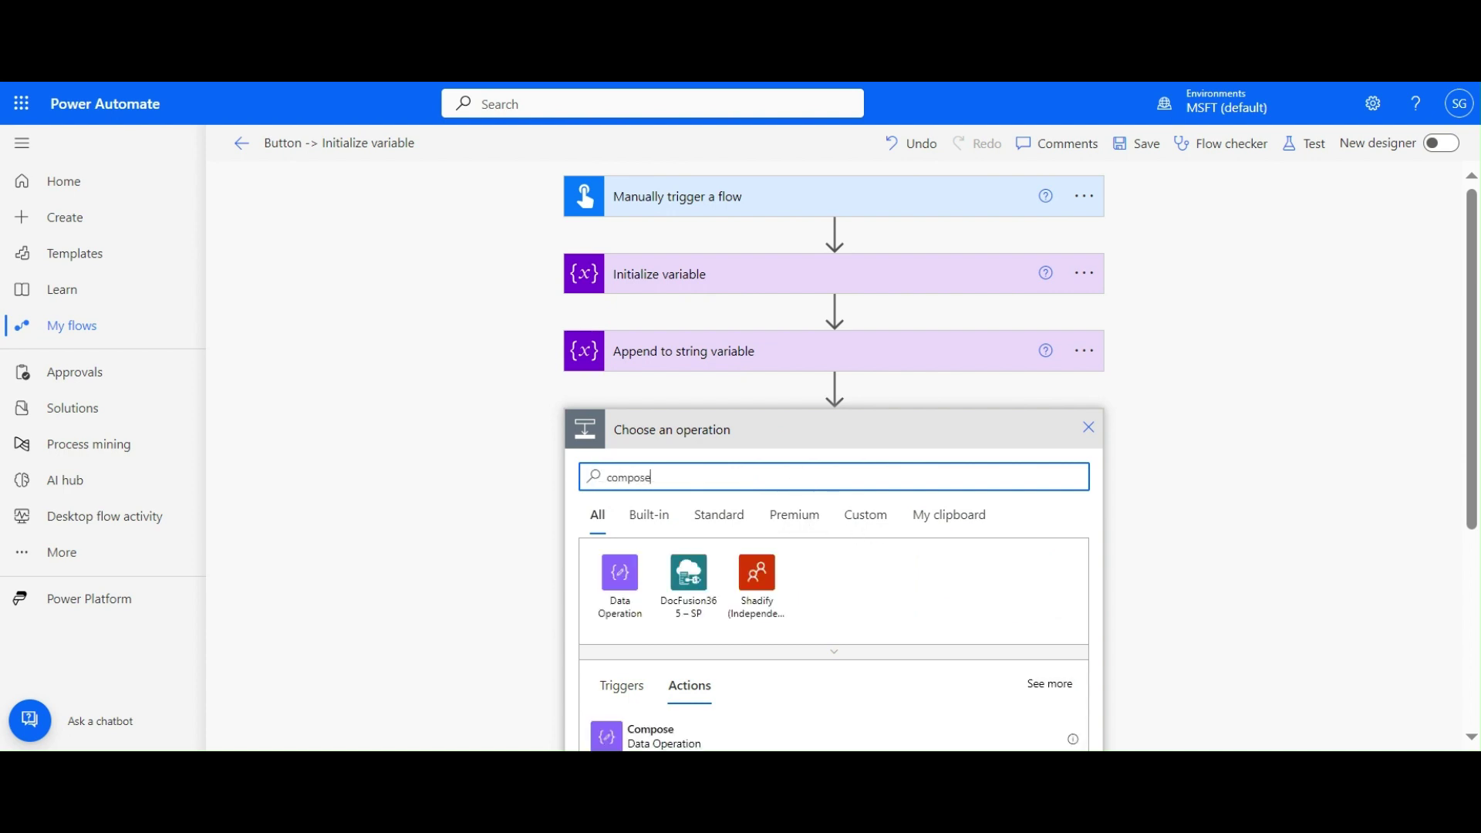
pyautogui.click(667, 738)
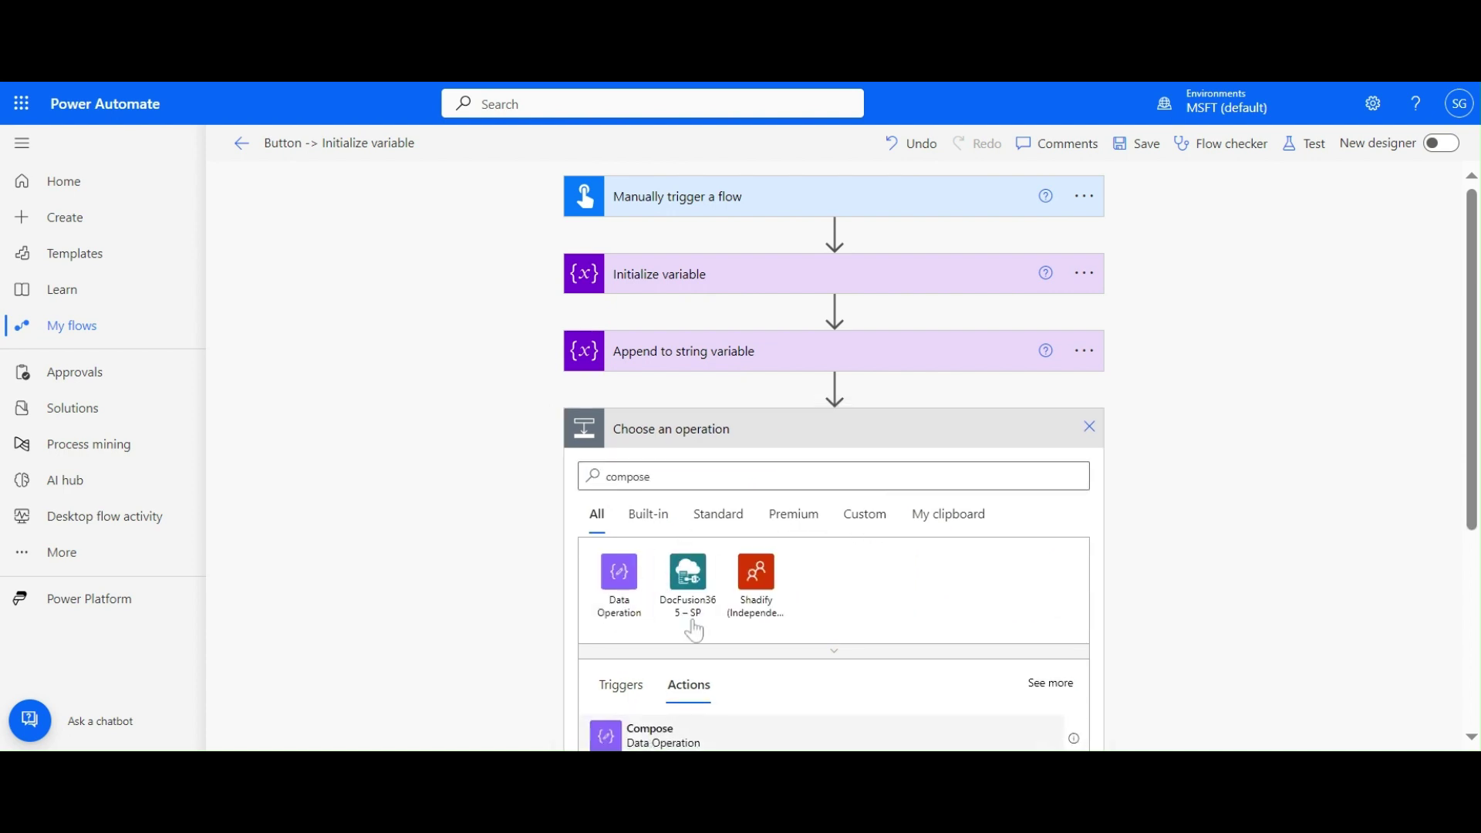
pyautogui.click(722, 468)
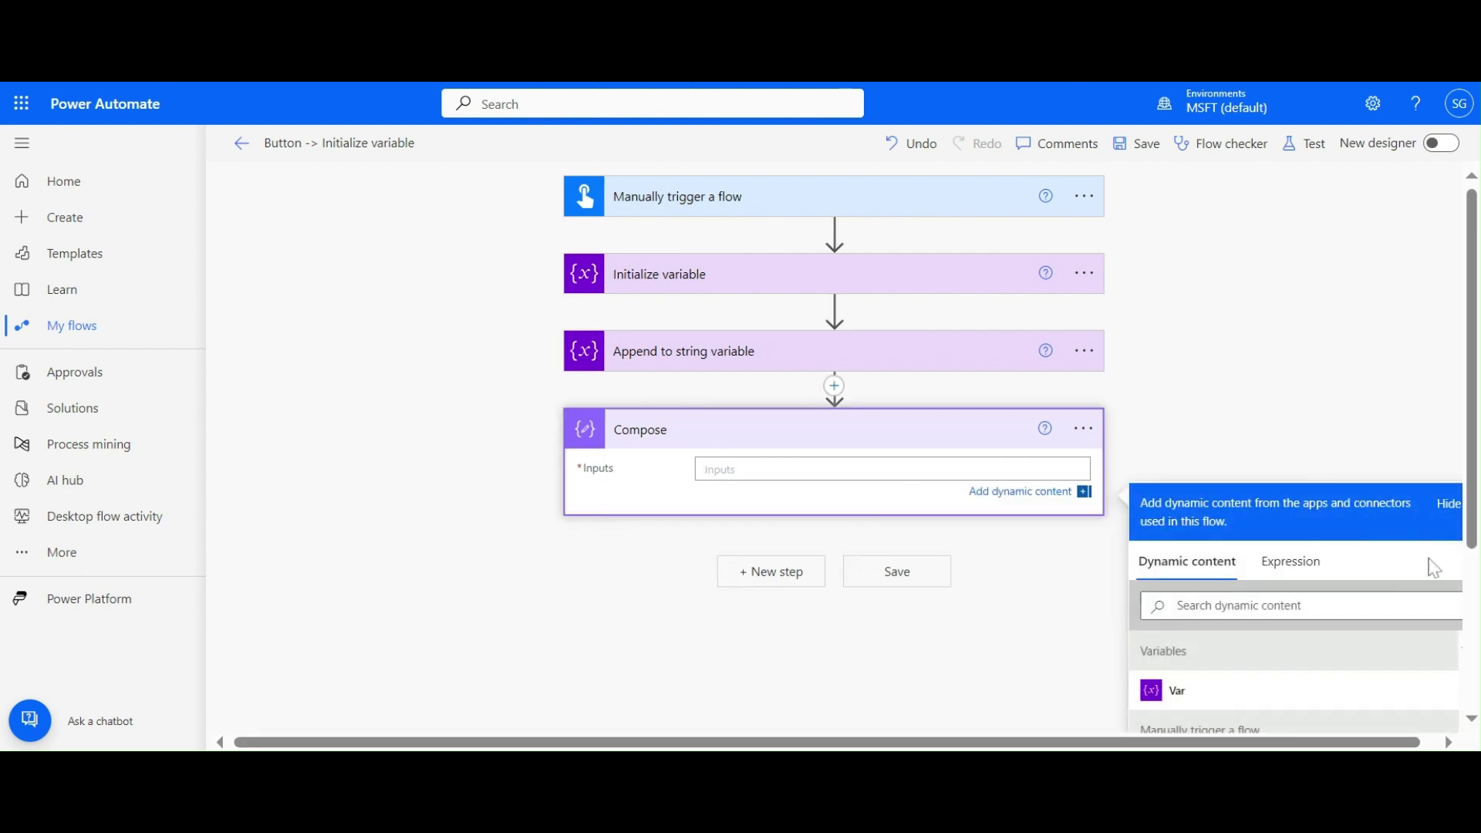
pyautogui.click(1191, 694)
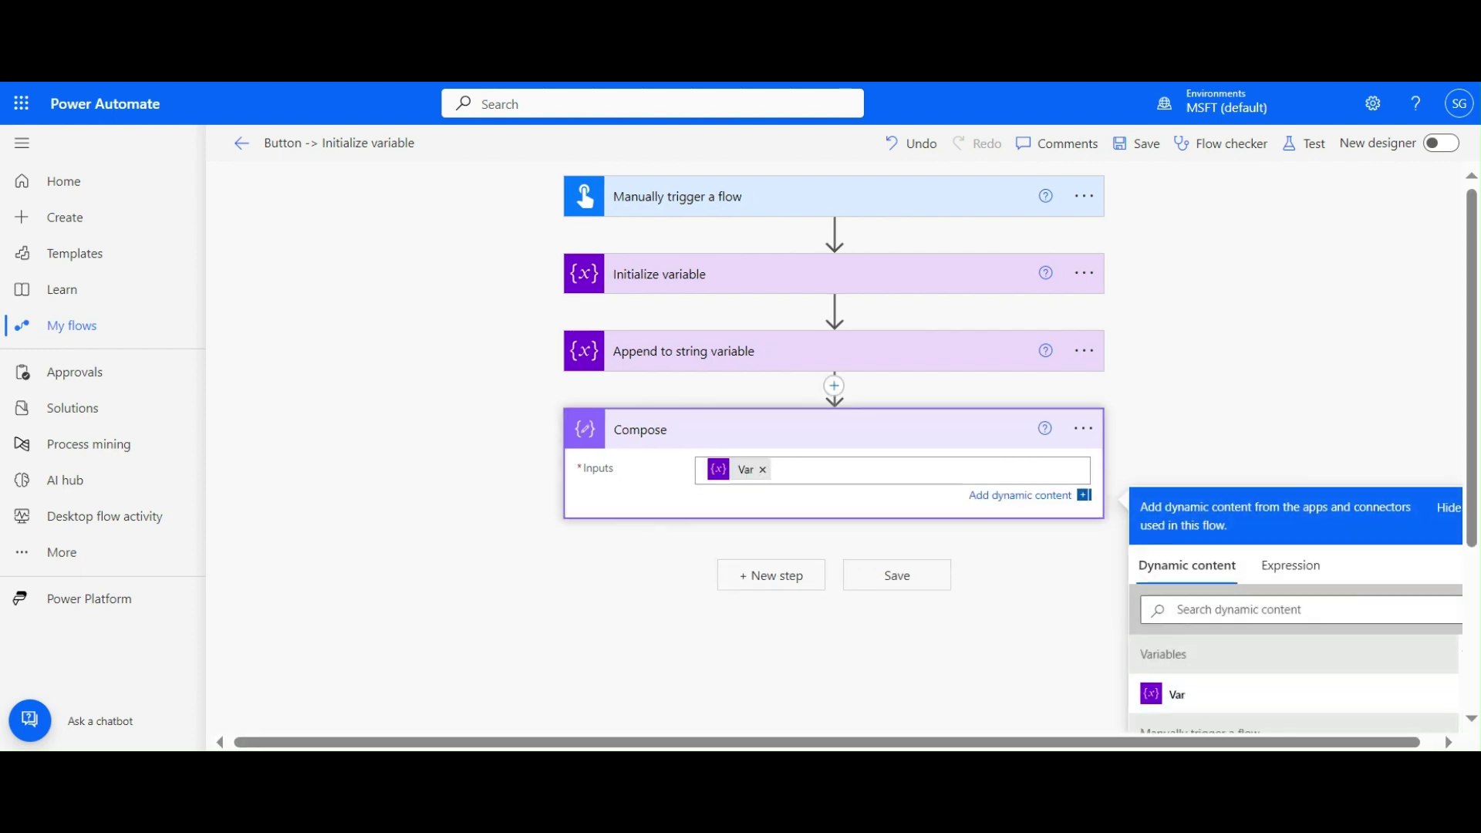
# Save and test the flow manually, and open the Compose action's run details to examine its inputs and outputs.
pyautogui.click(1311, 147)
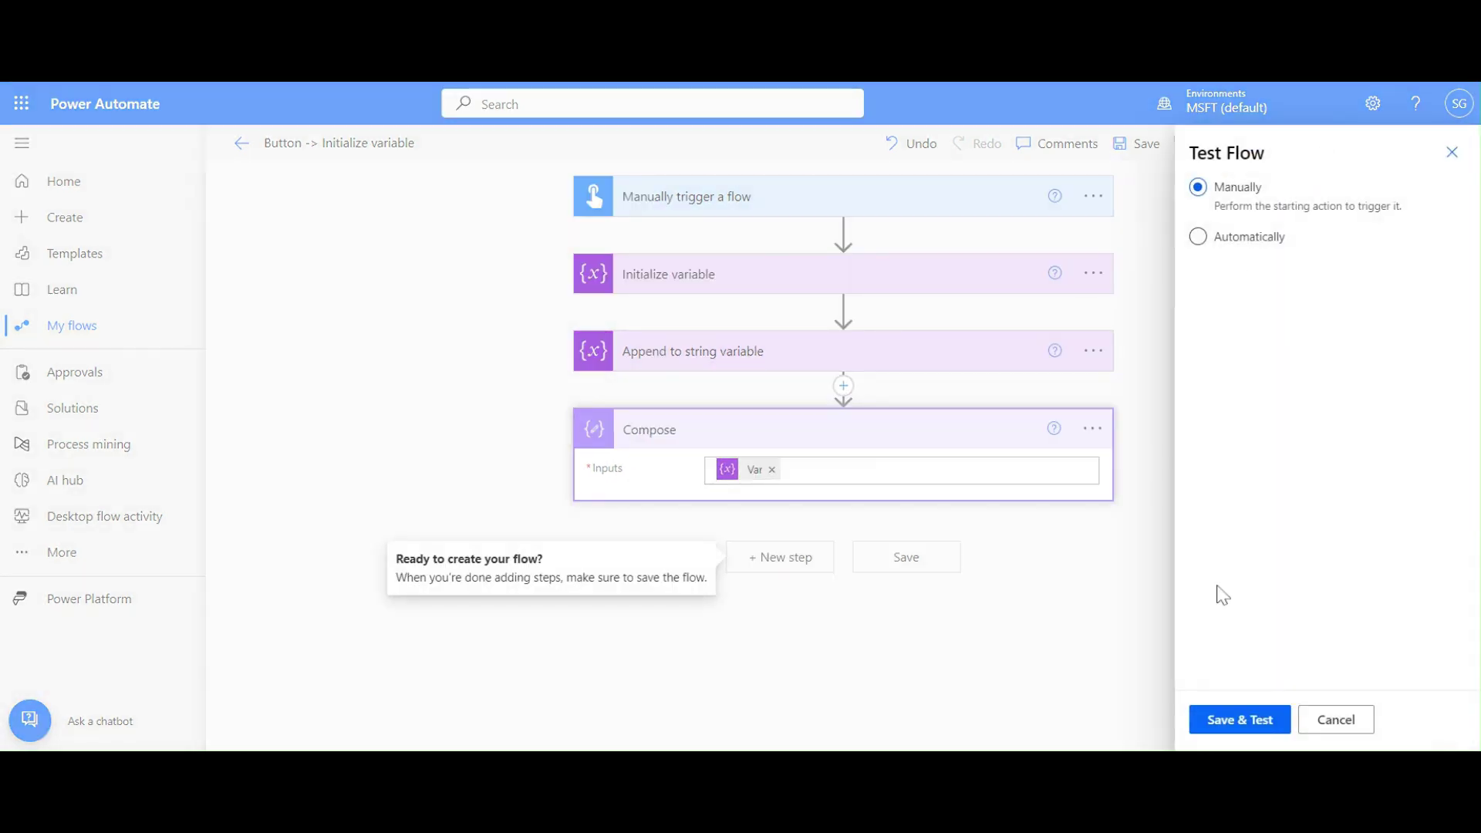
pyautogui.click(1231, 719)
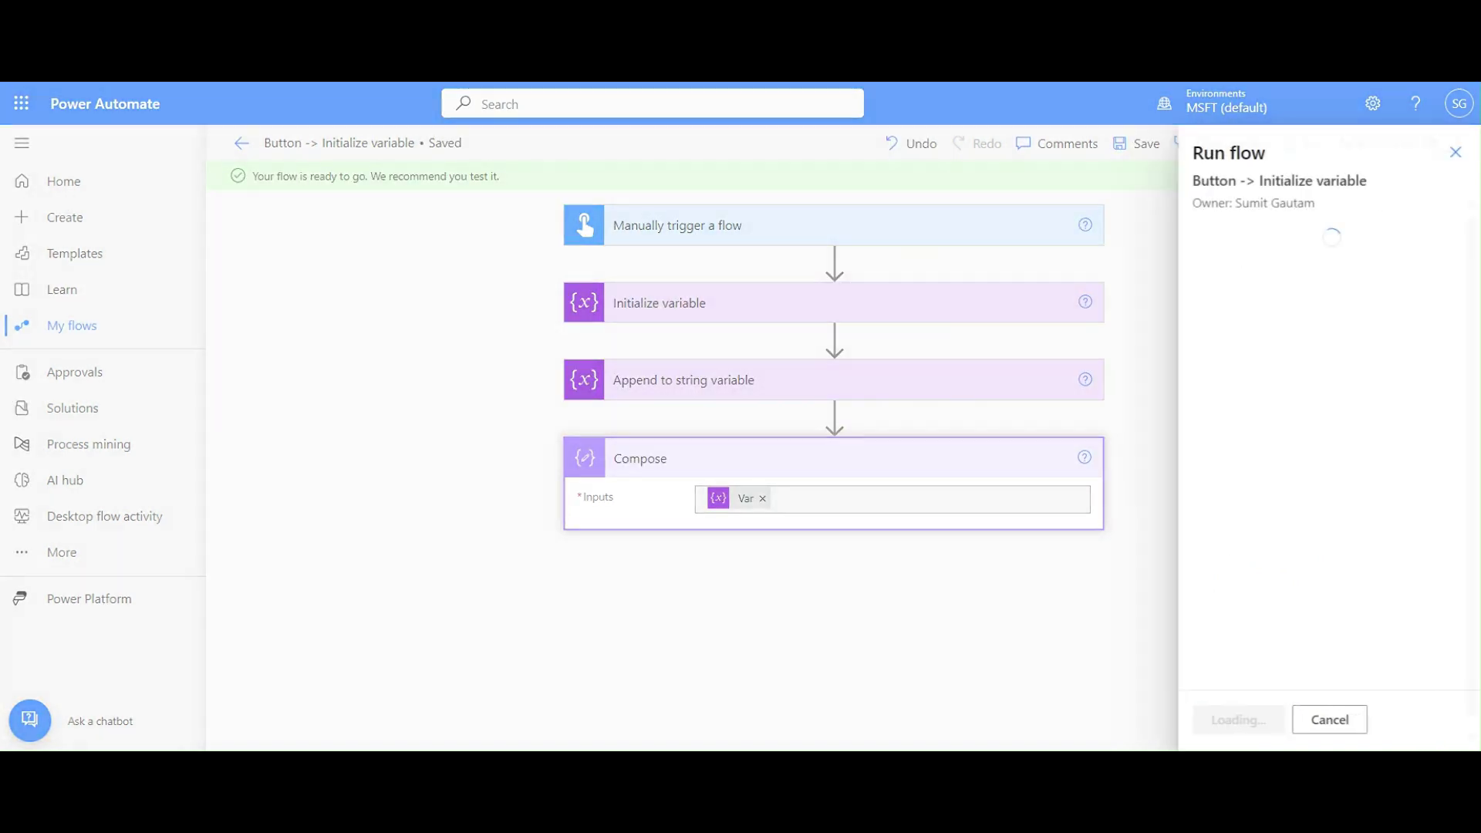
pyautogui.click(1230, 711)
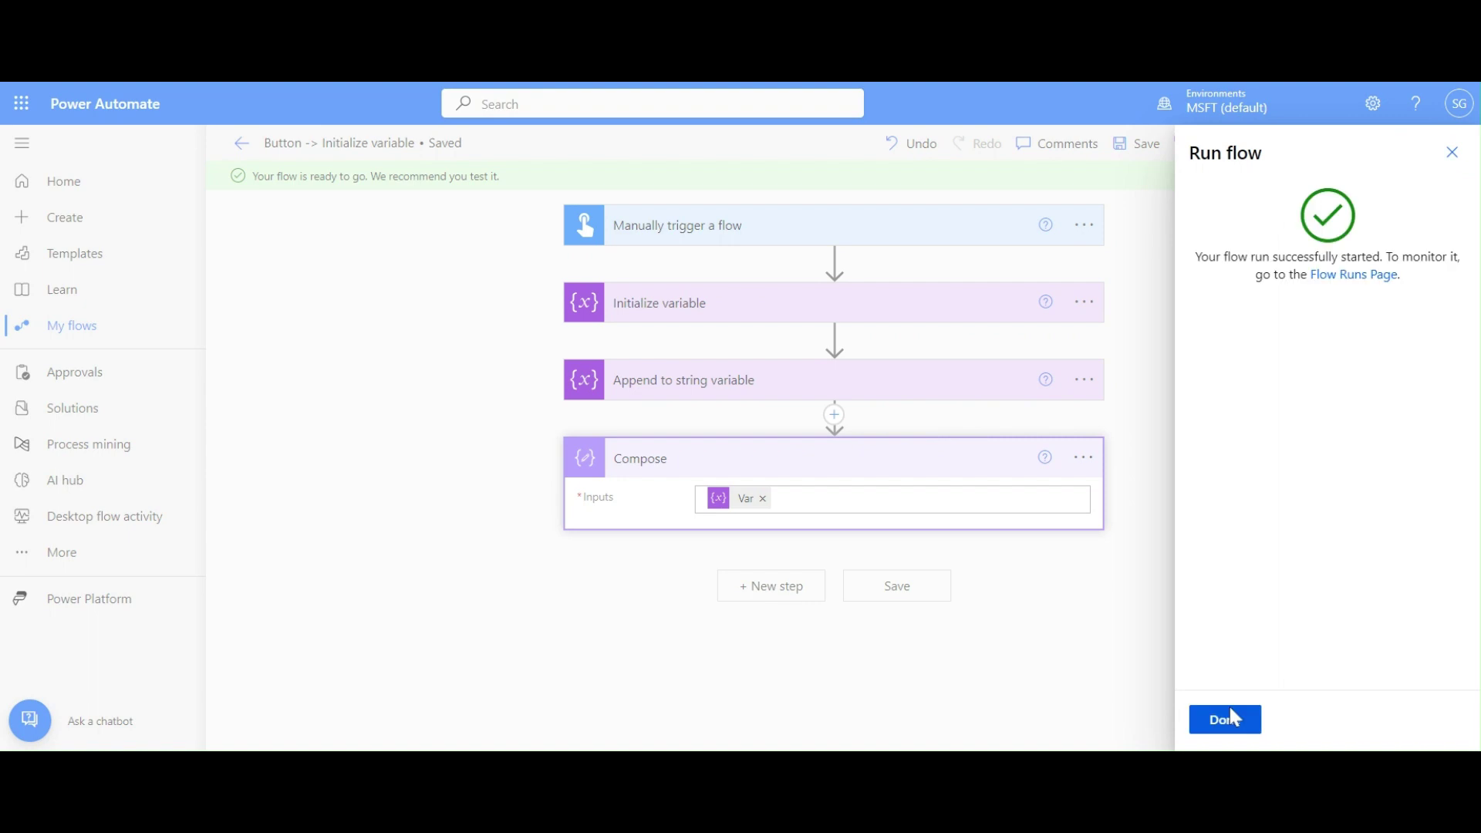
pyautogui.click(1230, 717)
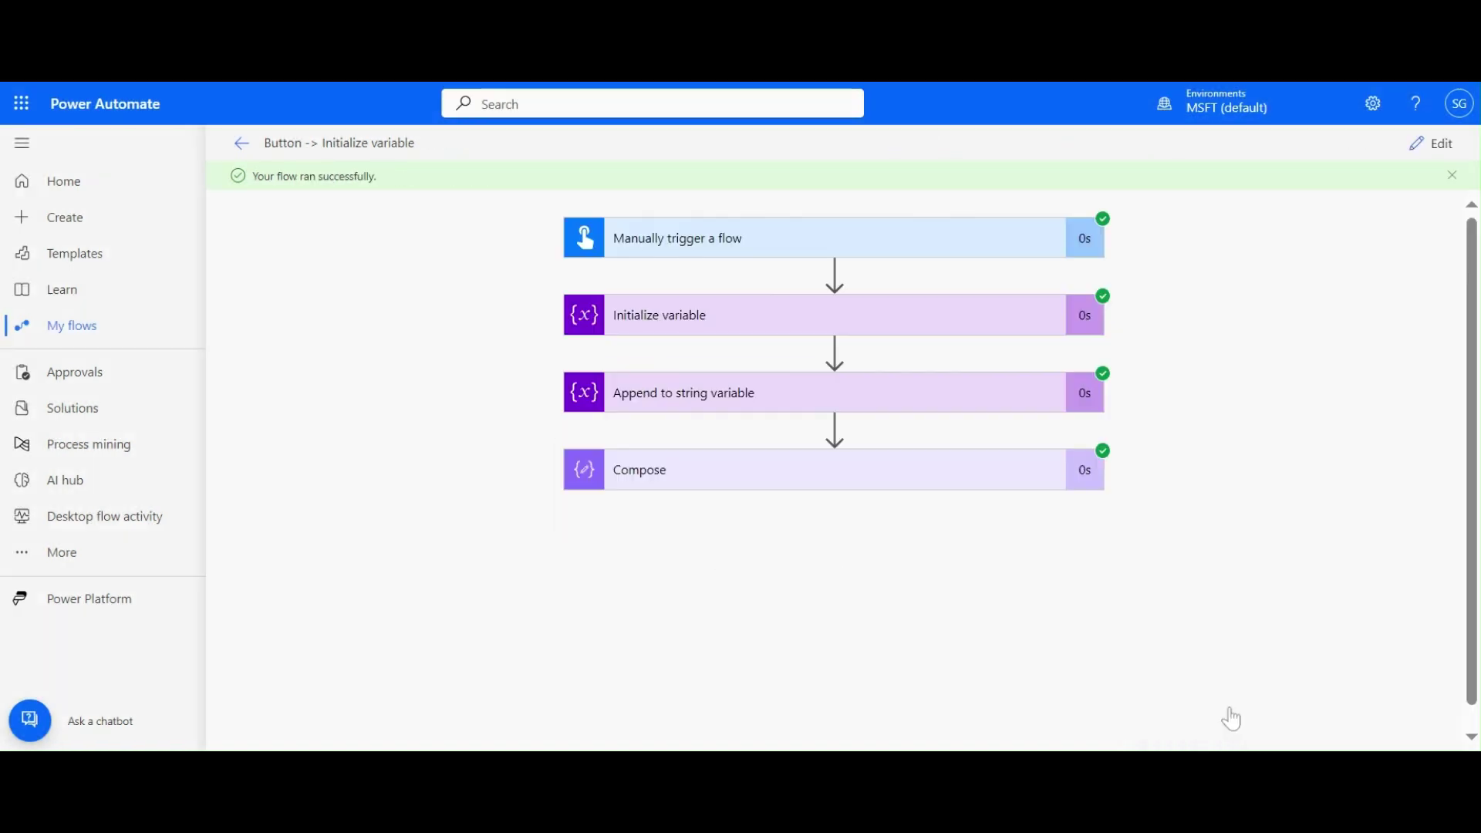
pyautogui.click(866, 476)
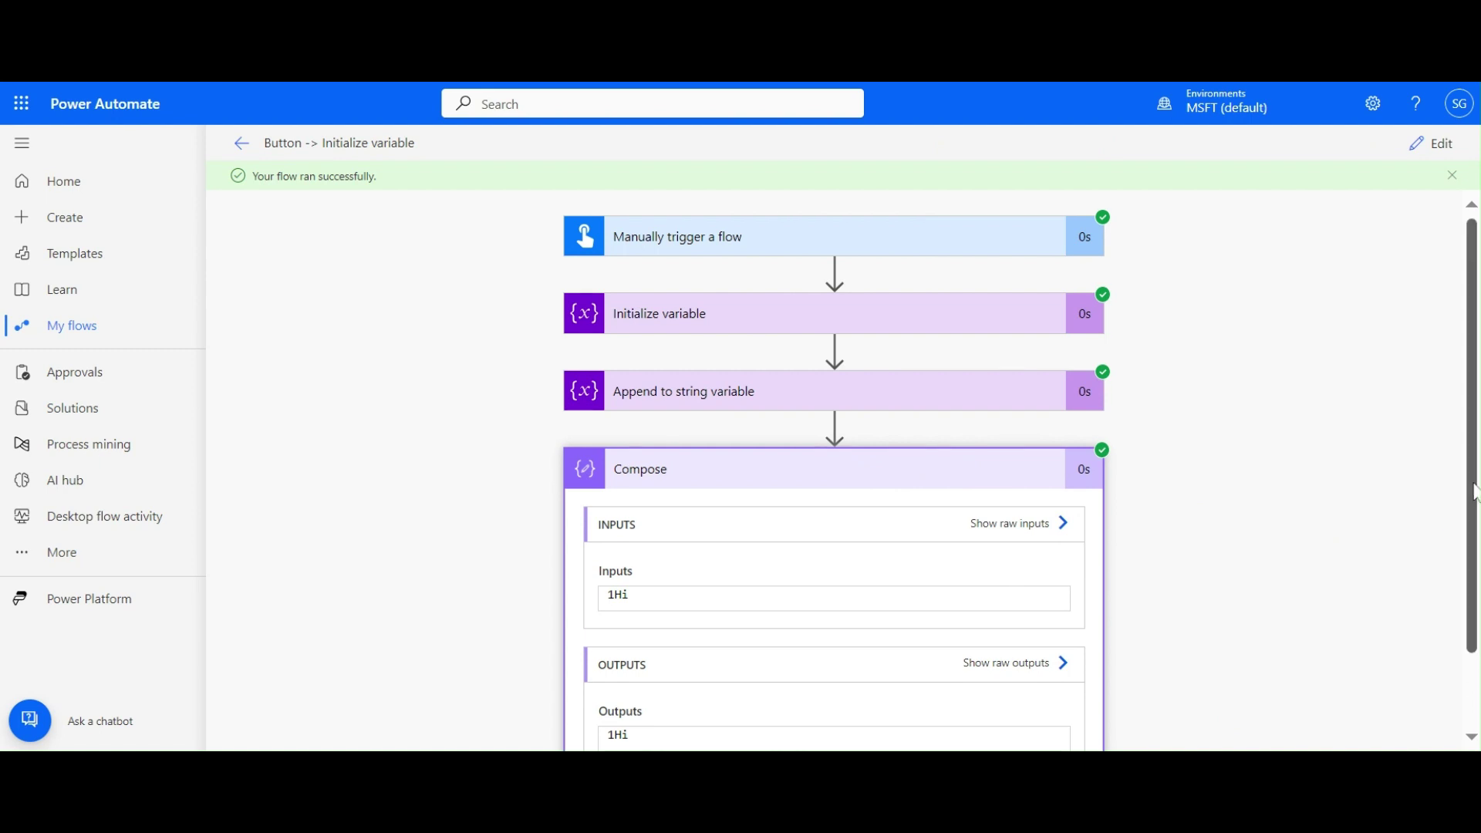
pyautogui.scroll(-2, 1472, 640)
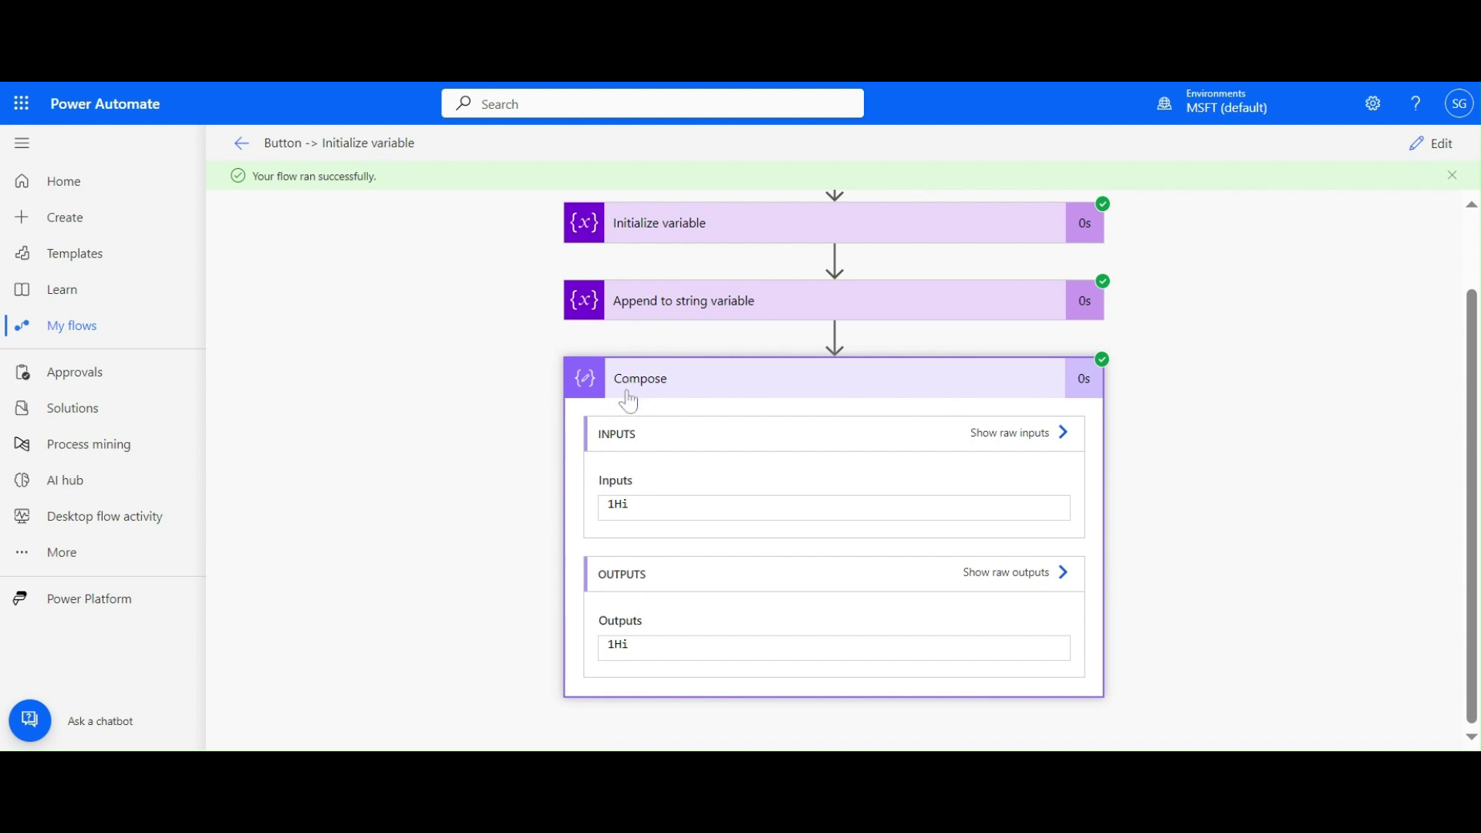
# Examine the run inputs of the Initialize variable and Append to string variable actions against the Compose output.
pyautogui.click(717, 238)
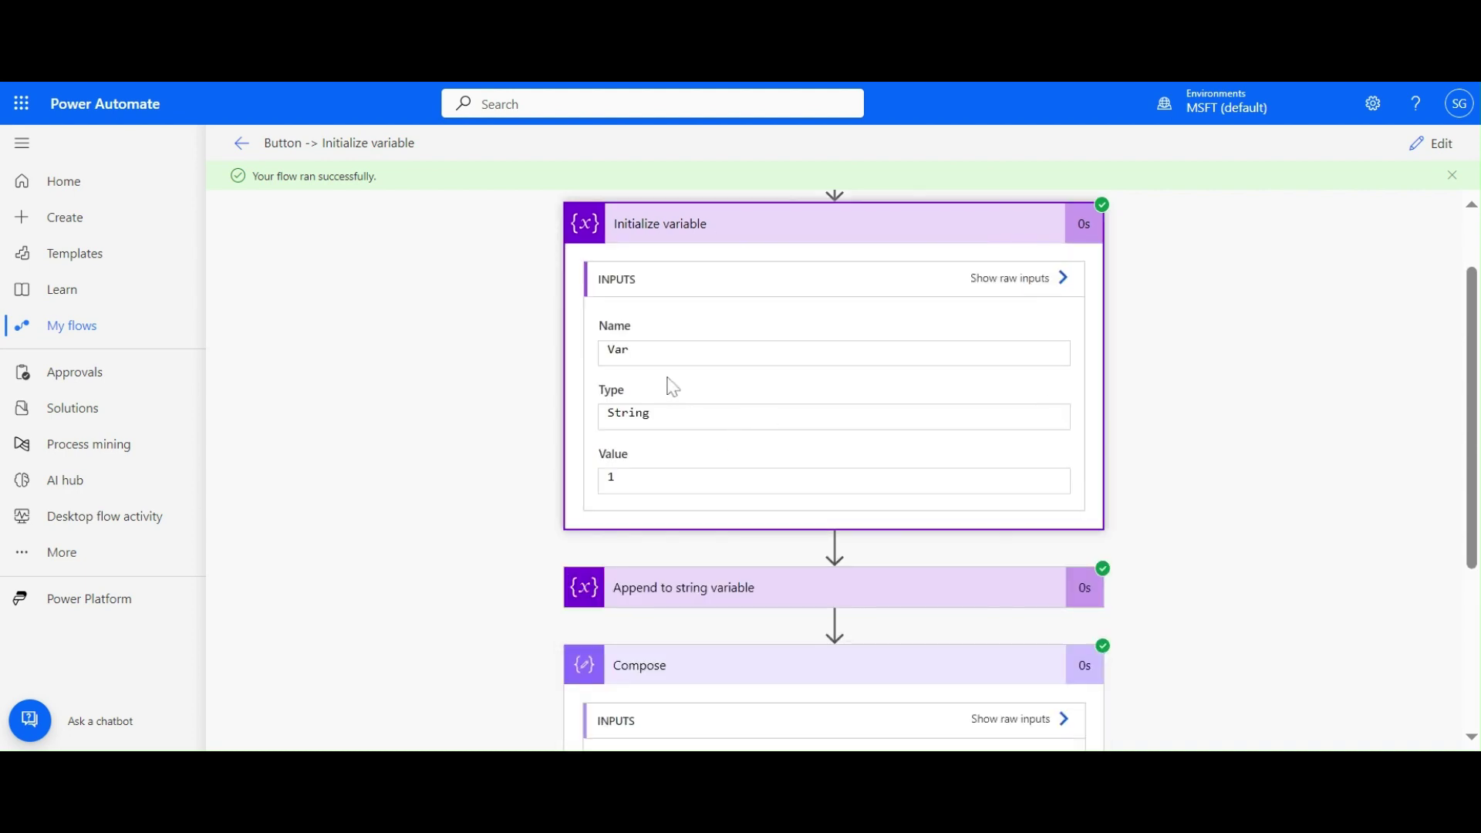
pyautogui.click(740, 224)
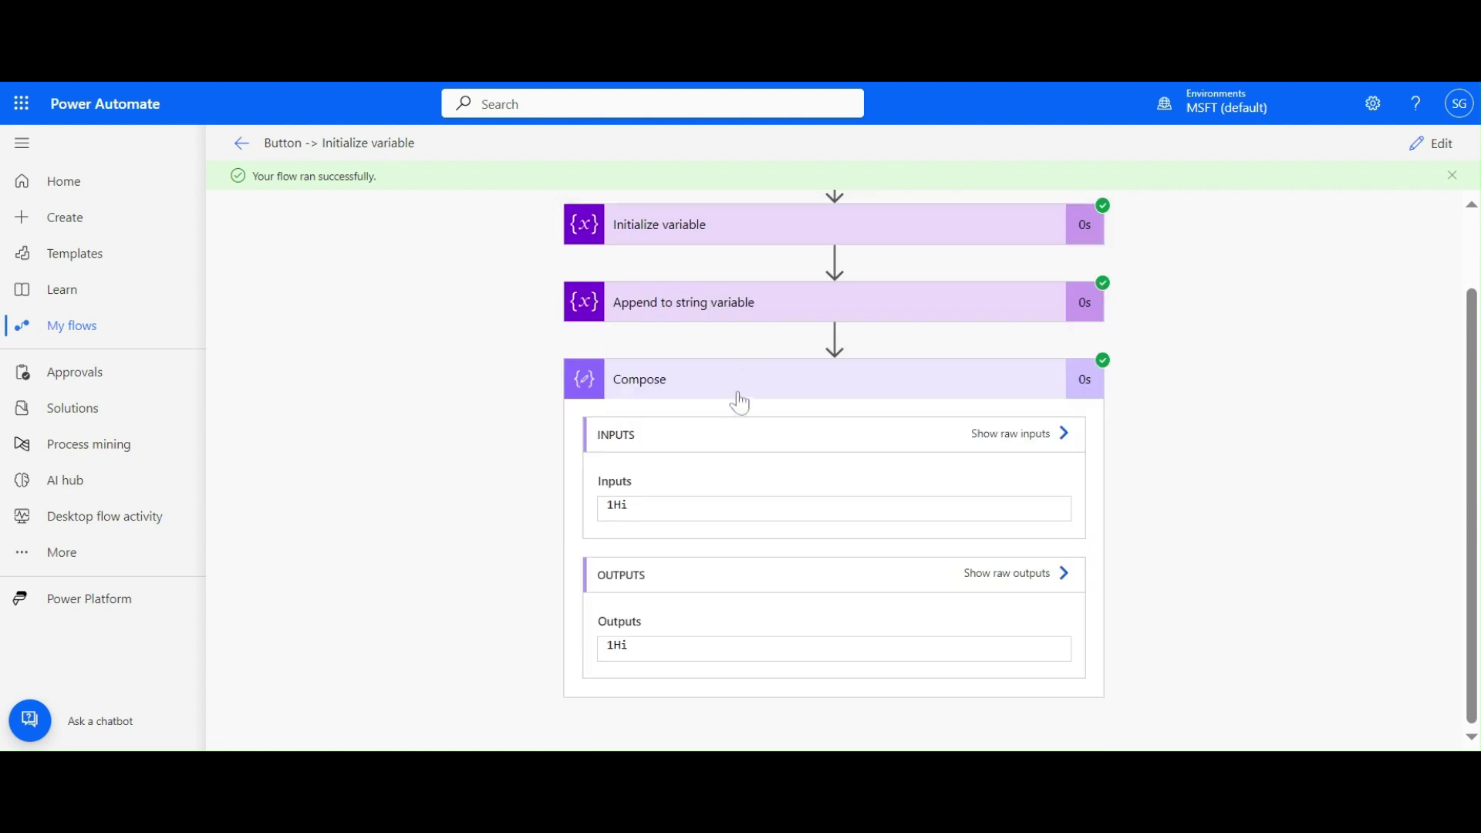
pyautogui.click(736, 320)
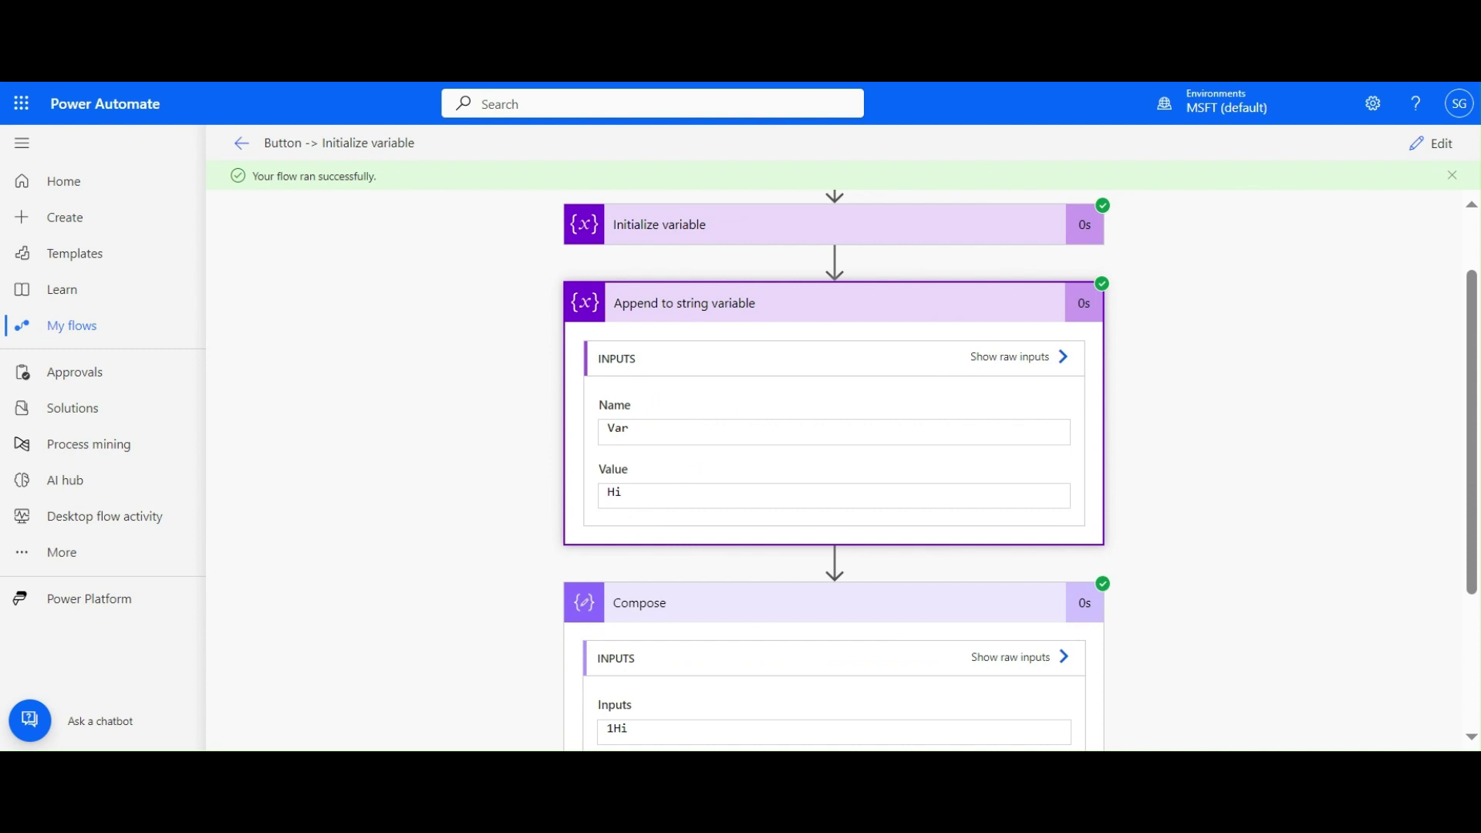
pyautogui.click(763, 307)
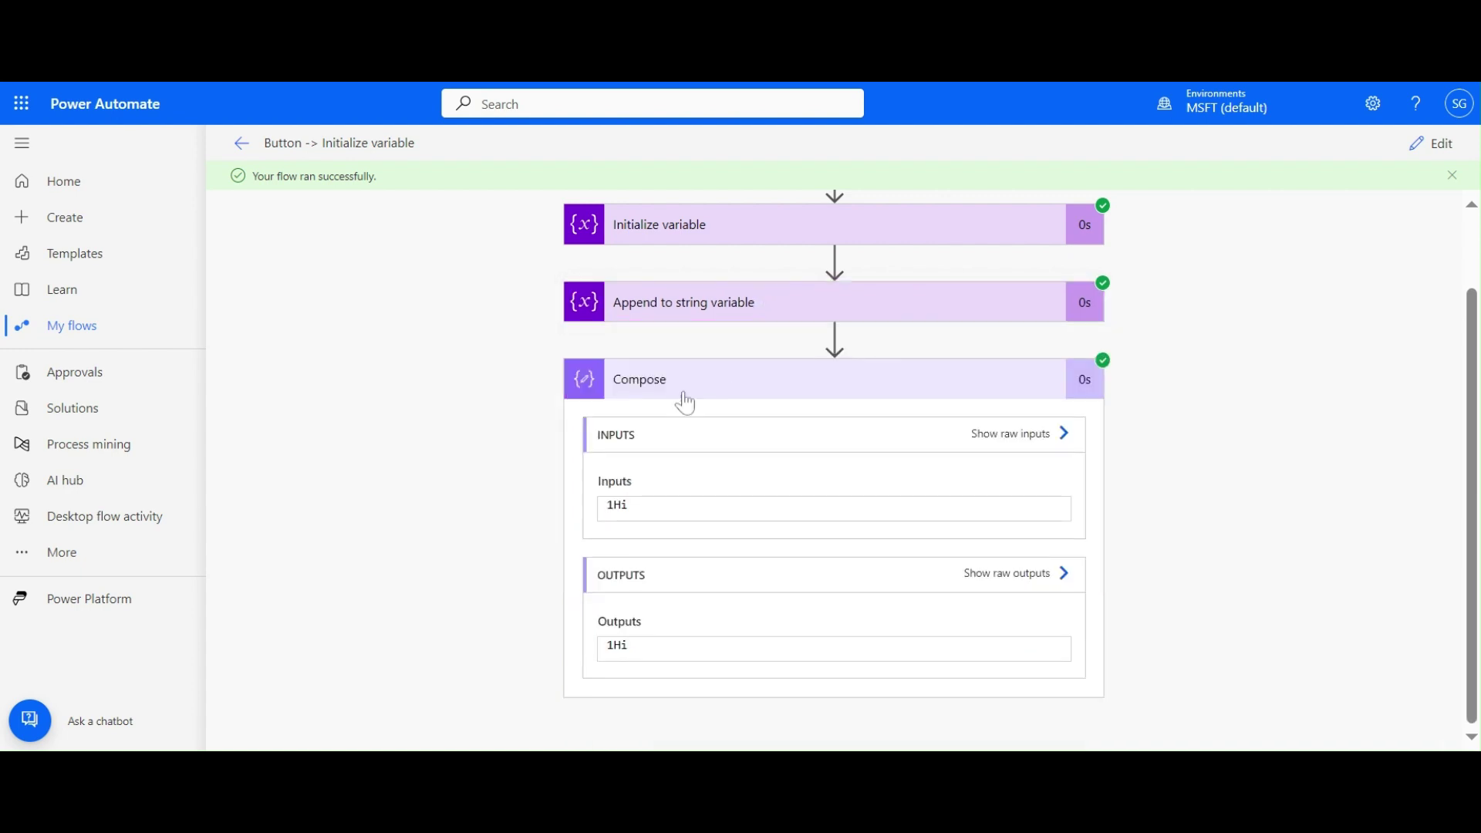
# Return to editing the flow and insert an Append to array variable action between Append to string variable and Compose.
pyautogui.click(1429, 144)
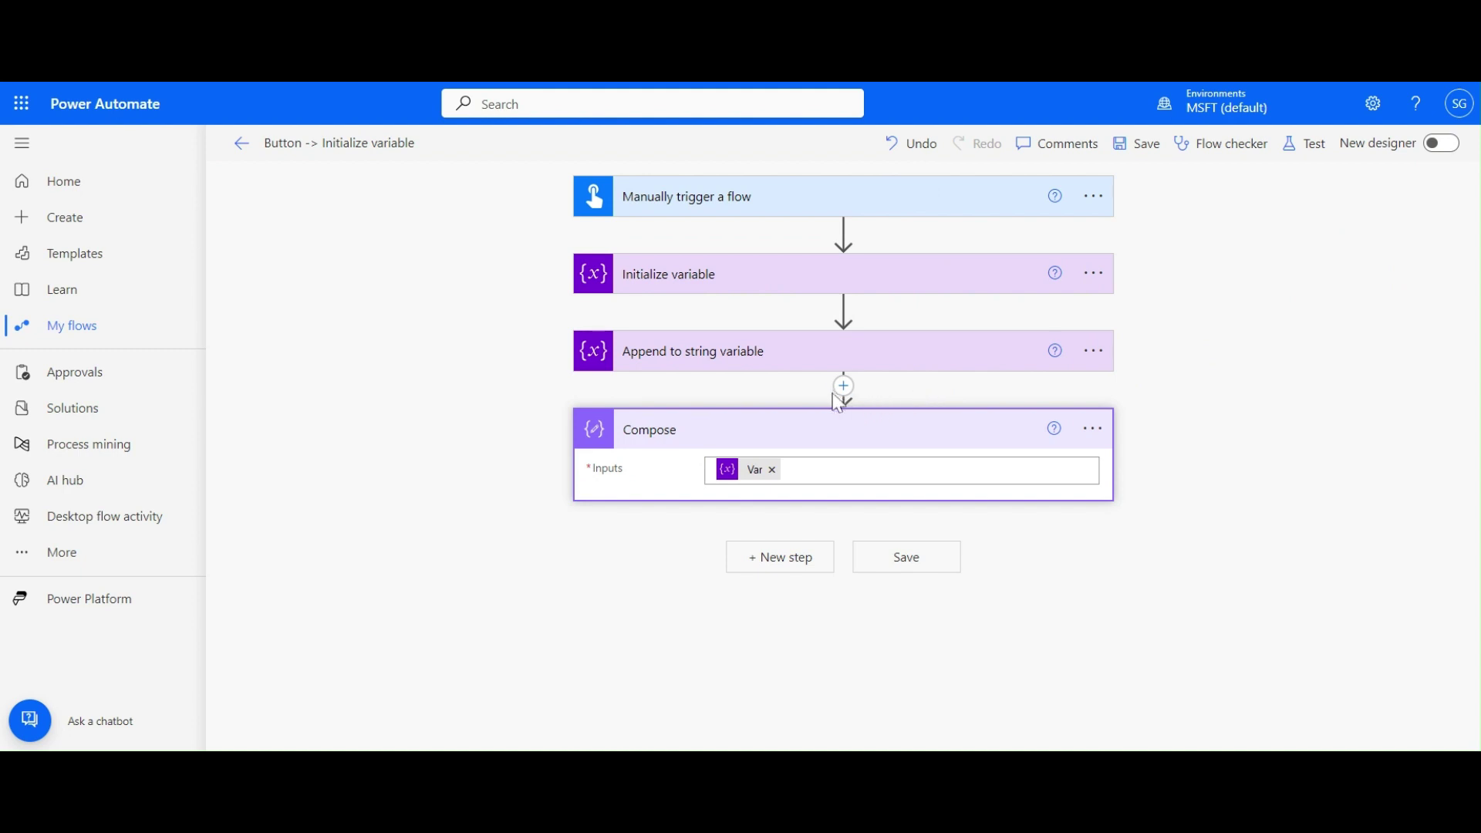
pyautogui.click(844, 385)
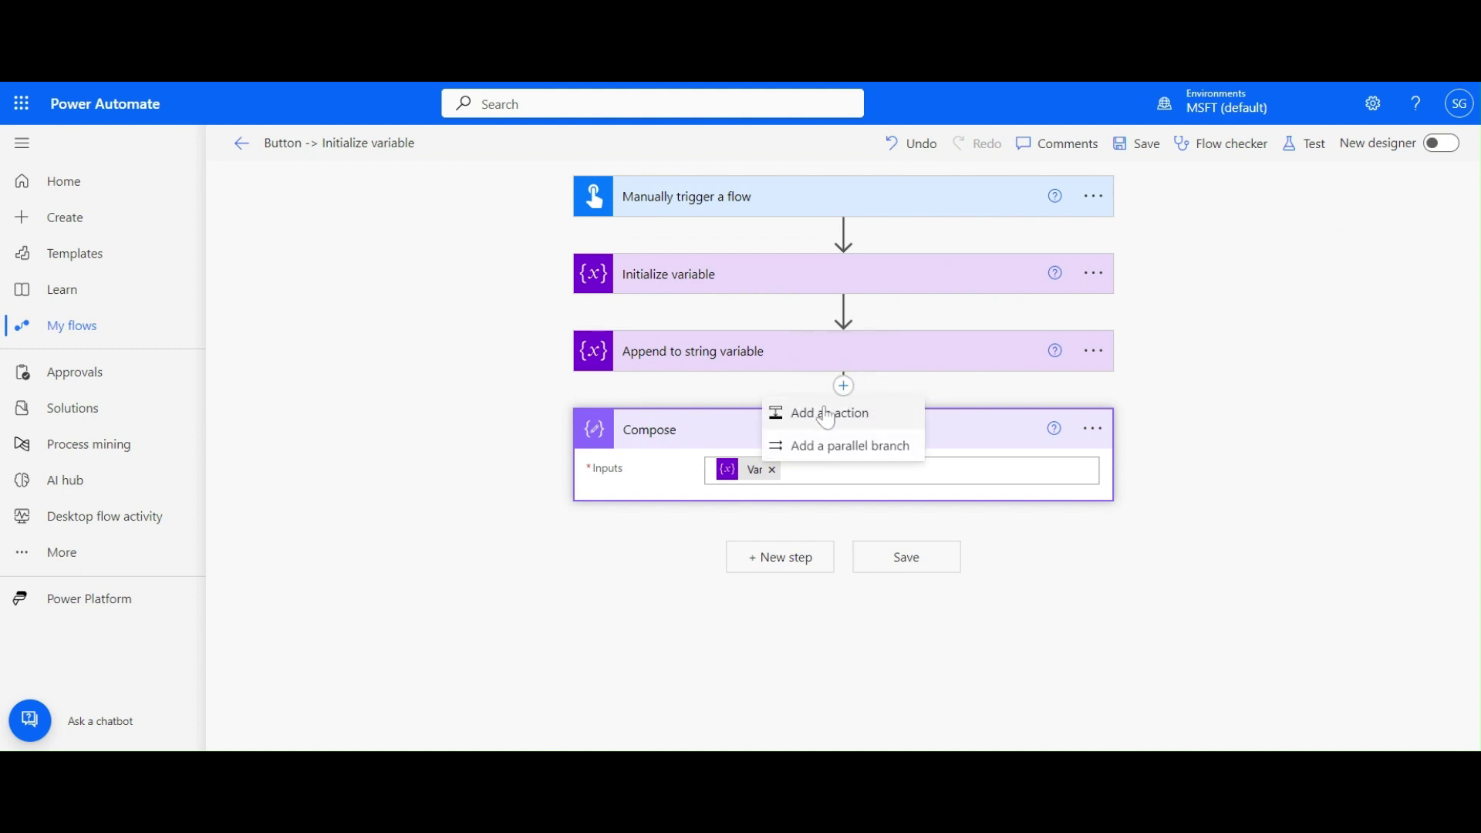
pyautogui.click(827, 415)
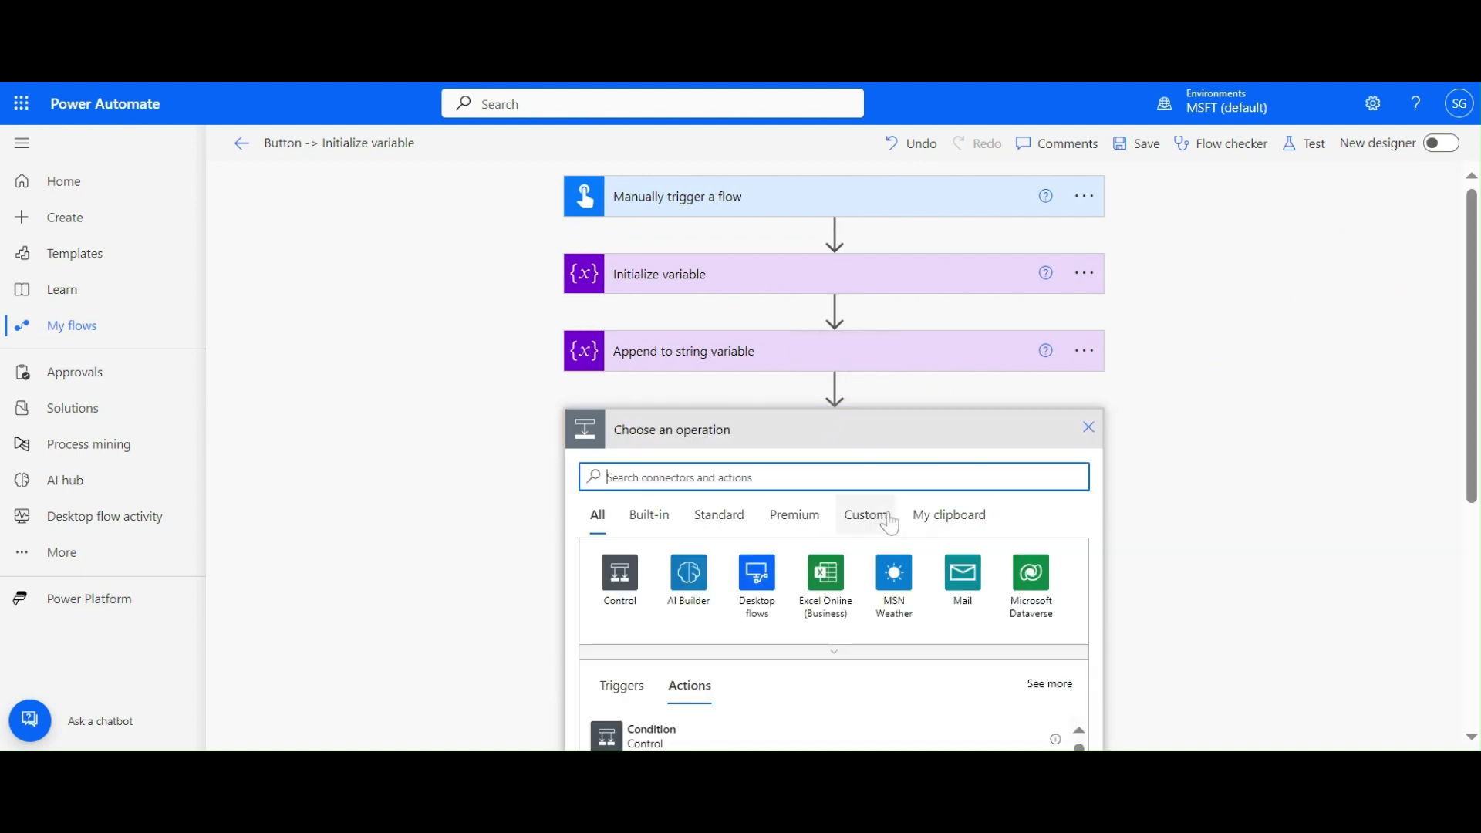
pyautogui.write('variabl')
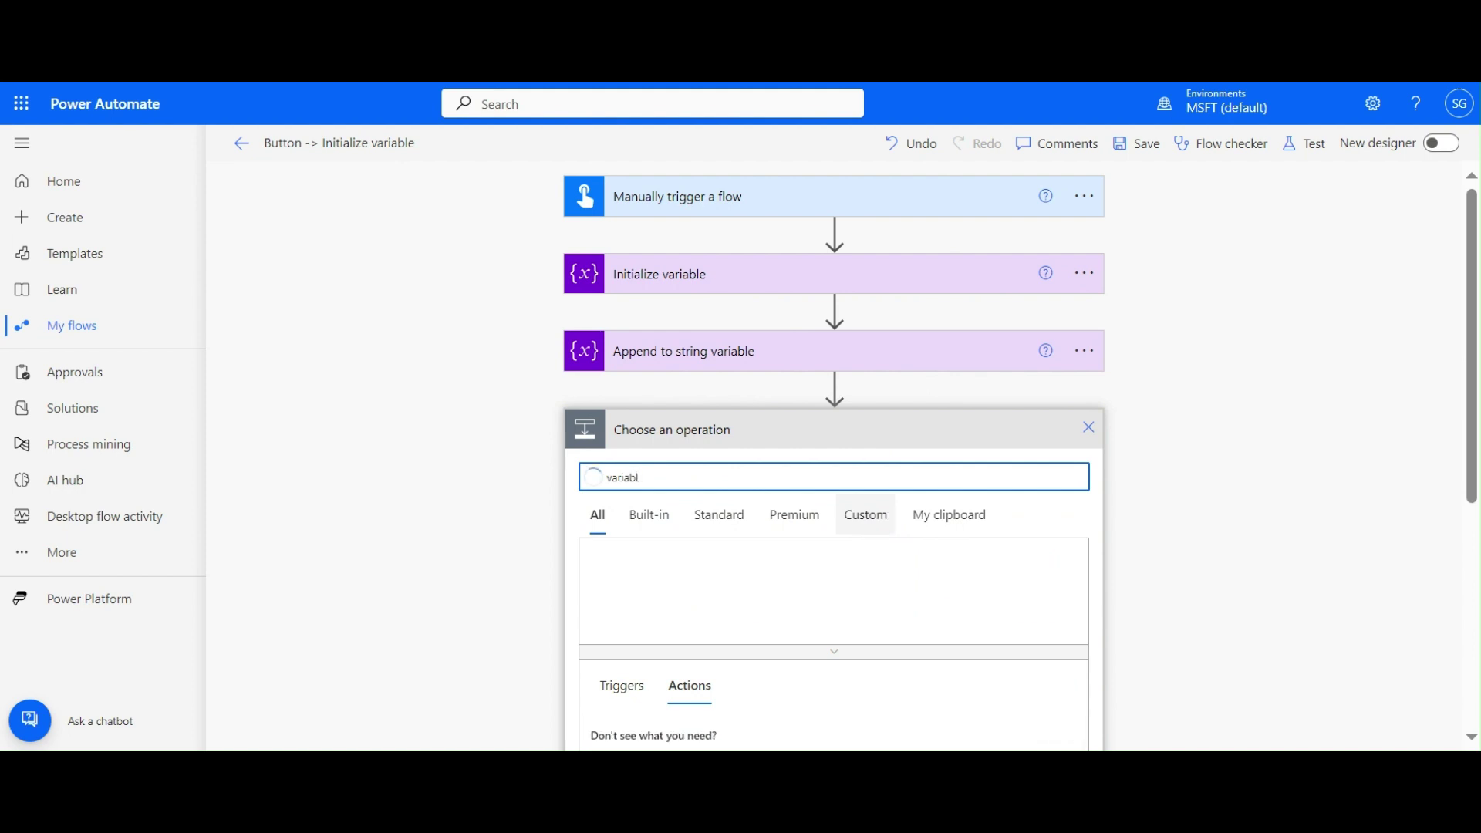
pyautogui.moveTo(1469, 376); pyautogui.dragTo(1468, 455)
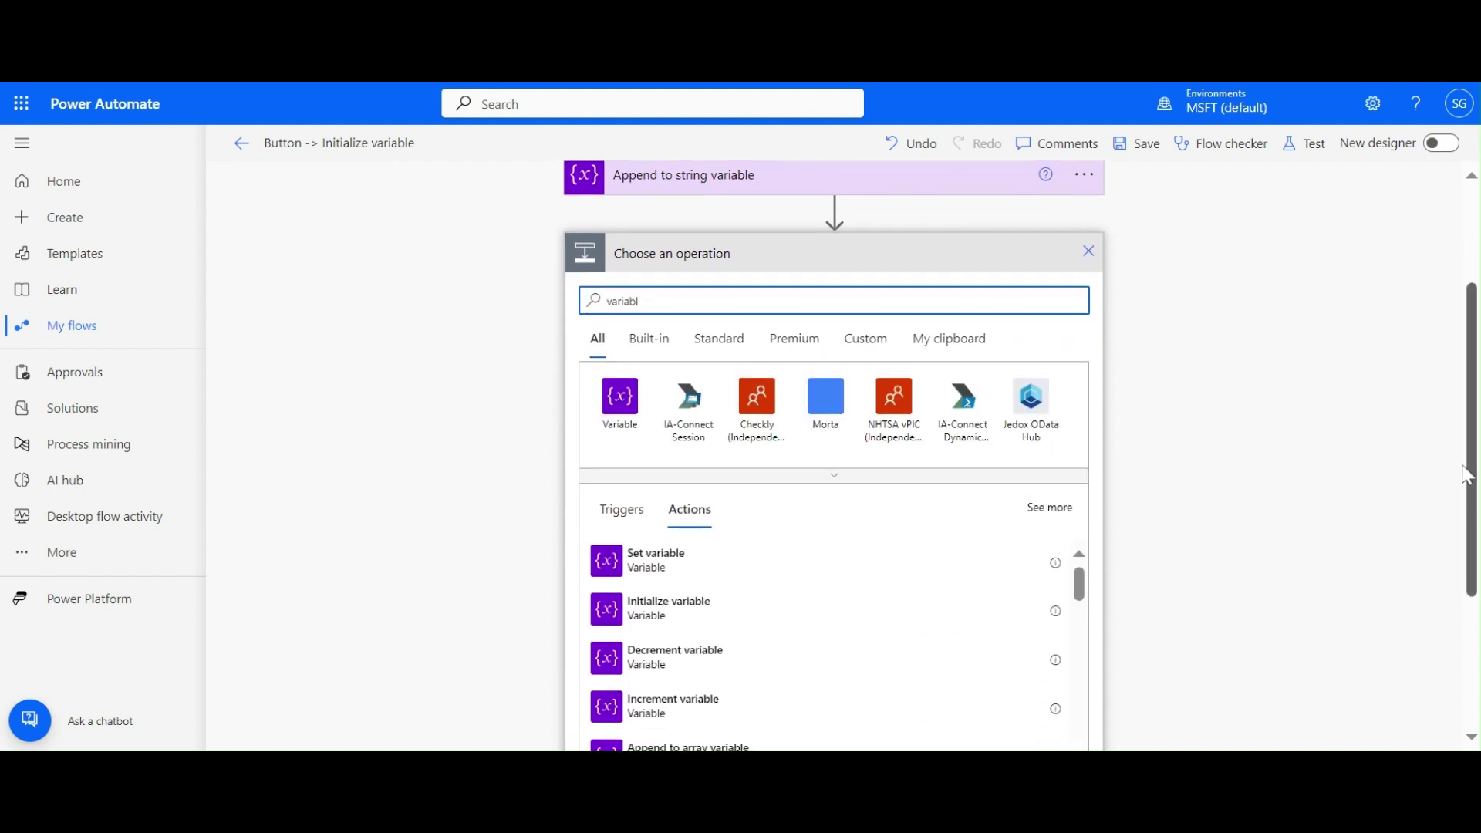
pyautogui.click(631, 413)
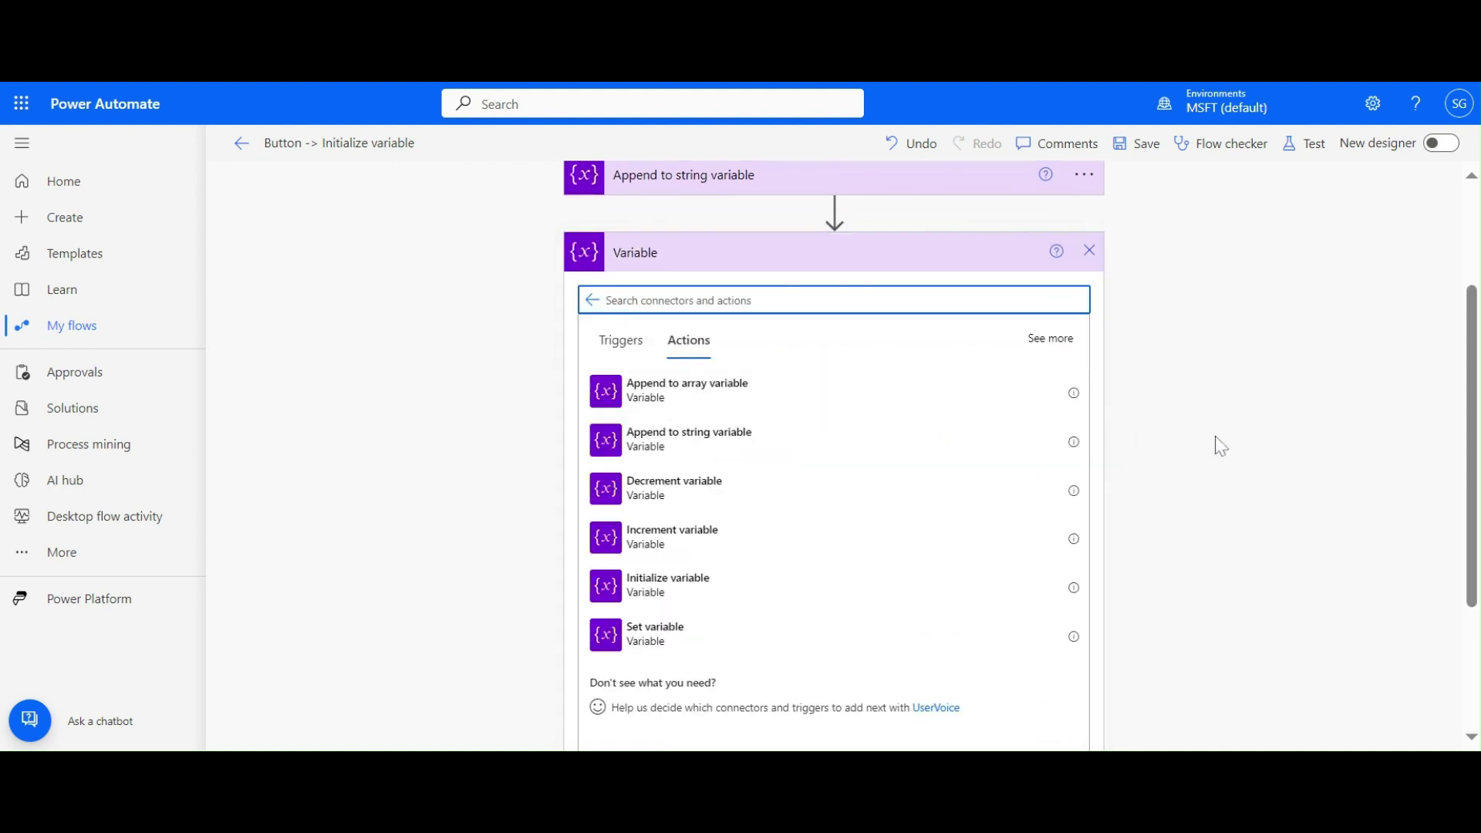
pyautogui.click(691, 394)
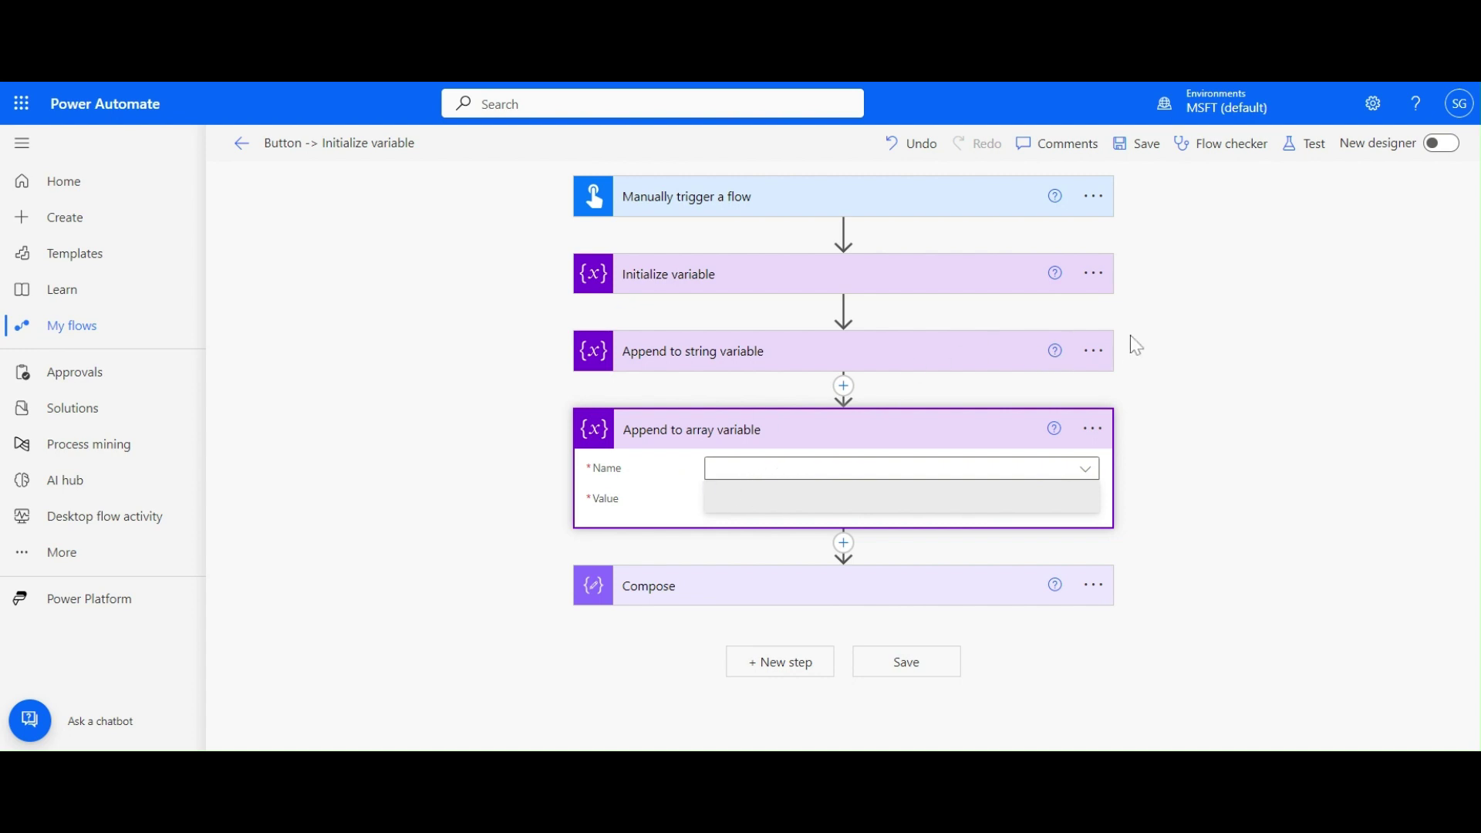
# Delete the Append to string variable action from the flow.
pyautogui.click(1098, 359)
pyautogui.click(1165, 606)
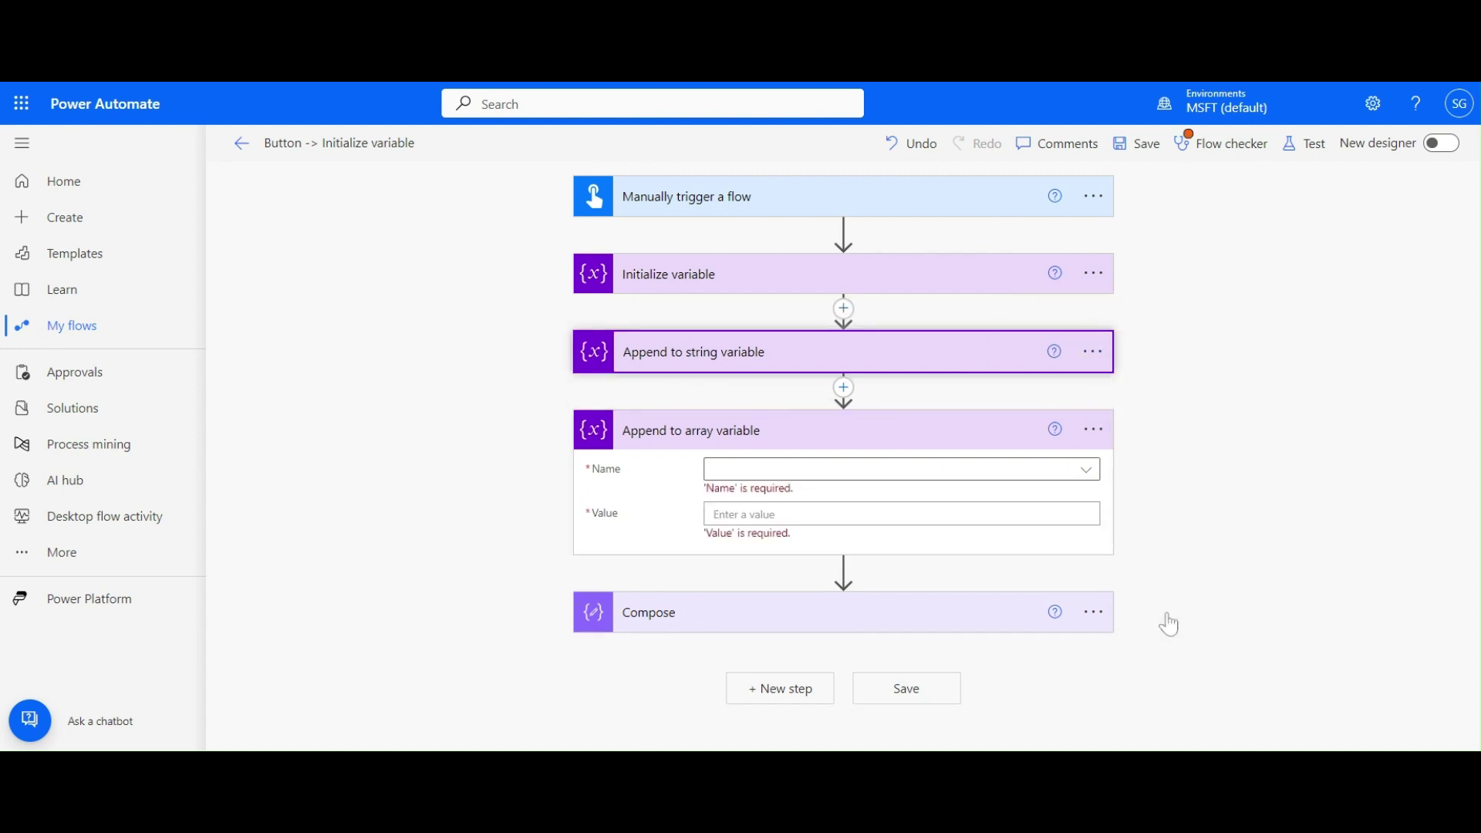
pyautogui.click(763, 463)
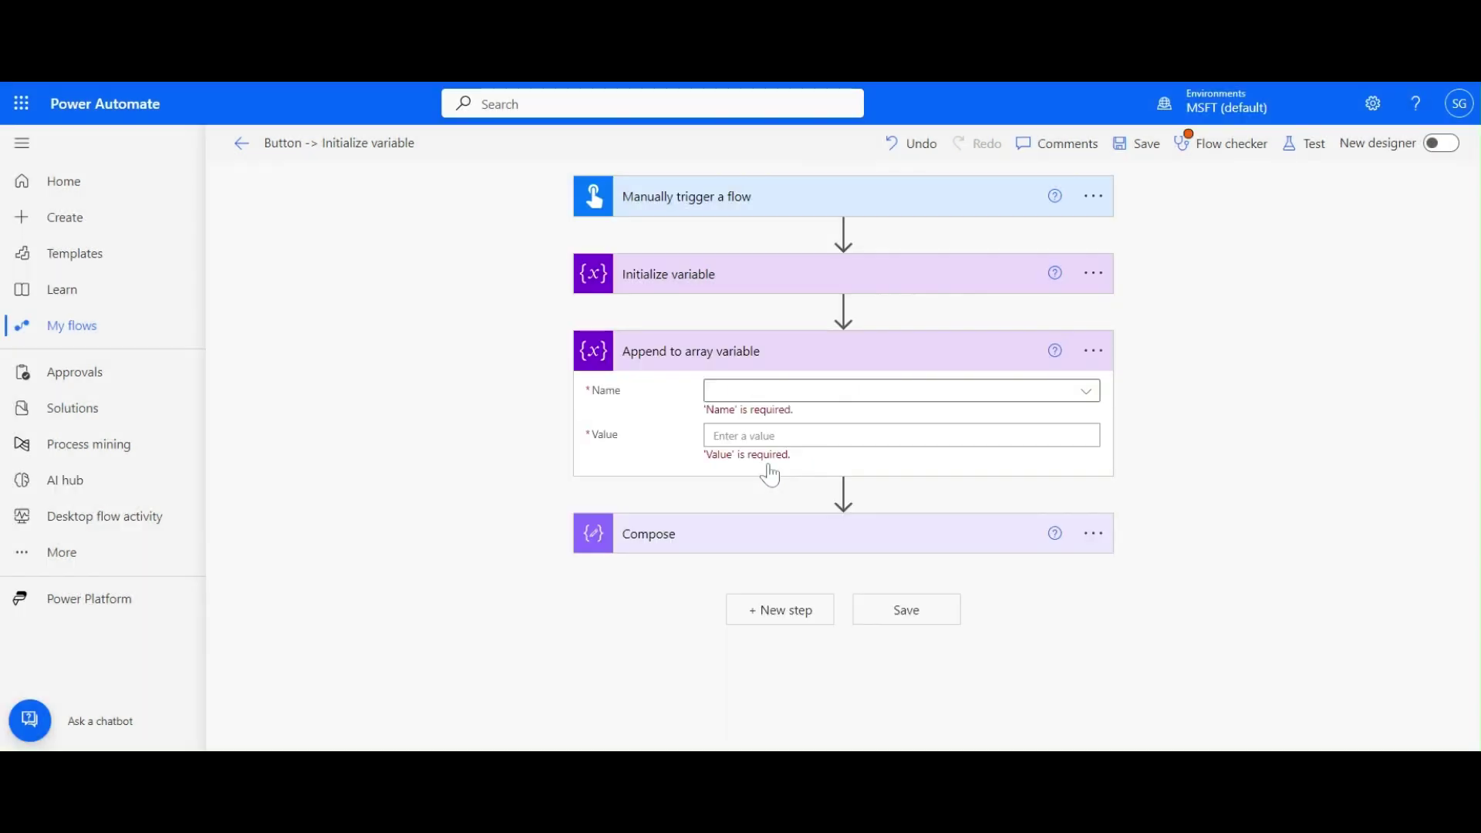
# Change the type of Var to Array in the Initialize variable action.
pyautogui.click(720, 285)
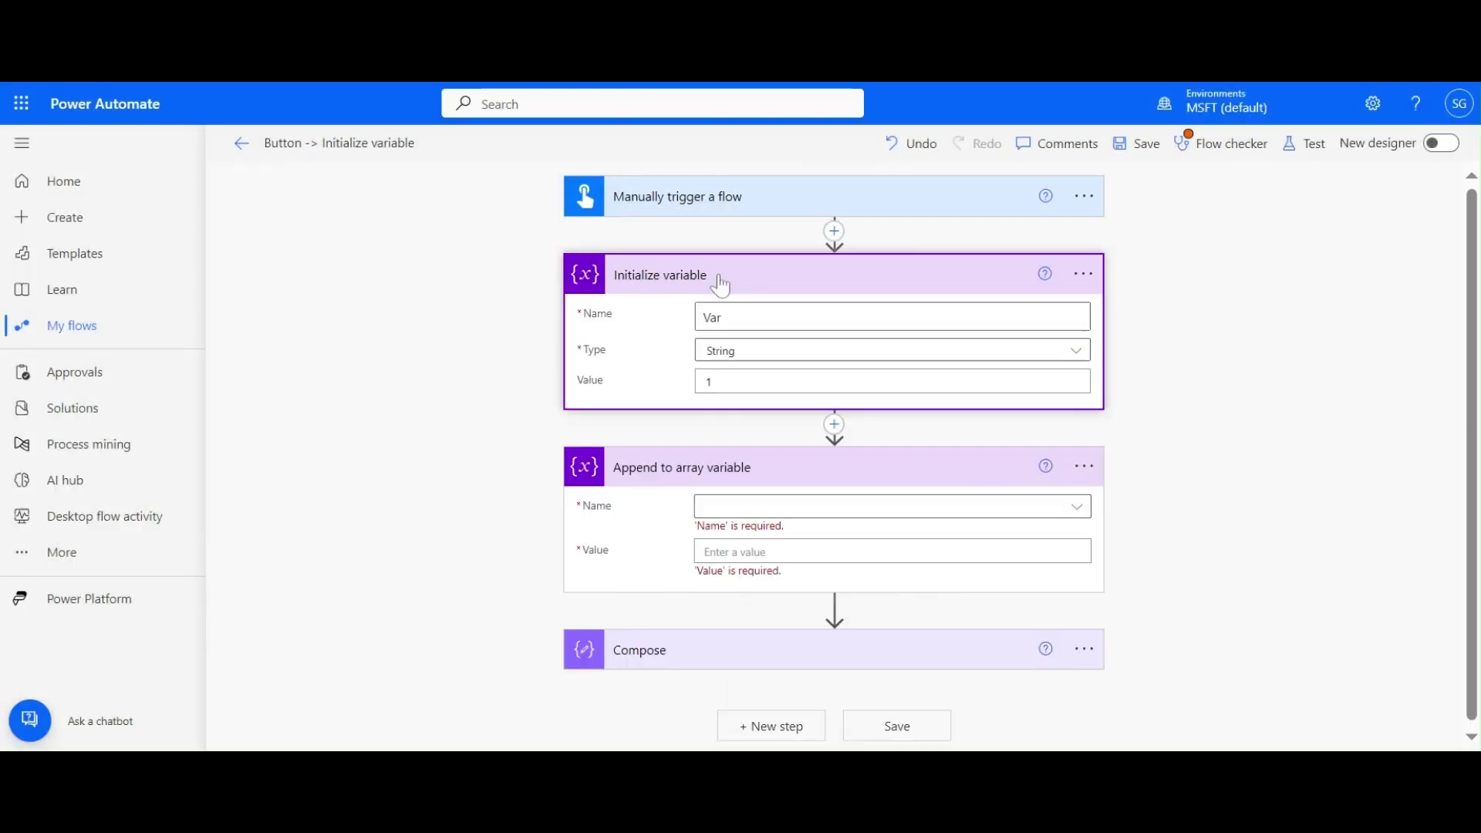
pyautogui.click(1054, 353)
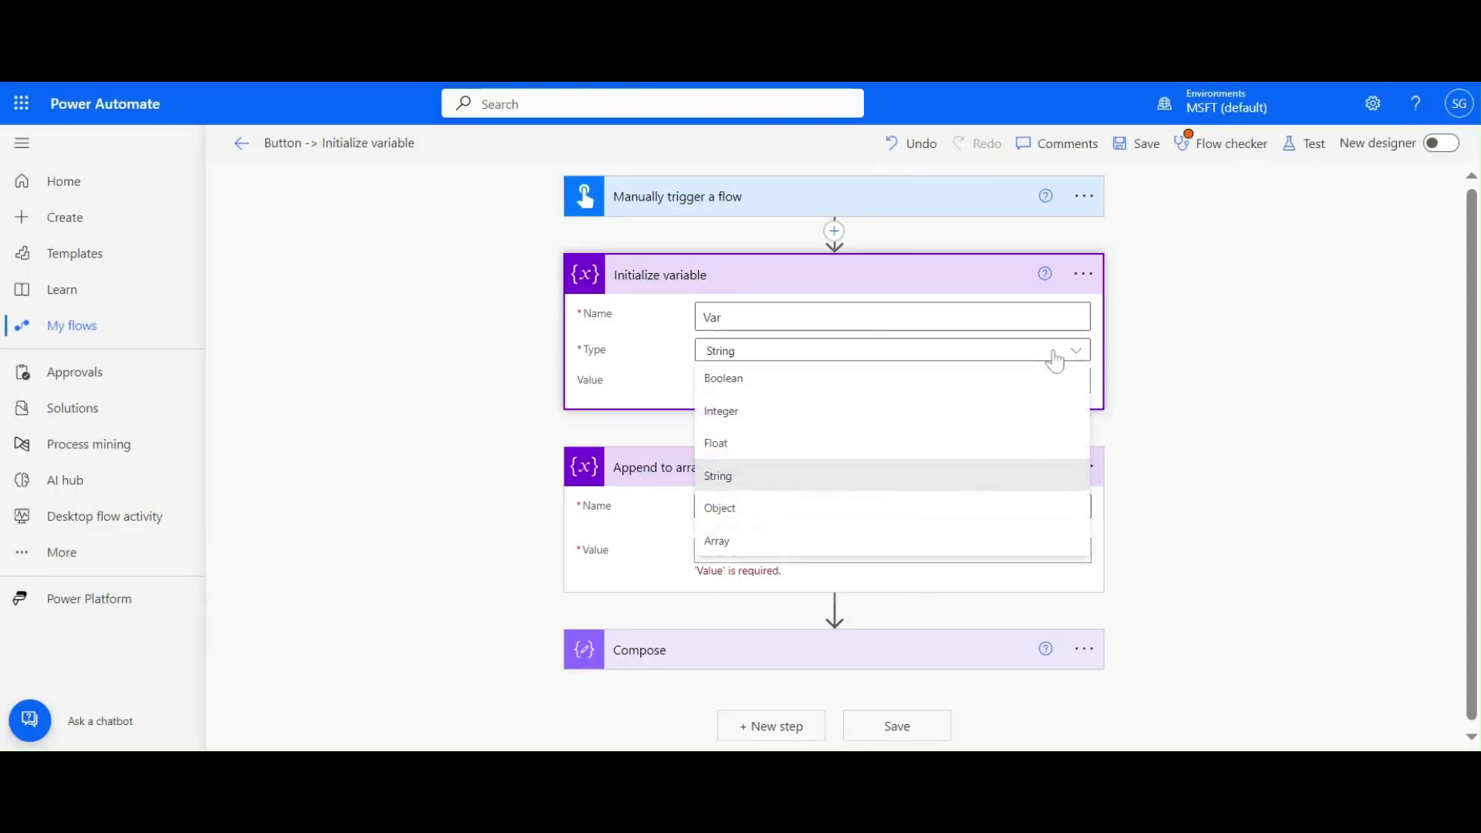
pyautogui.click(716, 542)
# Configure the Append to array variable action to append the value 2 to Var.
pyautogui.click(1080, 510)
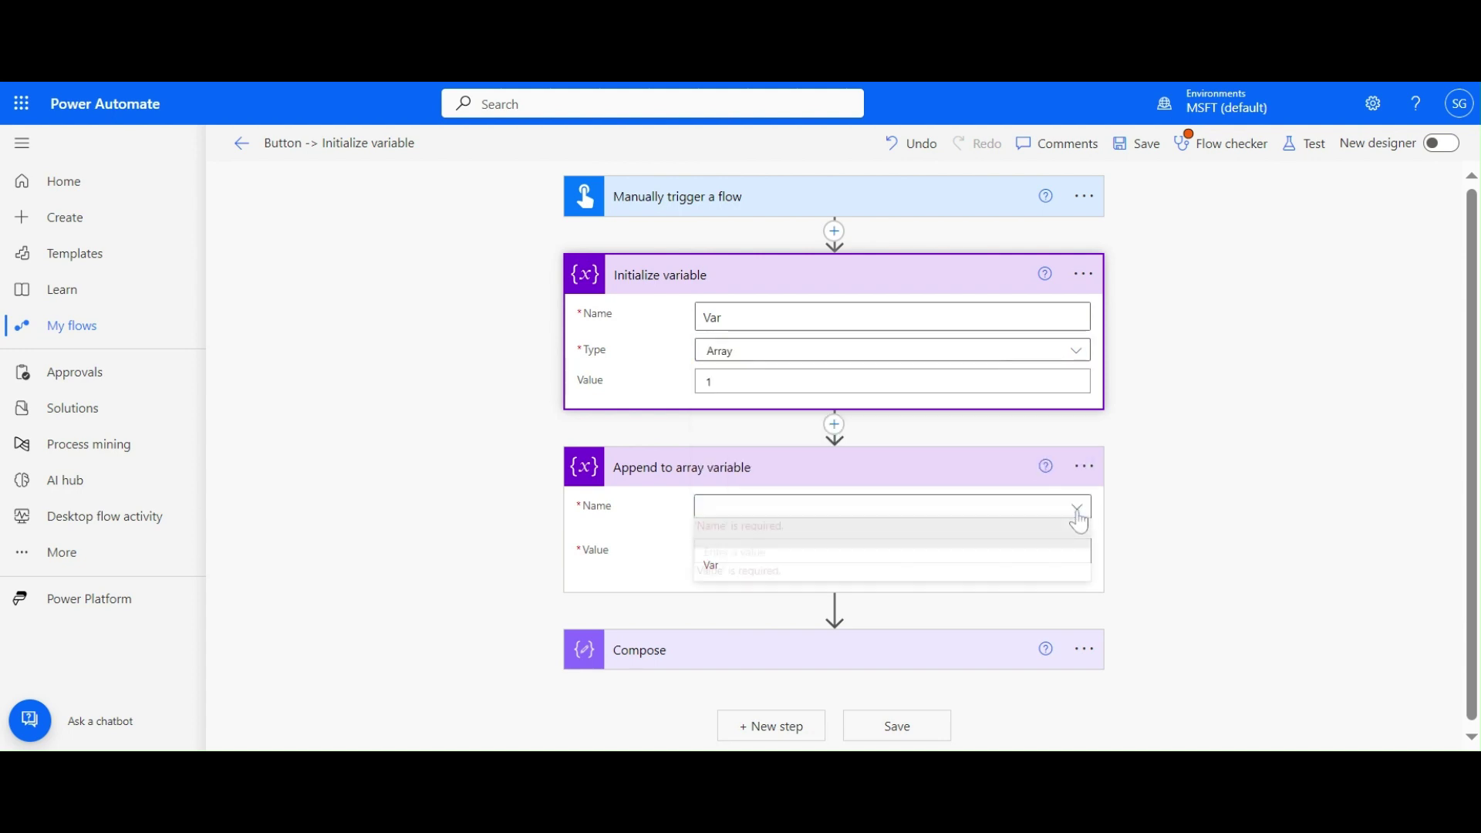
pyautogui.click(711, 566)
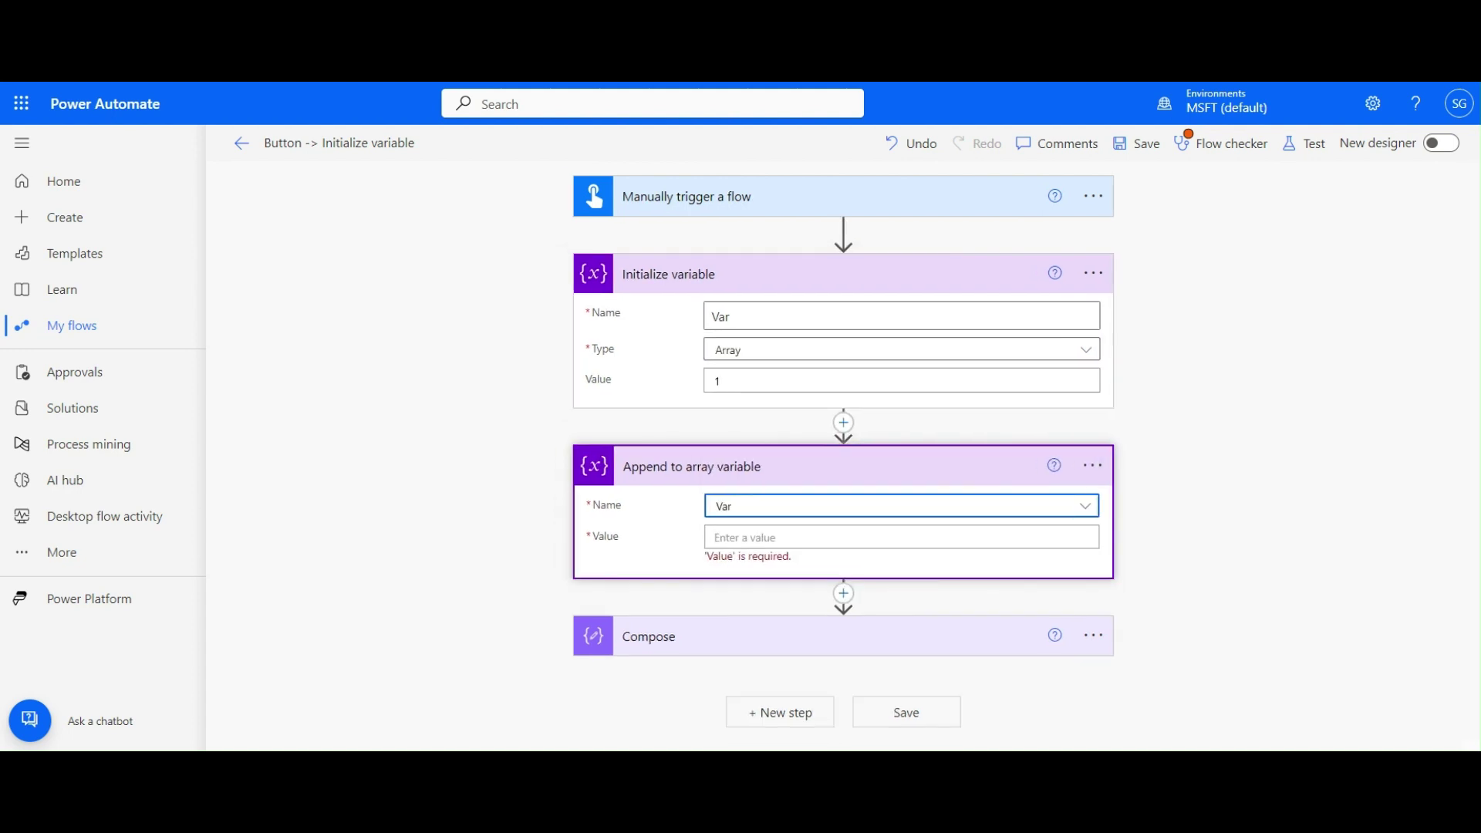
pyautogui.click(716, 536)
pyautogui.write('2')
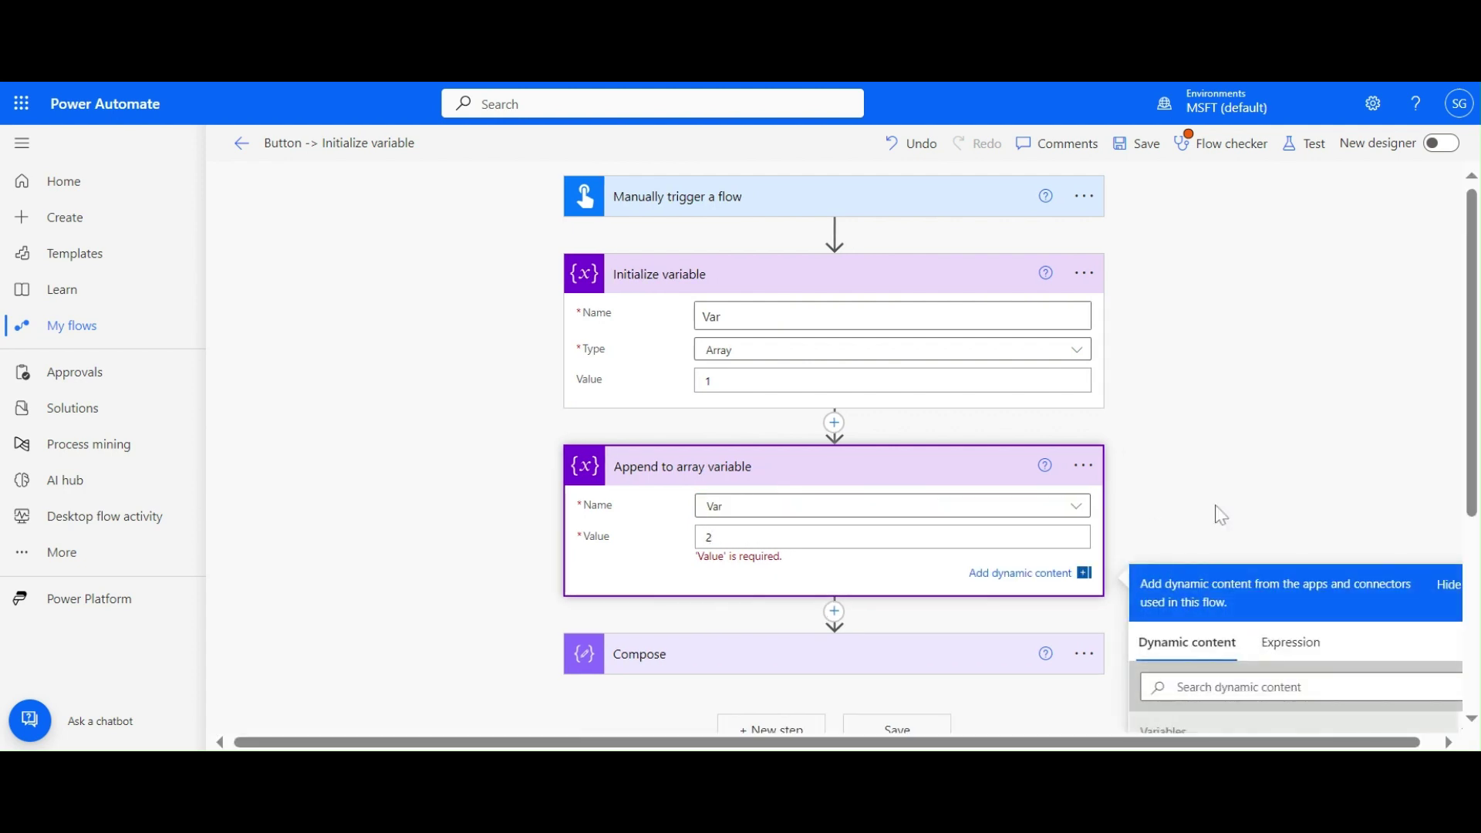
pyautogui.click(1246, 518)
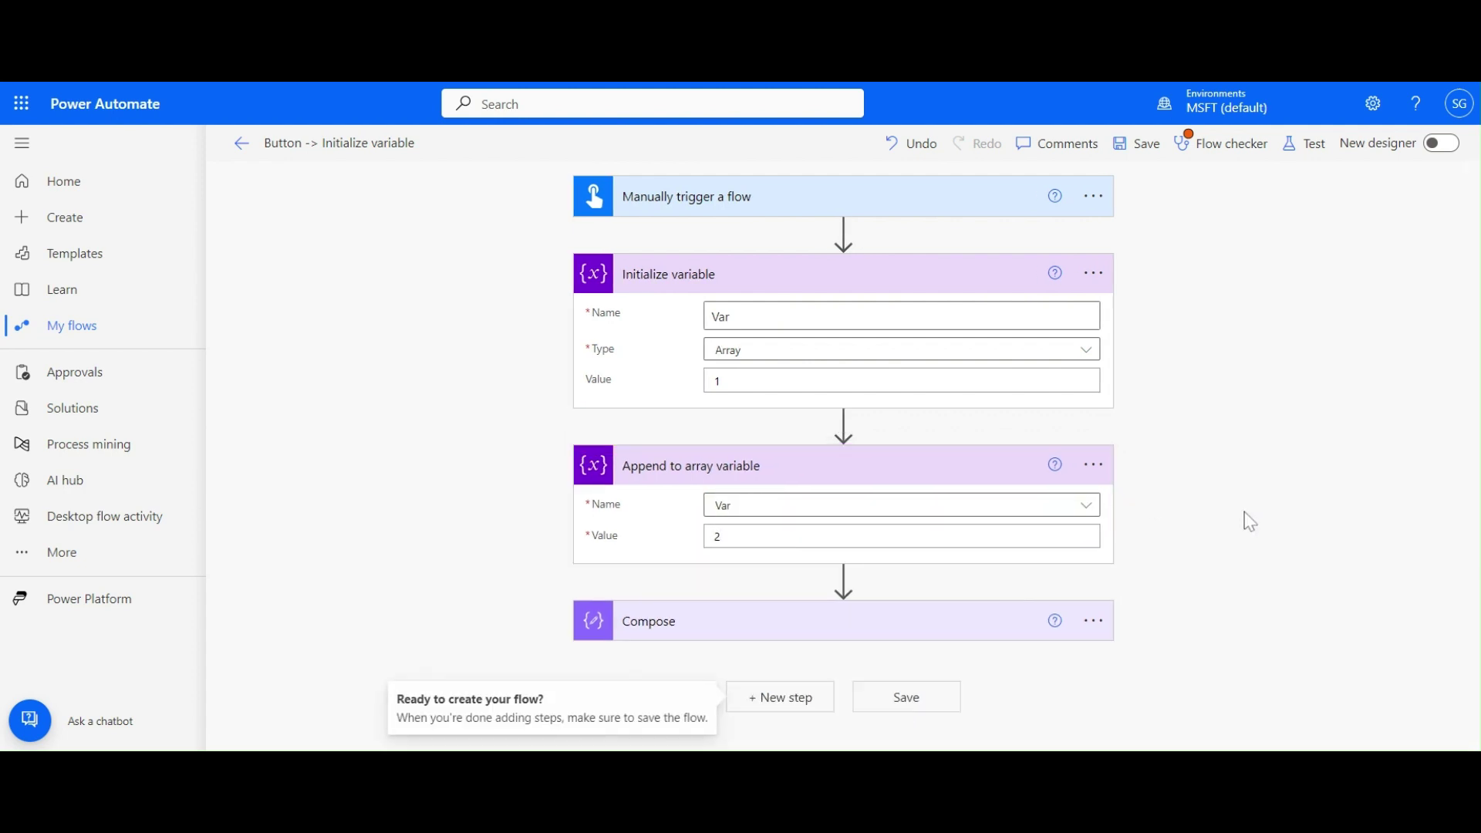
# Save the flow with its array append action and run it as a manual test.
pyautogui.click(1297, 146)
pyautogui.click(1203, 720)
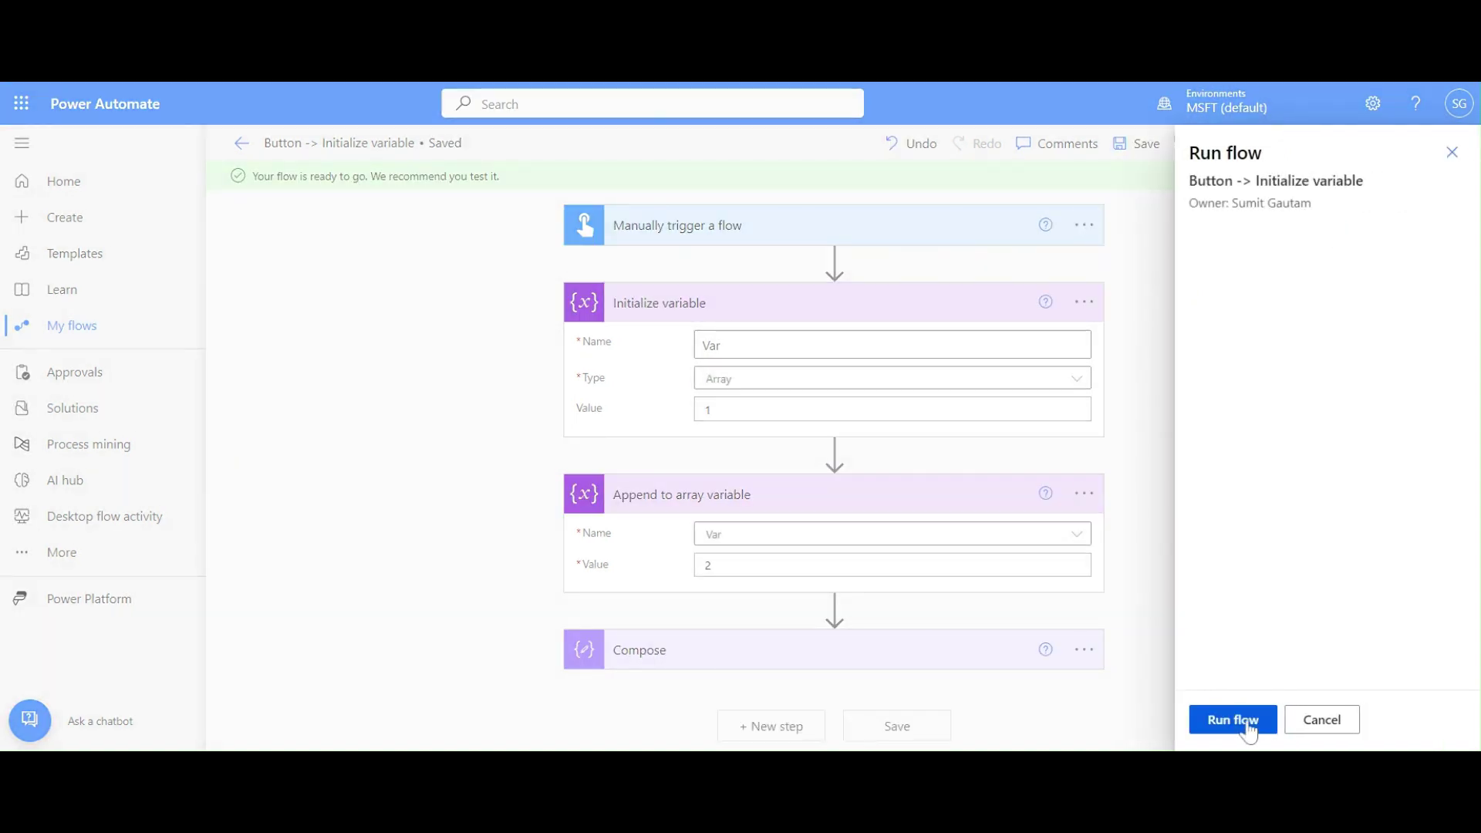
pyautogui.click(1246, 723)
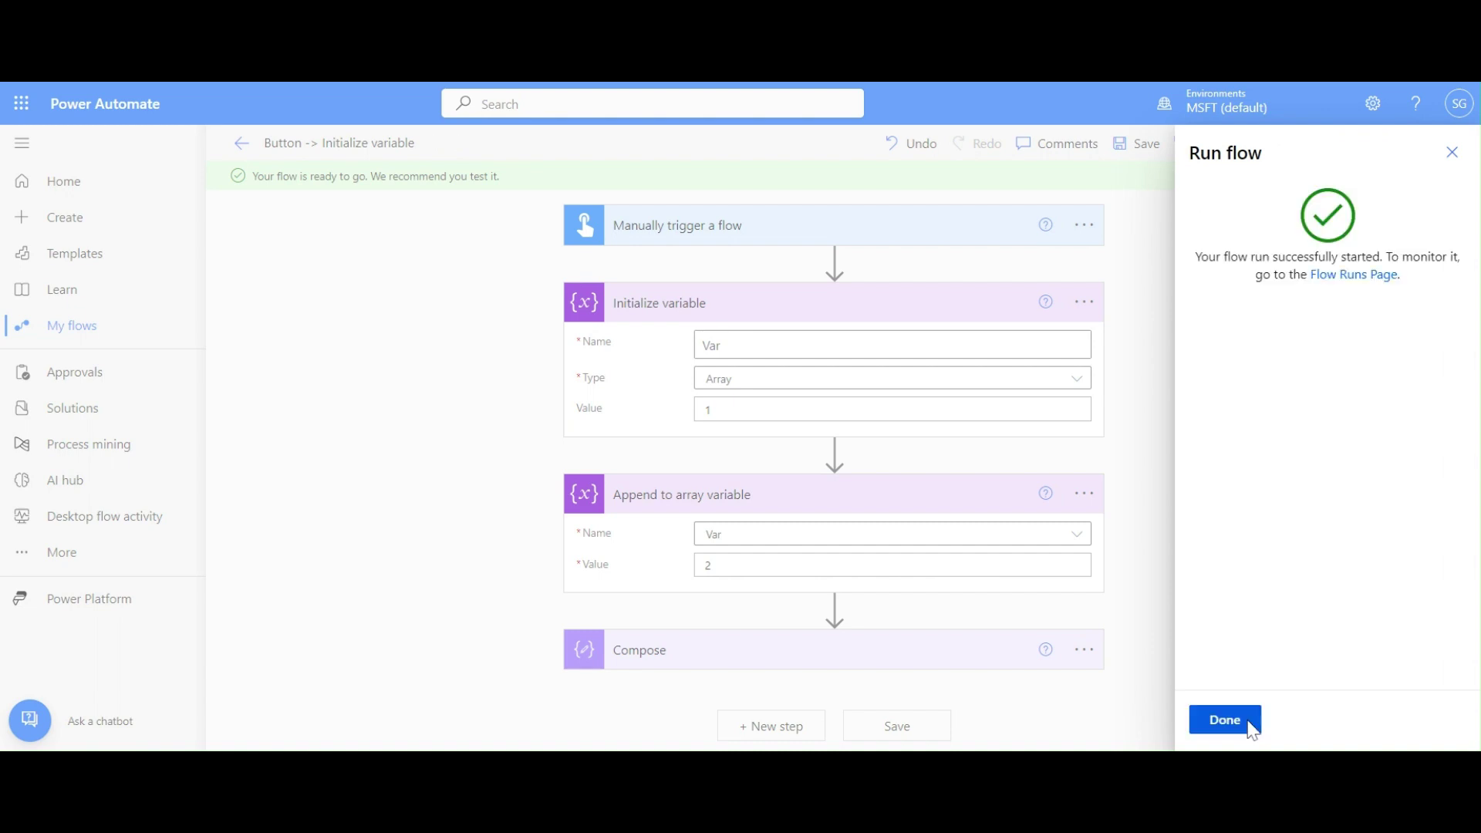
pyautogui.click(1234, 720)
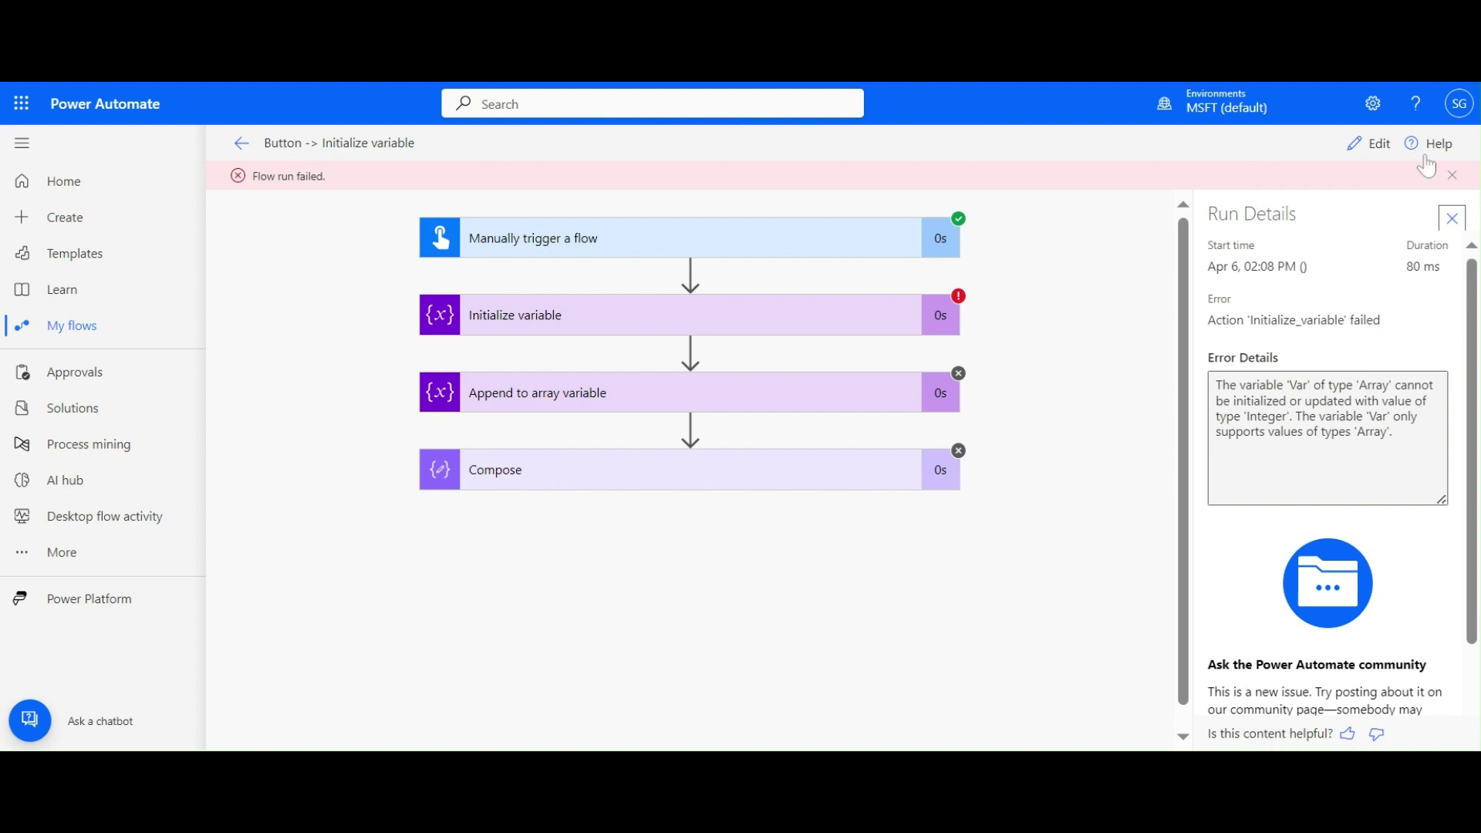
# Return to editing the flow and set the initial value of Var to [1] in the Initialize variable action.
pyautogui.click(1368, 143)
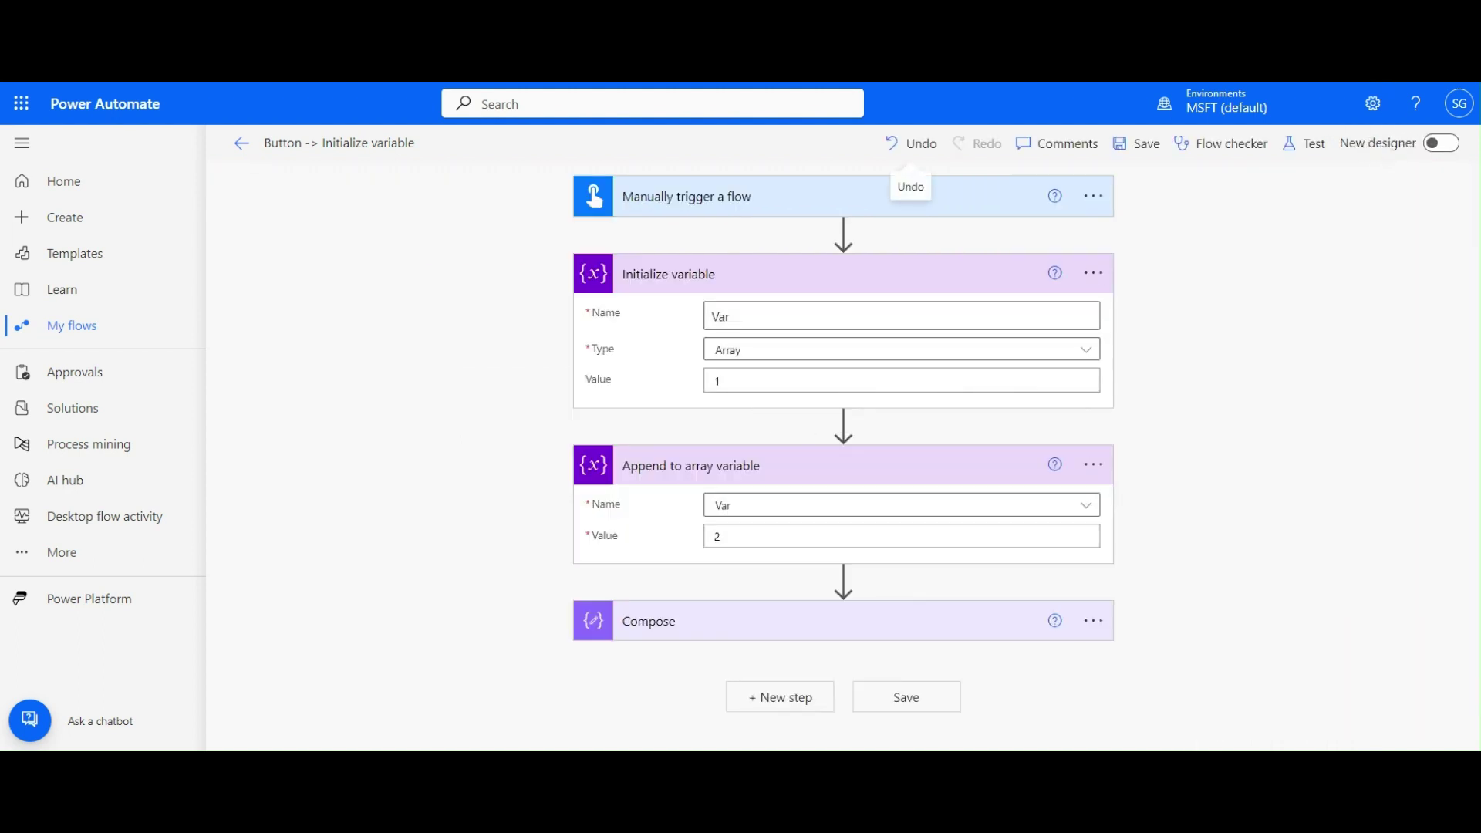
pyautogui.click(716, 380)
pyautogui.write('[')
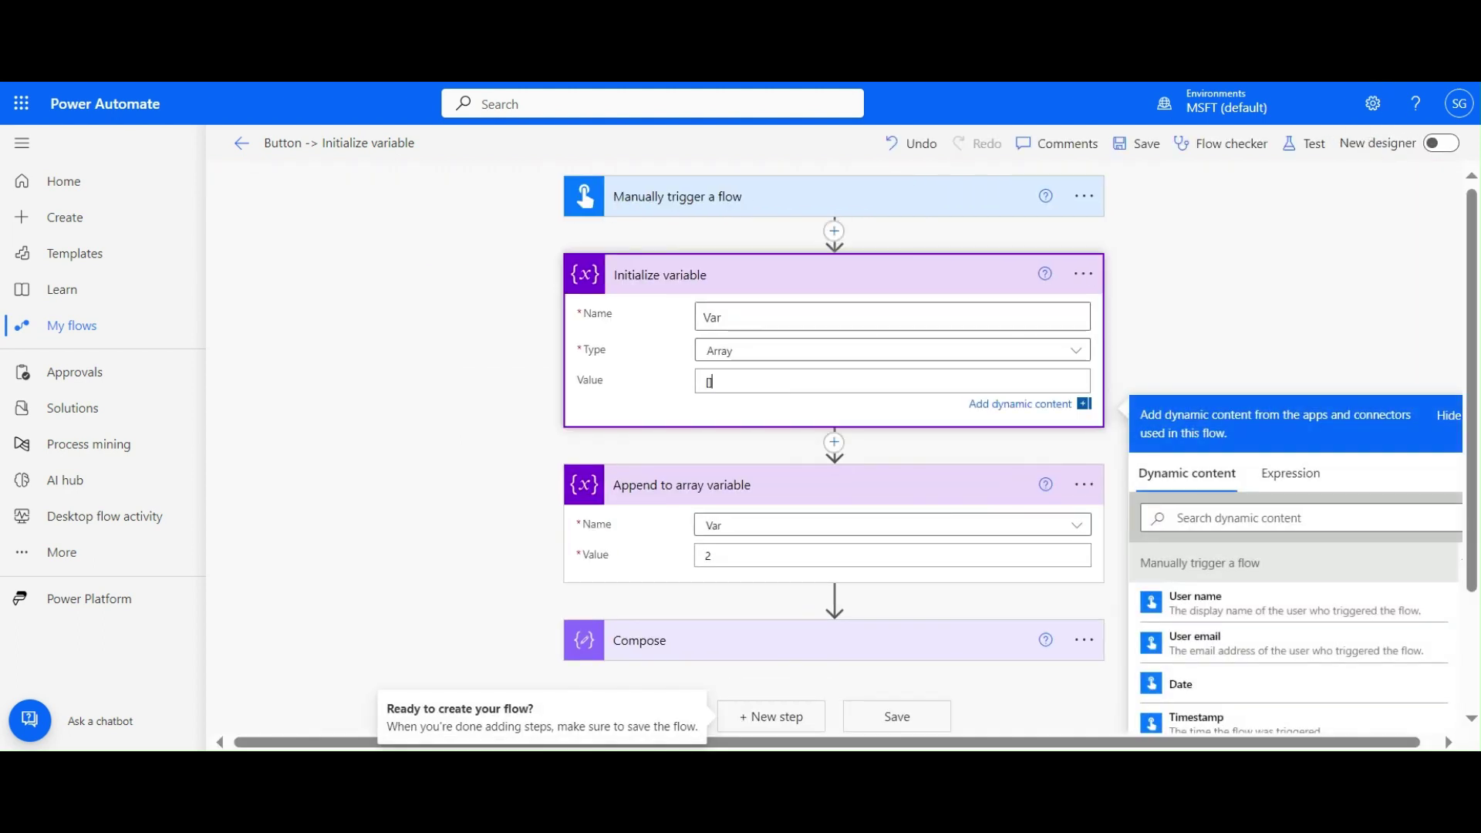
pyautogui.write(']')
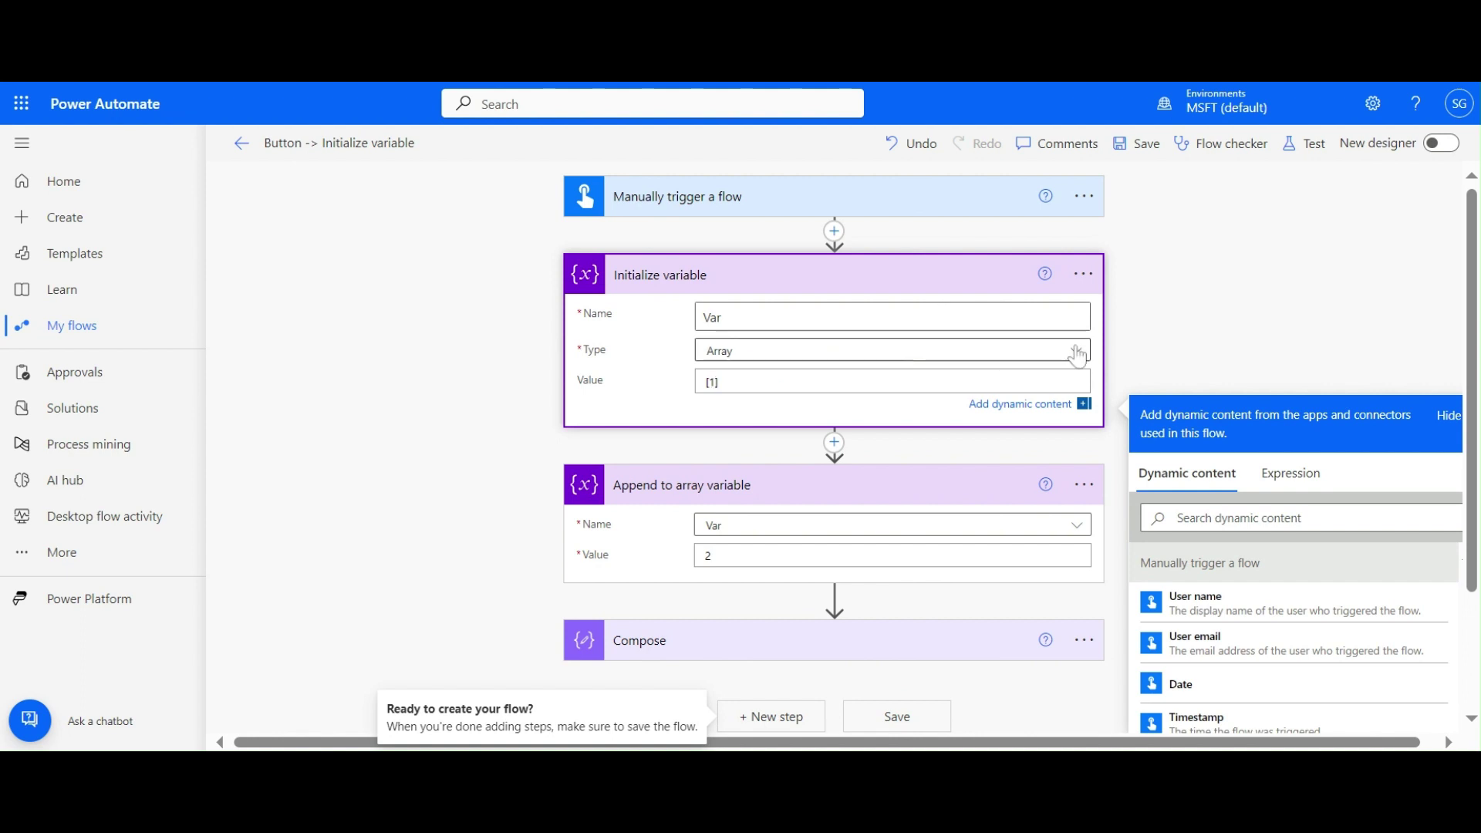
pyautogui.click(1234, 313)
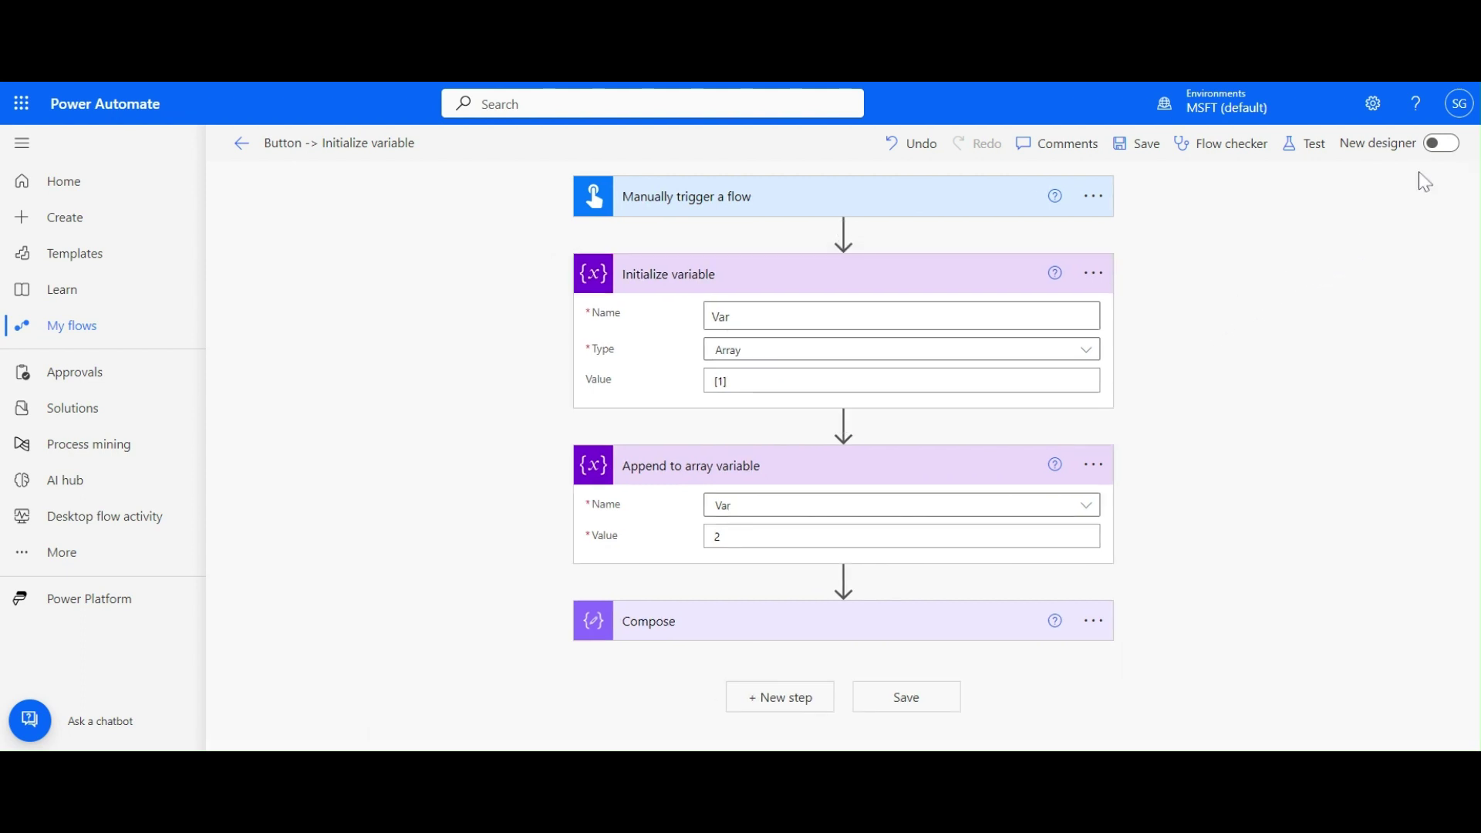
# Save the corrected flow and run a manual test again.
pyautogui.click(1296, 145)
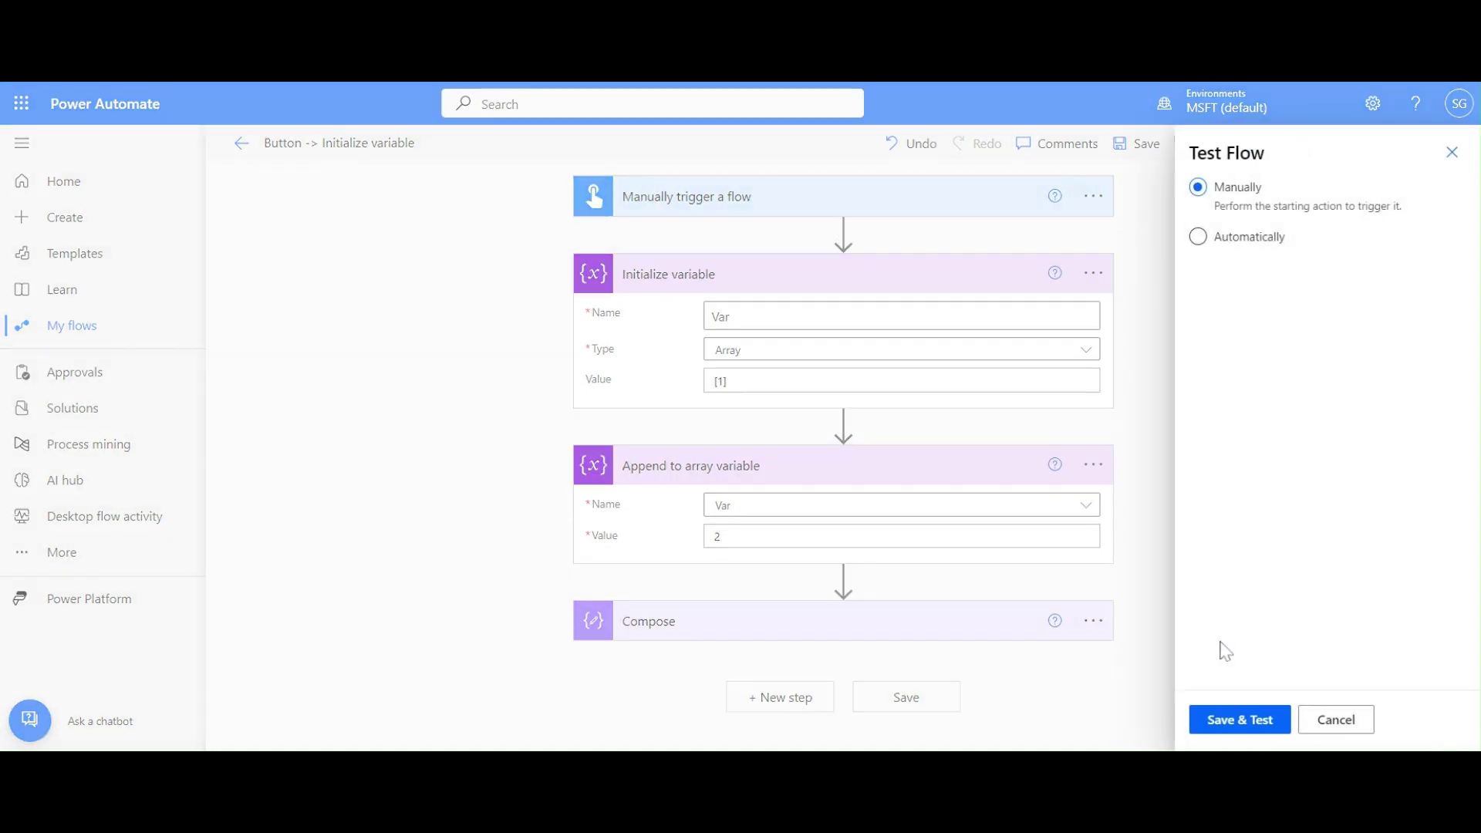
pyautogui.click(1222, 725)
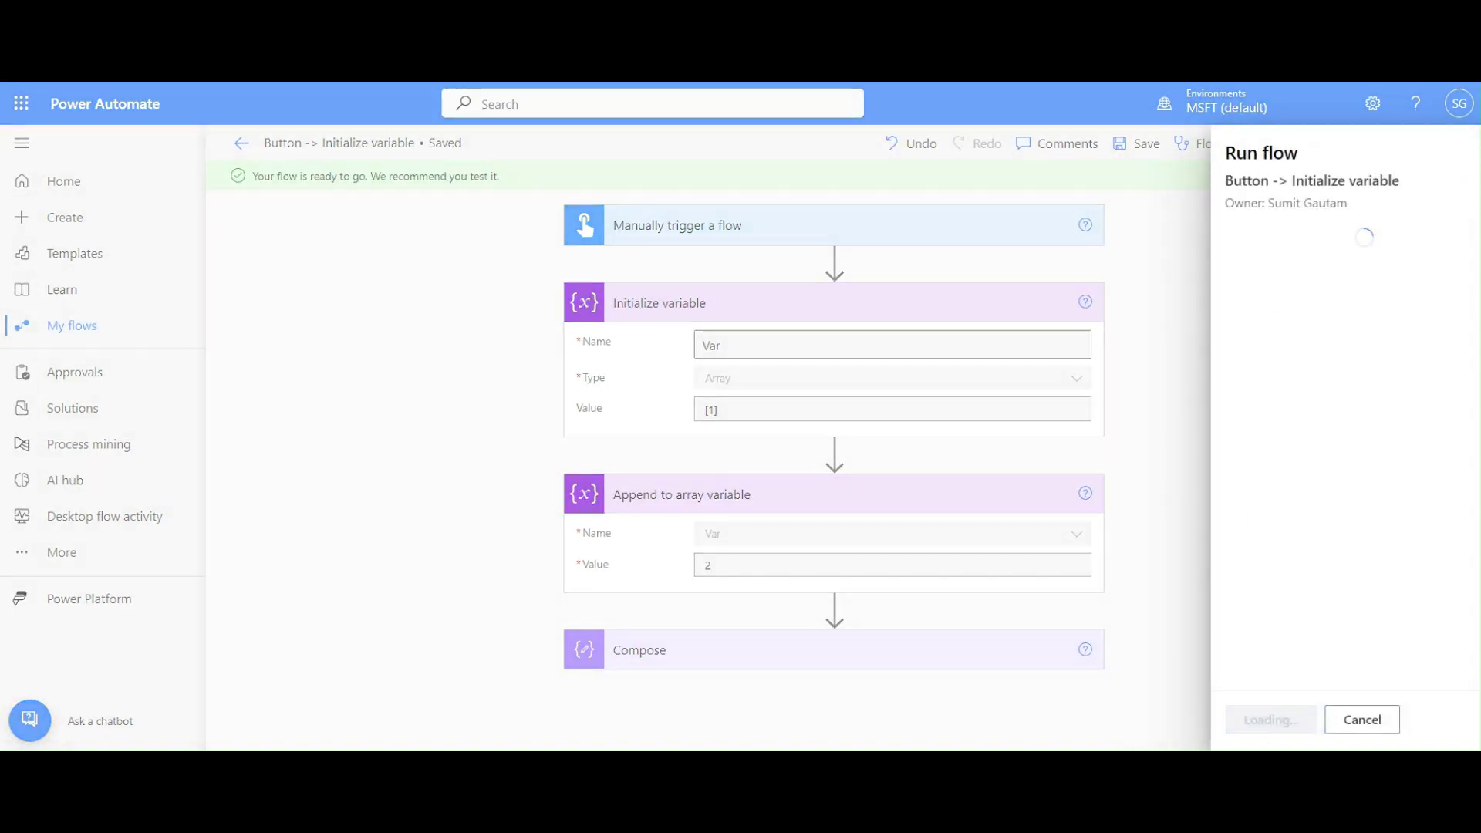
pyautogui.click(1221, 725)
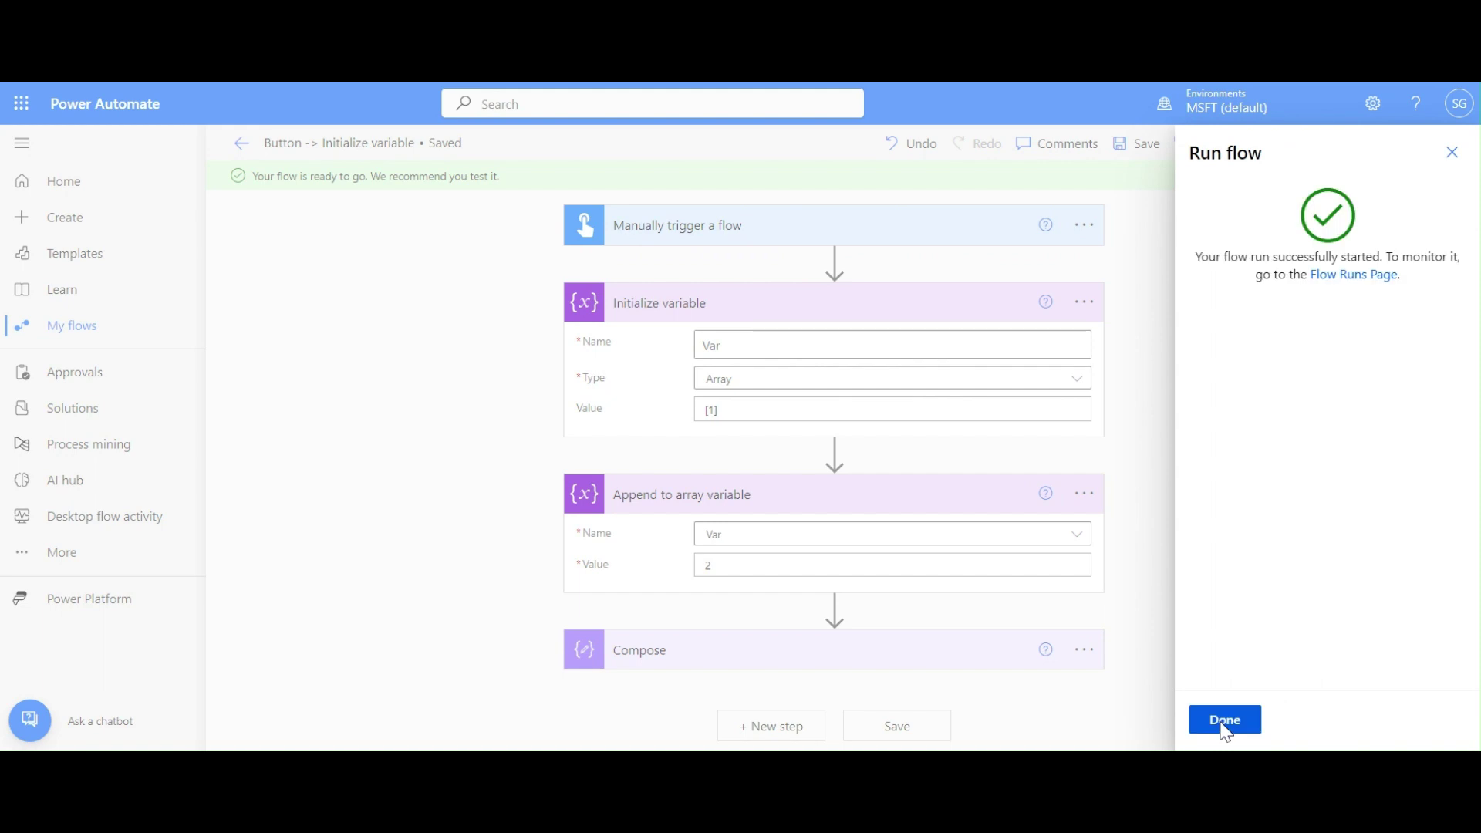
pyautogui.click(1224, 721)
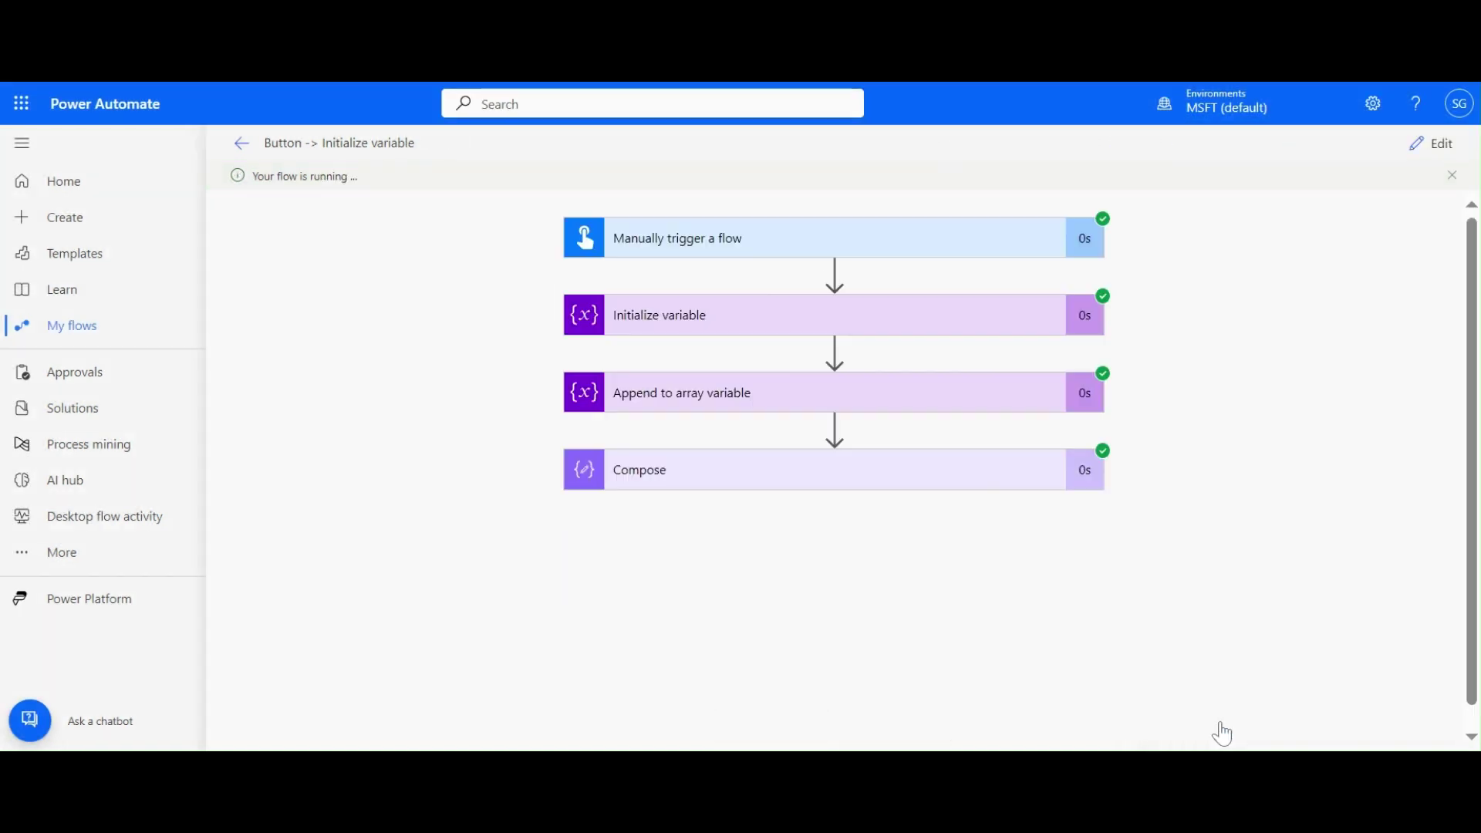
# Examine the run details of the Initialize variable, Append to array variable and Compose actions.
pyautogui.click(692, 331)
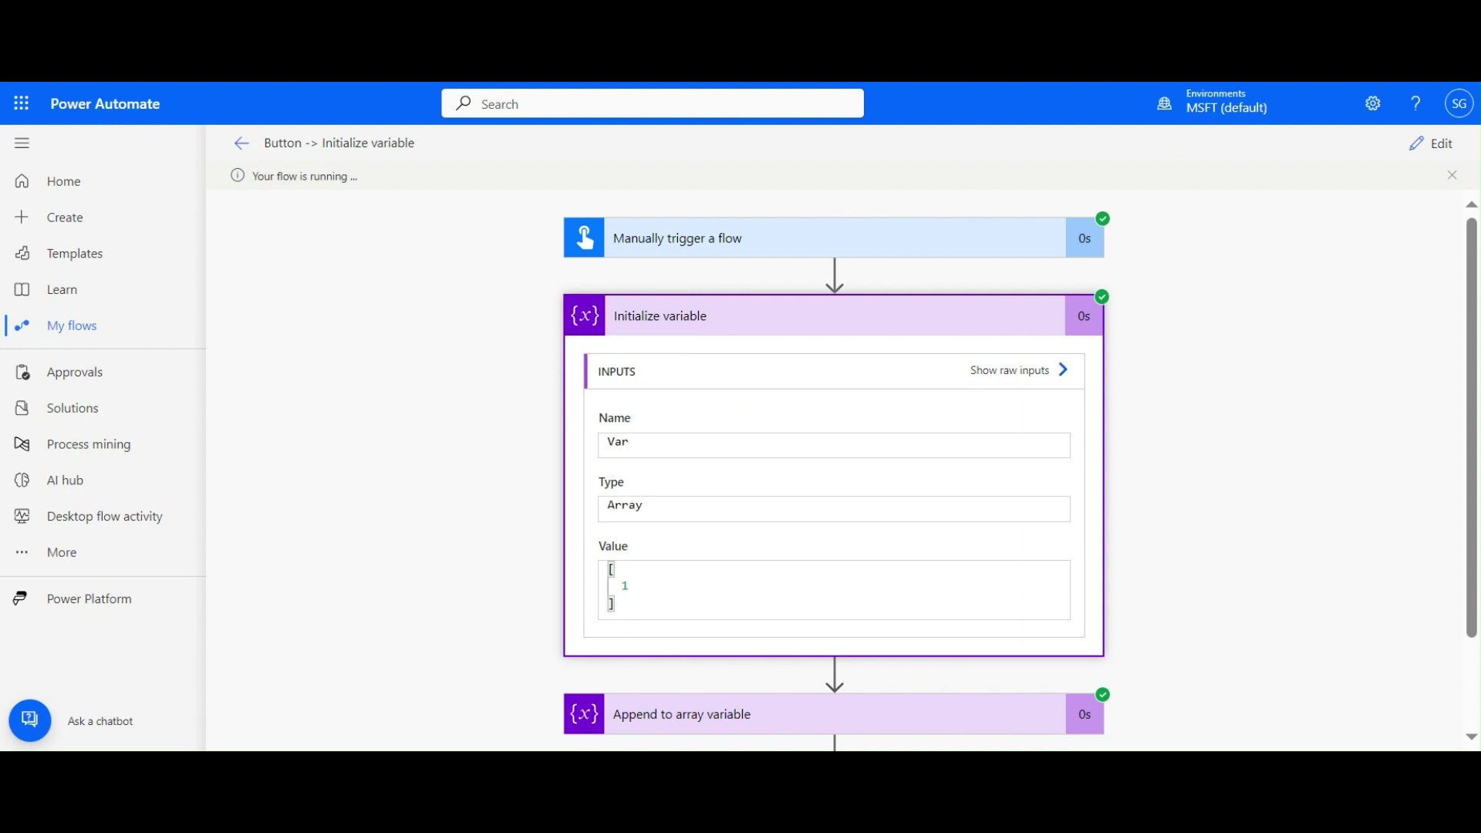
pyautogui.click(723, 317)
pyautogui.click(709, 401)
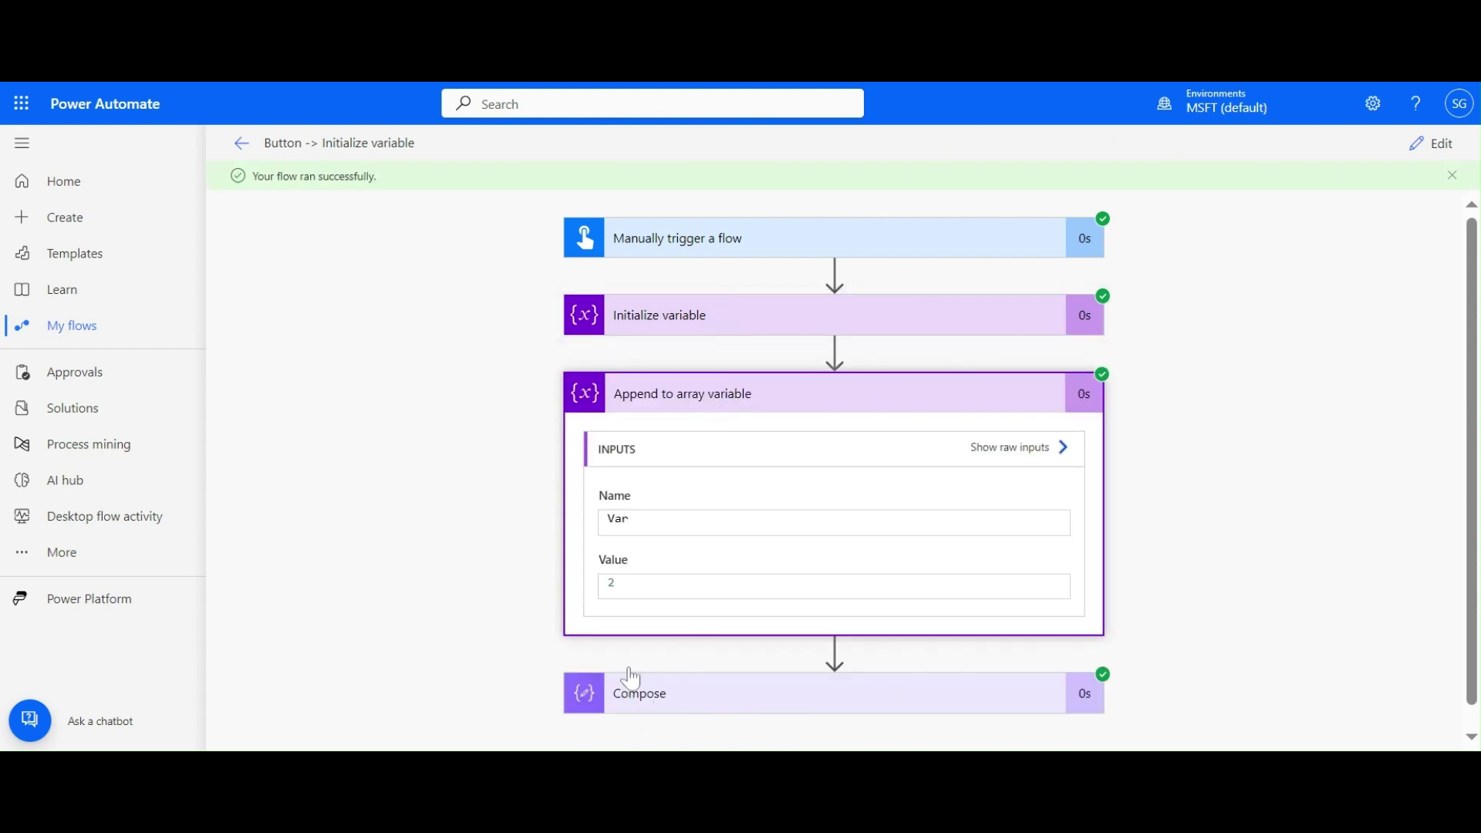
pyautogui.click(713, 692)
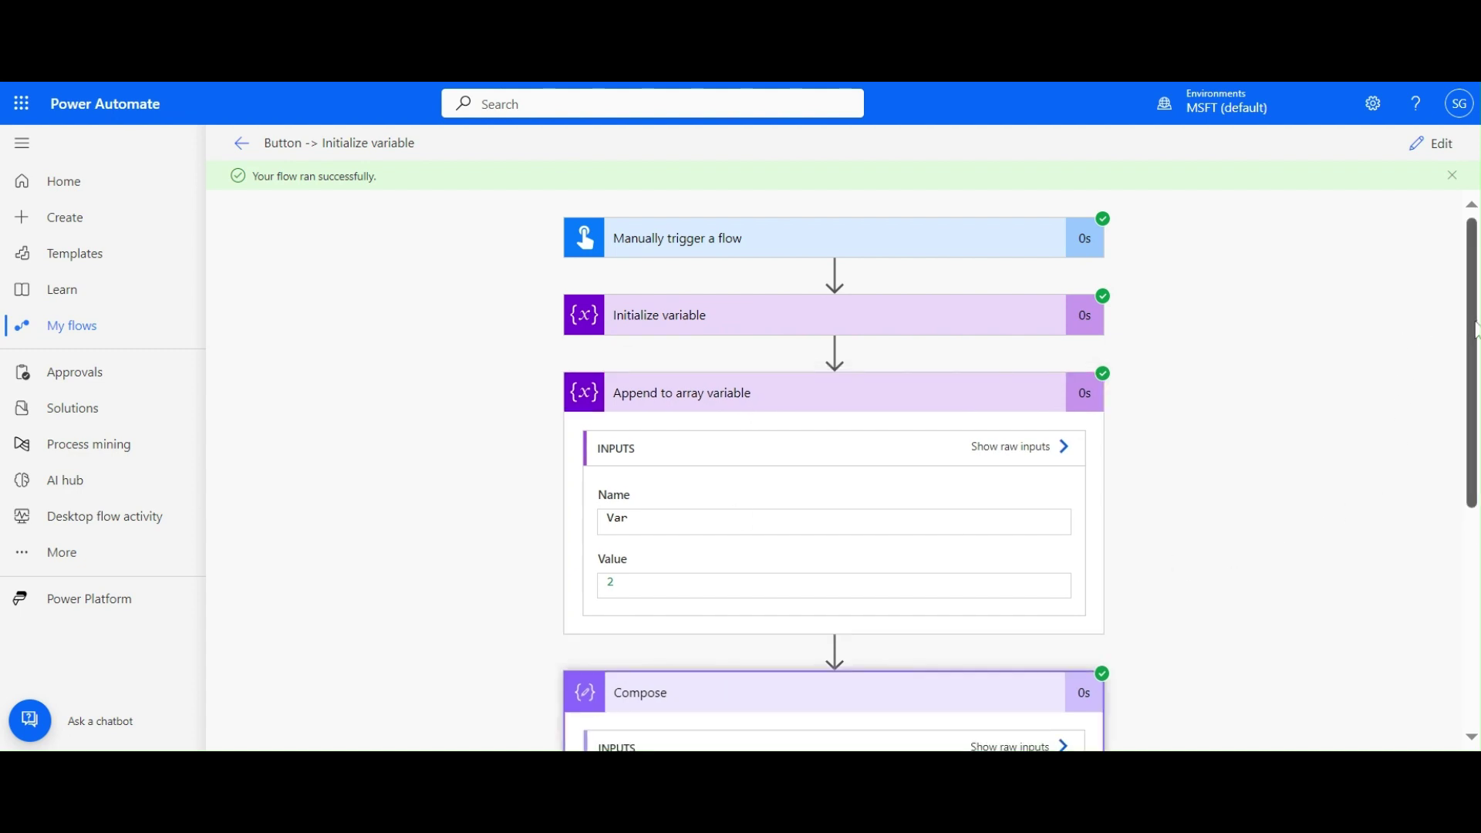
pyautogui.moveTo(1473, 328); pyautogui.dragTo(1467, 505)
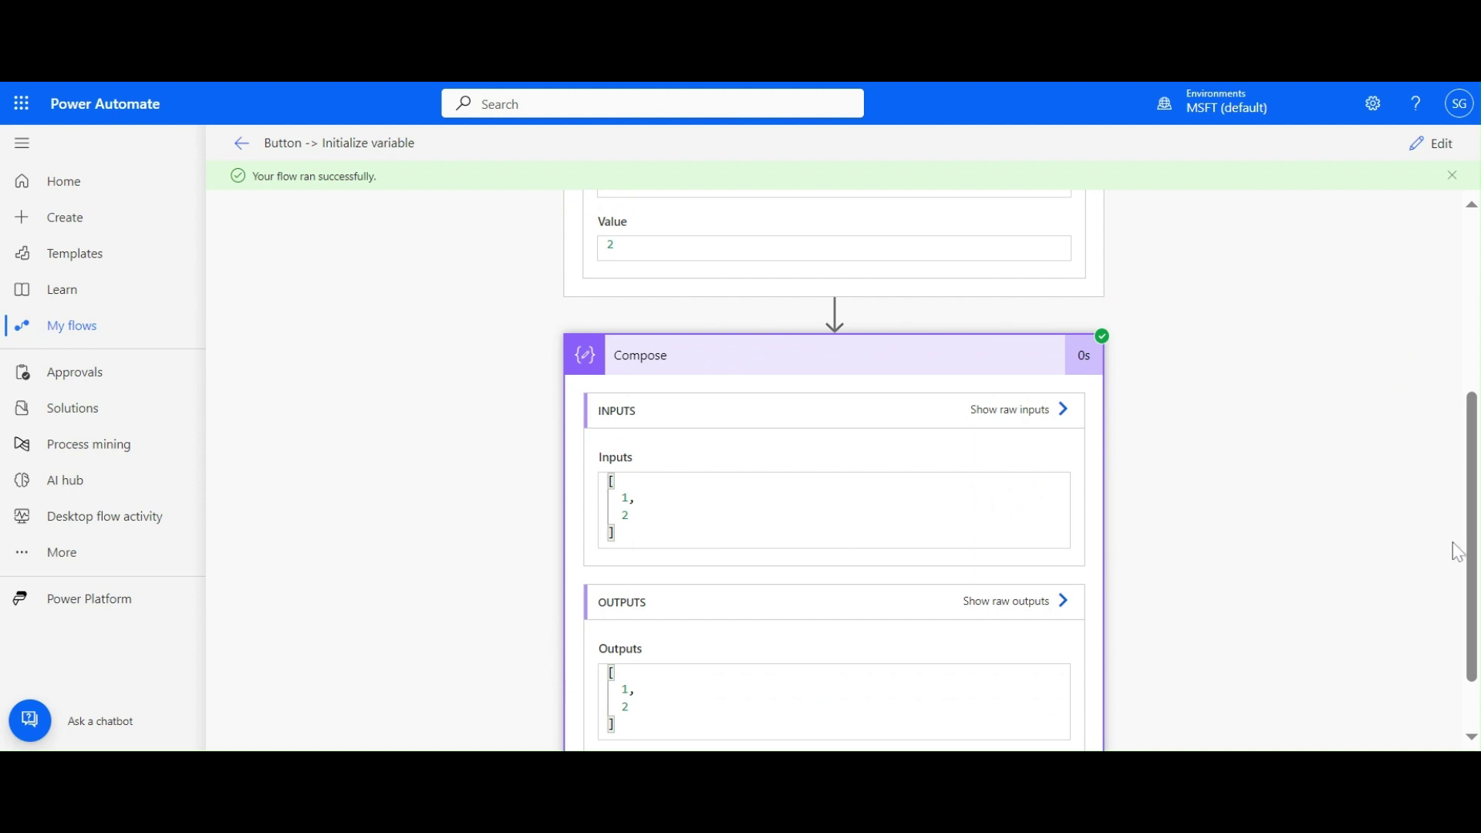
pyautogui.click(931, 357)
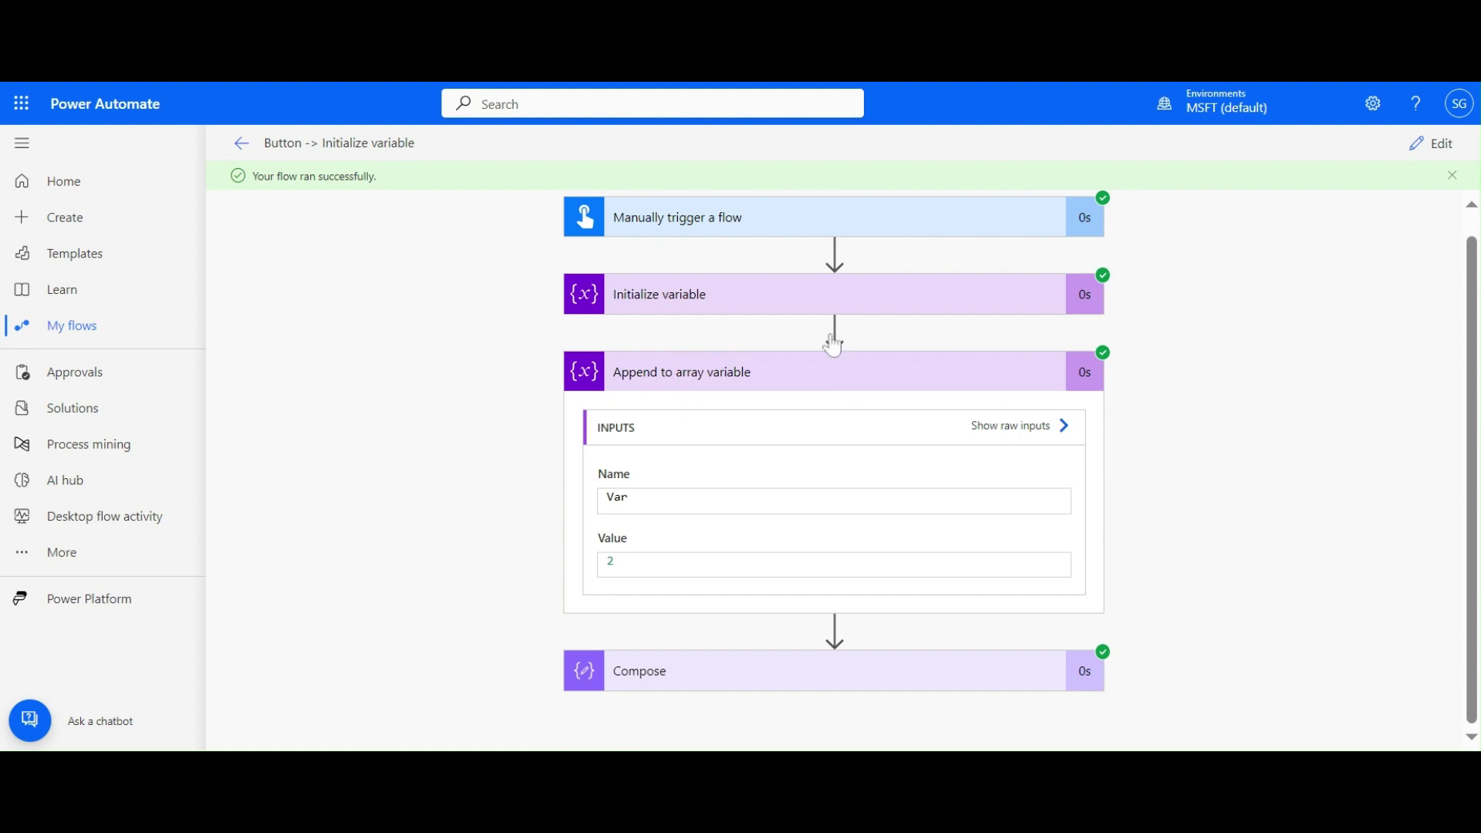
# Return to editing the flow and search for "variable" operations below the trigger to review the Variable connector's actions.
pyautogui.click(1422, 154)
pyautogui.click(843, 231)
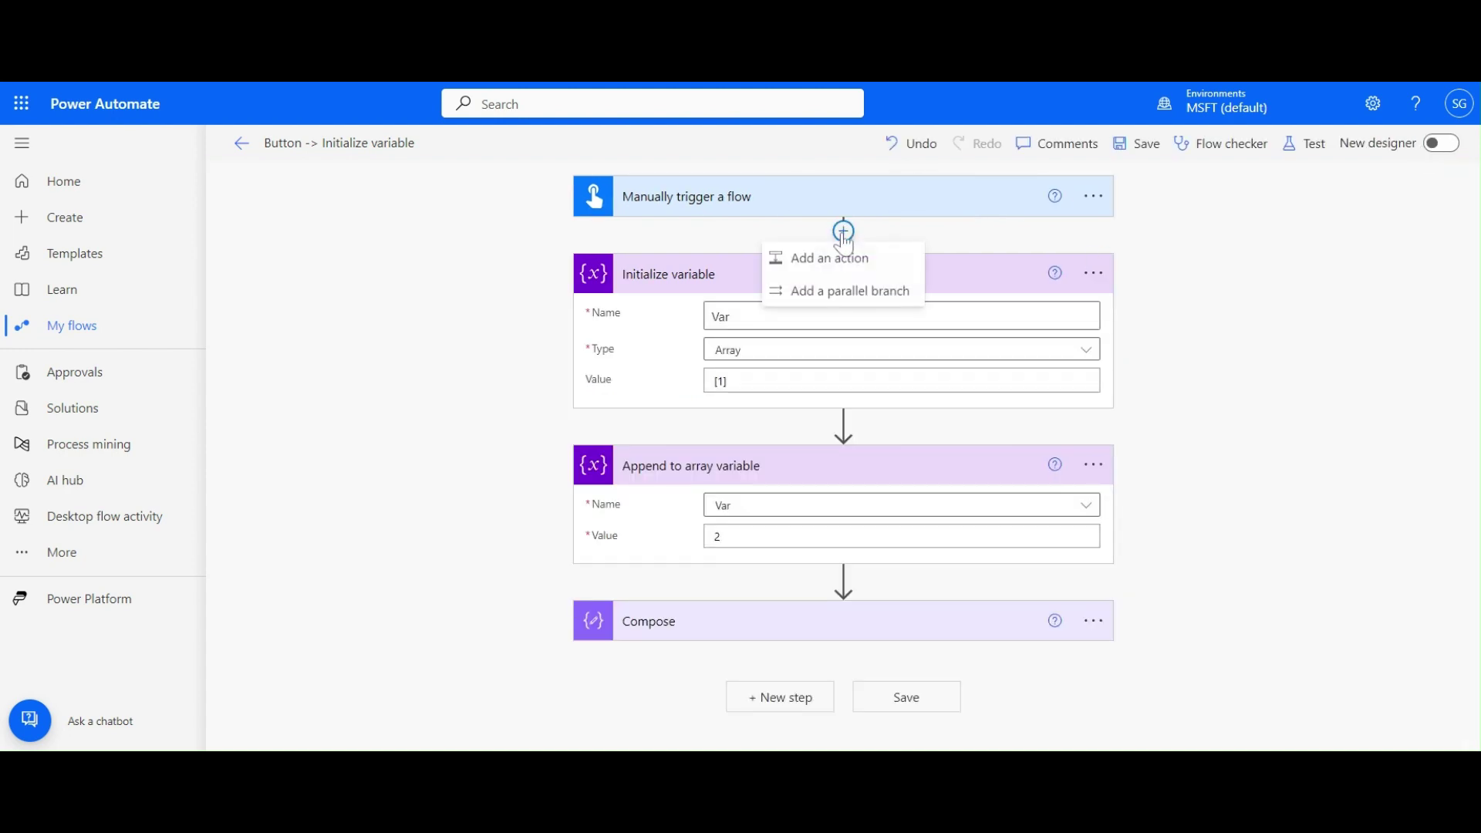
pyautogui.click(823, 256)
pyautogui.write('va')
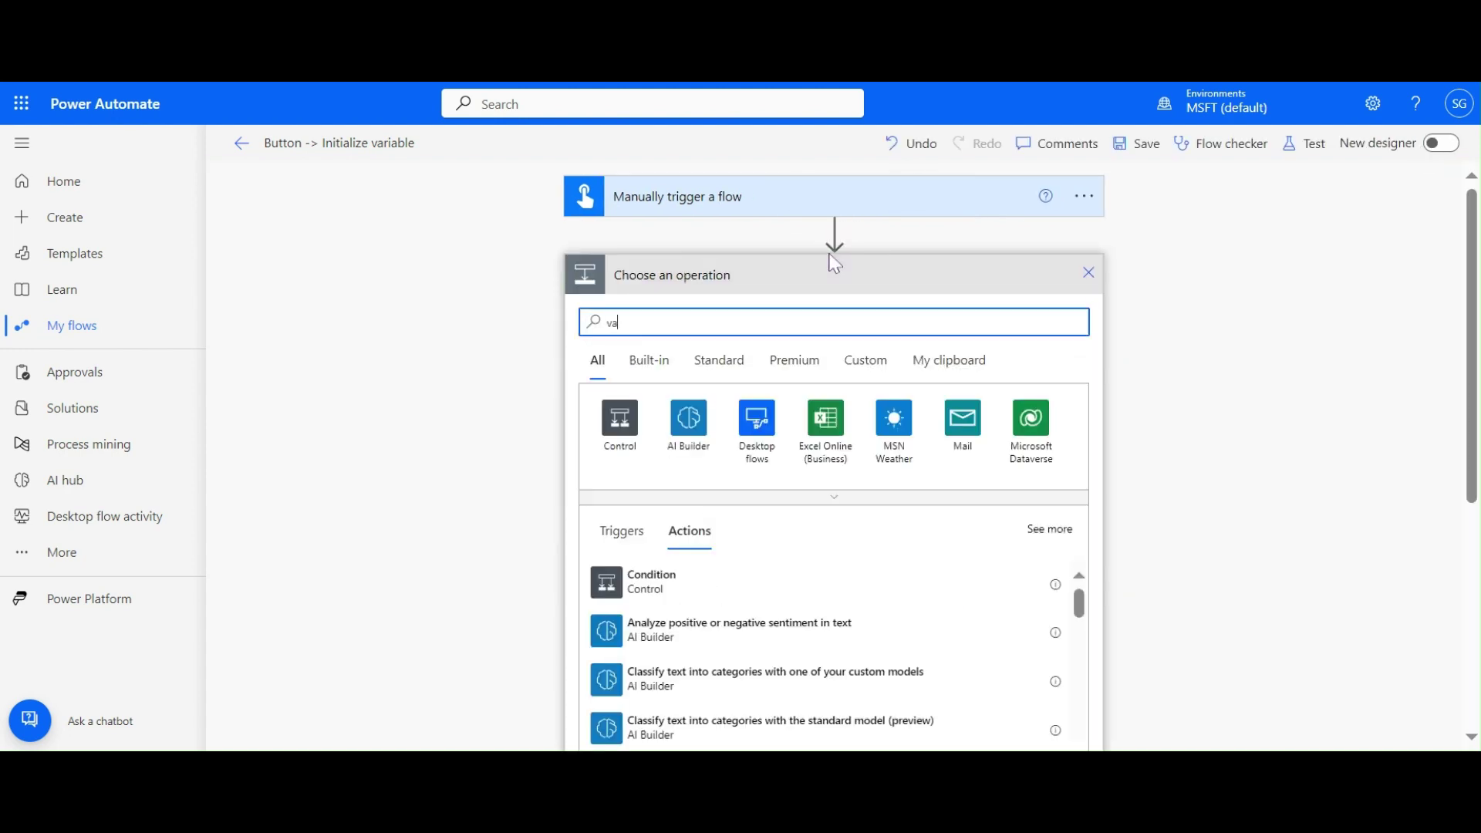
pyautogui.write('r')
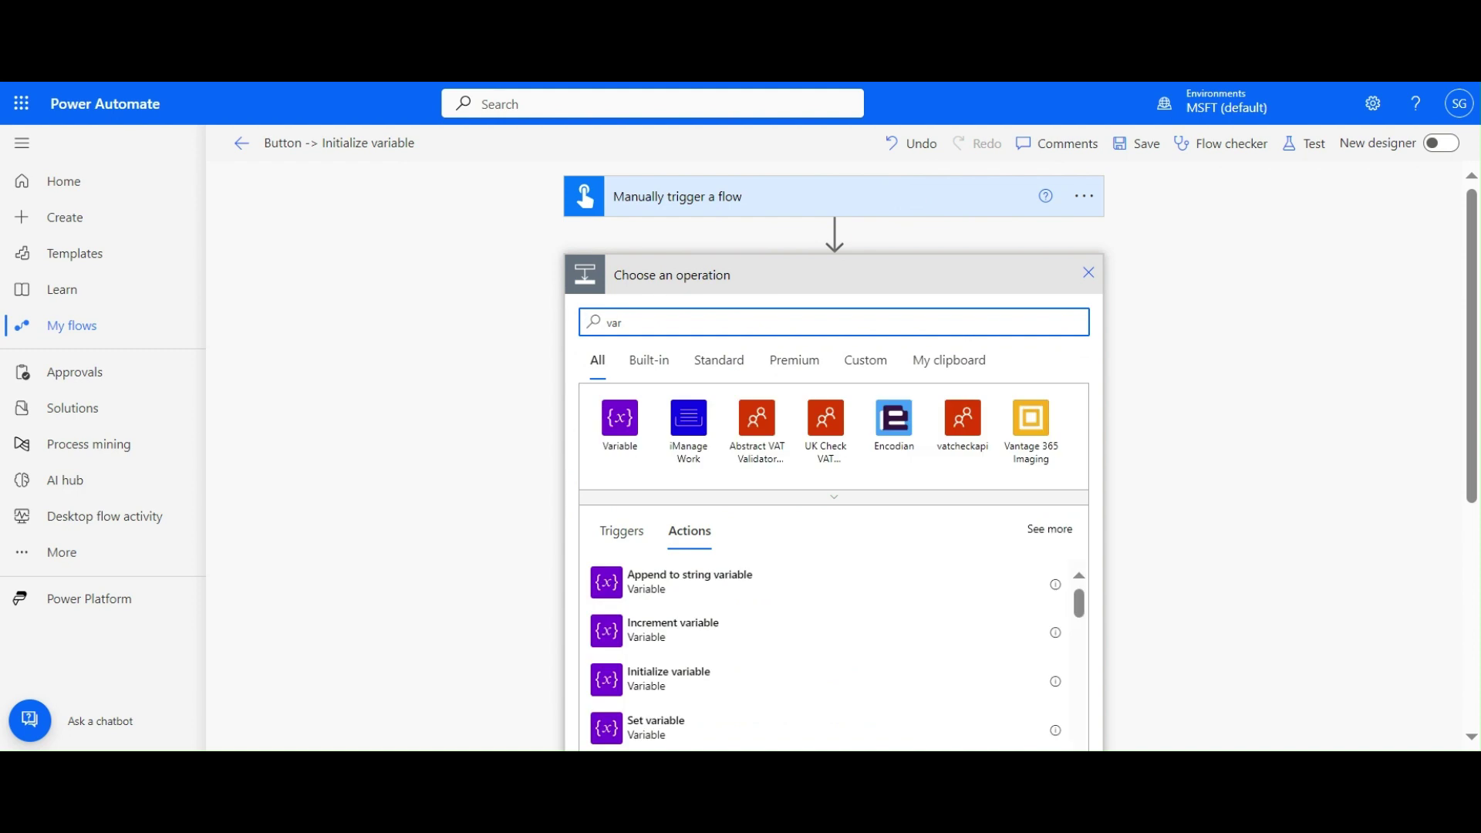
pyautogui.write('iable')
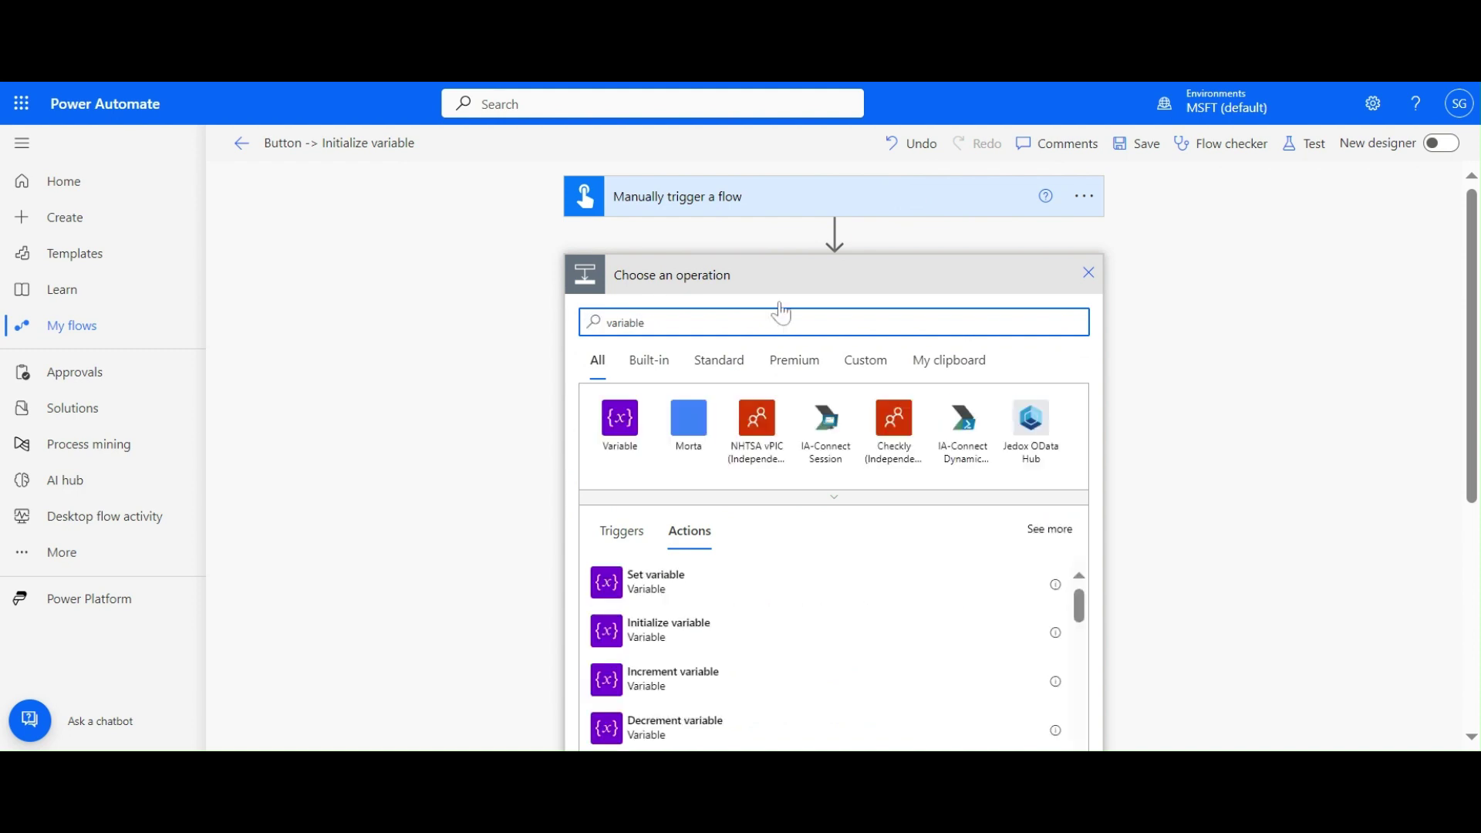
pyautogui.click(619, 417)
pyautogui.scroll(-1, 773, 506)
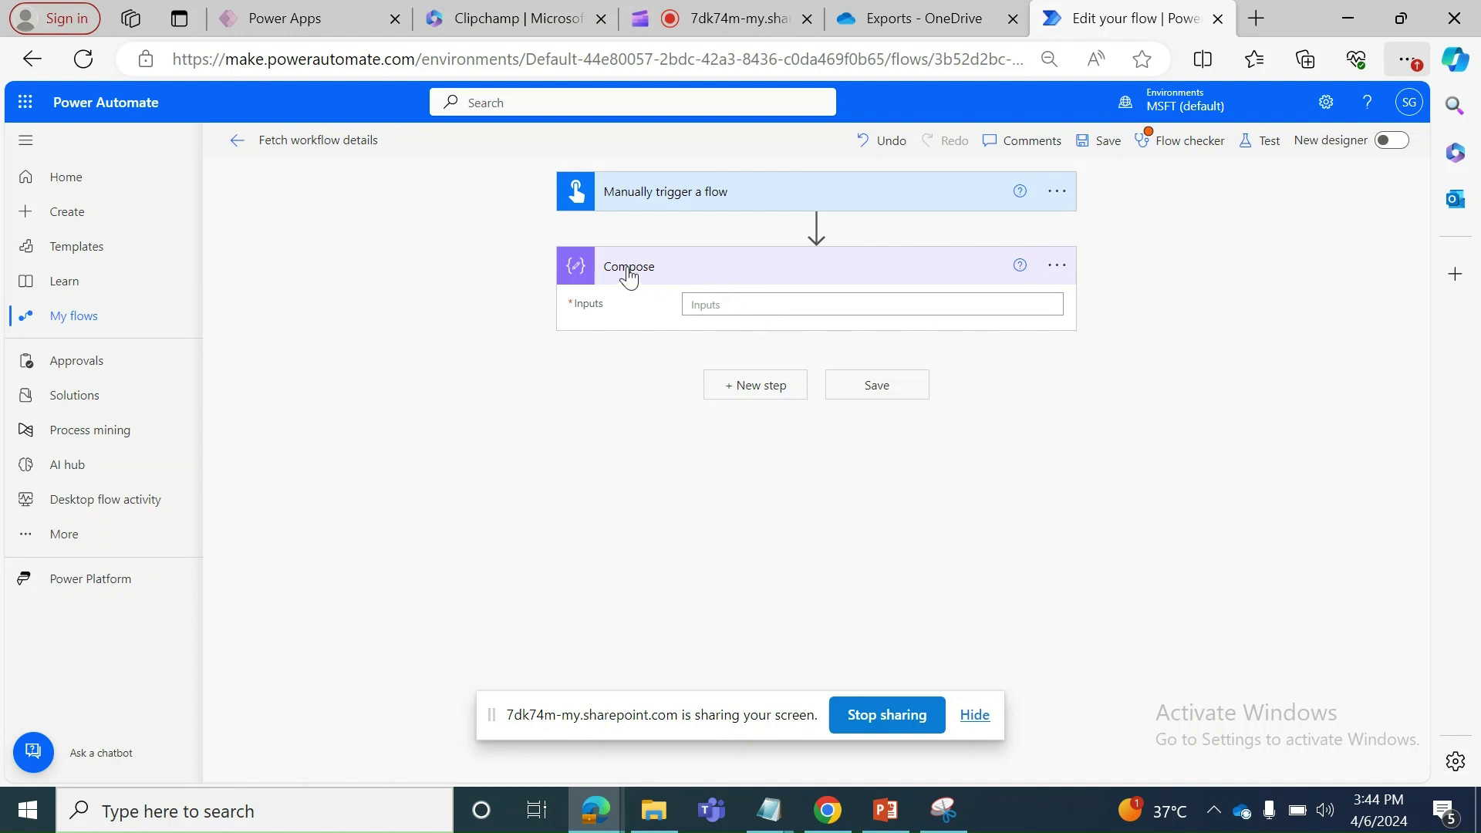
# Set the Compose action's input to the workflow() expression in the Fetch workflow details flow.
pyautogui.click(721, 311)
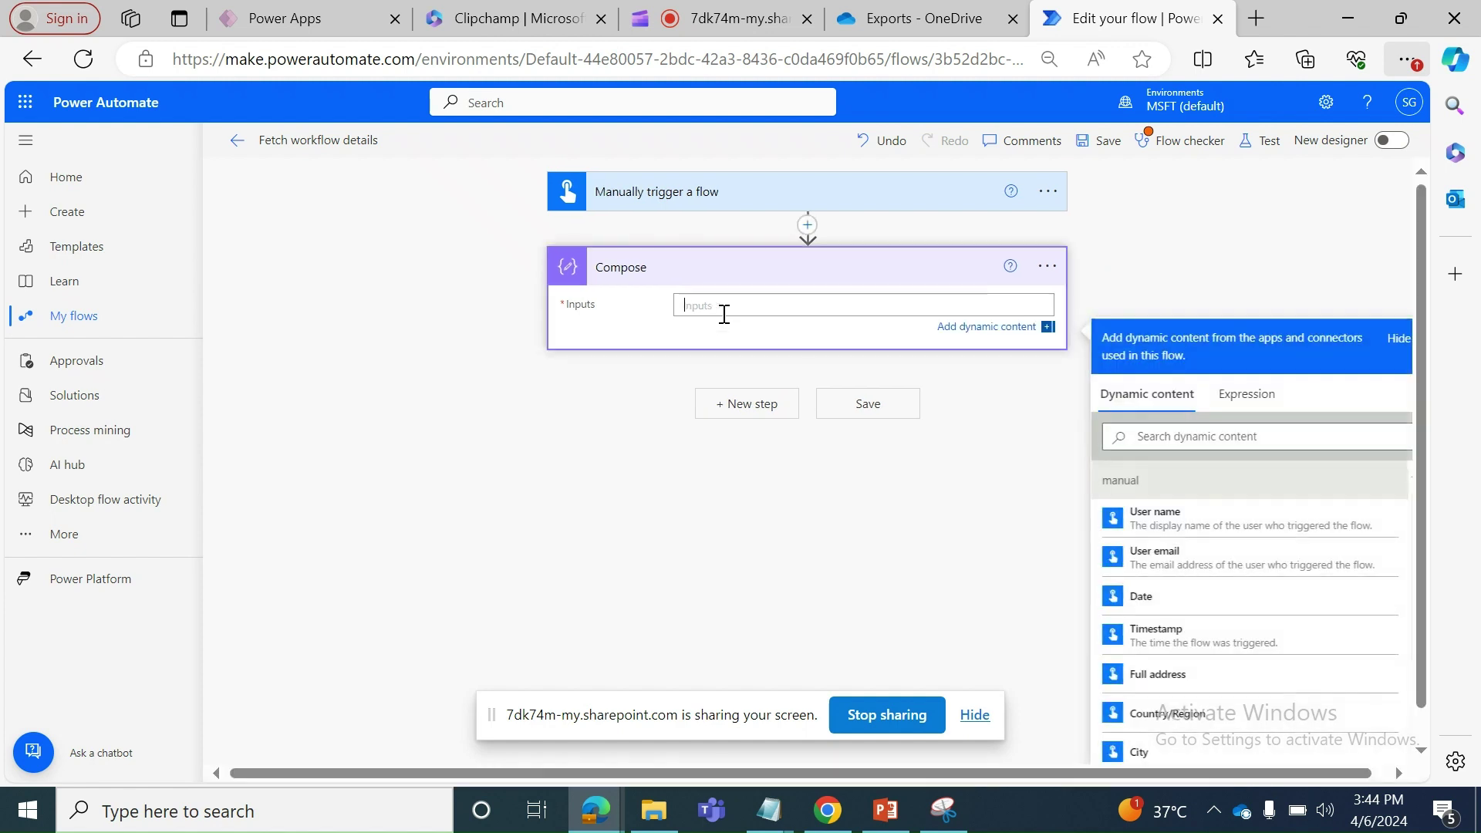
pyautogui.click(1234, 397)
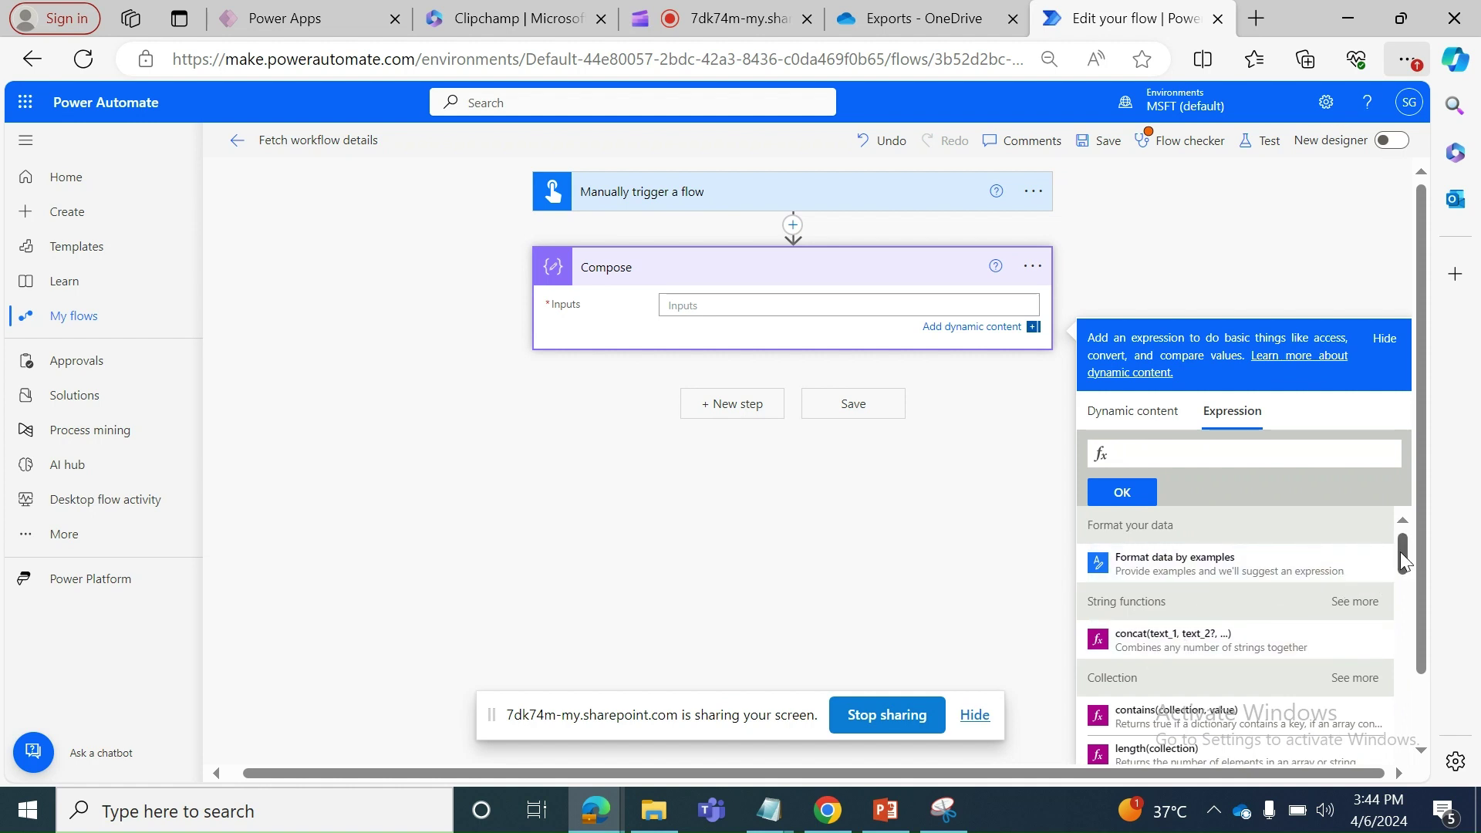
pyautogui.moveTo(1402, 561); pyautogui.dragTo(1401, 785)
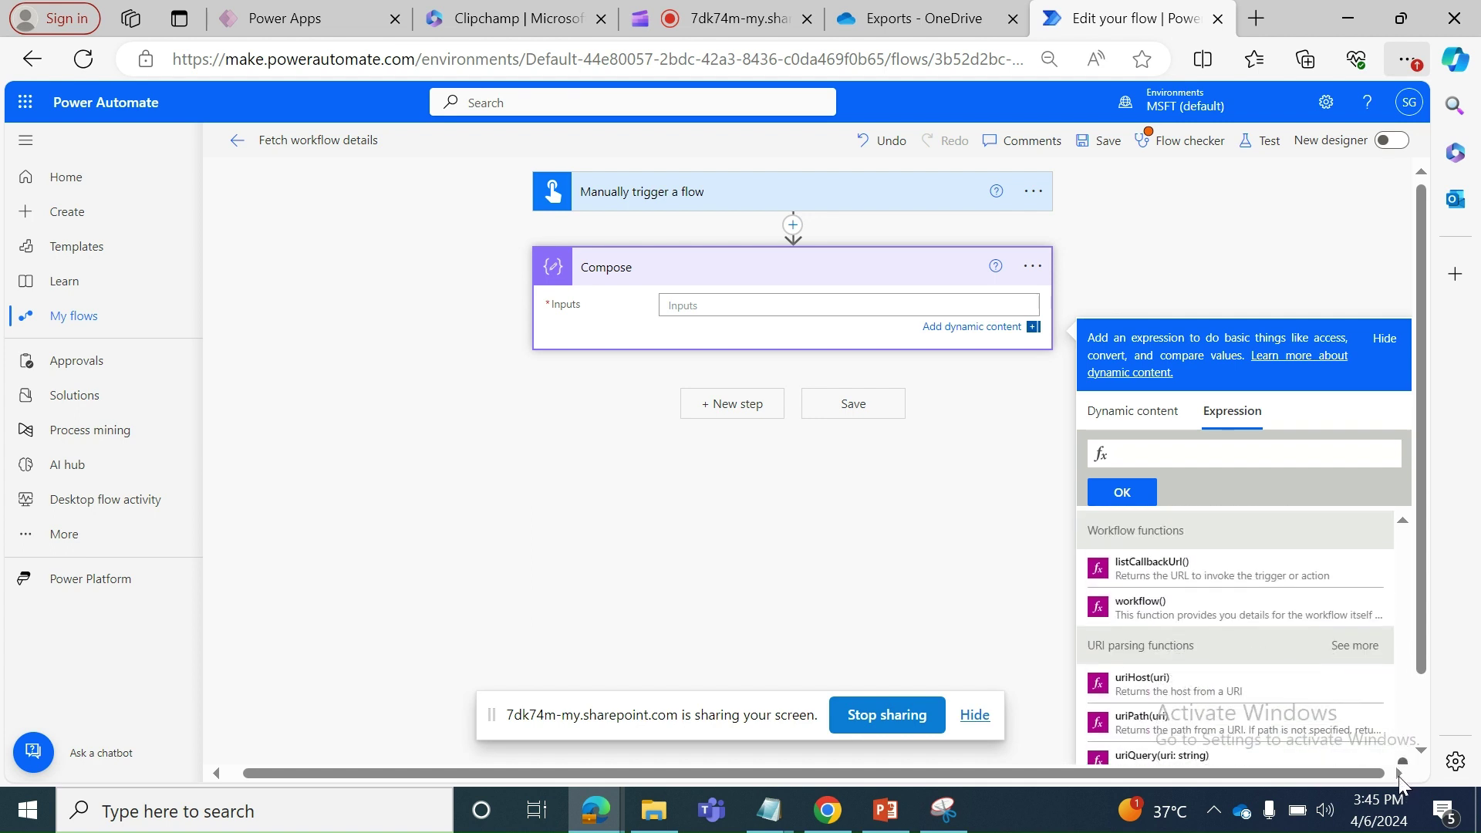
pyautogui.click(1147, 620)
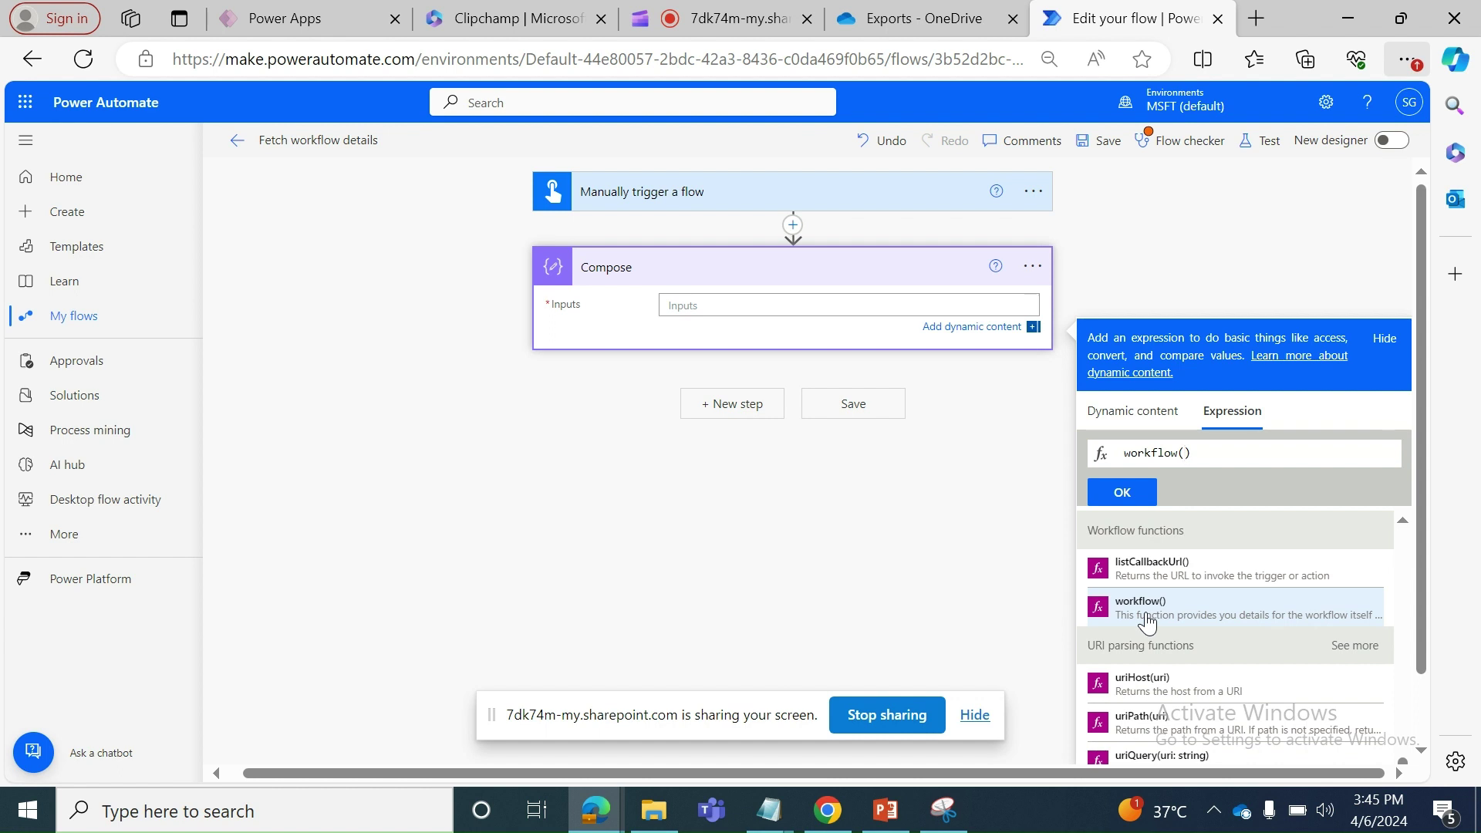
pyautogui.click(1122, 492)
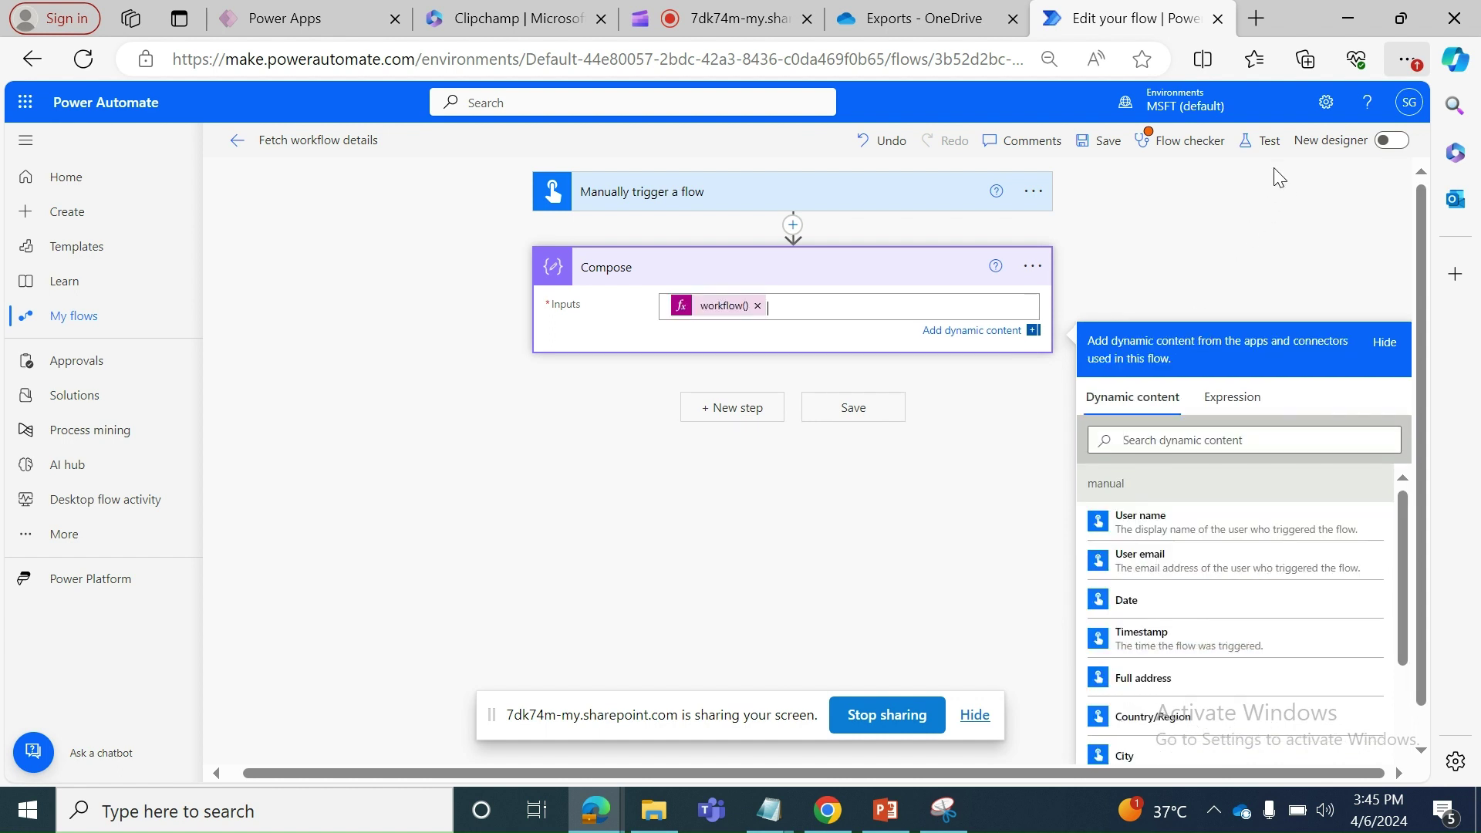
# Save the Fetch workflow details flow and run it as a manual test.
pyautogui.click(1261, 143)
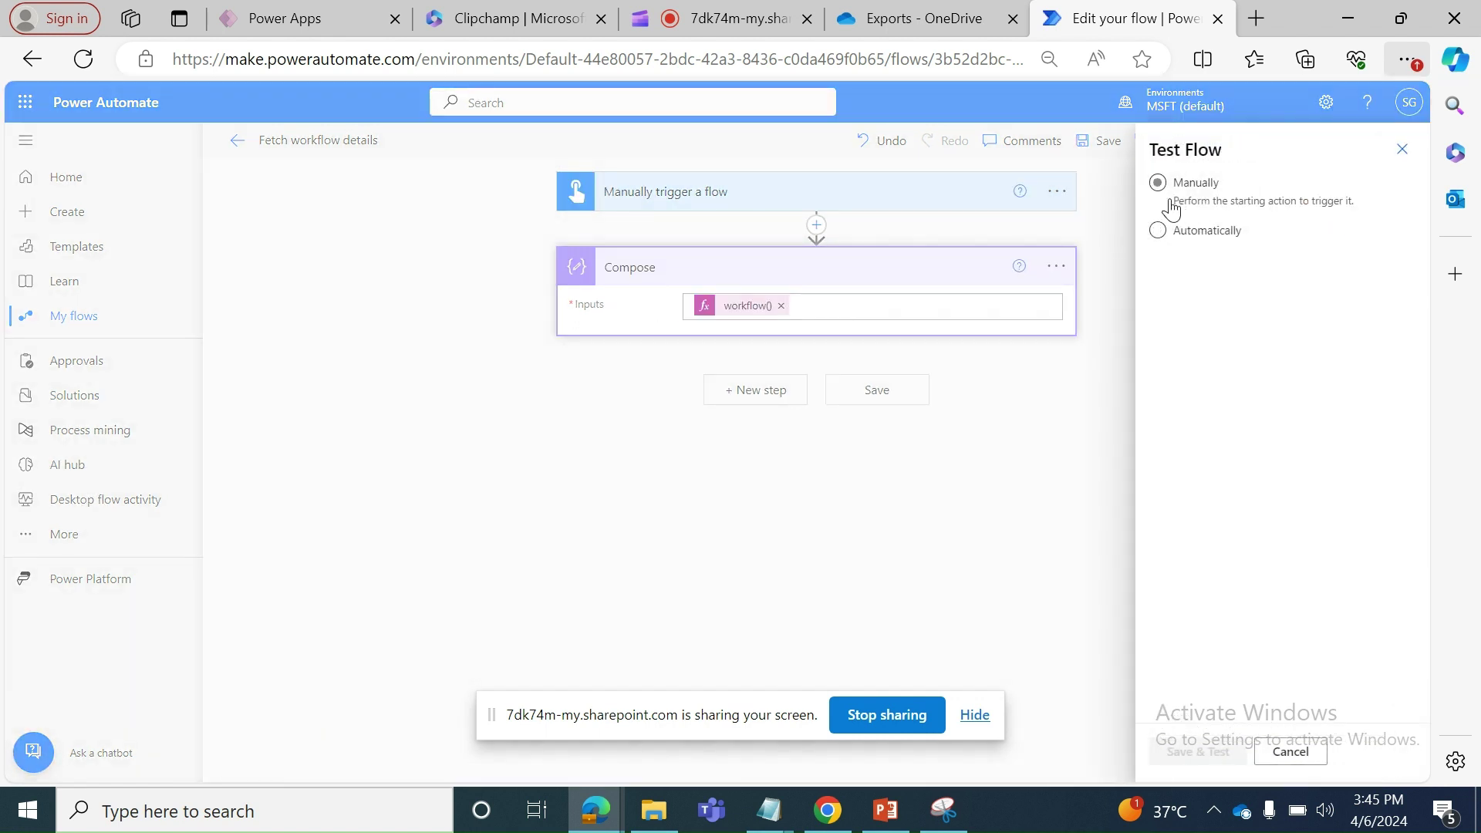
pyautogui.click(1170, 205)
pyautogui.click(1203, 751)
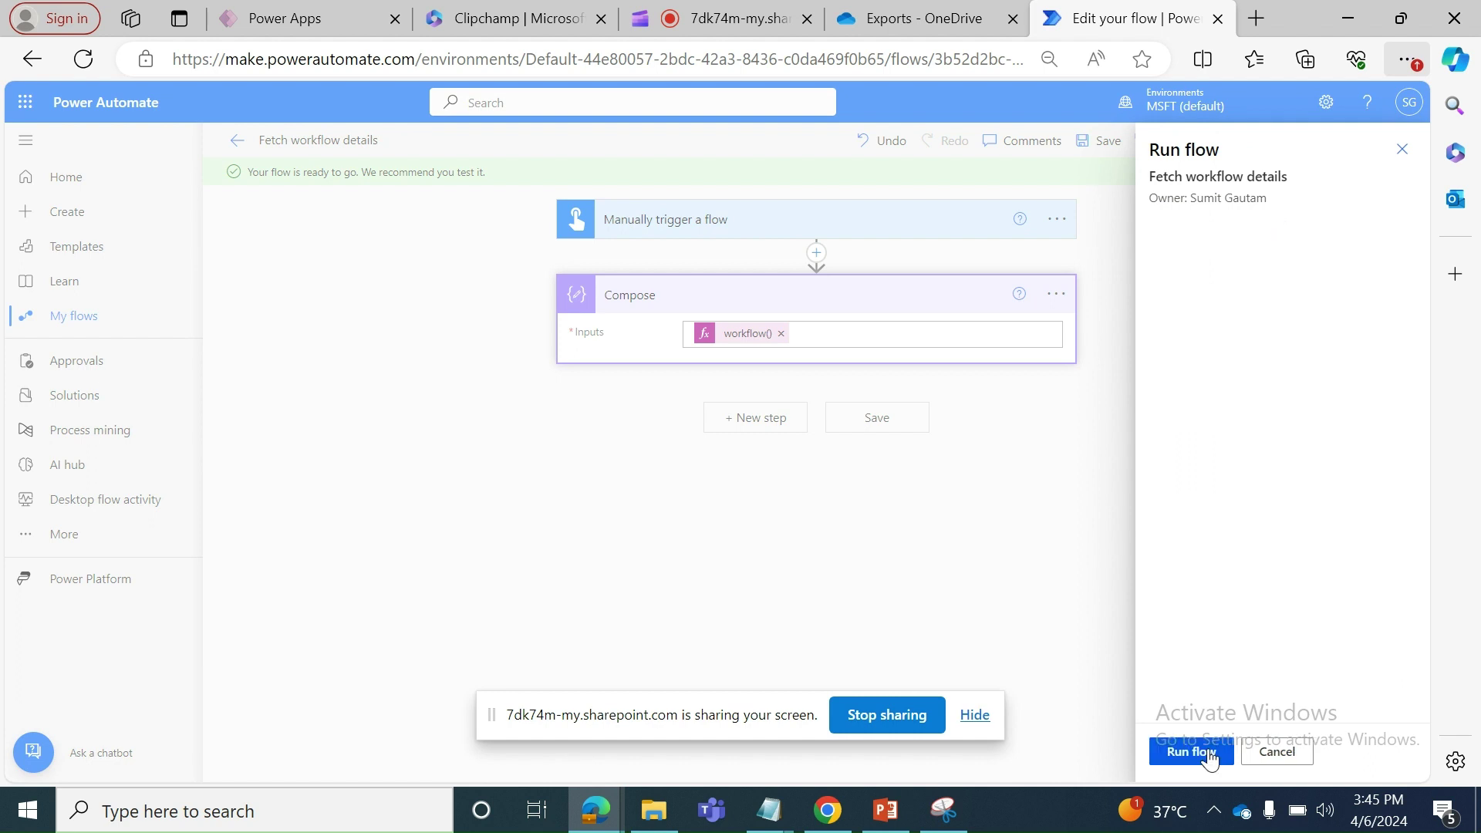
pyautogui.click(1207, 752)
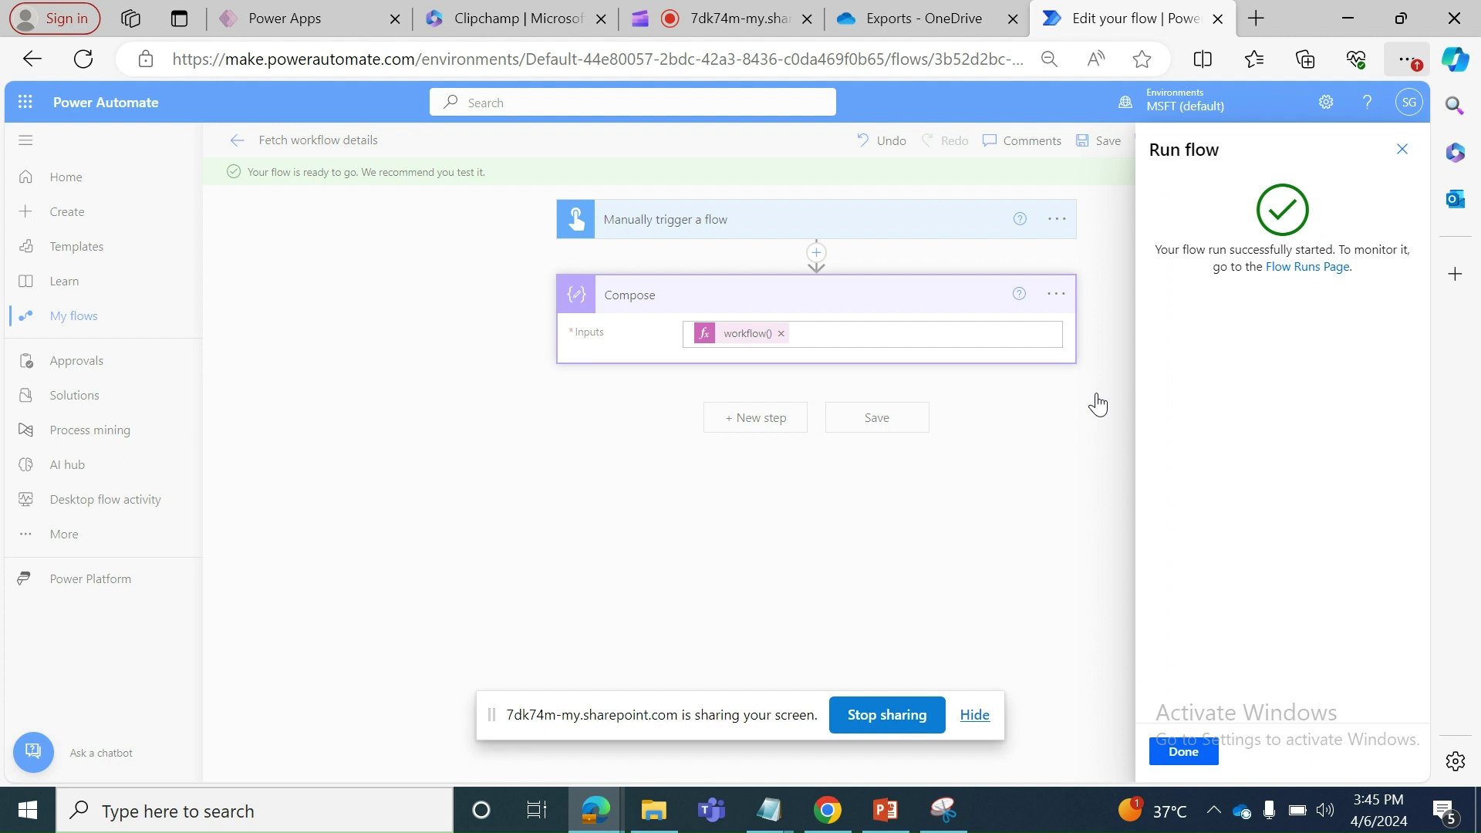
pyautogui.click(1176, 750)
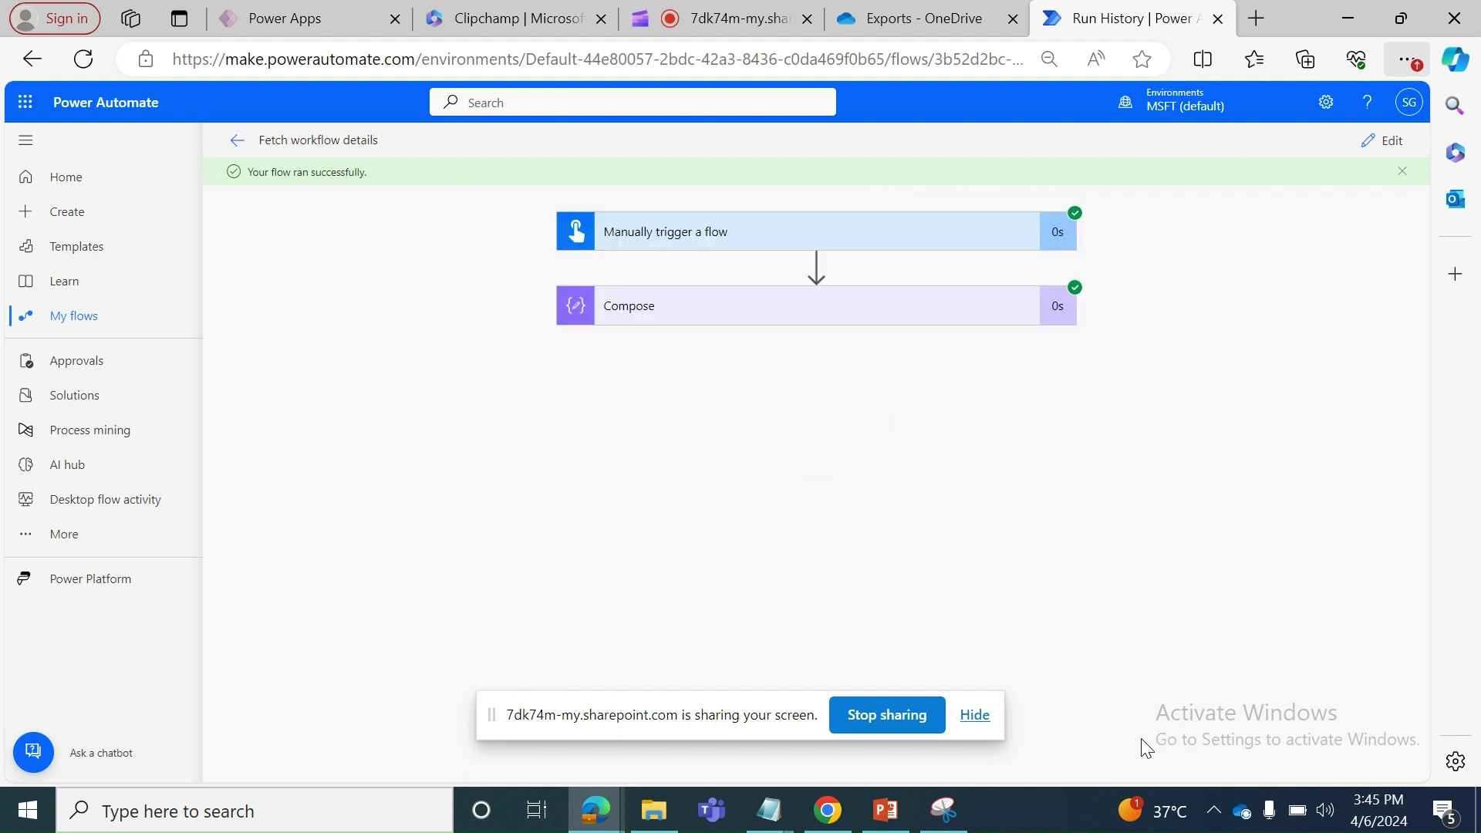
# Copy the complete Compose output from the run results and paste it into the blank Notepad document.
pyautogui.click(819, 316)
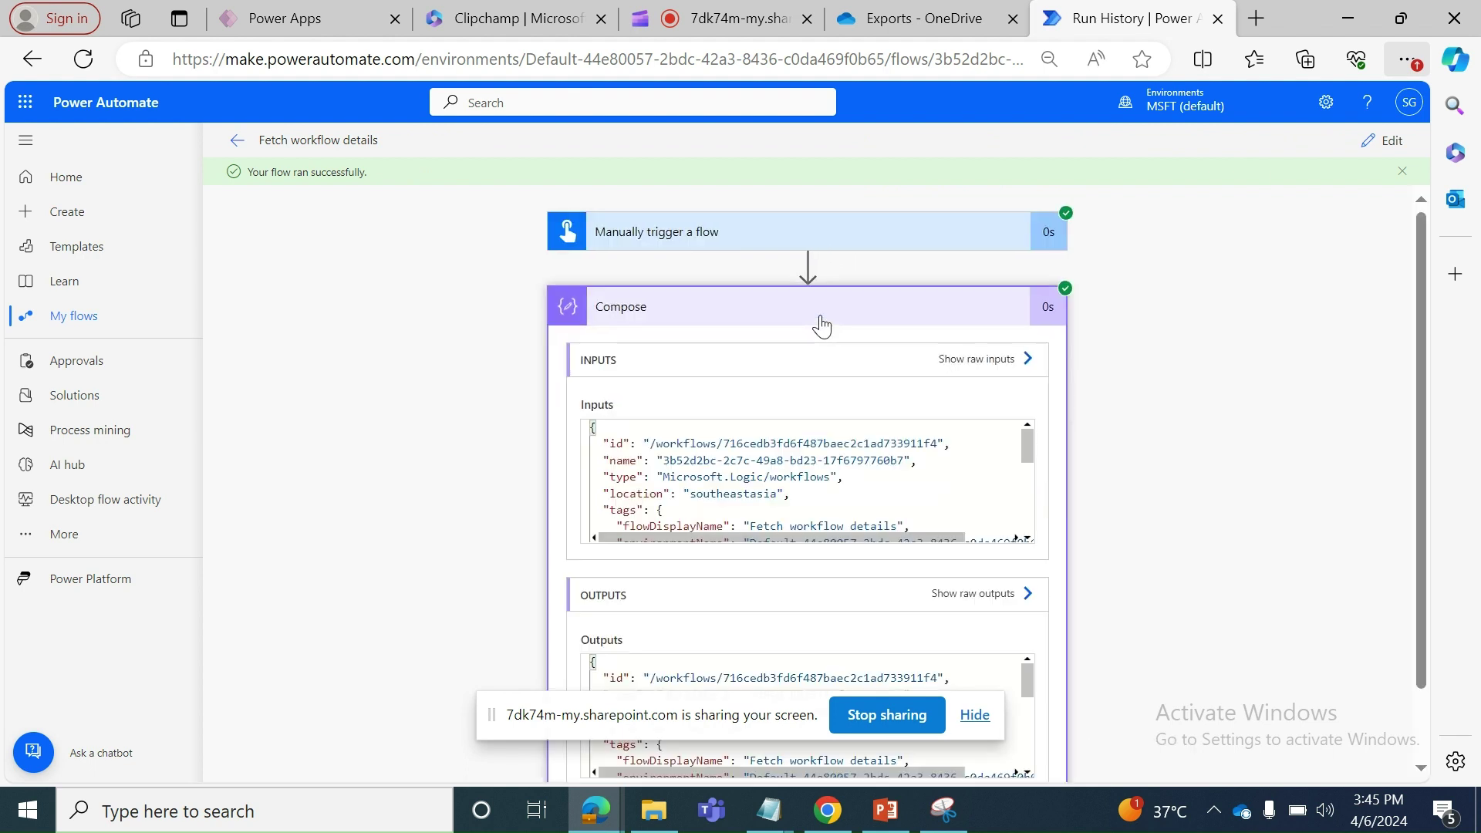
pyautogui.click(978, 715)
pyautogui.hotkey('ctrl', 'a')
pyautogui.hotkey('ctrl', 'c')
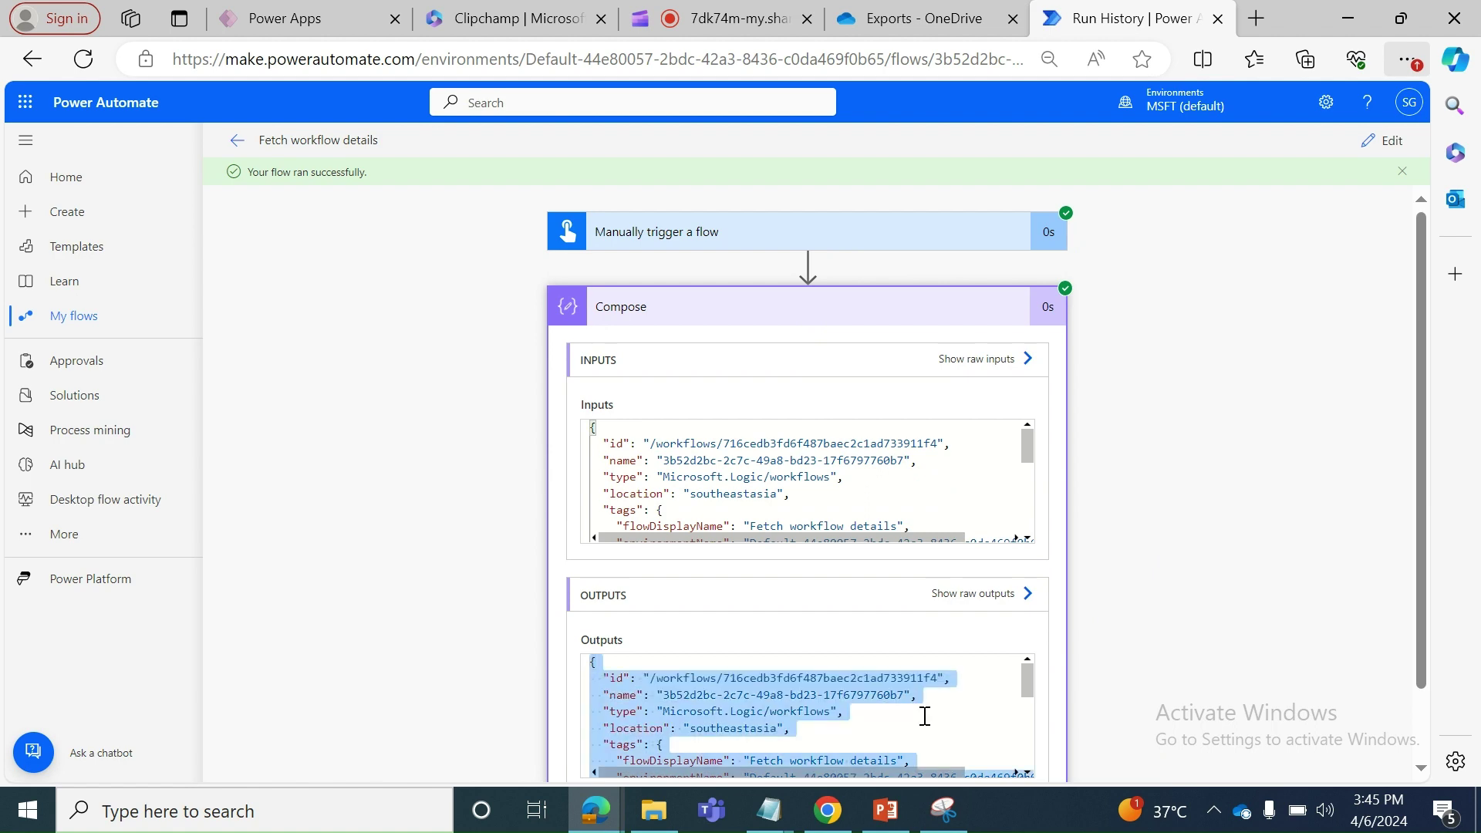
pyautogui.moveTo(768, 811)
pyautogui.click(627, 664)
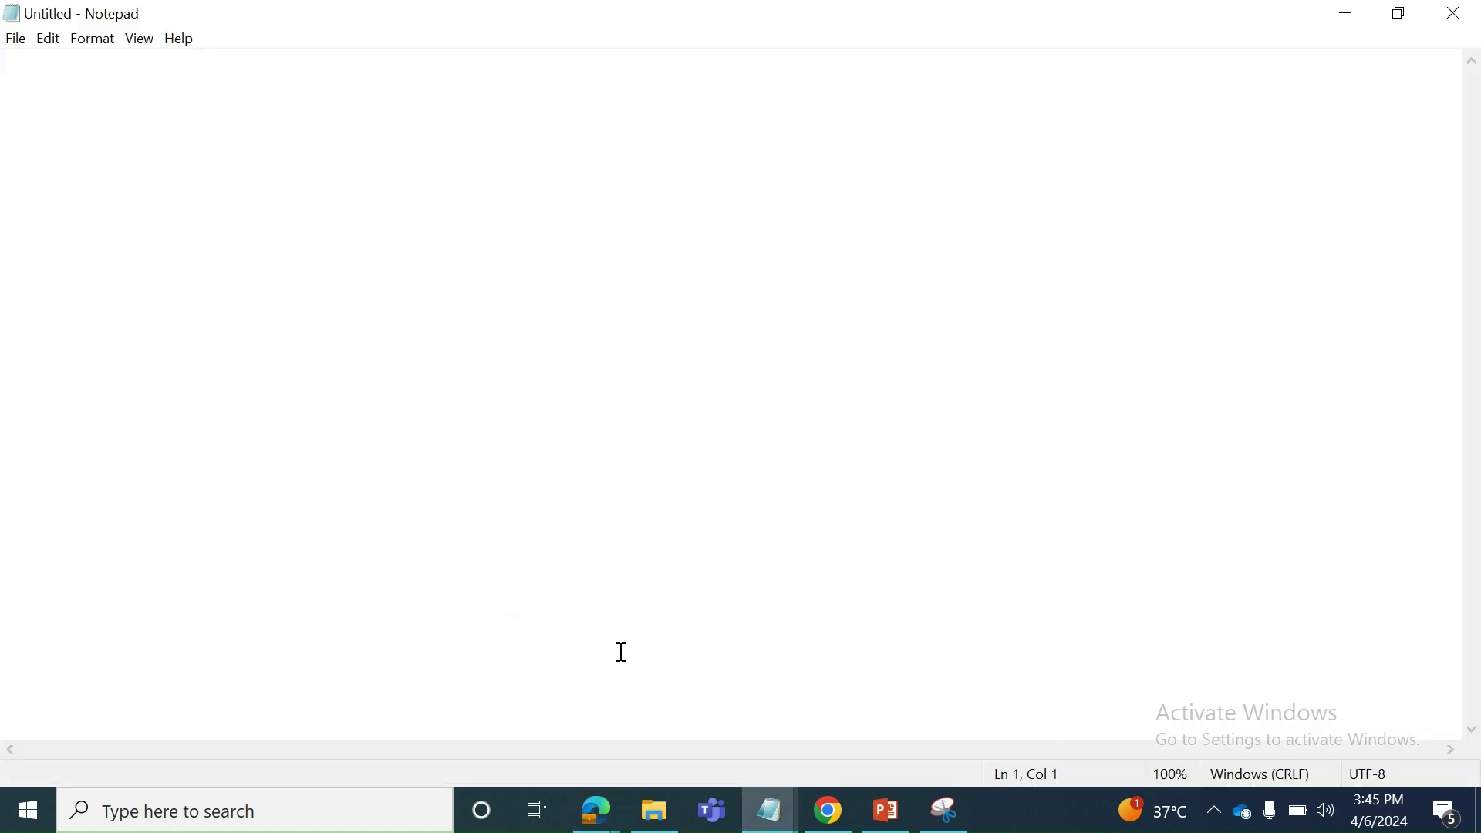
pyautogui.hotkey('ctrl', 'v')
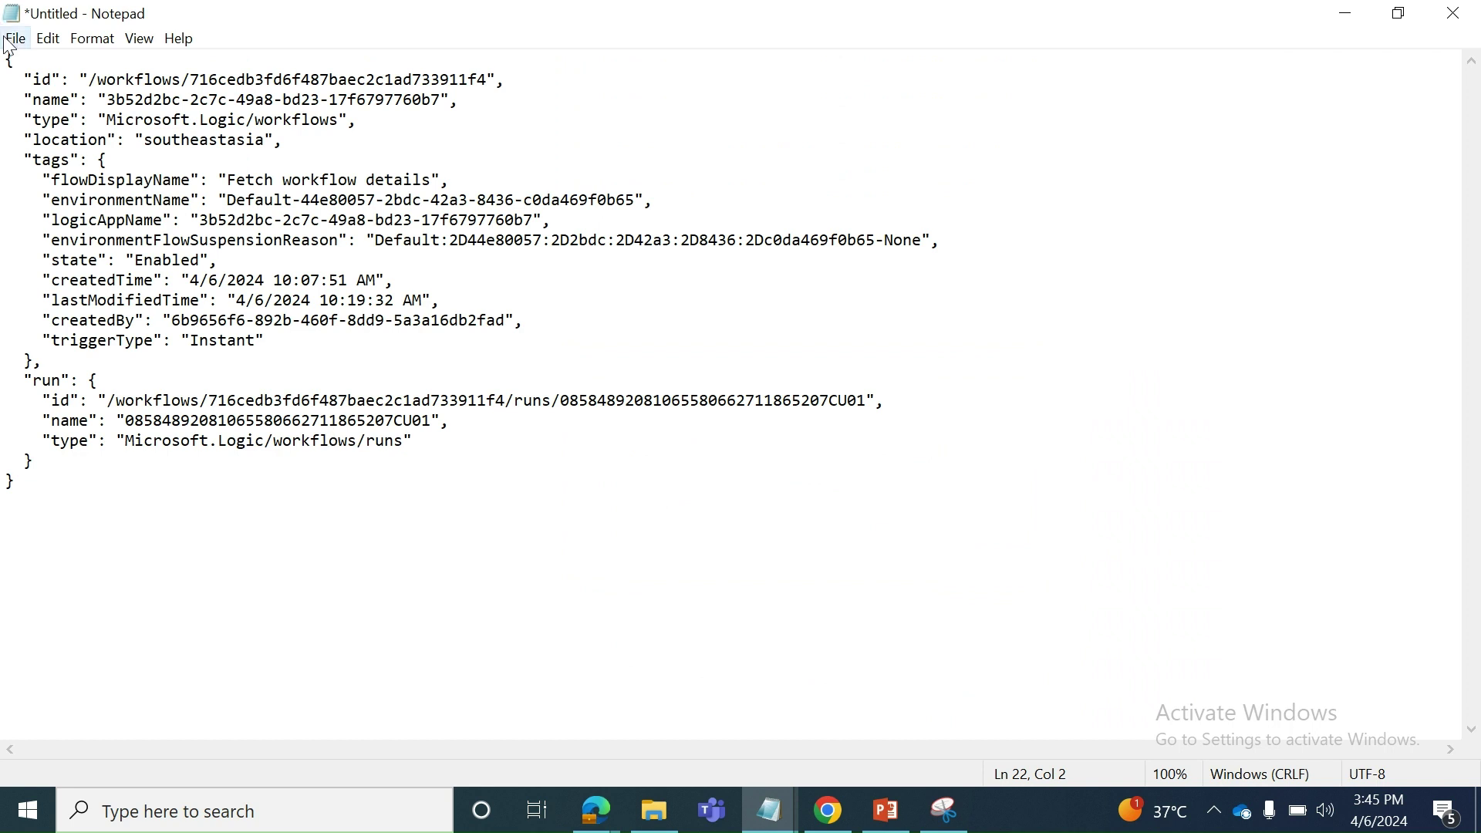
pyautogui.click(34, 79)
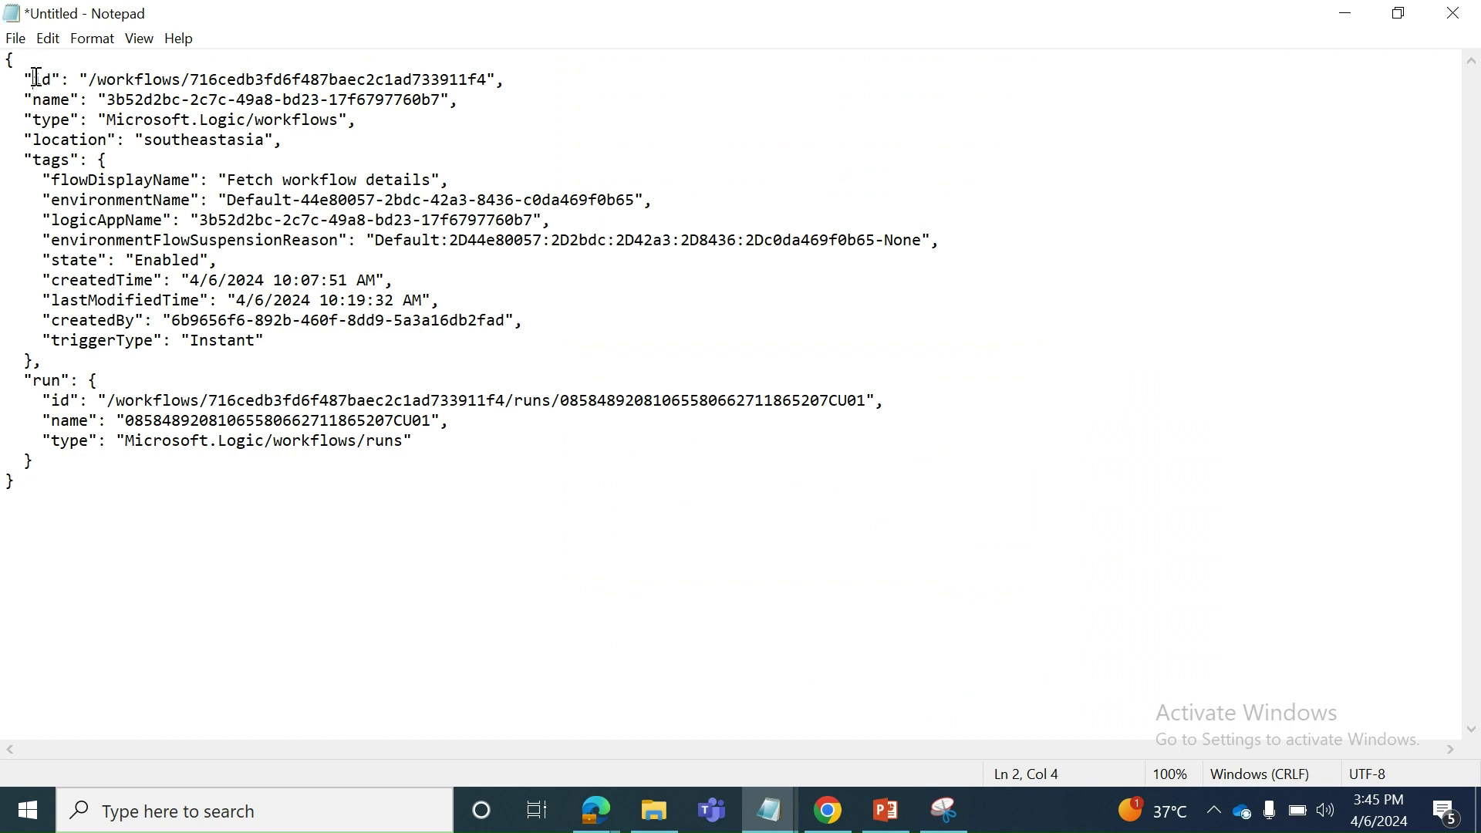
# Examine the location, tags and run entries of the pasted workflow JSON, checking flowDisplayName against the flow's name in Power Automate.
pyautogui.click(50, 119)
pyautogui.doubleClick(65, 139)
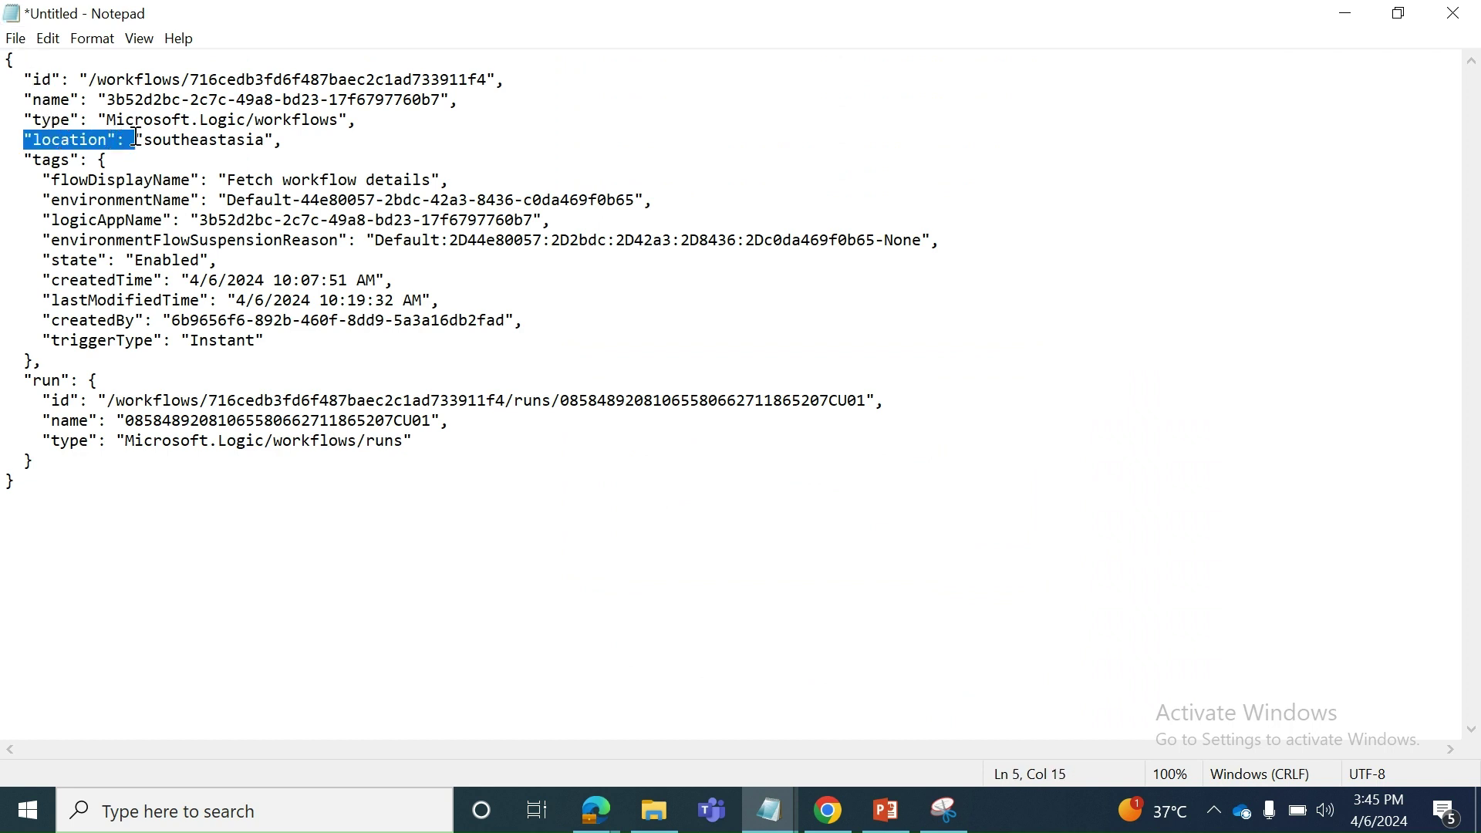
pyautogui.click(220, 139)
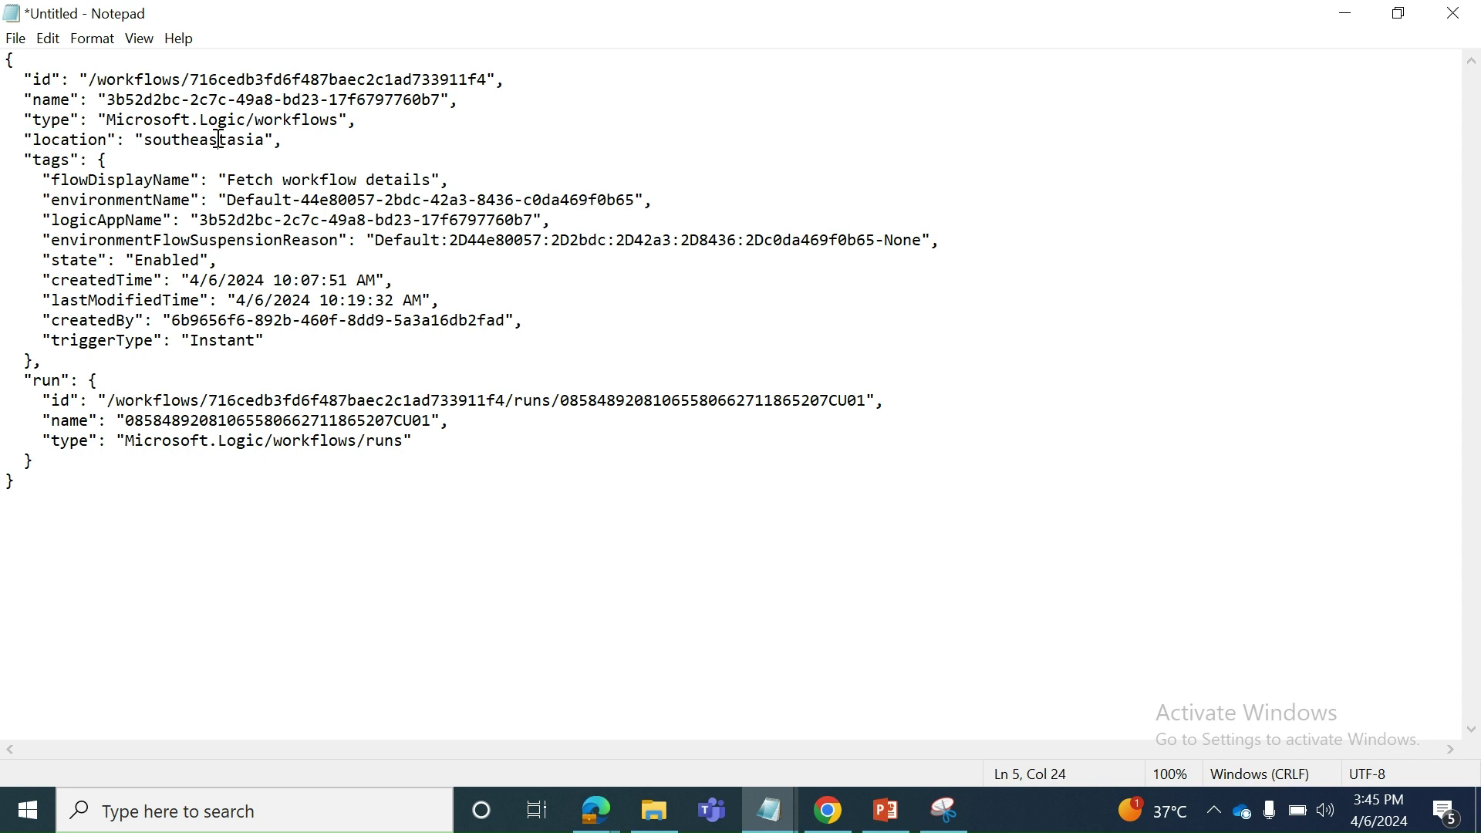
pyautogui.doubleClick(50, 161)
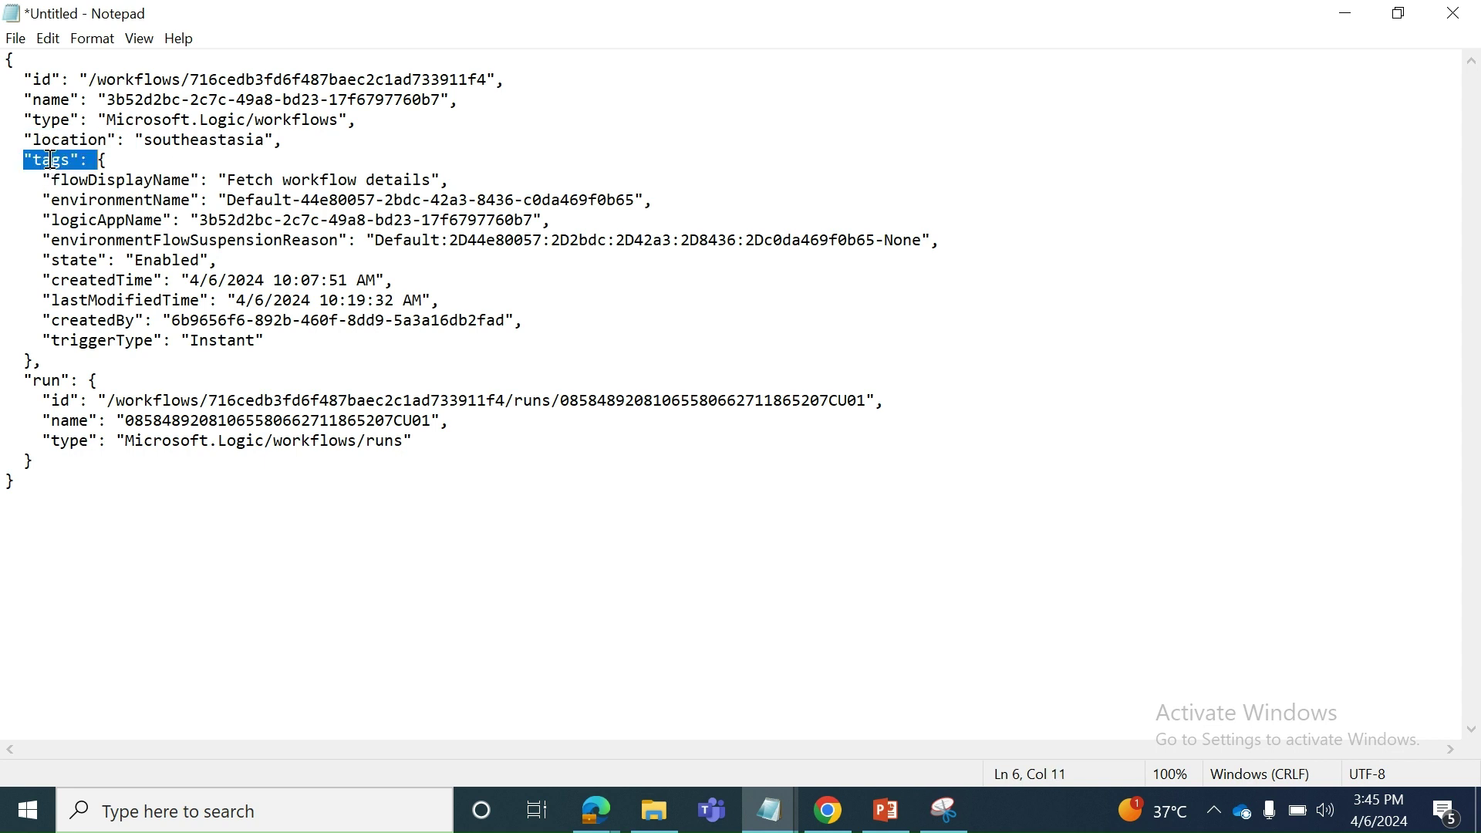
pyautogui.doubleClick(135, 179)
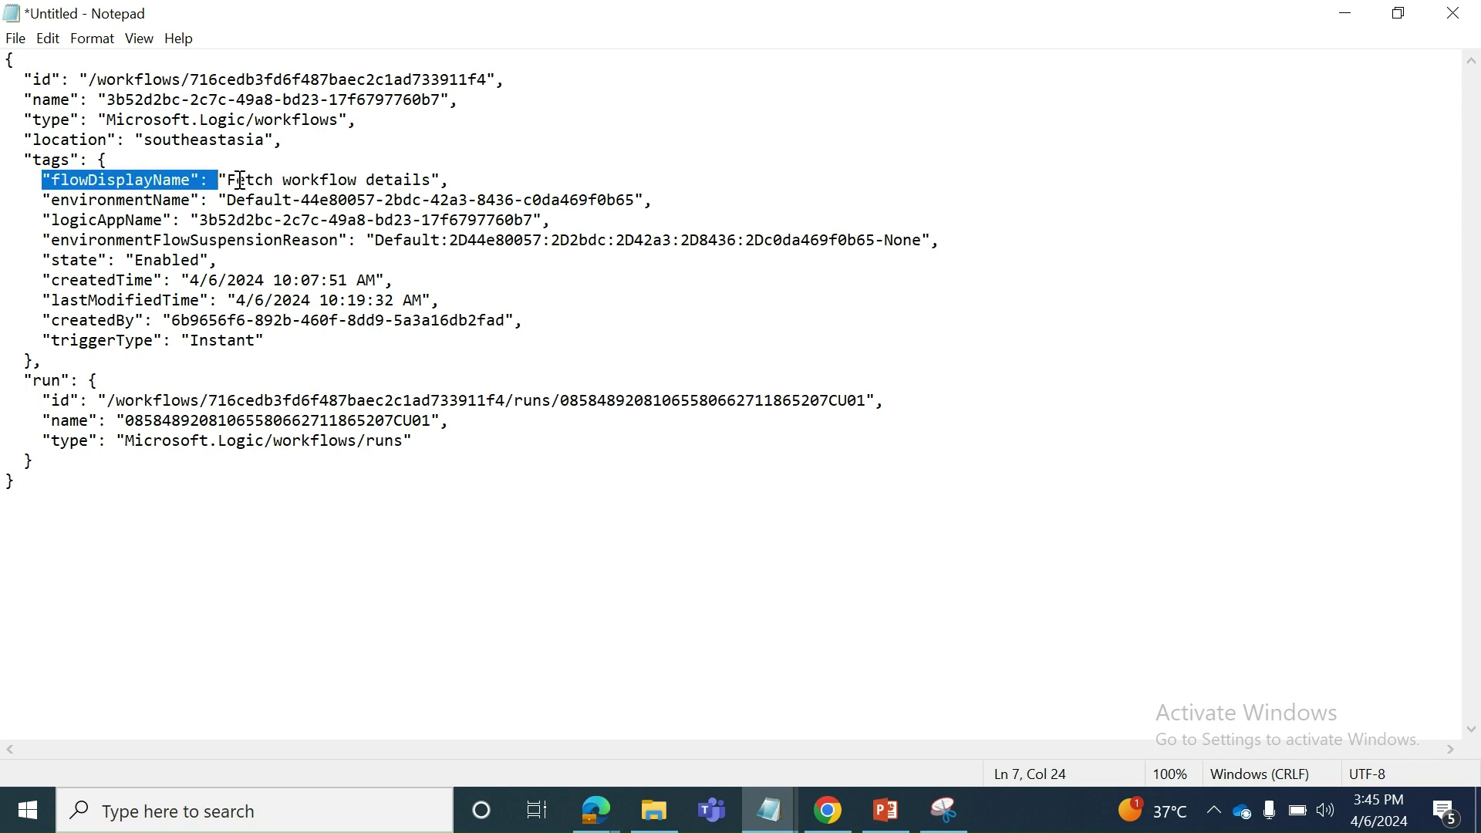
pyautogui.click(595, 810)
pyautogui.click(520, 744)
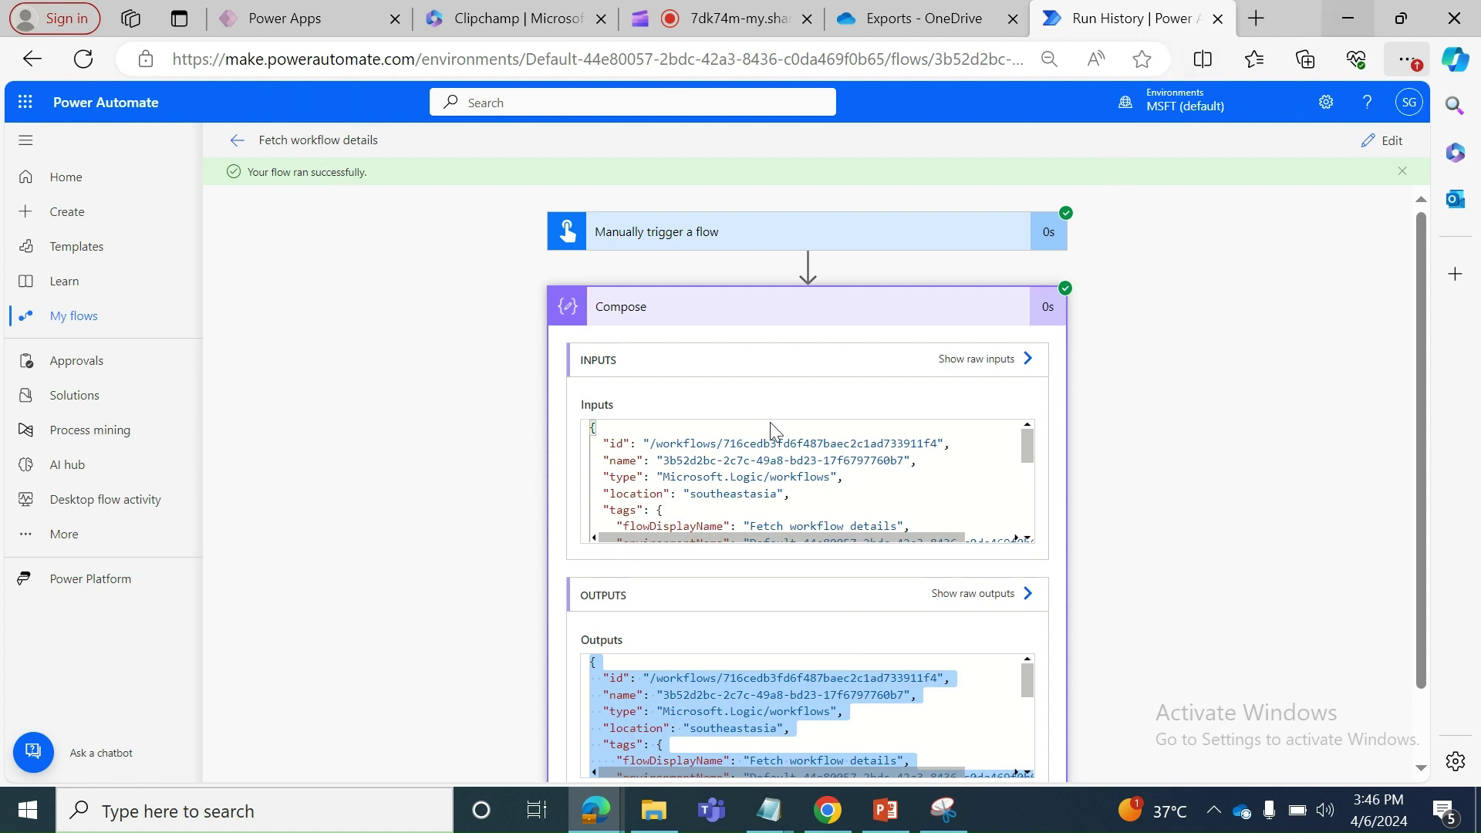
pyautogui.click(765, 824)
pyautogui.click(647, 714)
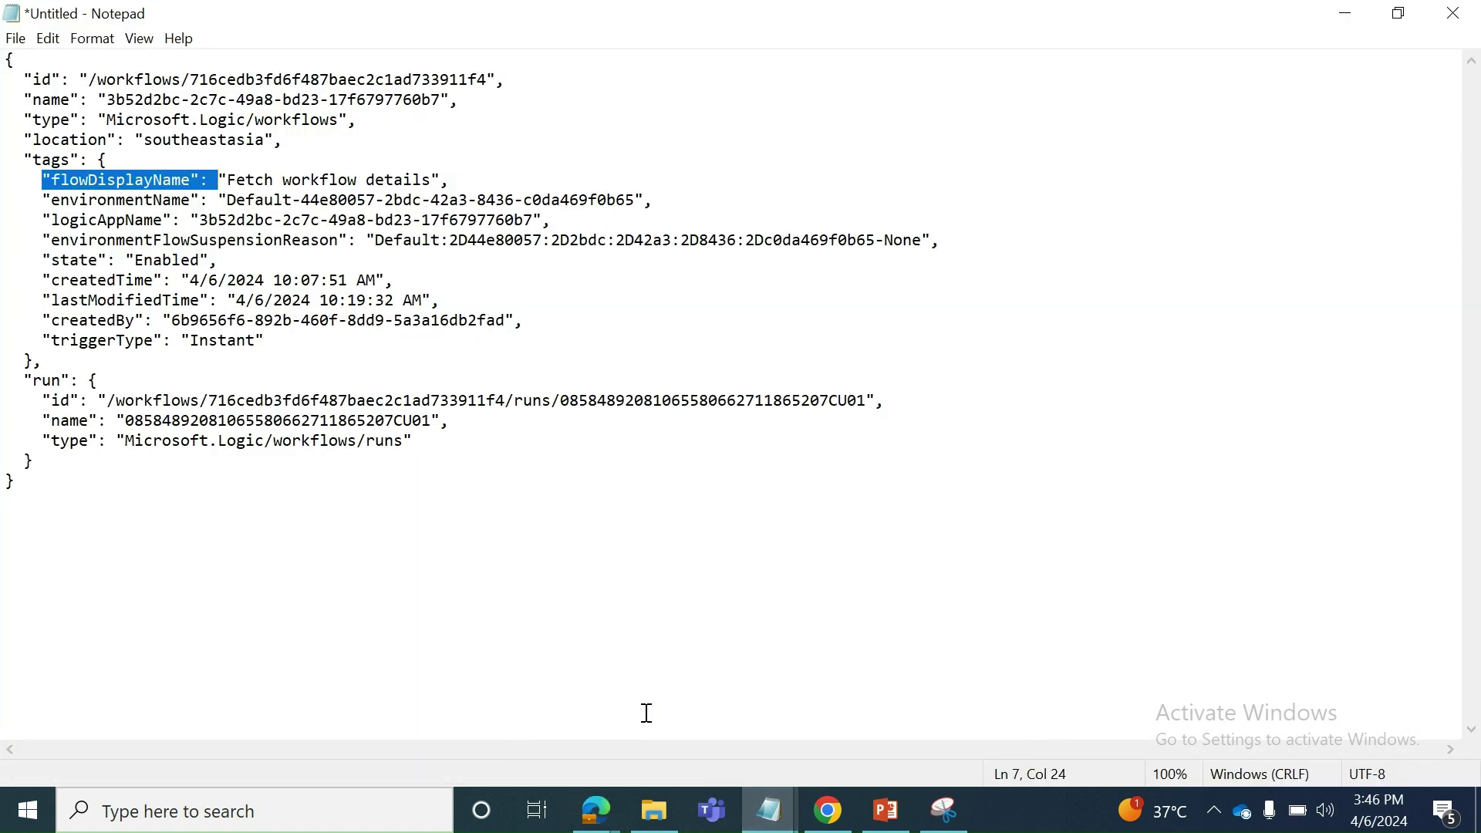
pyautogui.doubleClick(122, 221)
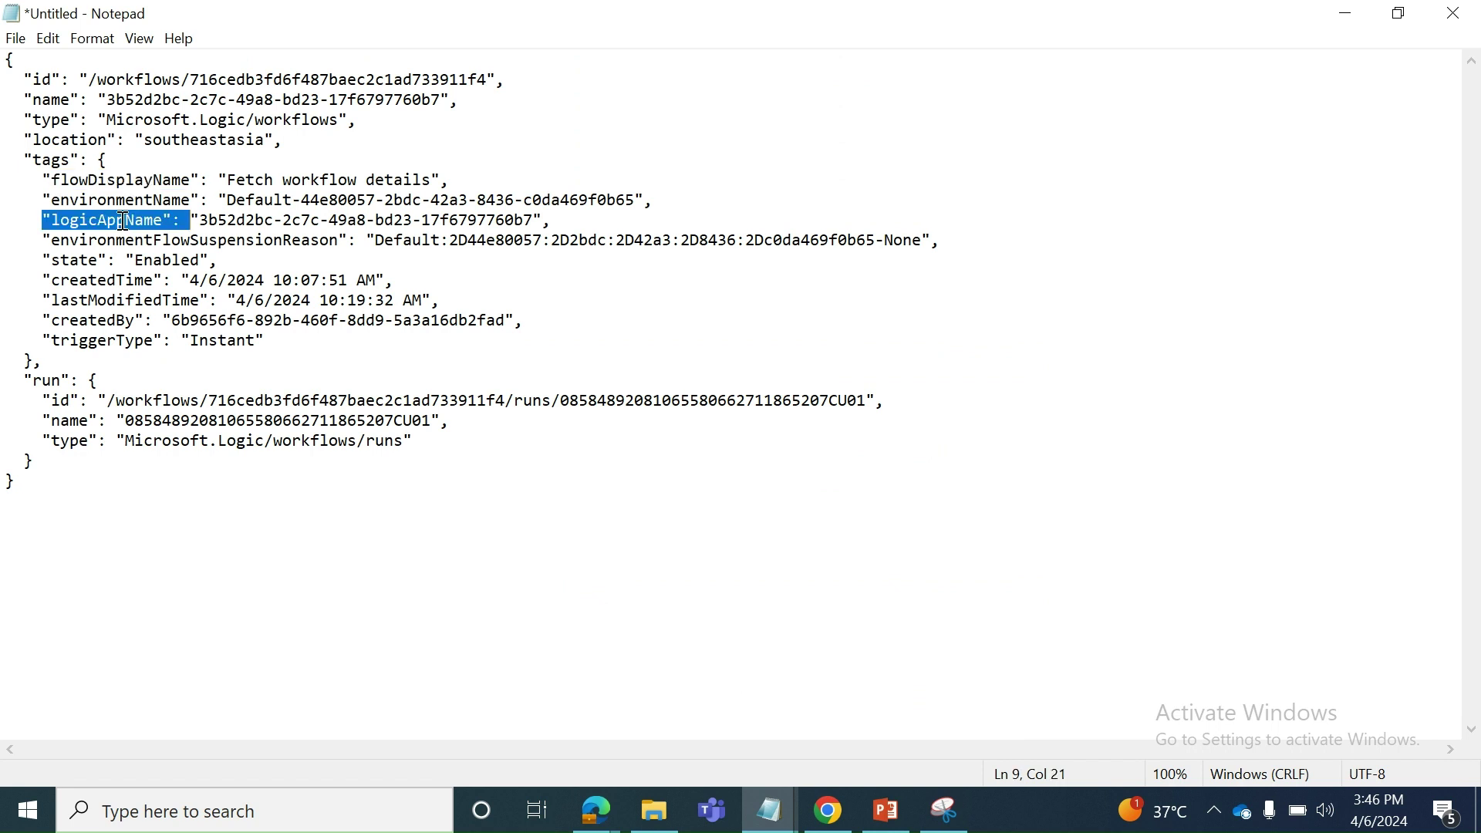
pyautogui.doubleClick(123, 242)
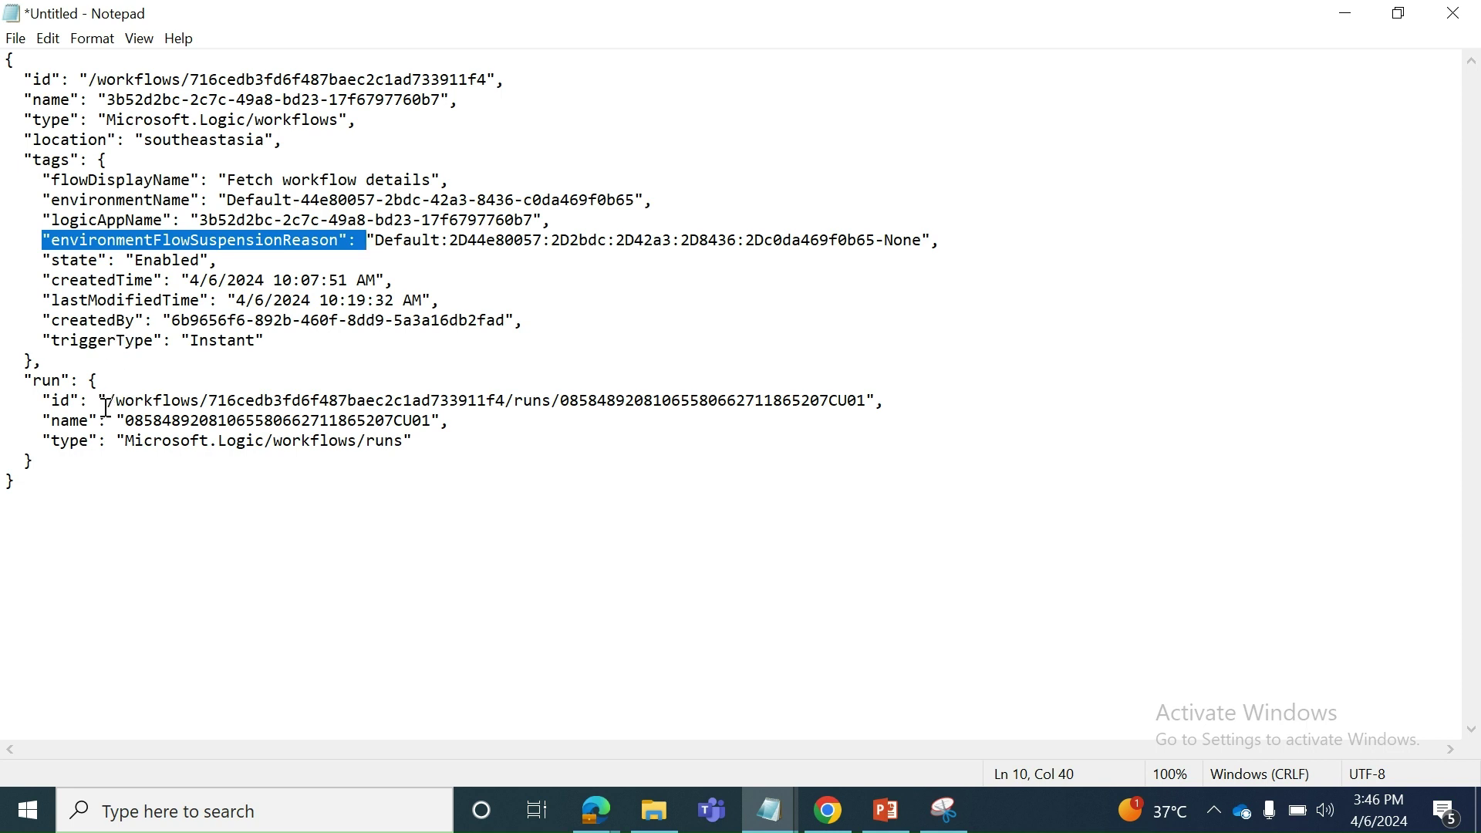
pyautogui.click(45, 381)
pyautogui.doubleClick(46, 381)
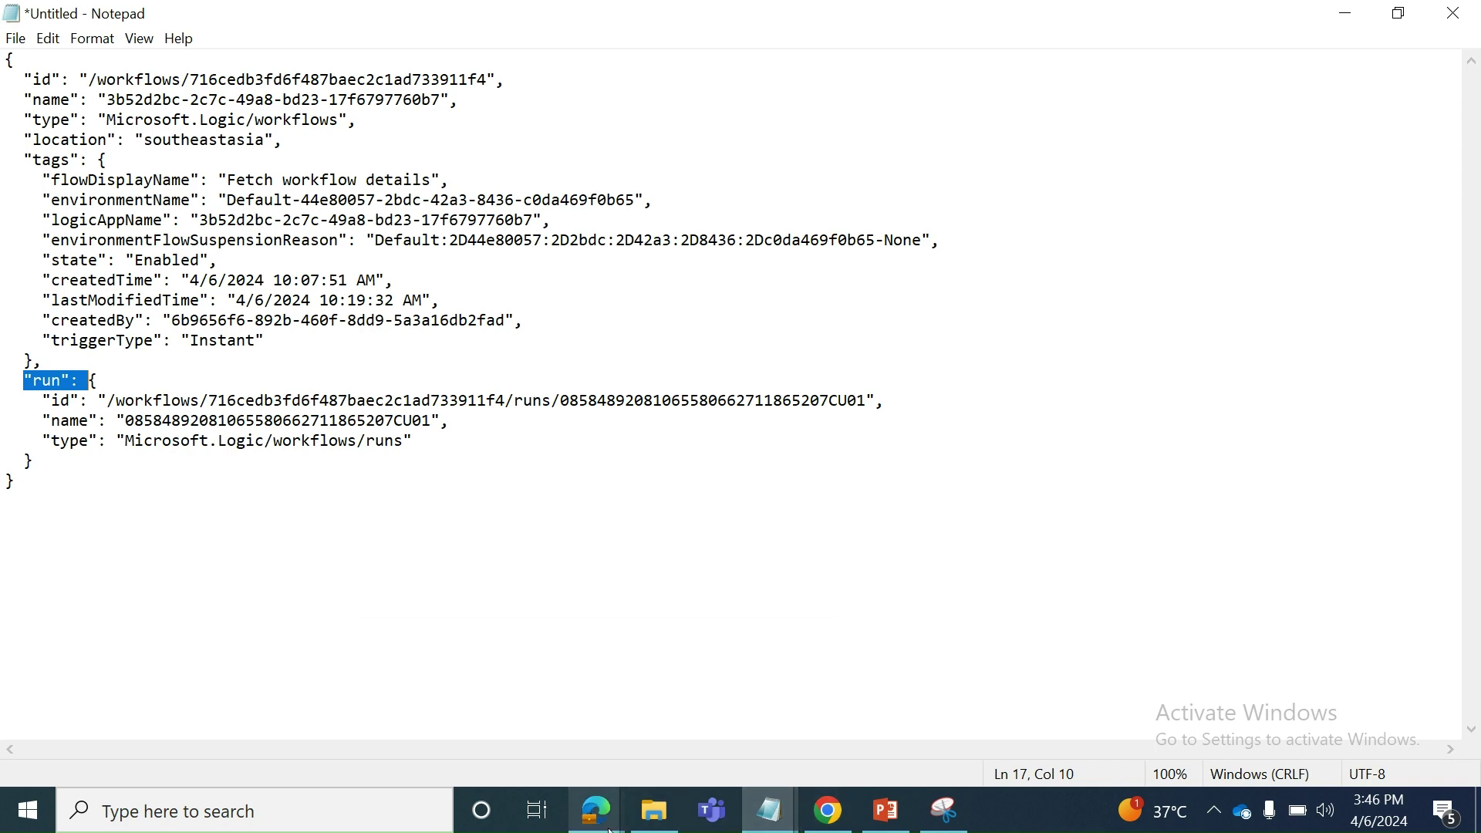
# Switch to Power Automate, return to the flow's details page and open the Apr 6, 03:49 PM run from the run history.
pyautogui.moveTo(610, 828)
pyautogui.click(446, 666)
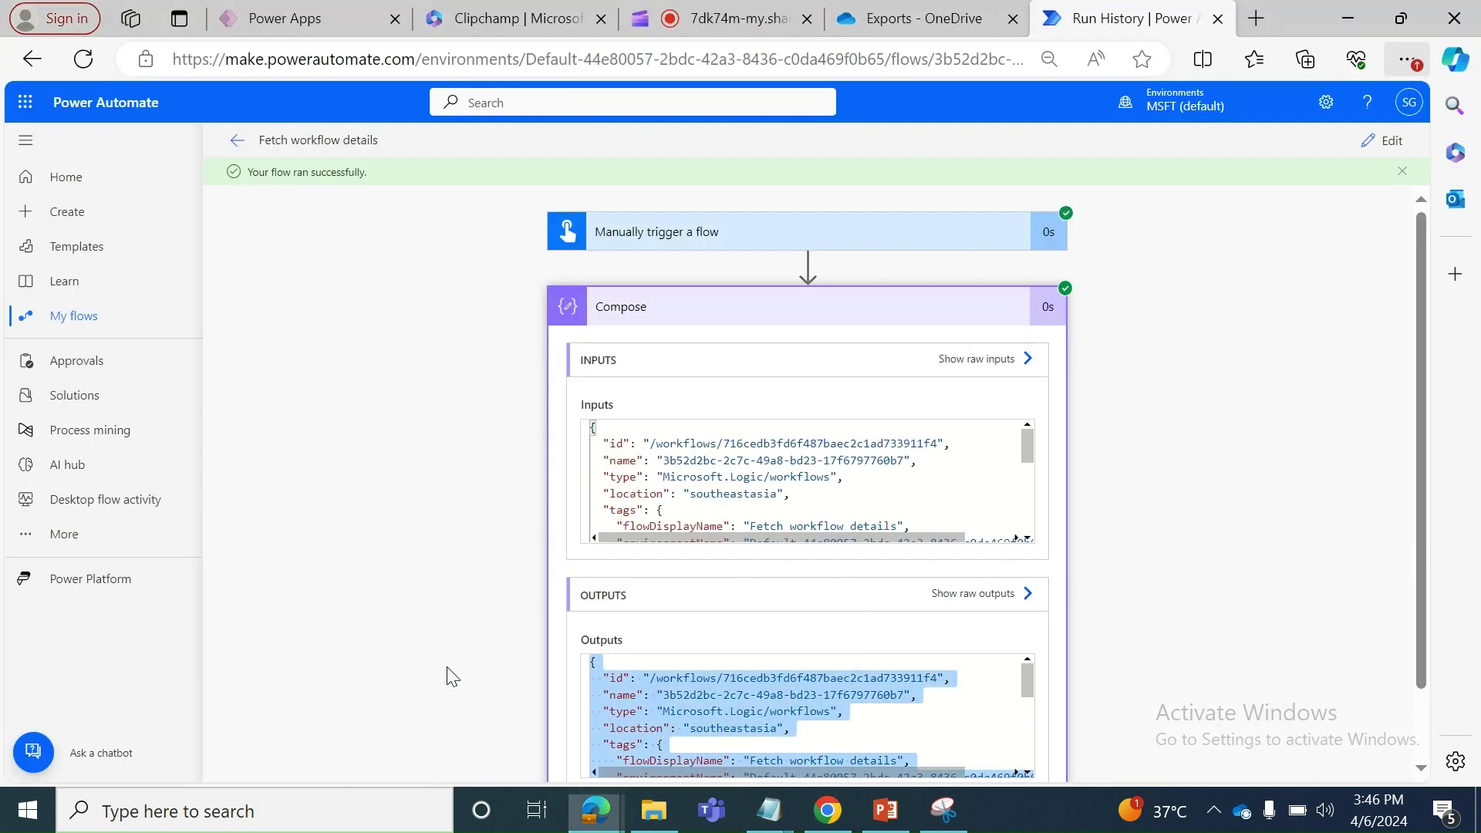
pyautogui.click(240, 142)
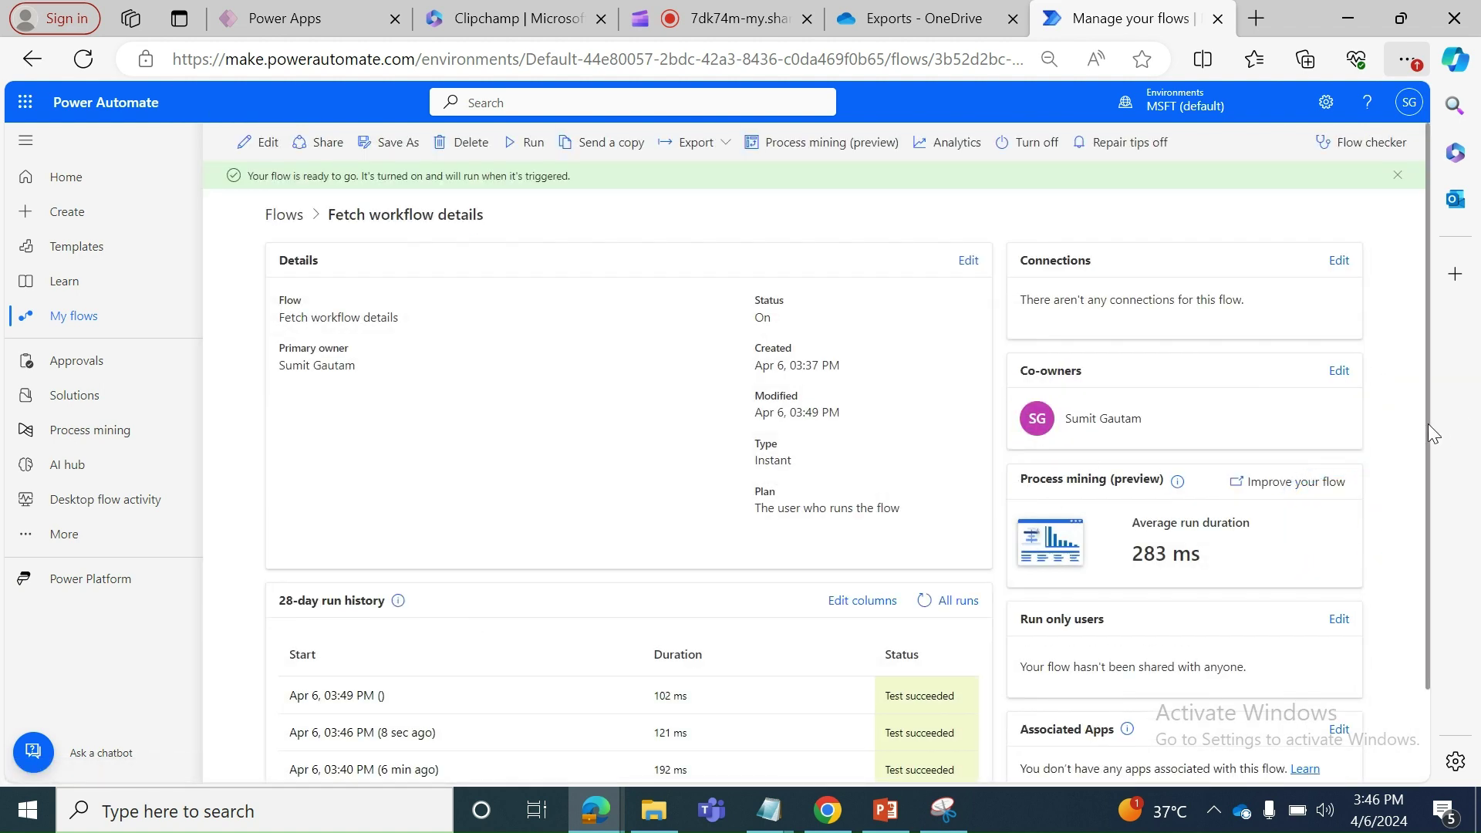
pyautogui.scroll(-2, 1427, 423)
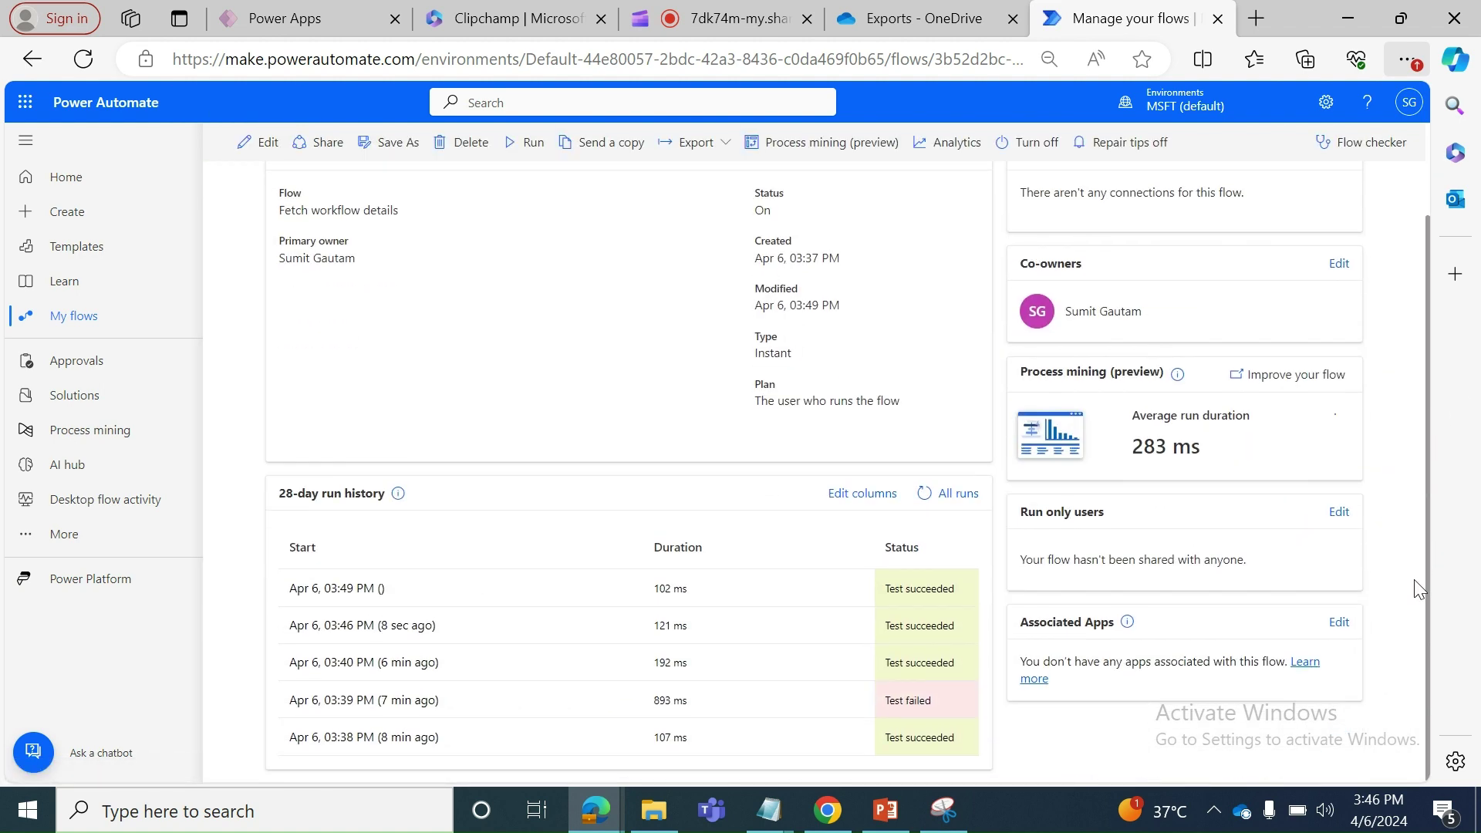
pyautogui.click(337, 588)
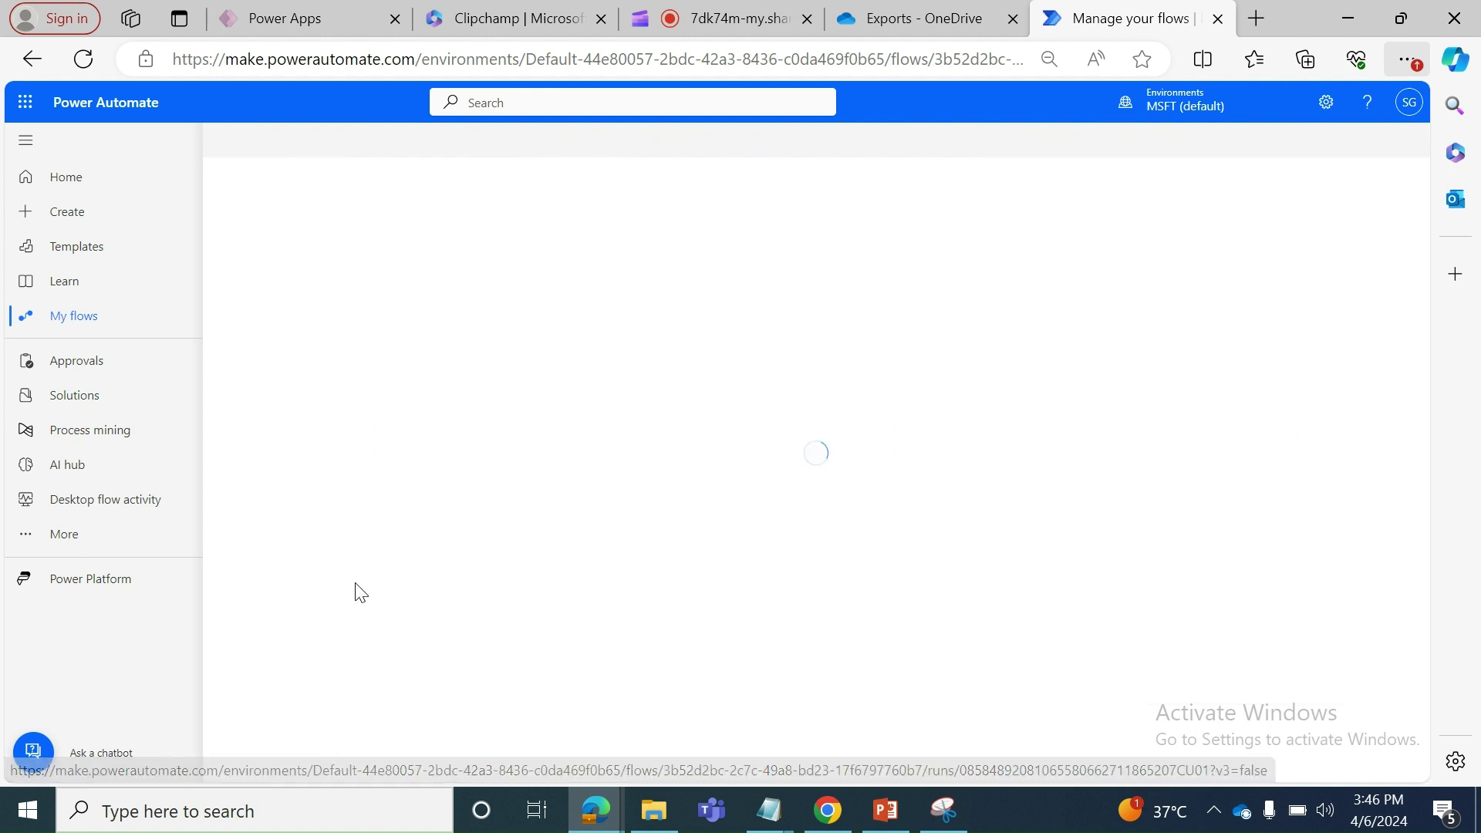
# Copy the 03:49 PM run's URL and paste it below the workflow JSON in Notepad, followed by blank lines.
pyautogui.click(626, 61)
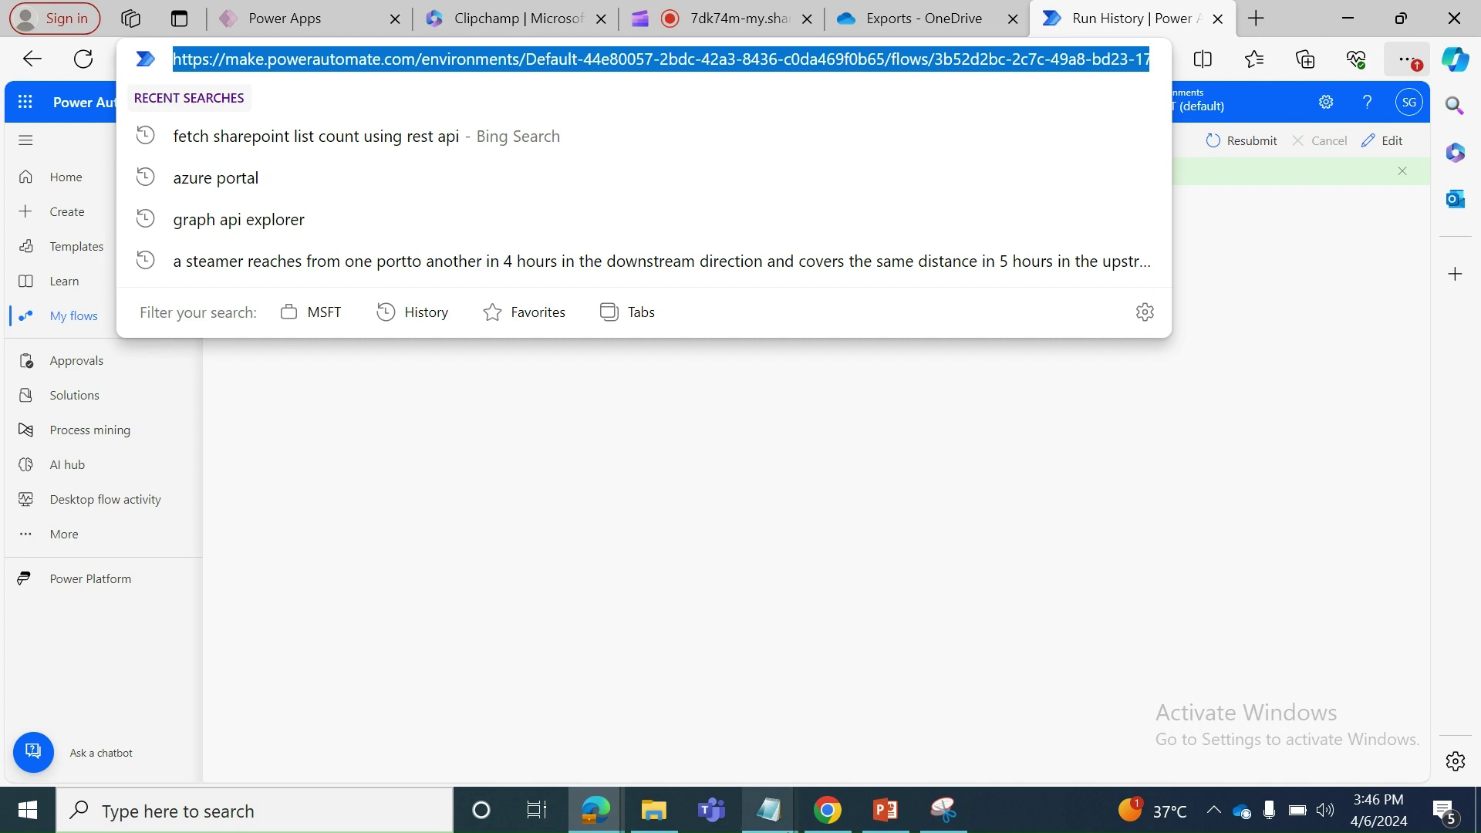
pyautogui.moveTo(748, 814)
pyautogui.click(648, 739)
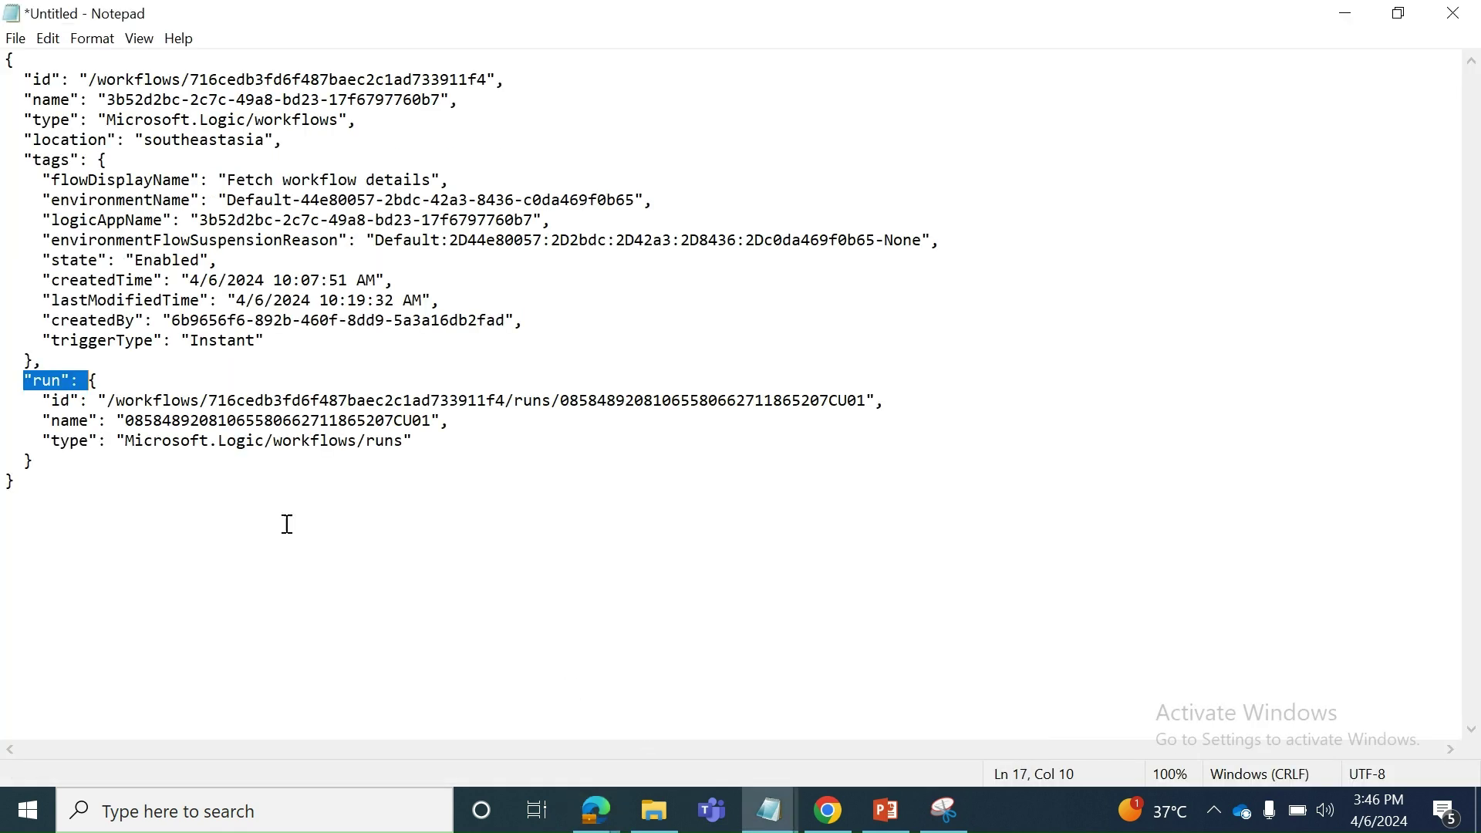
pyautogui.click(77, 532)
pyautogui.press('Return')
pyautogui.hotkey('ctrl', 'v')
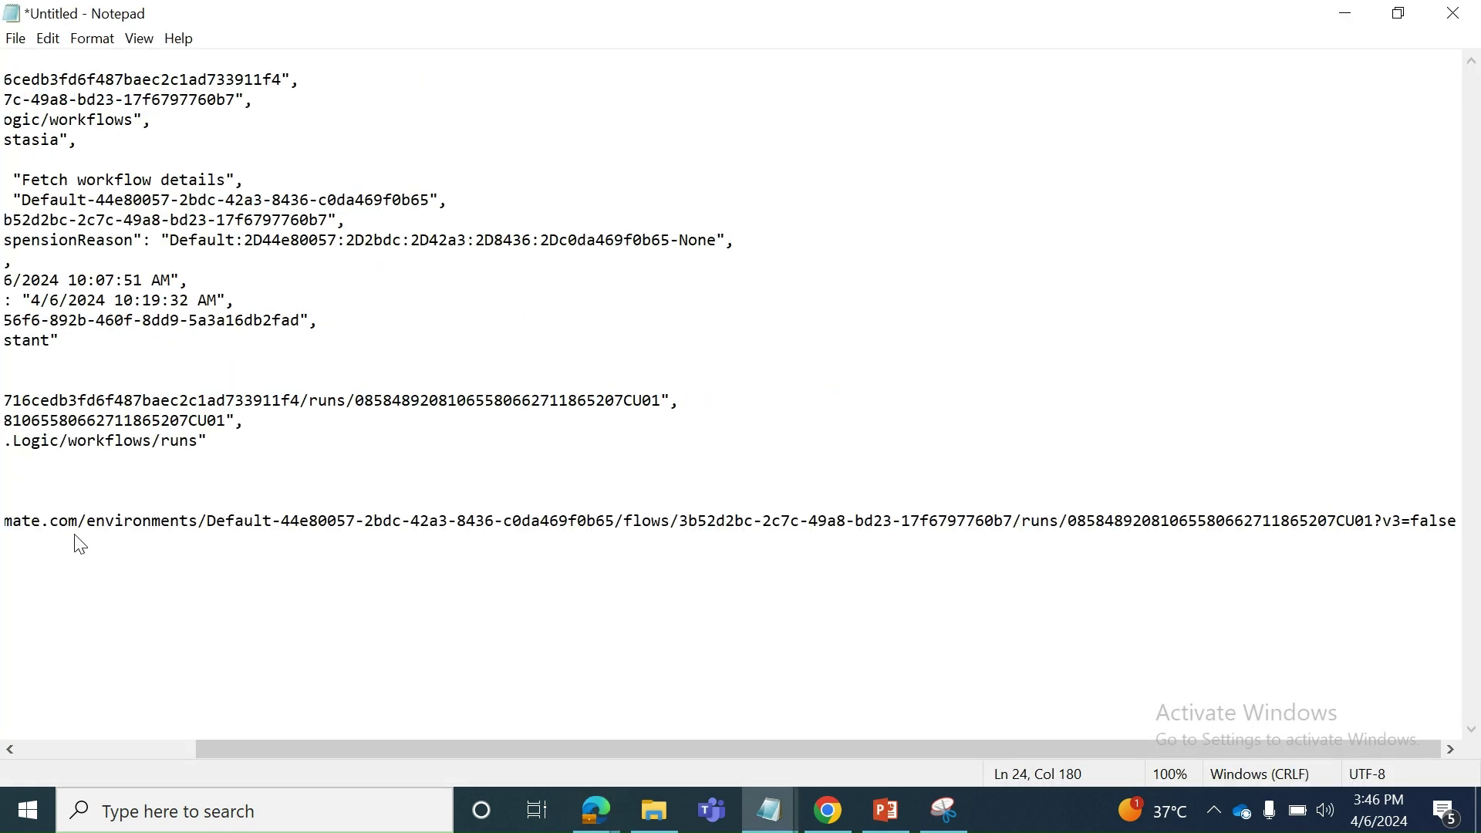
pyautogui.press('Return')
pyautogui.press('Return')
pyautogui.press('Return')
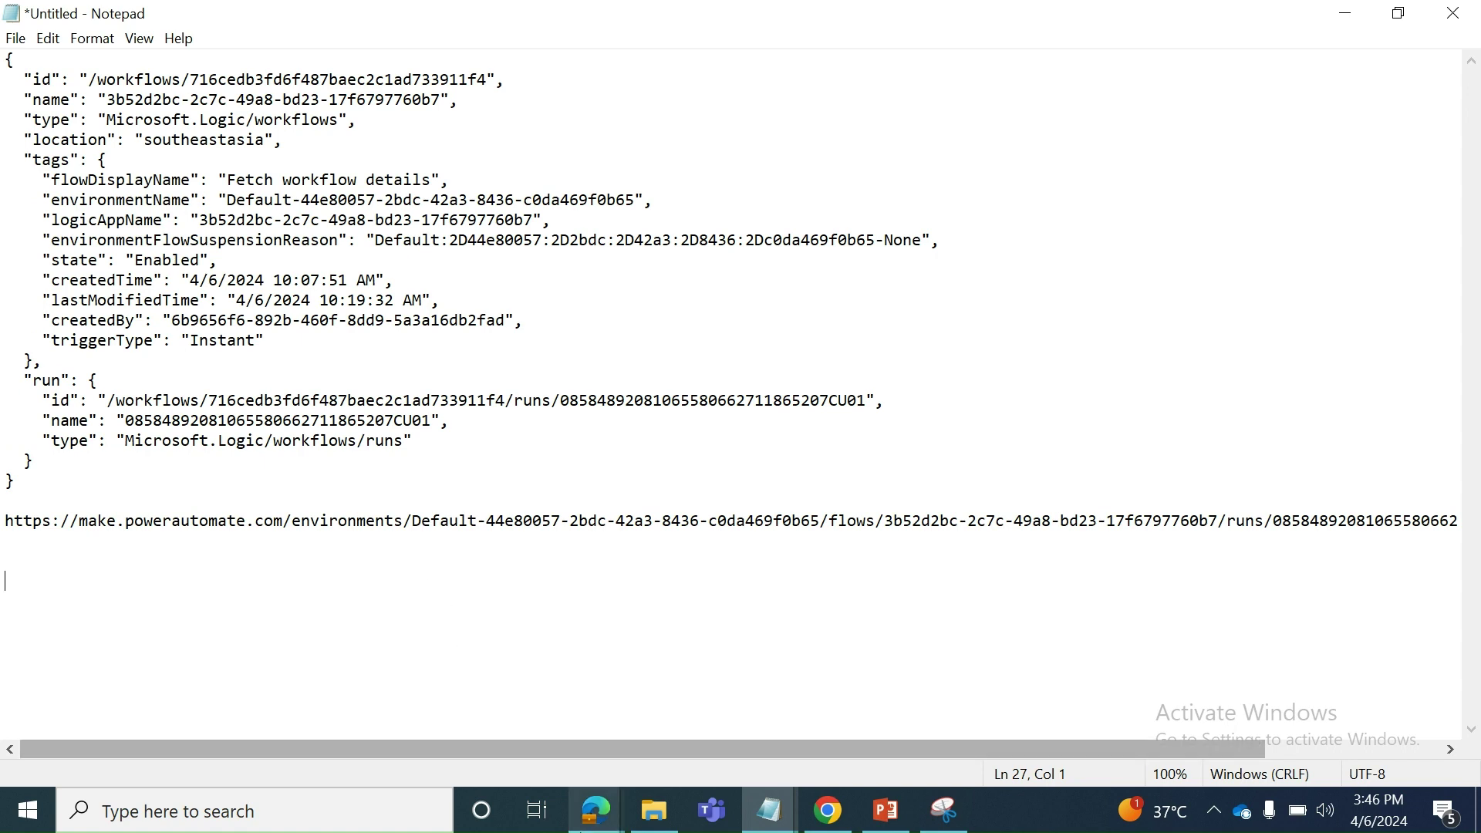
# Return to the flow's details page in Power Automate and open the Apr 6, 03:40 PM run from the run history.
pyautogui.click(585, 827)
pyautogui.click(505, 724)
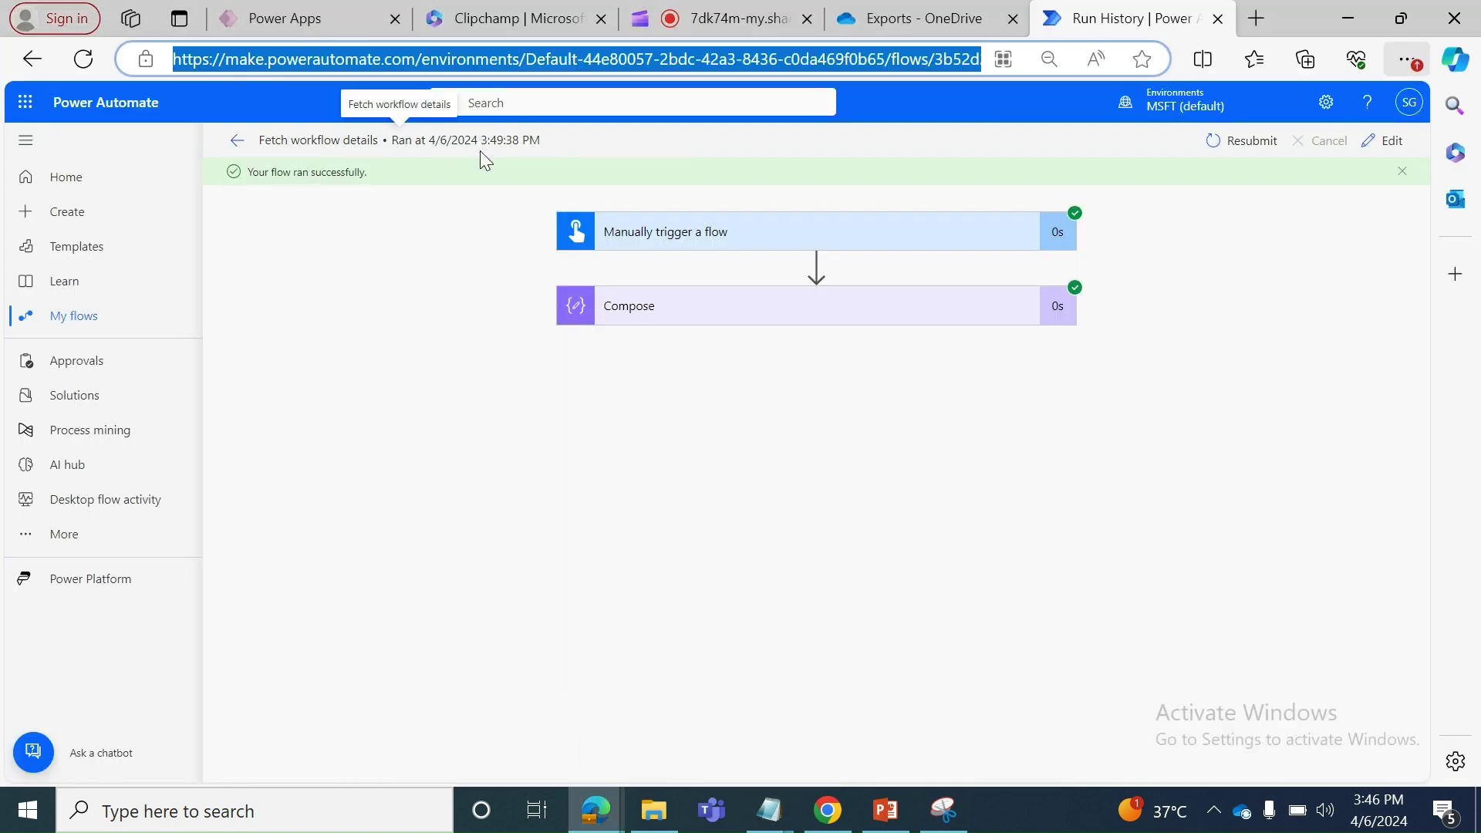
pyautogui.click(236, 140)
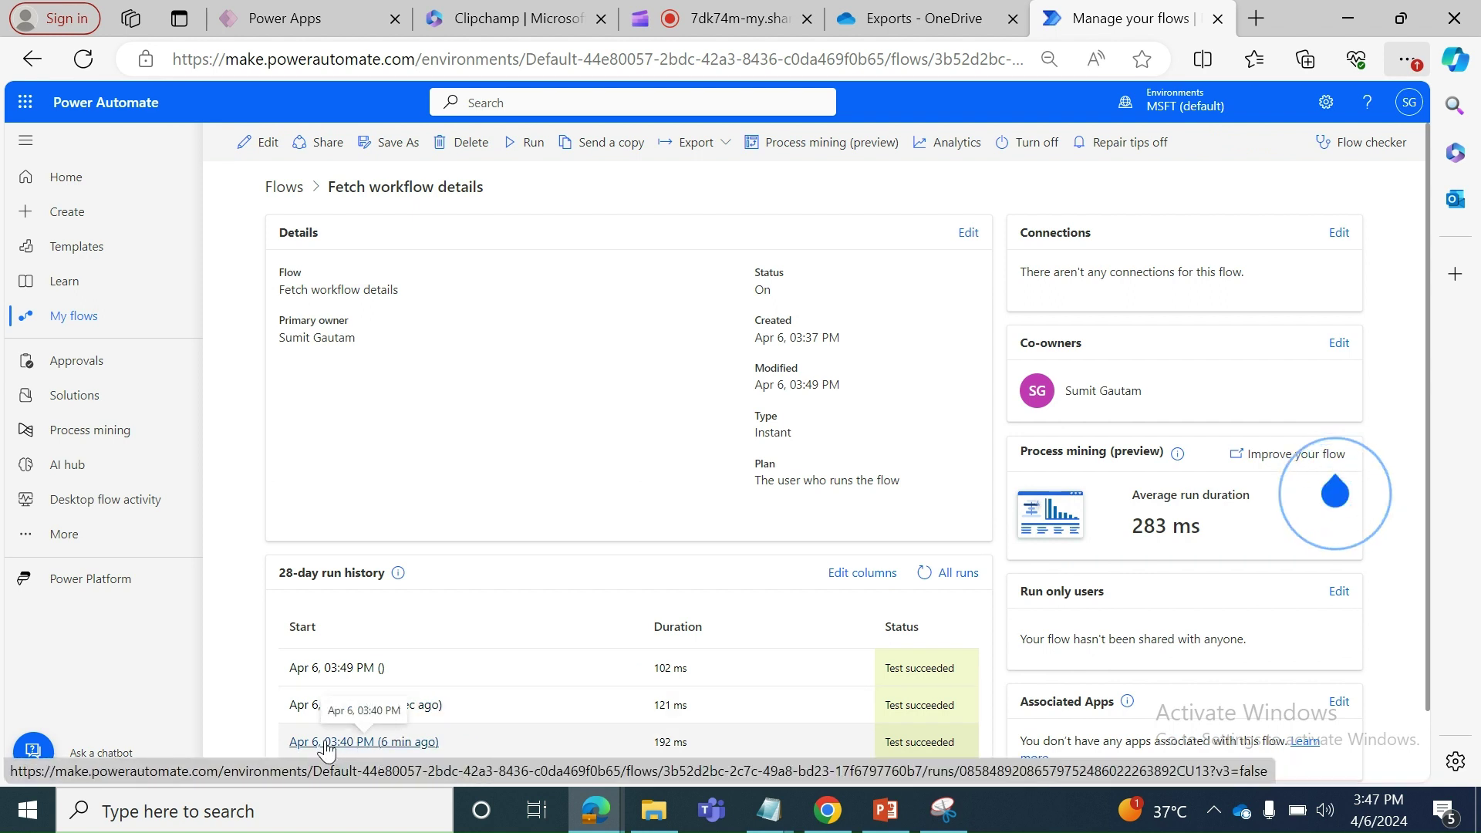
pyautogui.click(360, 744)
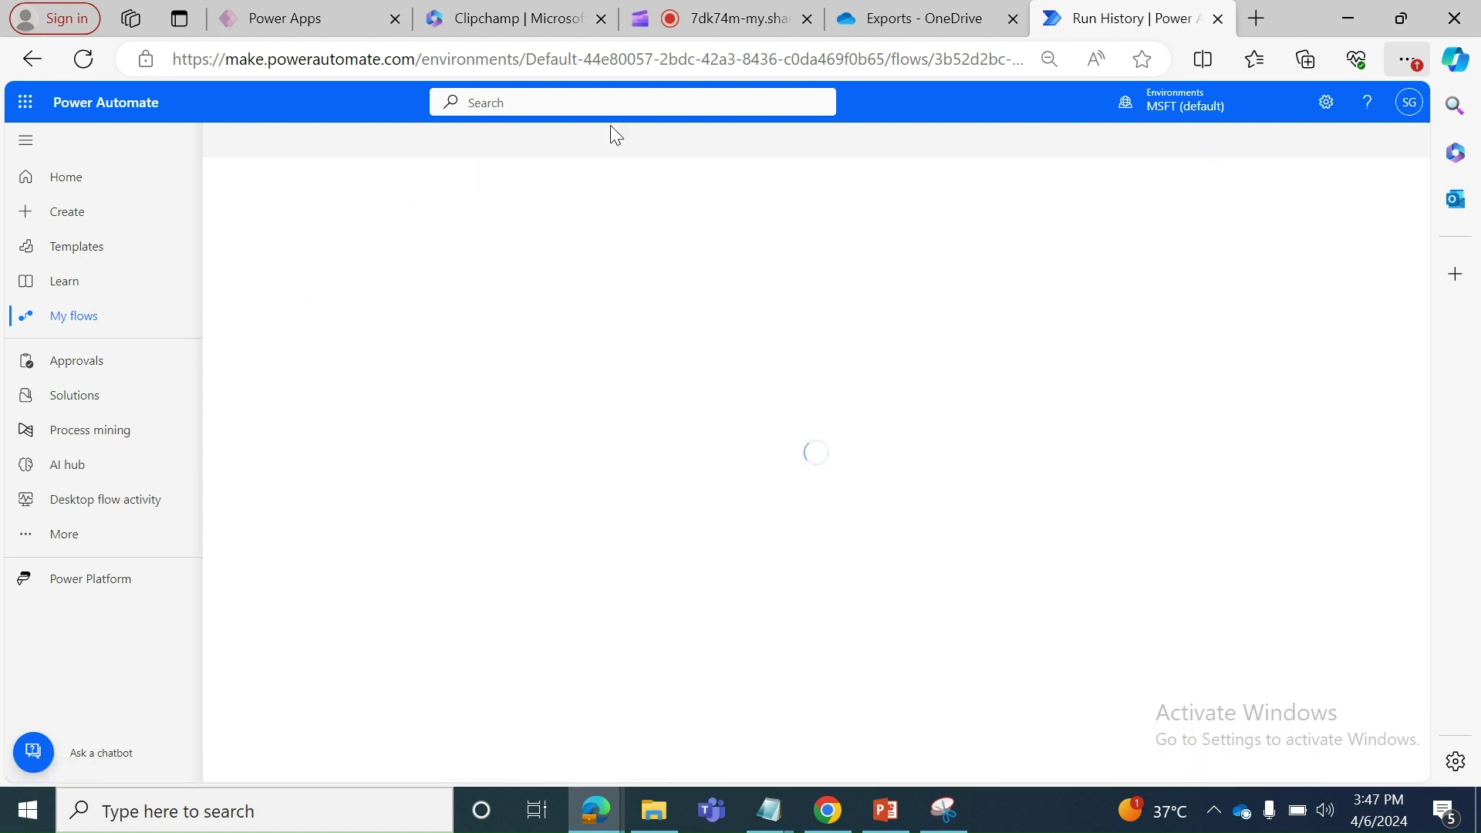
# Copy the 03:40 PM run's URL and paste it below the first run URL in Notepad.
pyautogui.click(677, 59)
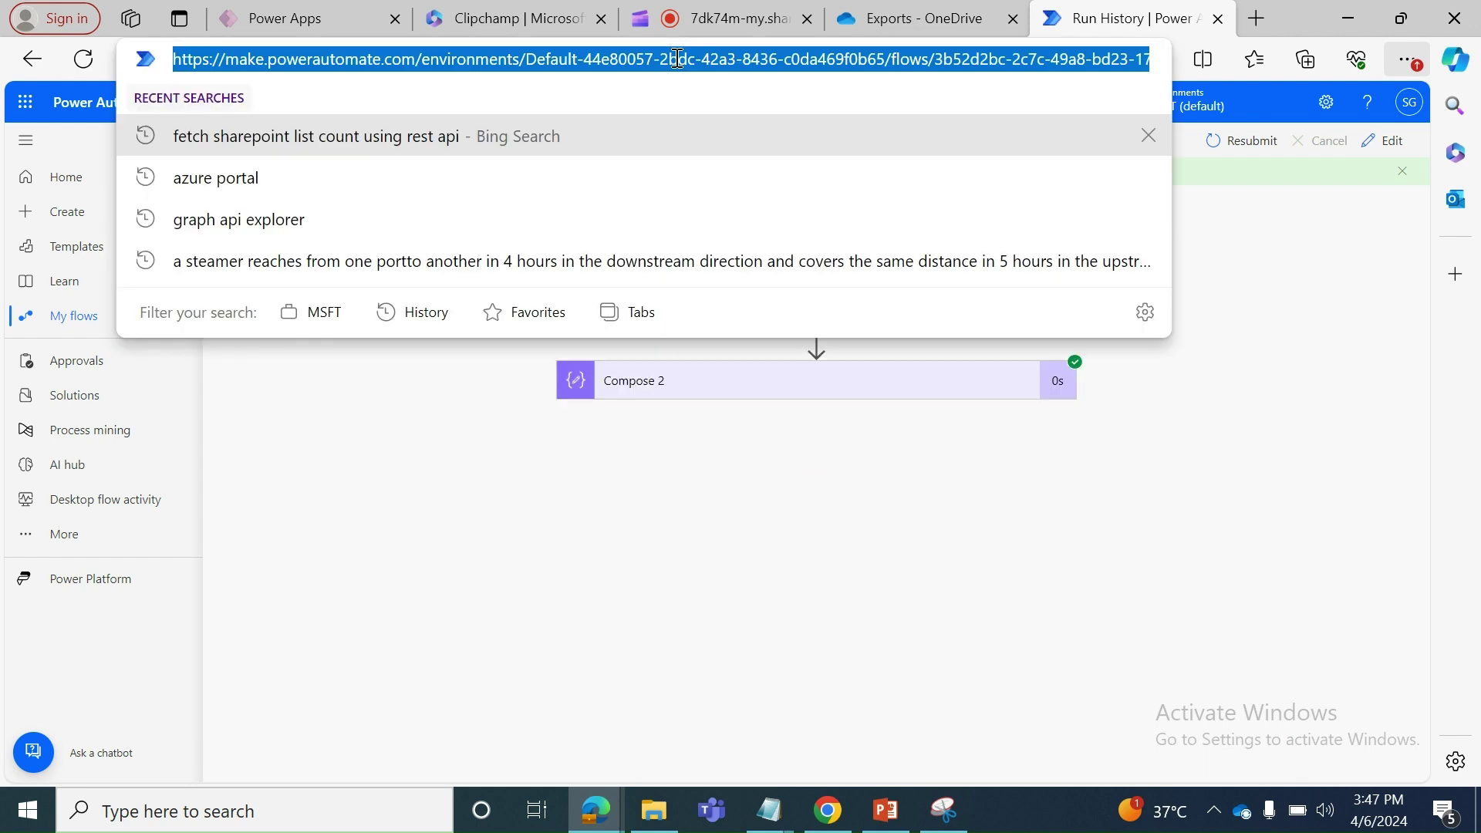
pyautogui.moveTo(764, 829)
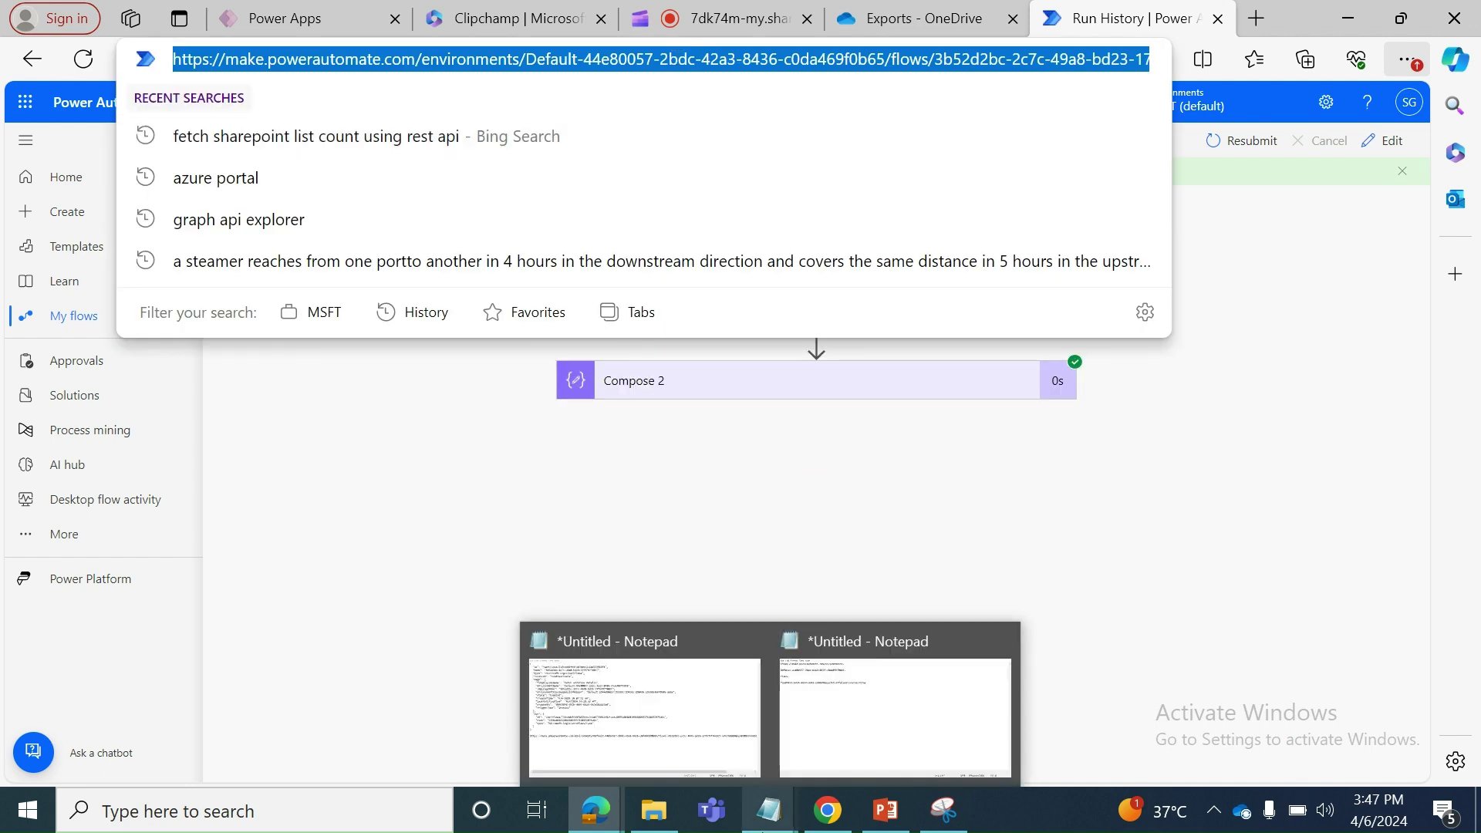
pyautogui.click(618, 703)
pyautogui.press('Return')
pyautogui.press('Return')
pyautogui.hotkey('ctrl', 'v')
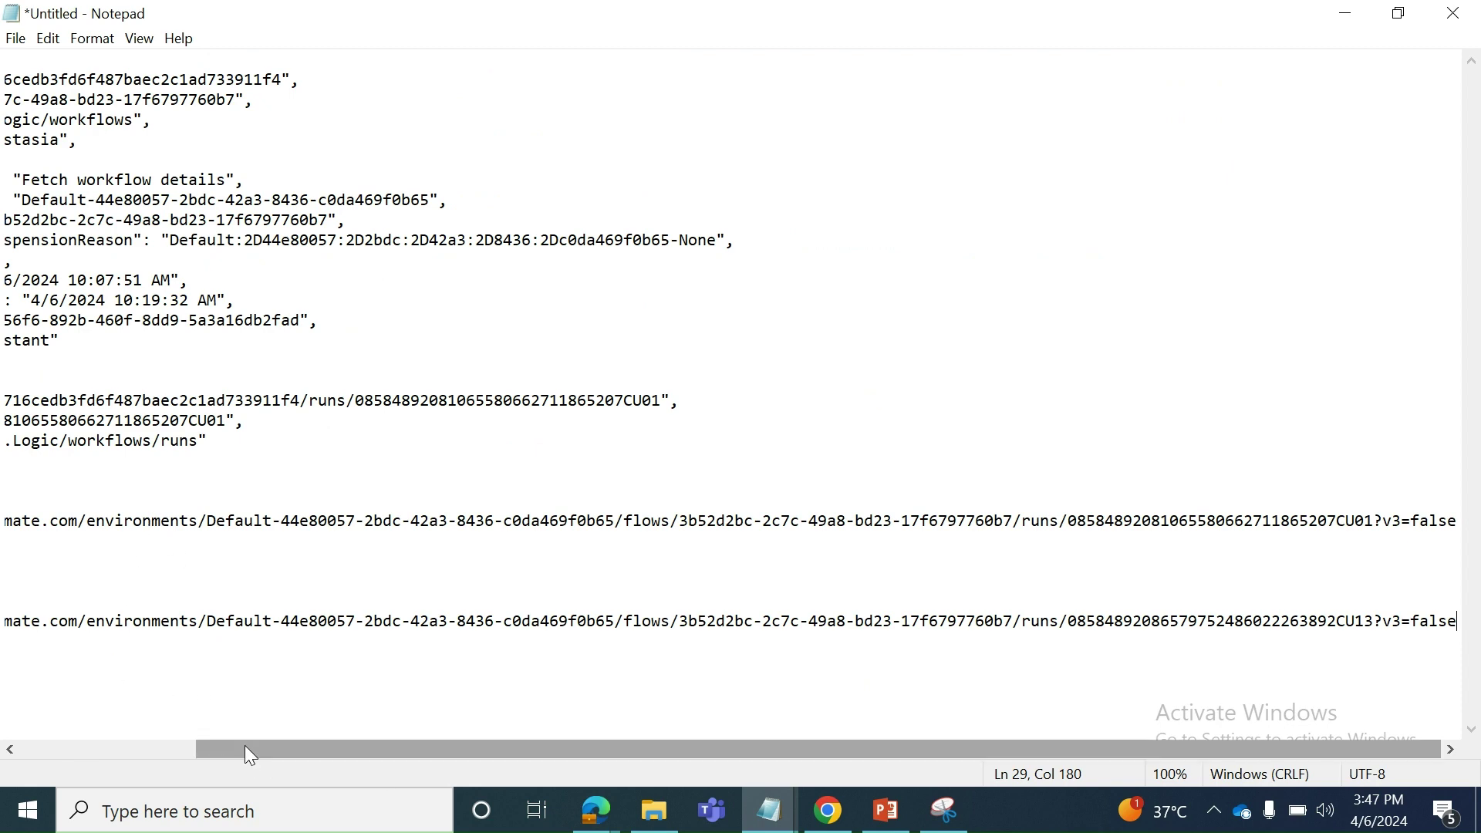
# Compare the environment, flow and run IDs in the two run URLs with the matching values in the workflow JSON.
pyautogui.moveTo(243, 745); pyautogui.dragTo(13, 771)
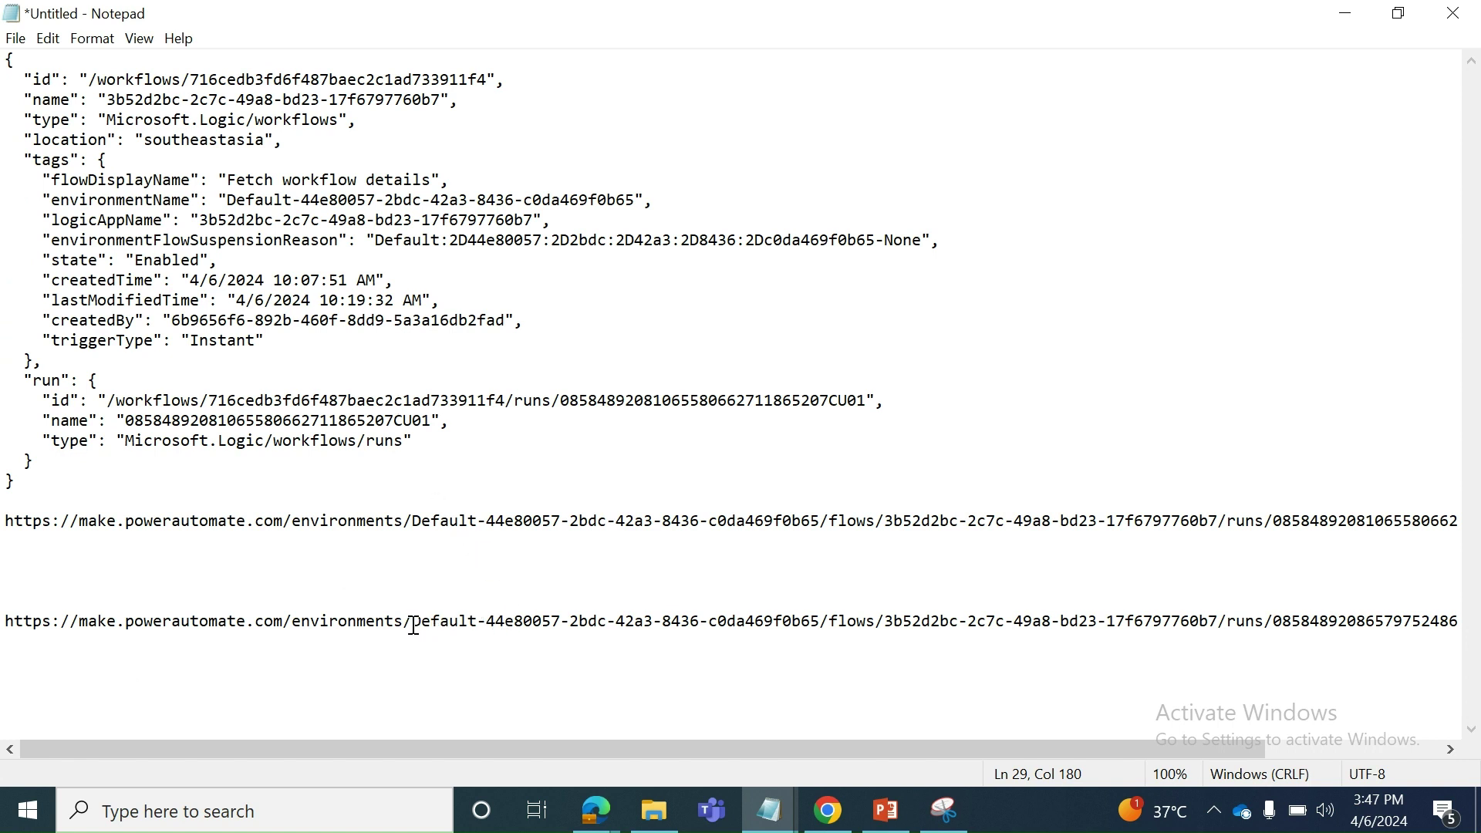
pyautogui.moveTo(413, 623); pyautogui.dragTo(820, 624)
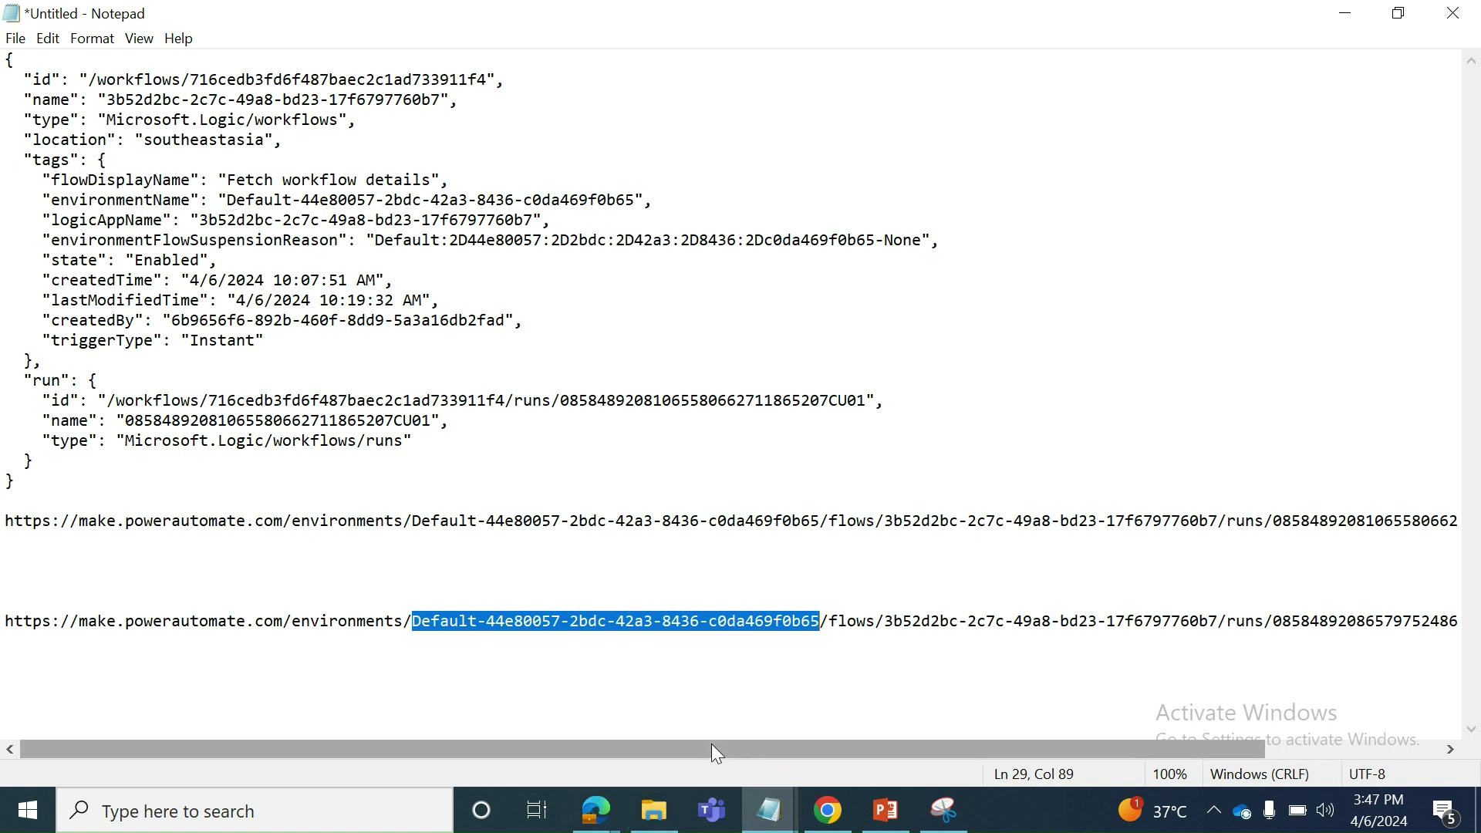
pyautogui.moveTo(711, 743); pyautogui.dragTo(1035, 743)
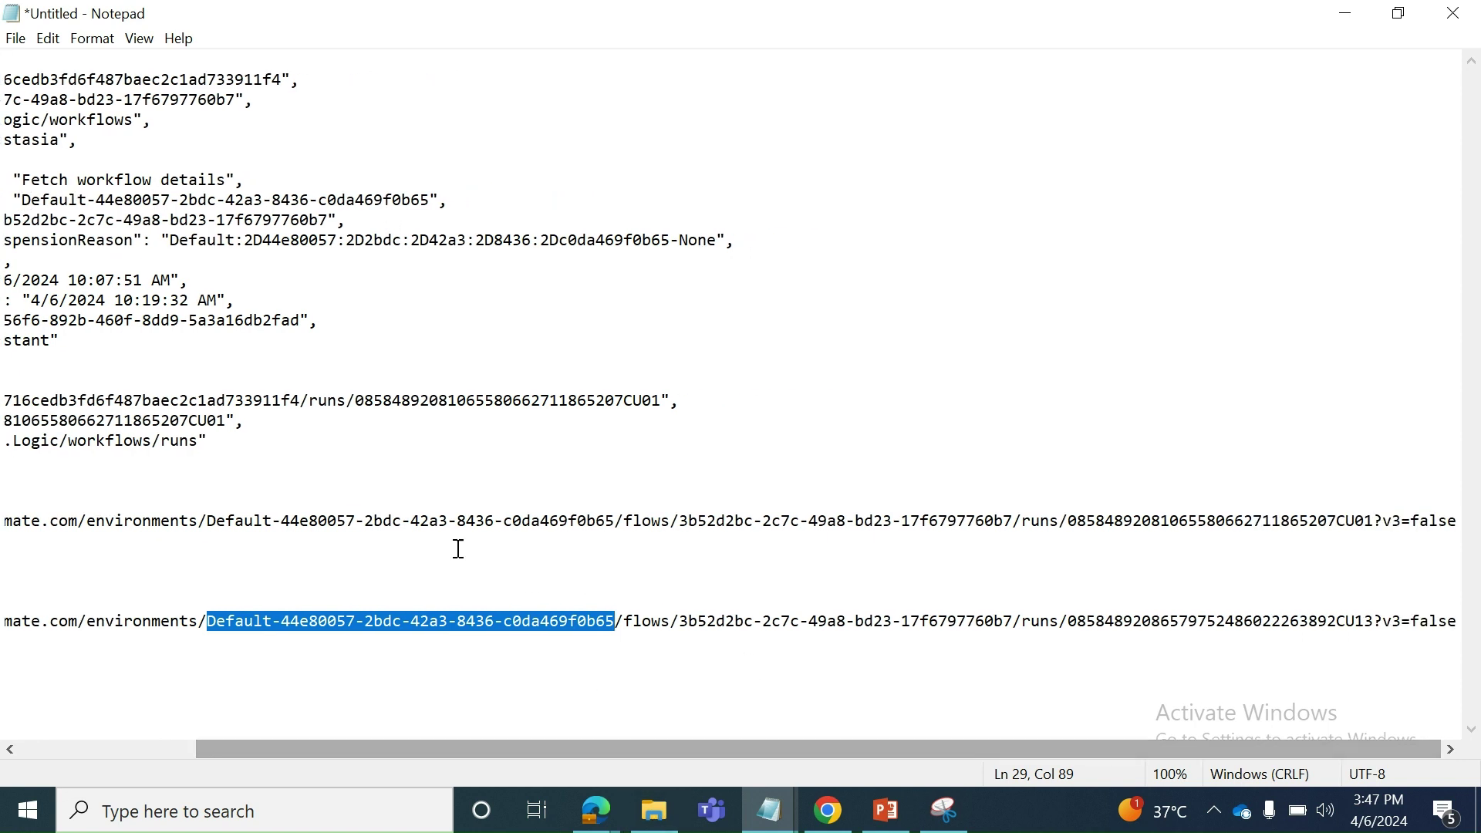
pyautogui.moveTo(678, 518); pyautogui.dragTo(1217, 525)
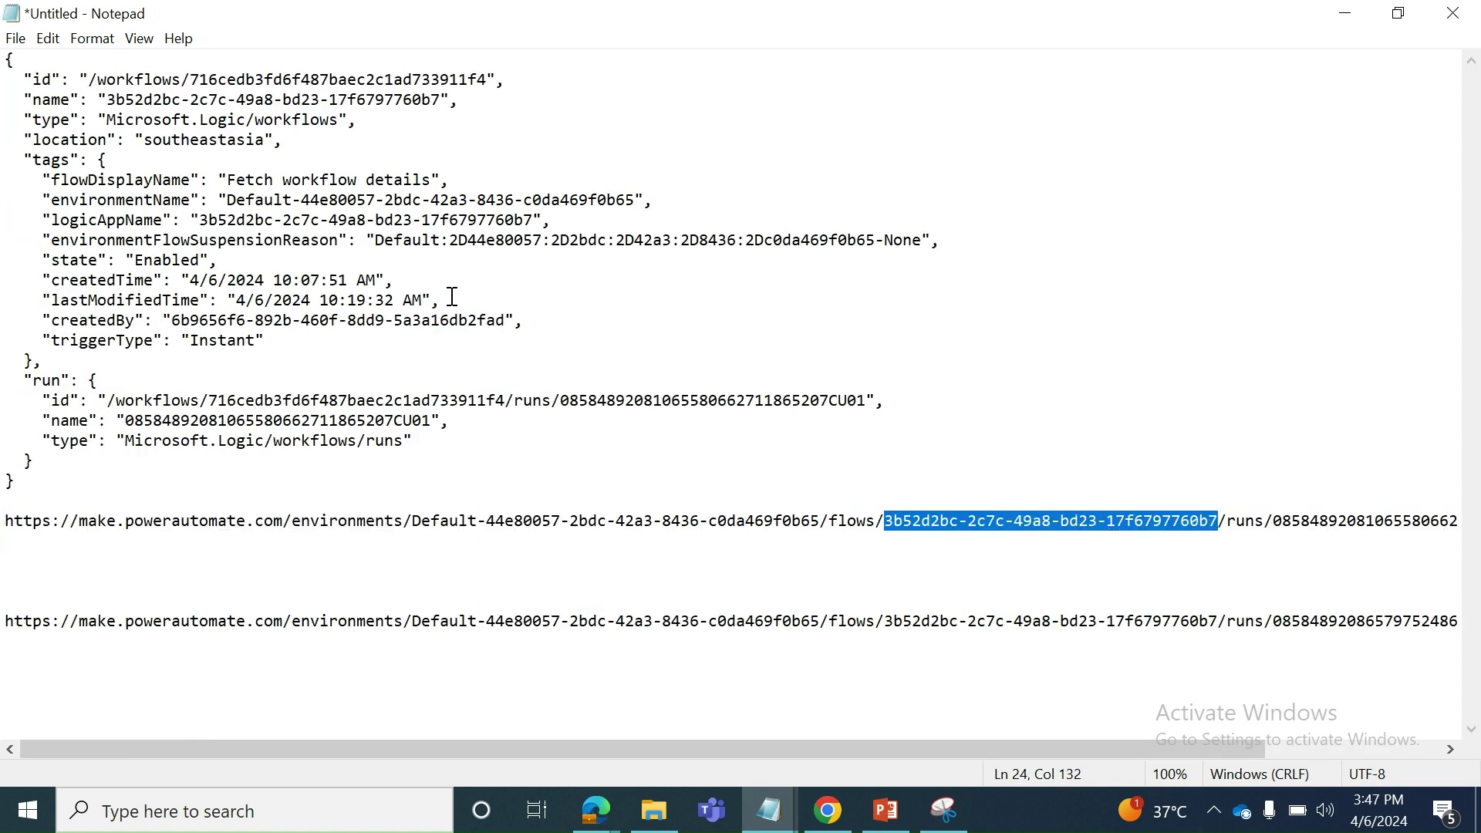
pyautogui.moveTo(208, 223); pyautogui.dragTo(538, 222)
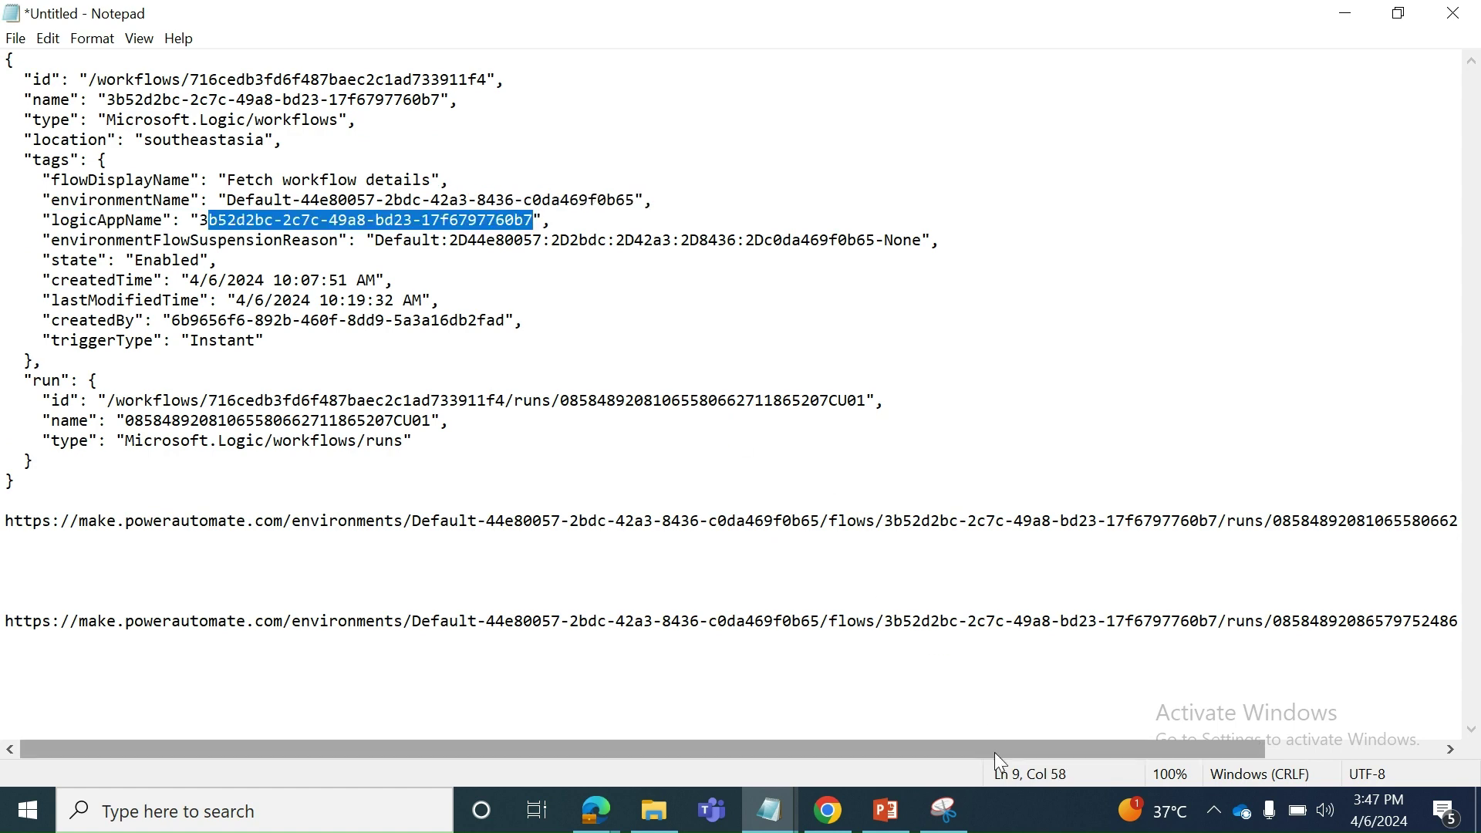
pyautogui.click(1312, 748)
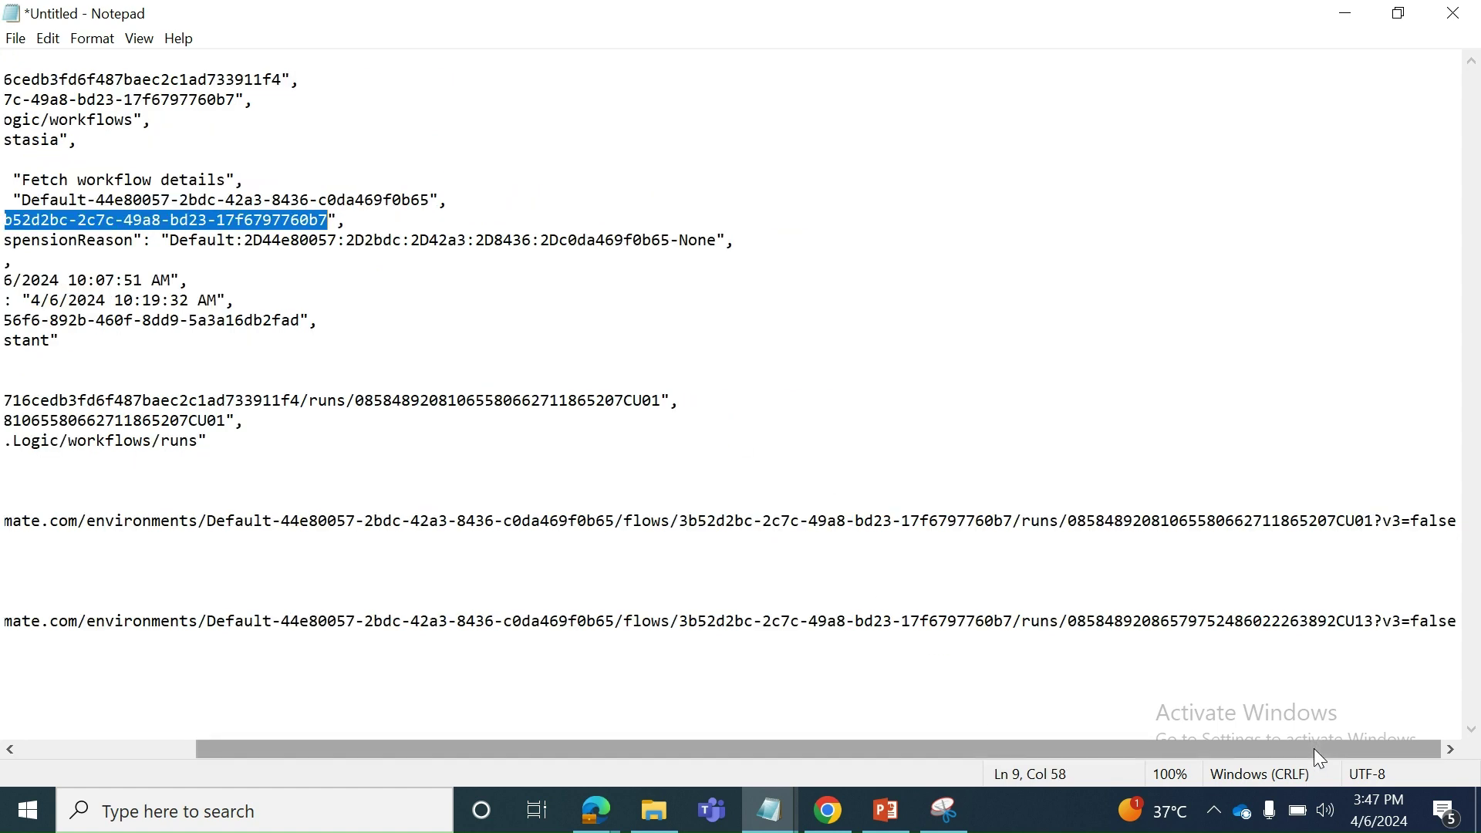
pyautogui.doubleClick(1036, 518)
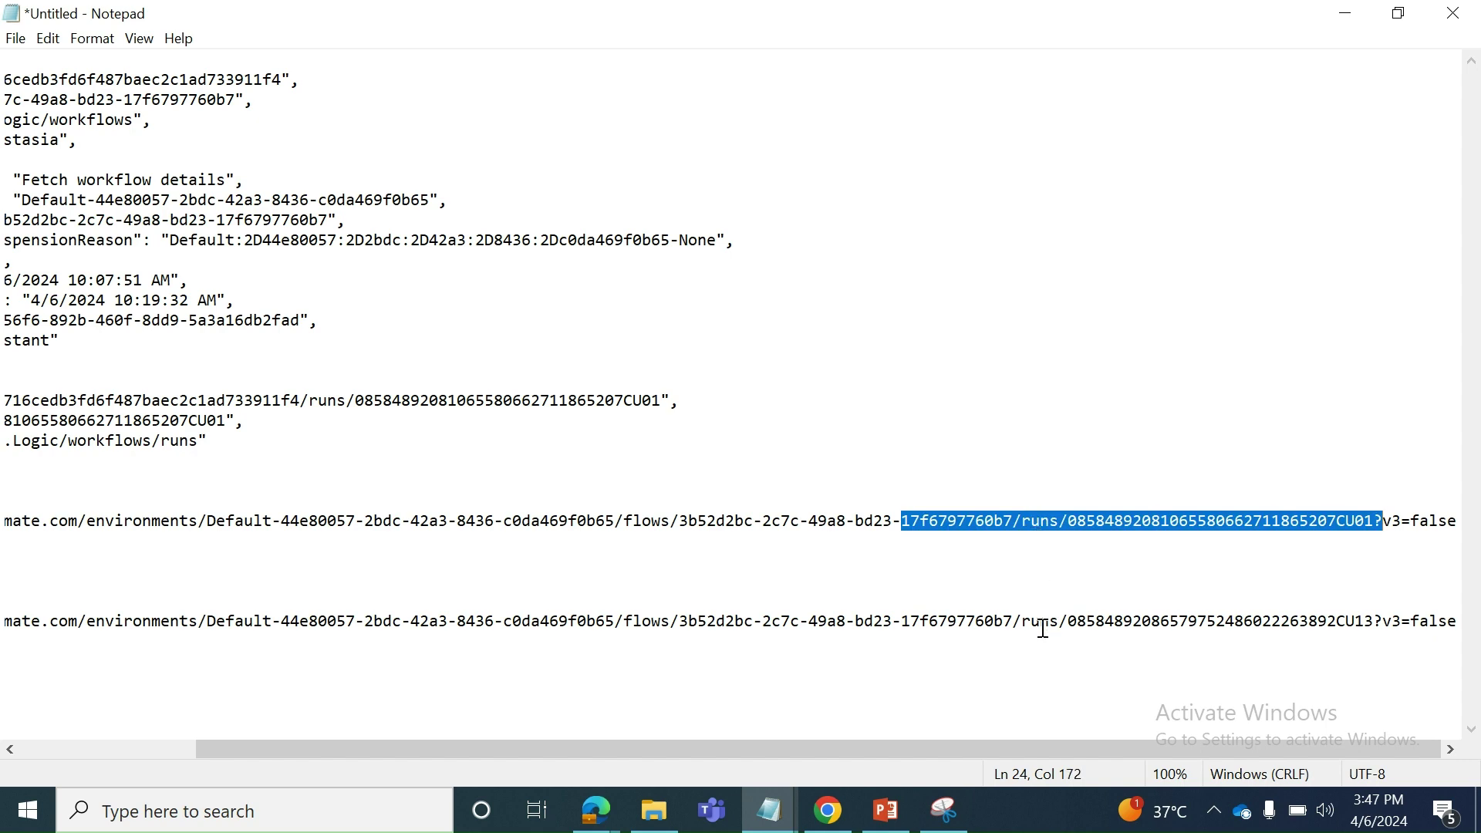
pyautogui.doubleClick(1088, 519)
pyautogui.click(1098, 563)
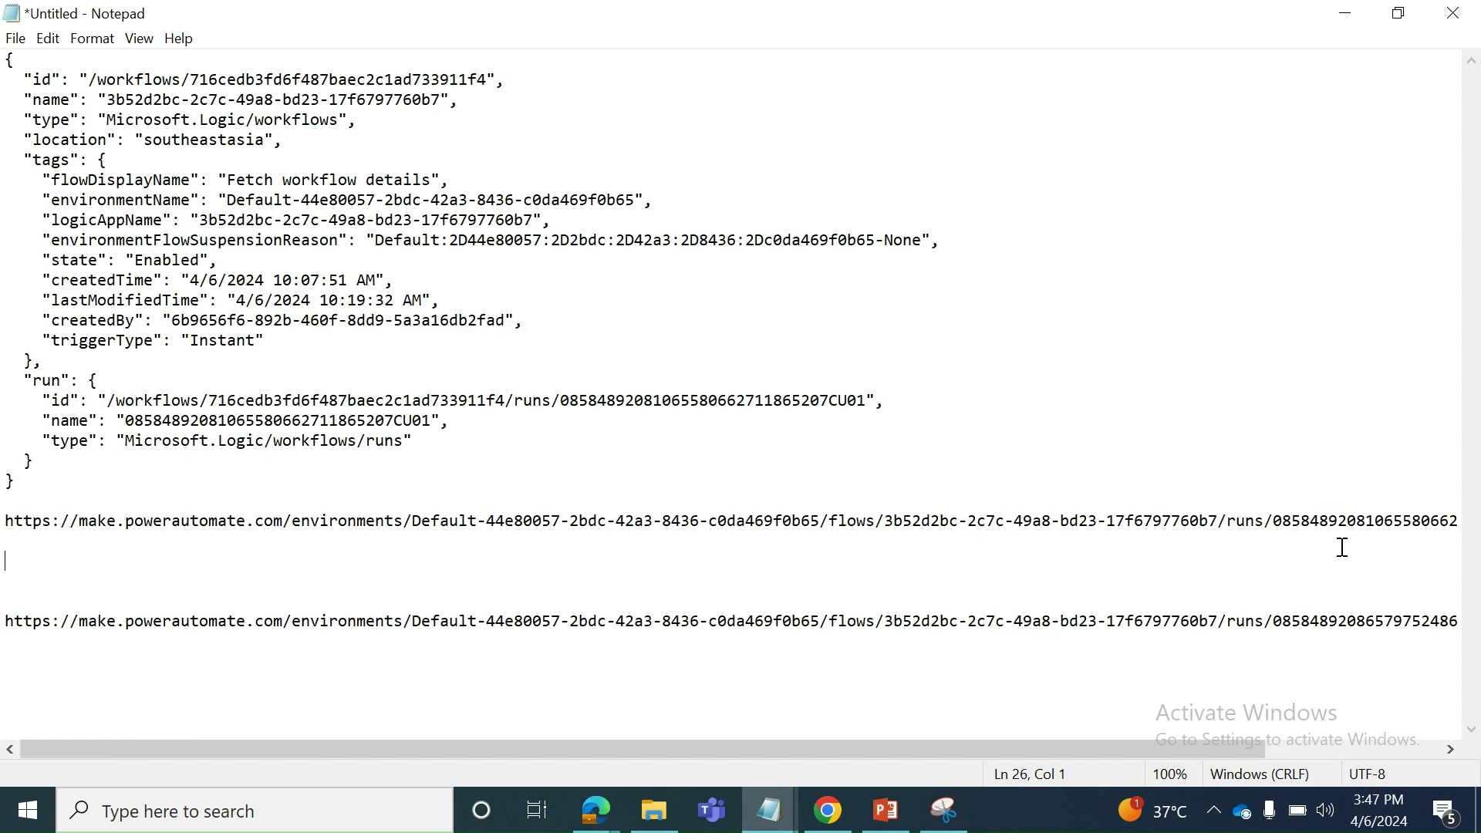
pyautogui.click(1320, 749)
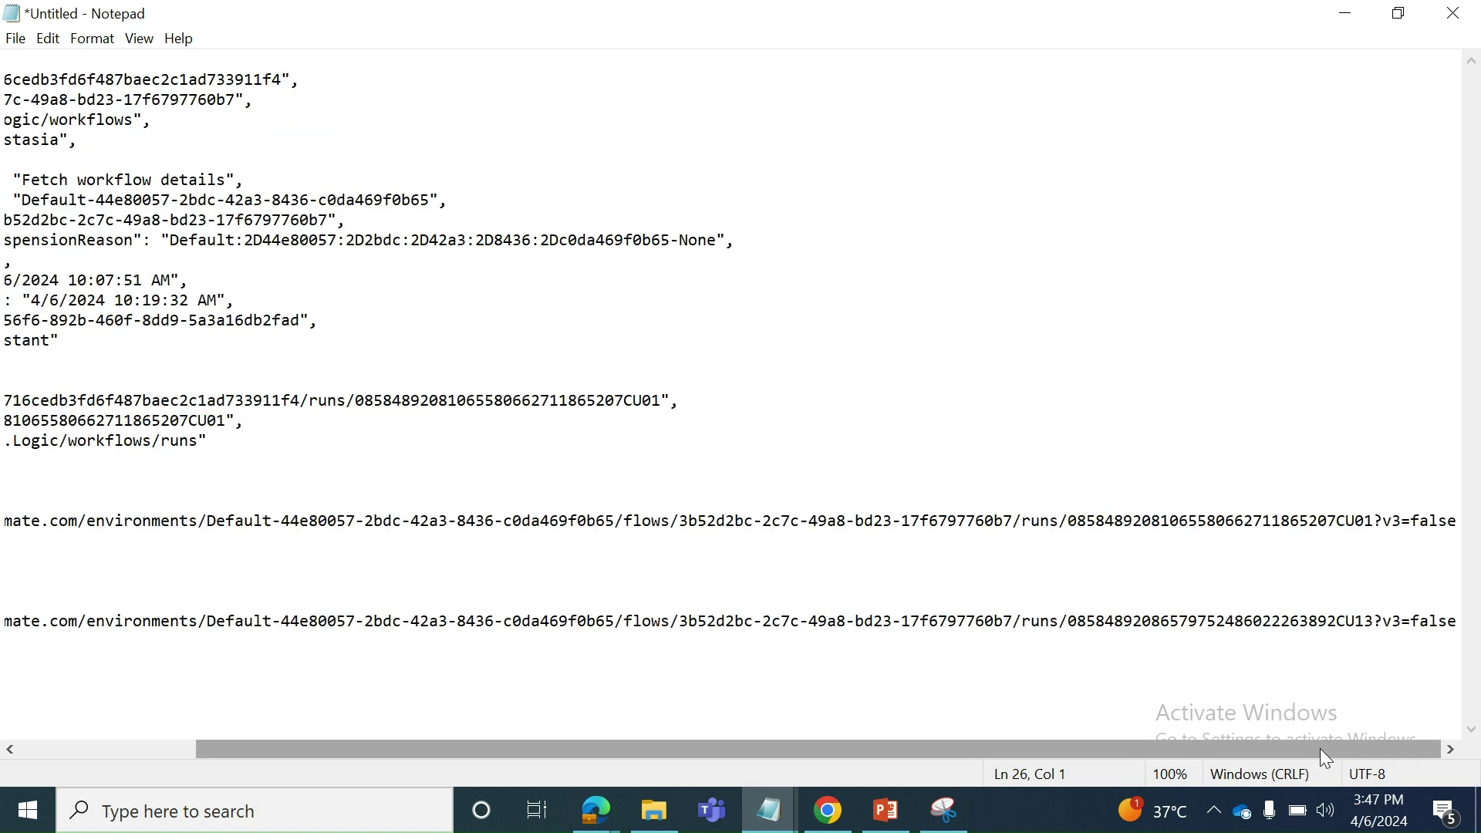
pyautogui.click(1069, 523)
pyautogui.moveTo(1096, 526); pyautogui.dragTo(1375, 527)
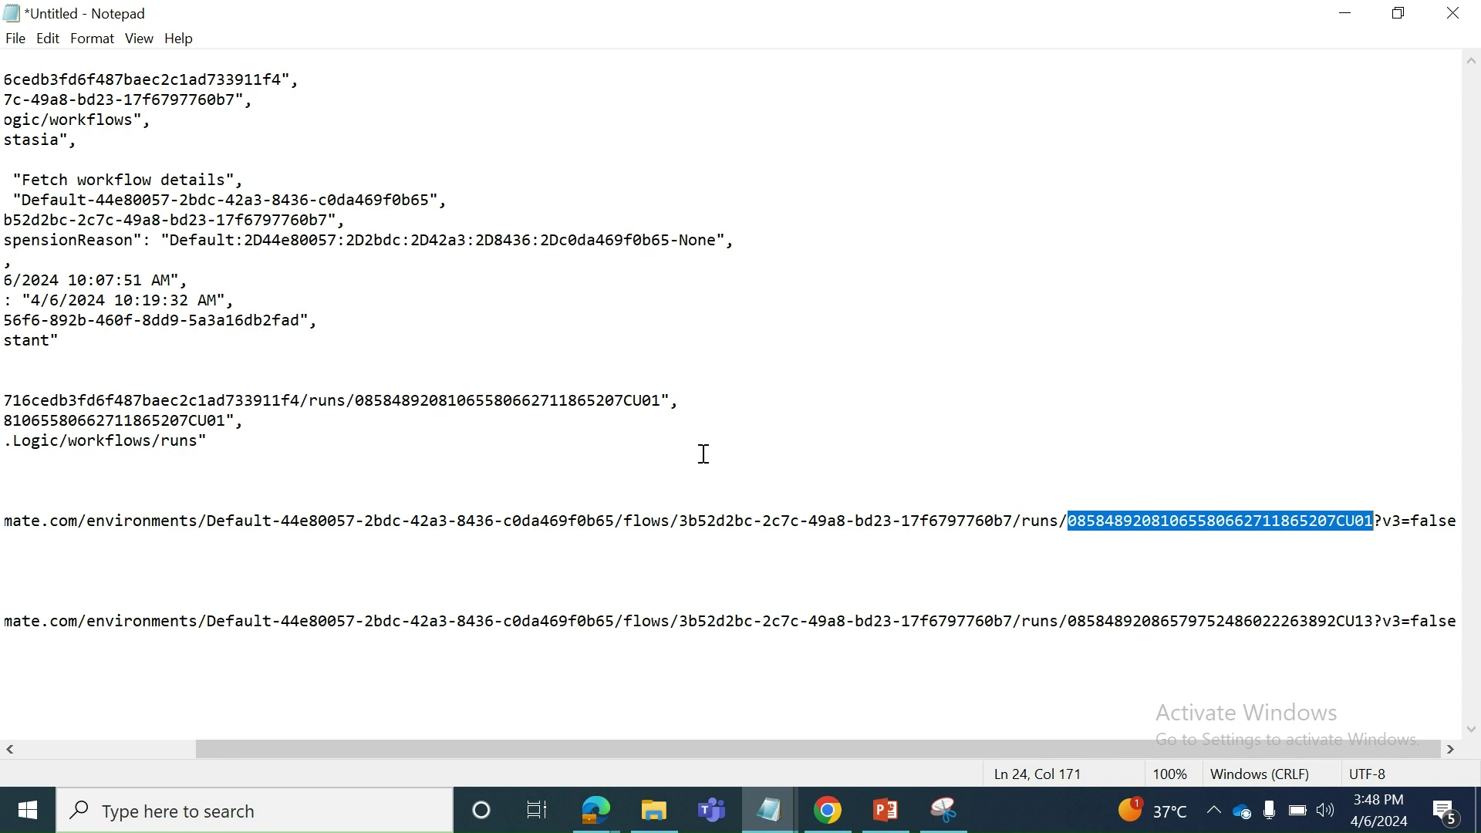
# Switch to Power Automate, return to the Fetch workflow details page, review its run history and open the flow for editing.
pyautogui.moveTo(596, 810)
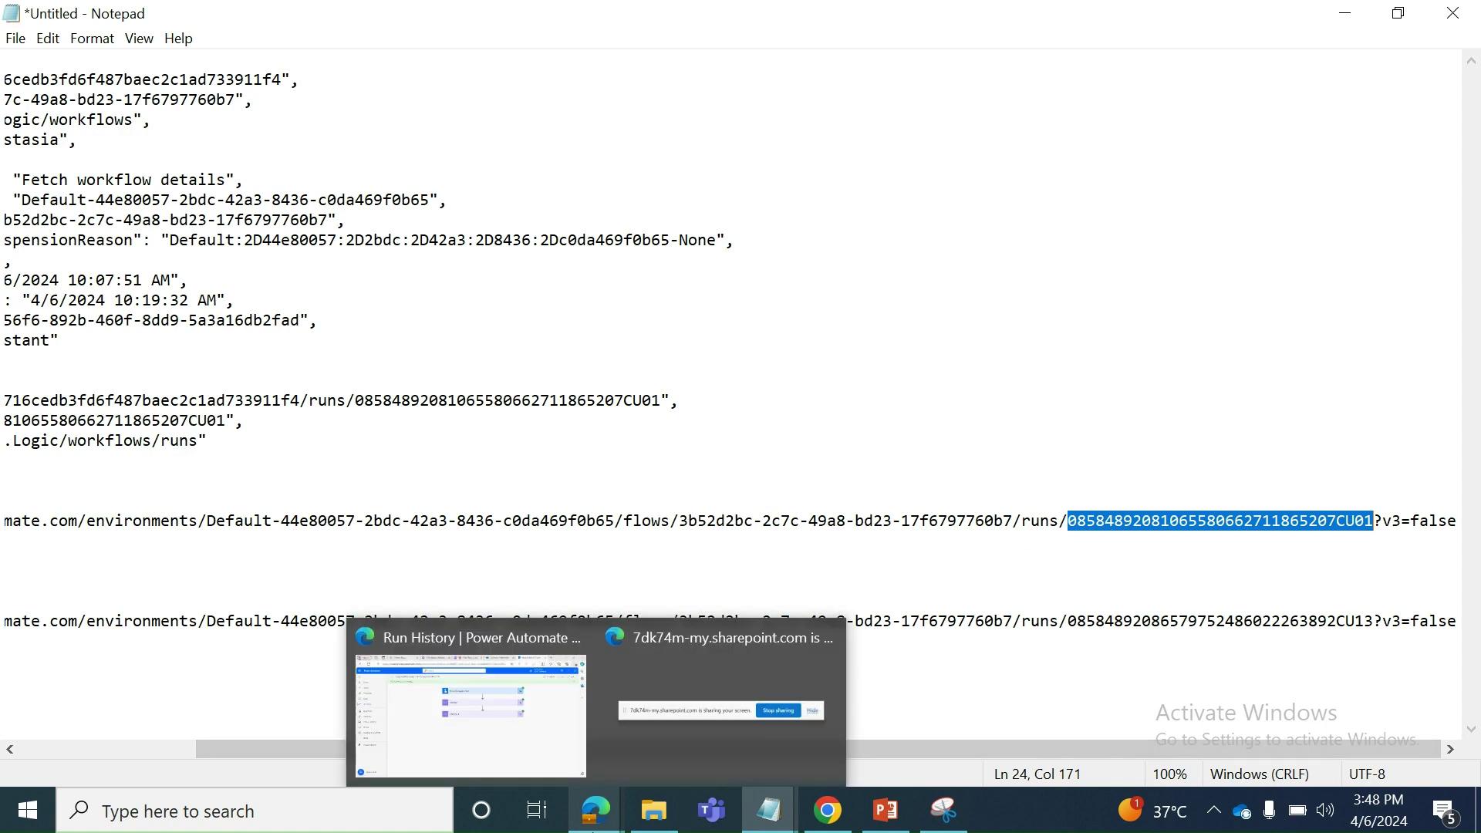
pyautogui.click(466, 745)
pyautogui.click(236, 141)
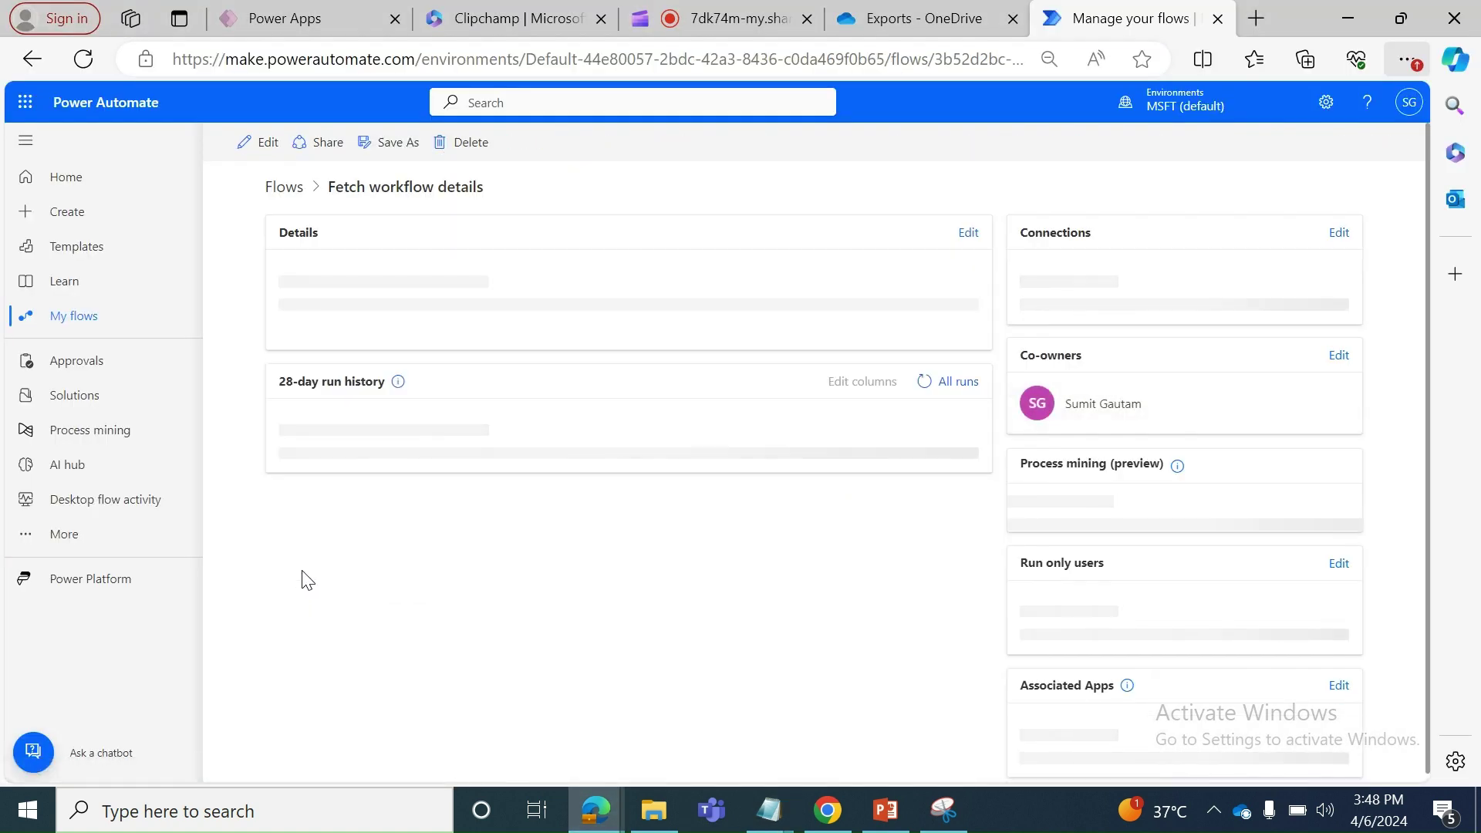
pyautogui.click(1334, 494)
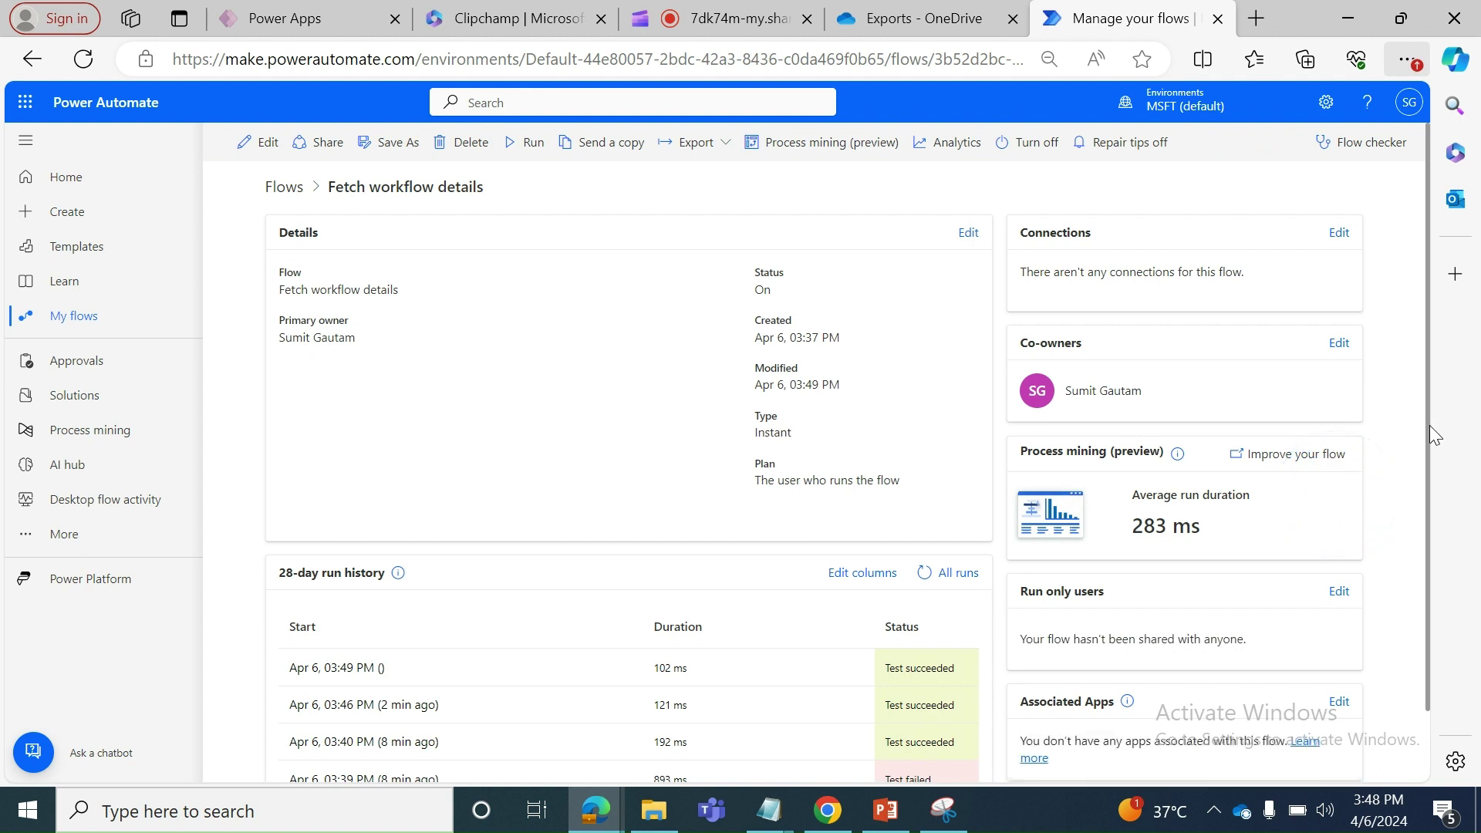
pyautogui.moveTo(1428, 425); pyautogui.dragTo(1432, 690)
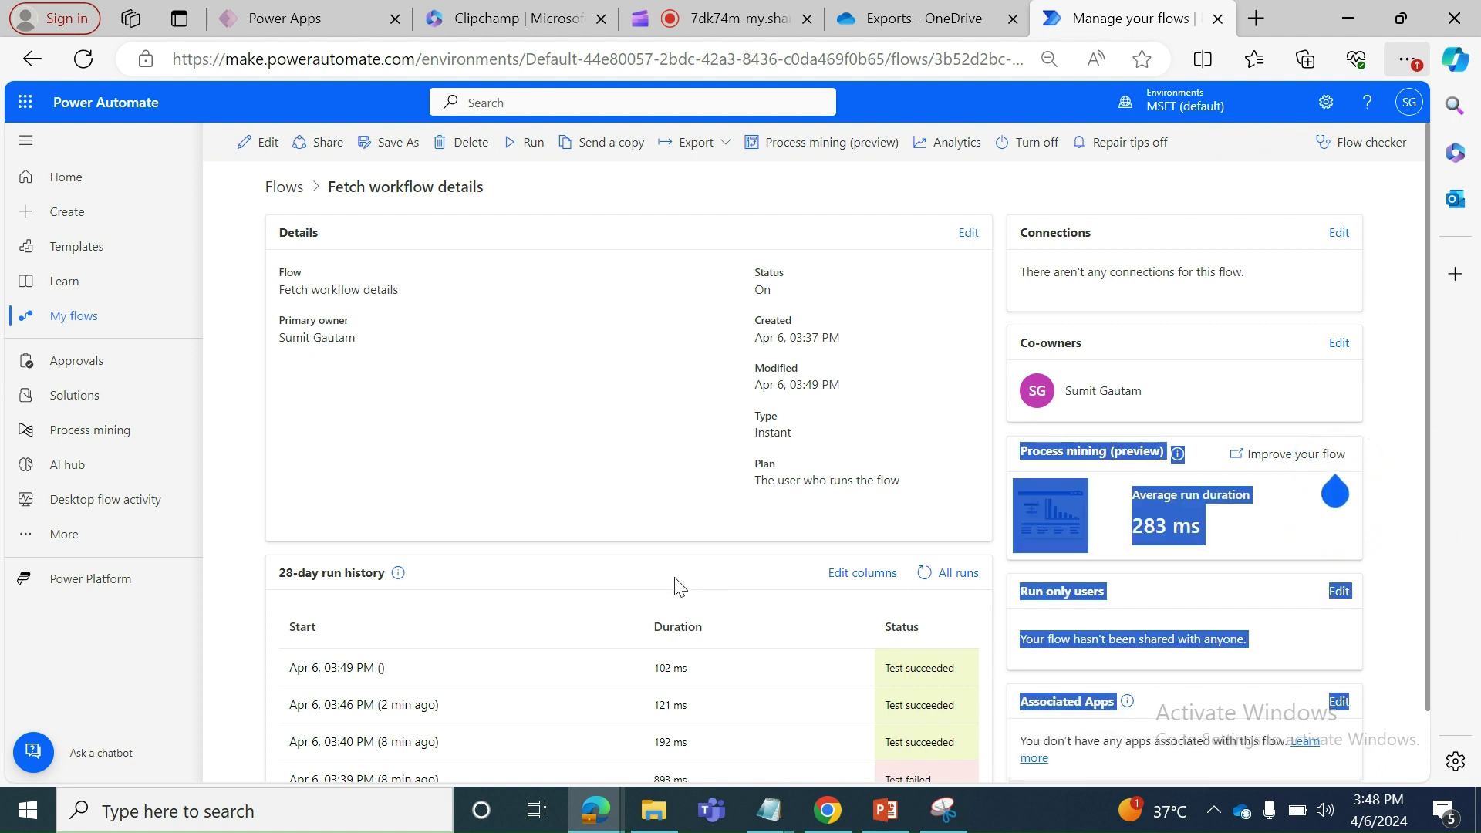
pyautogui.click(229, 601)
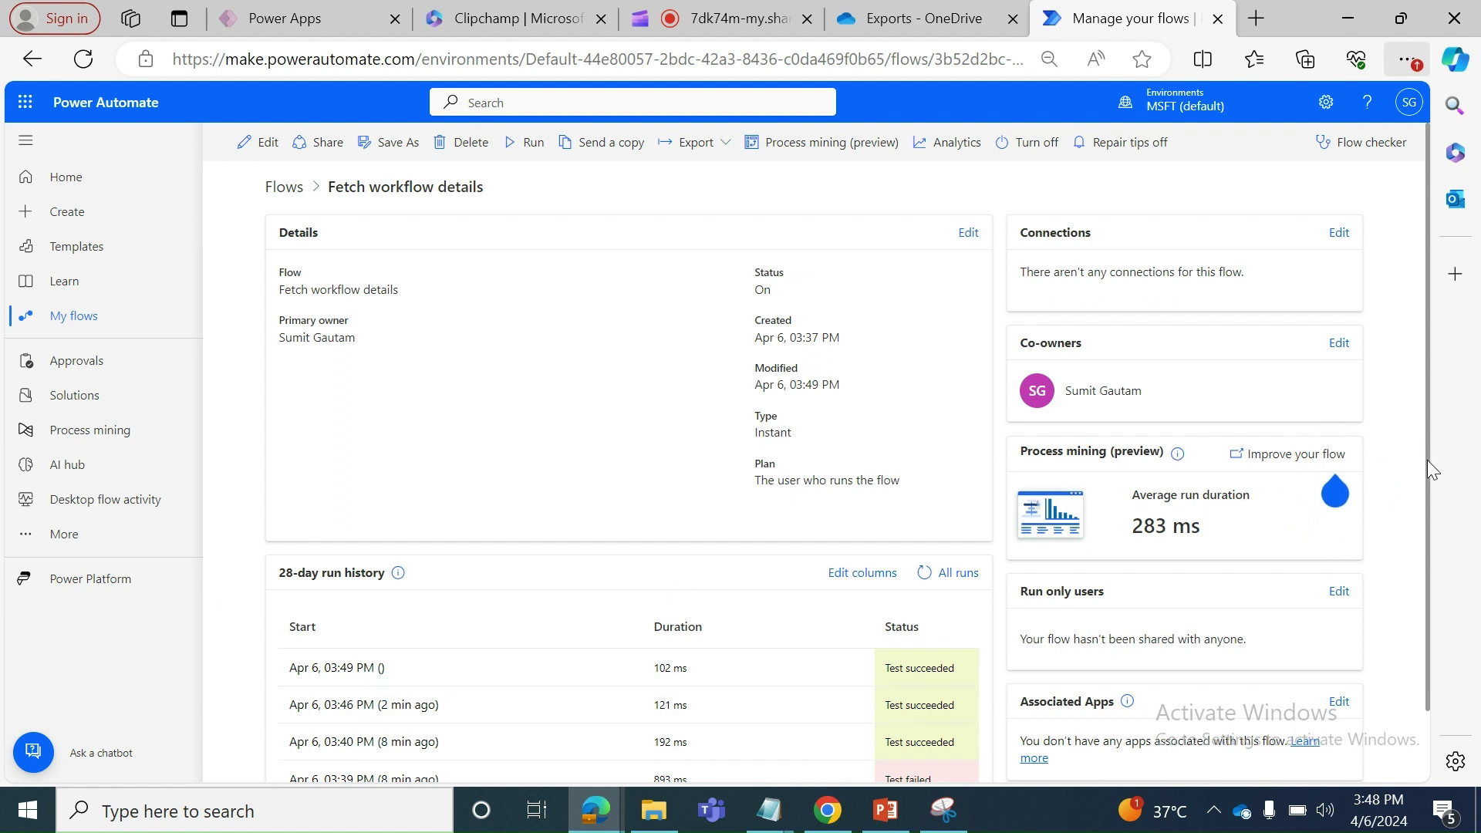
pyautogui.scroll(-2, 1427, 460)
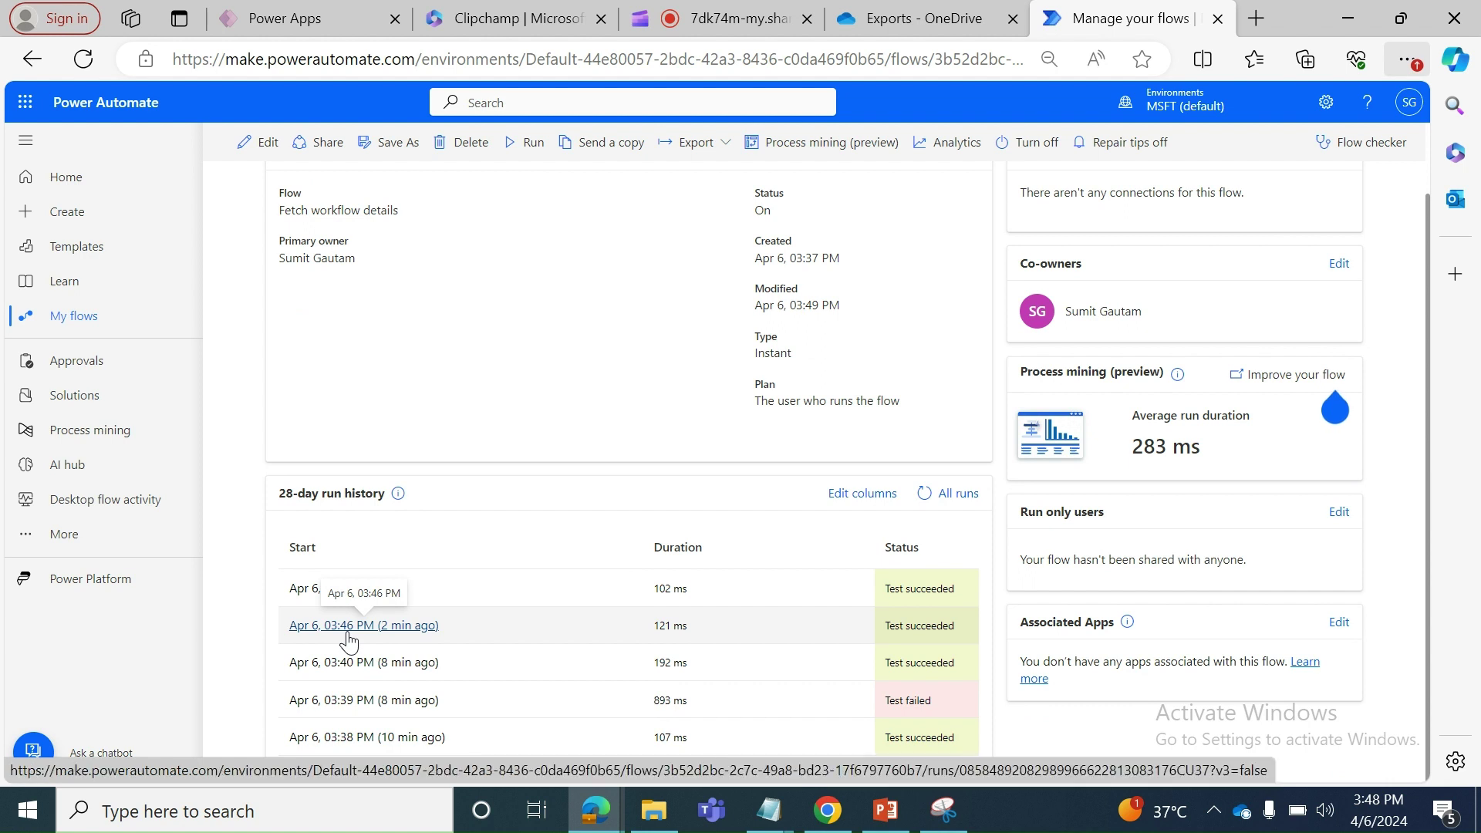
pyautogui.click(254, 145)
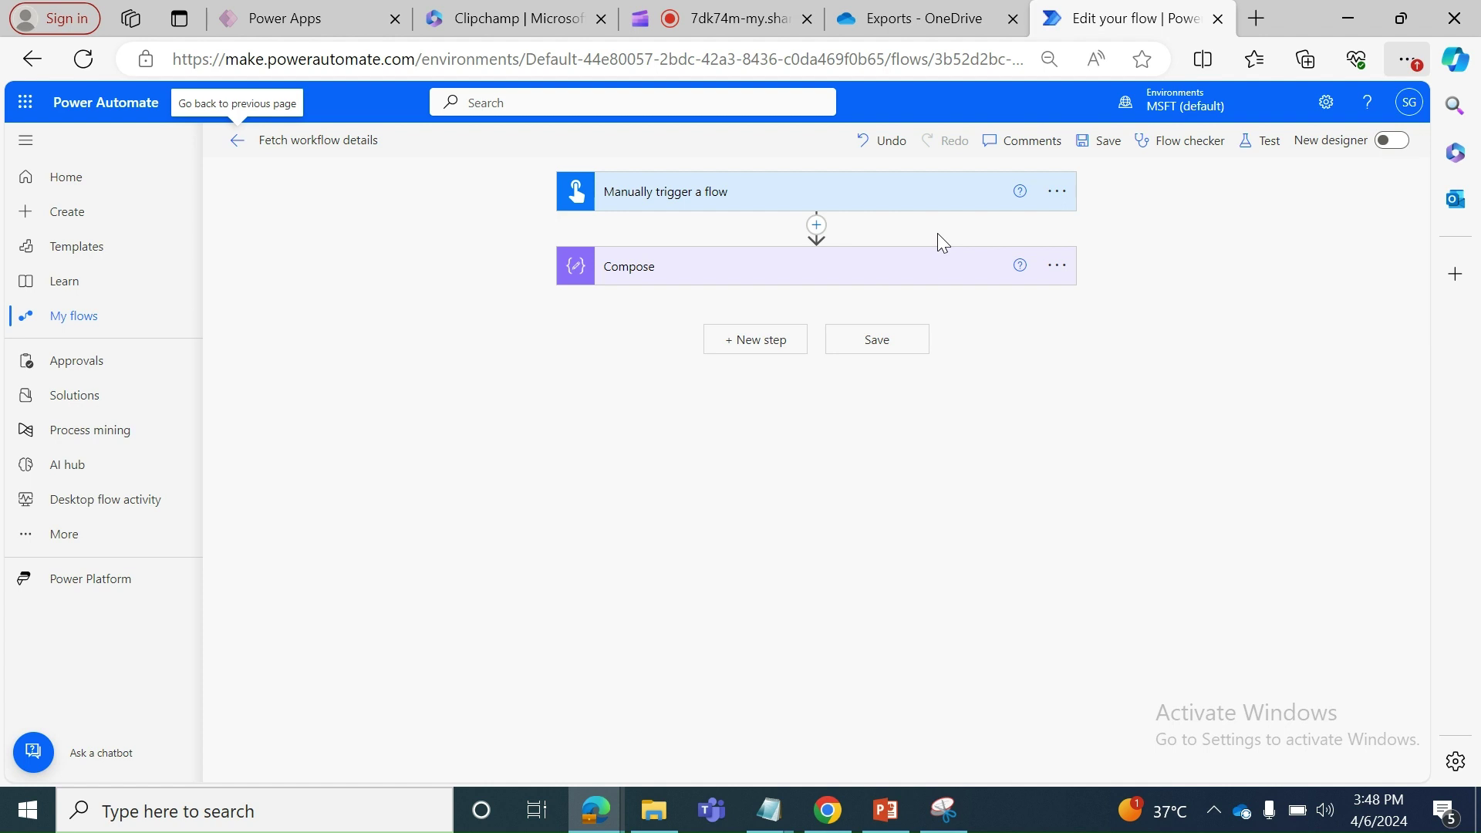
# Copy the first run URL from Notepad and open it in a new browser tab.
pyautogui.moveTo(769, 810)
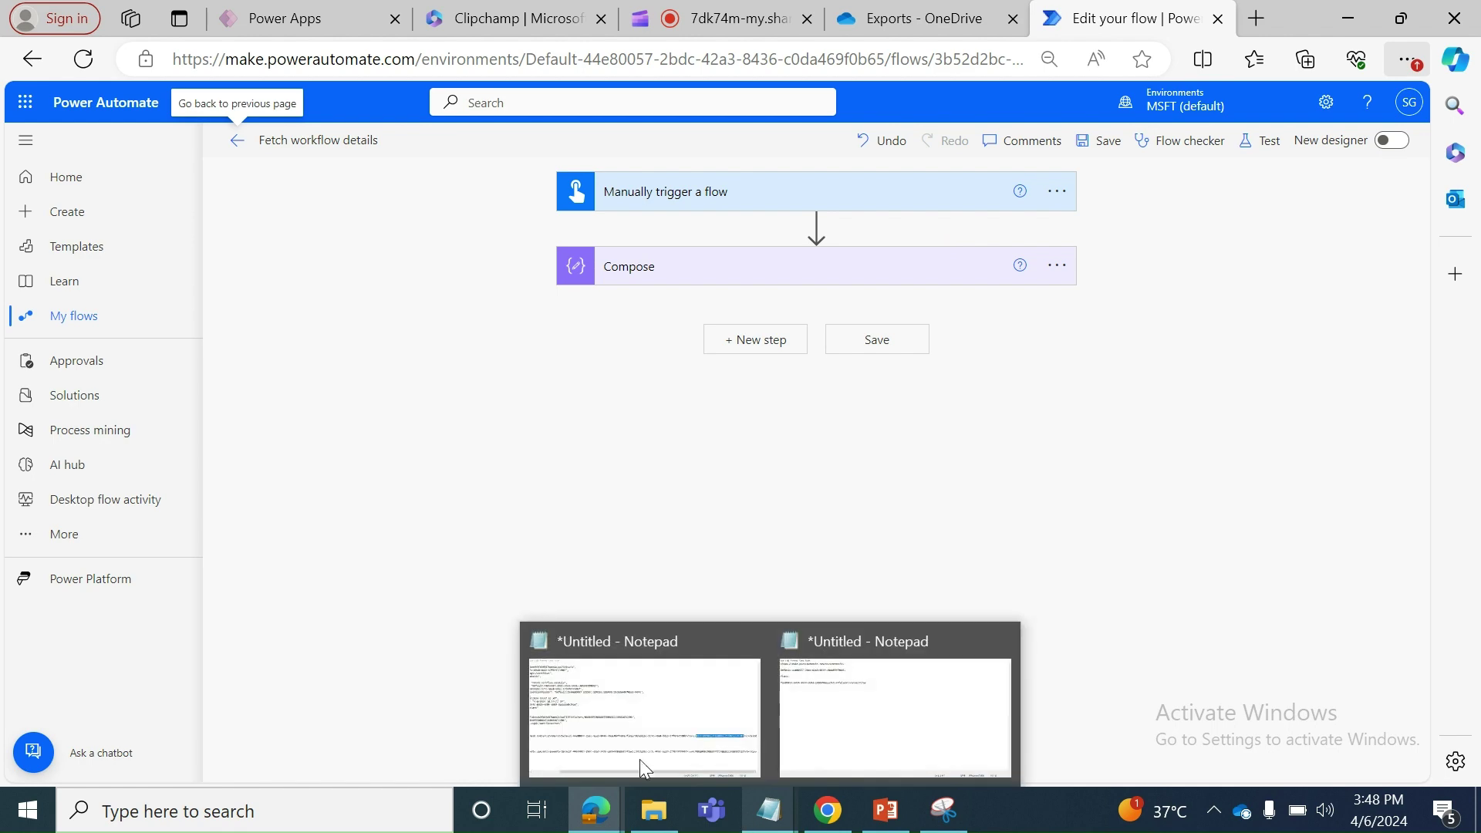
pyautogui.click(605, 744)
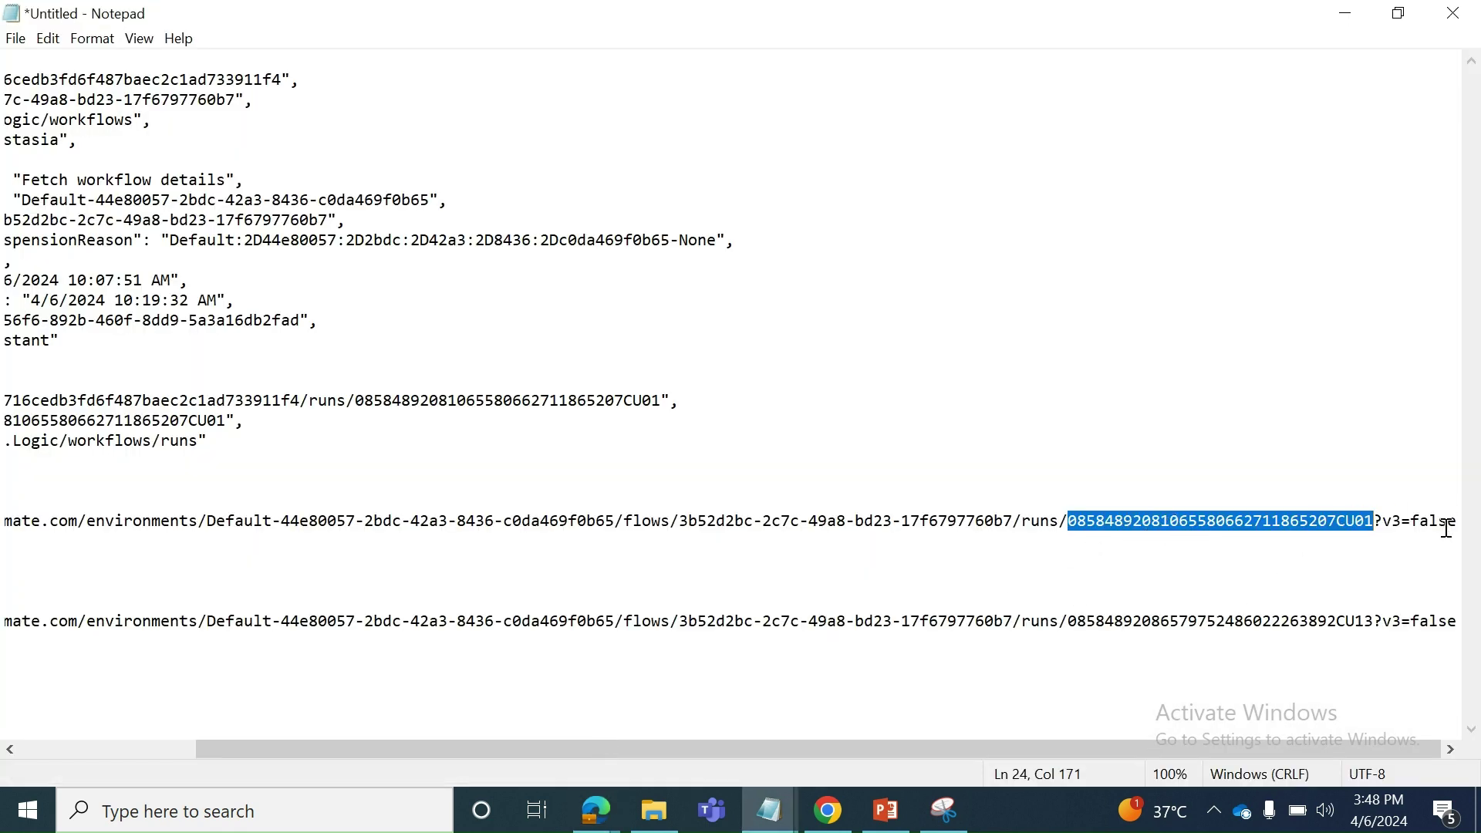
pyautogui.moveTo(28, 550); pyautogui.dragTo(4, 528)
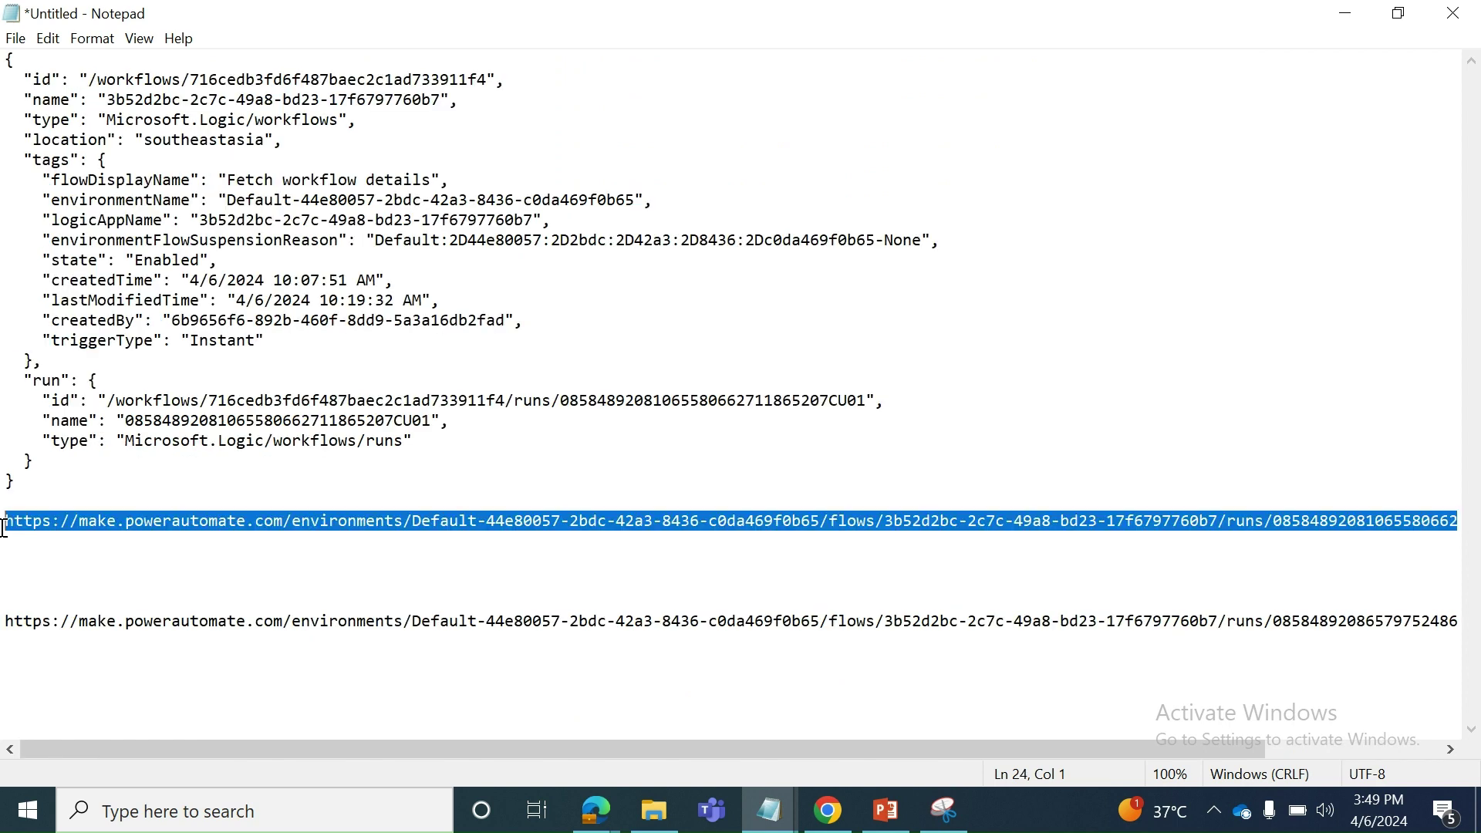
pyautogui.moveTo(597, 810)
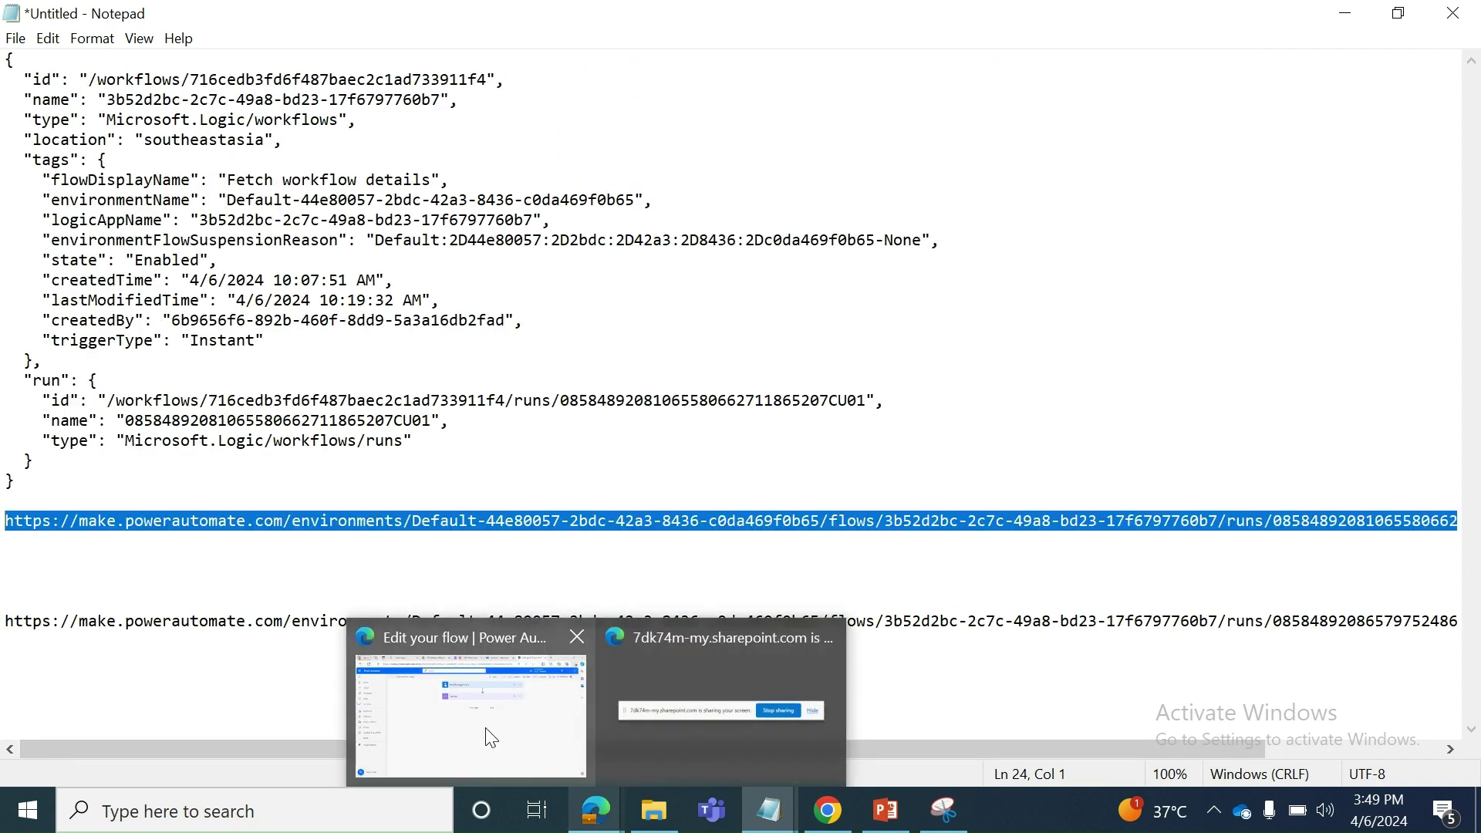
pyautogui.click(486, 732)
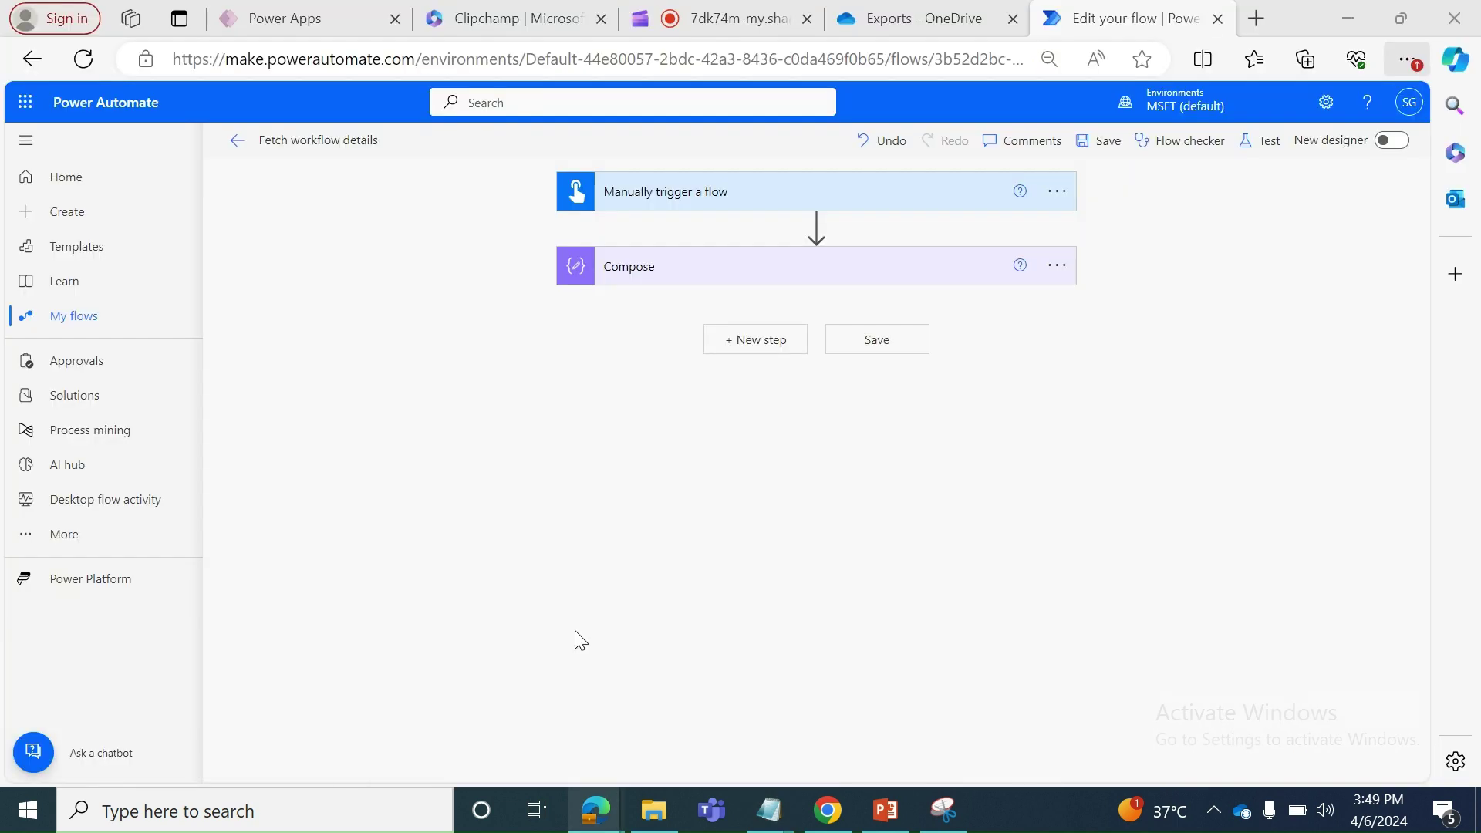
pyautogui.click(1254, 18)
pyautogui.hotkey('ctrl', 'v')
pyautogui.press('Return')
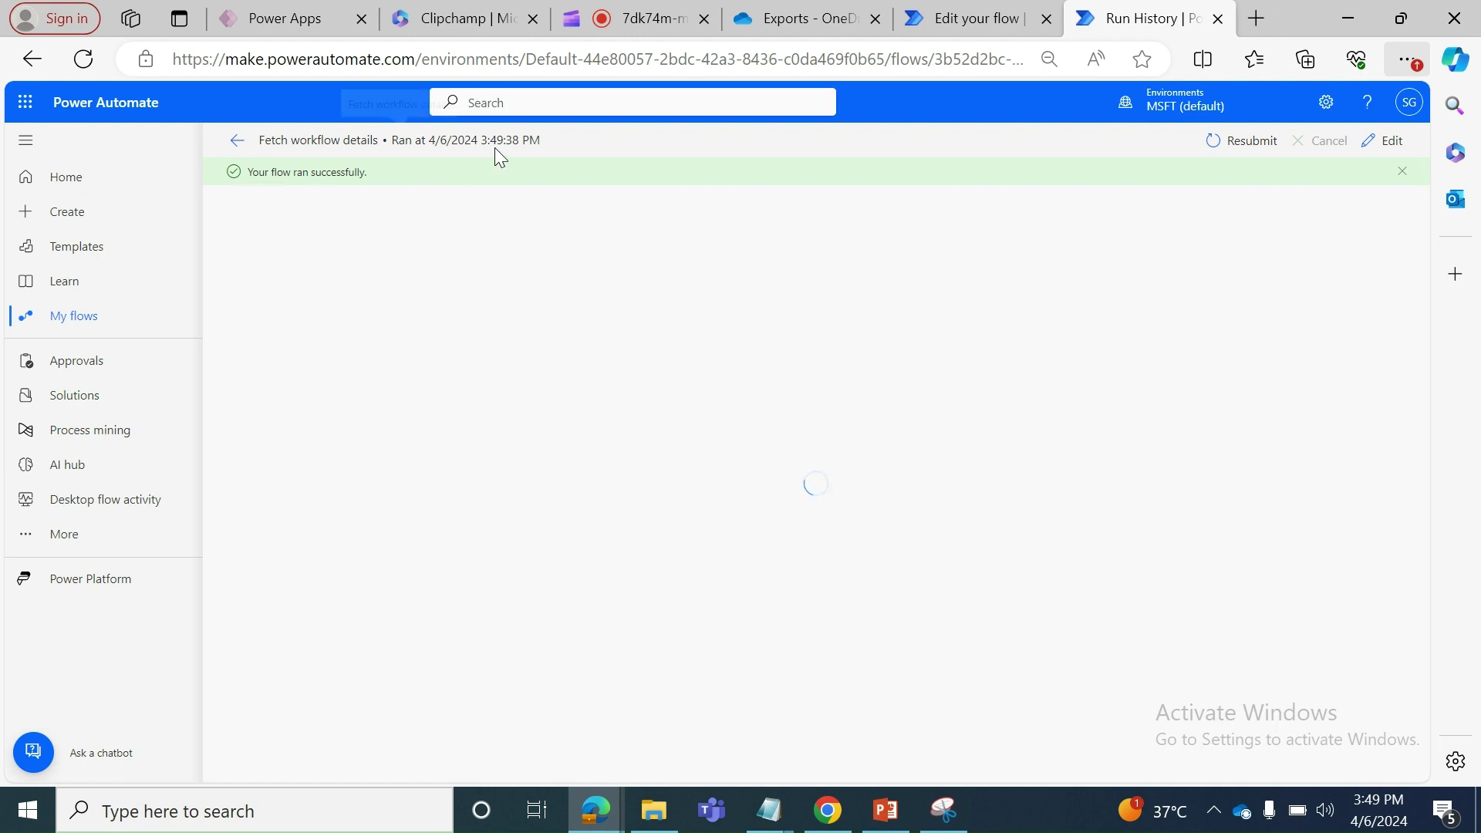
# Copy the second run URL from Notepad and open it in another new browser tab.
pyautogui.click(732, 775)
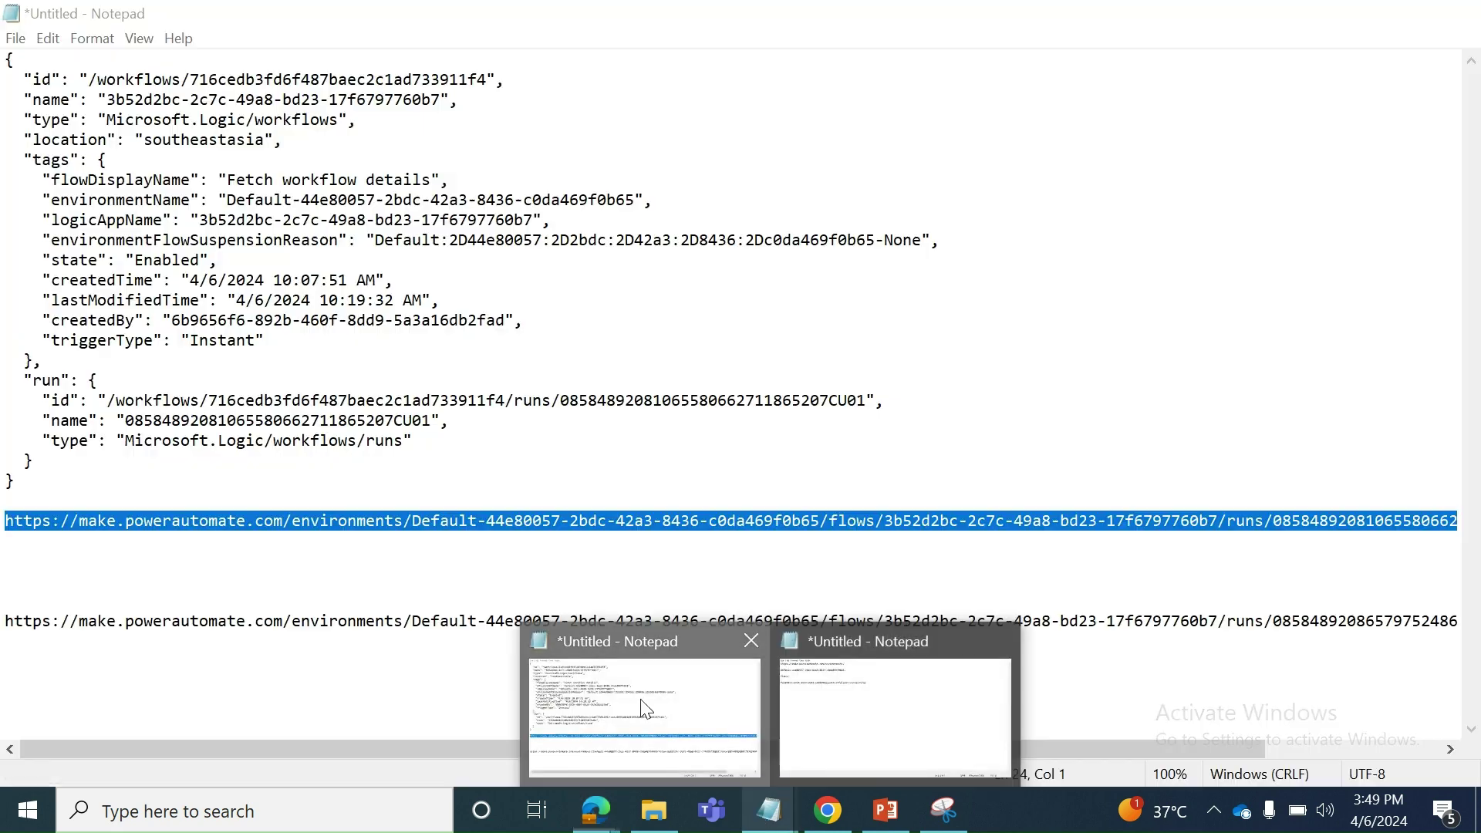
pyautogui.moveTo(44, 621); pyautogui.dragTo(440, 621)
pyautogui.click(15, 634)
pyautogui.click(1433, 600)
pyautogui.press('Down')
pyautogui.hotkey('shift', 'End')
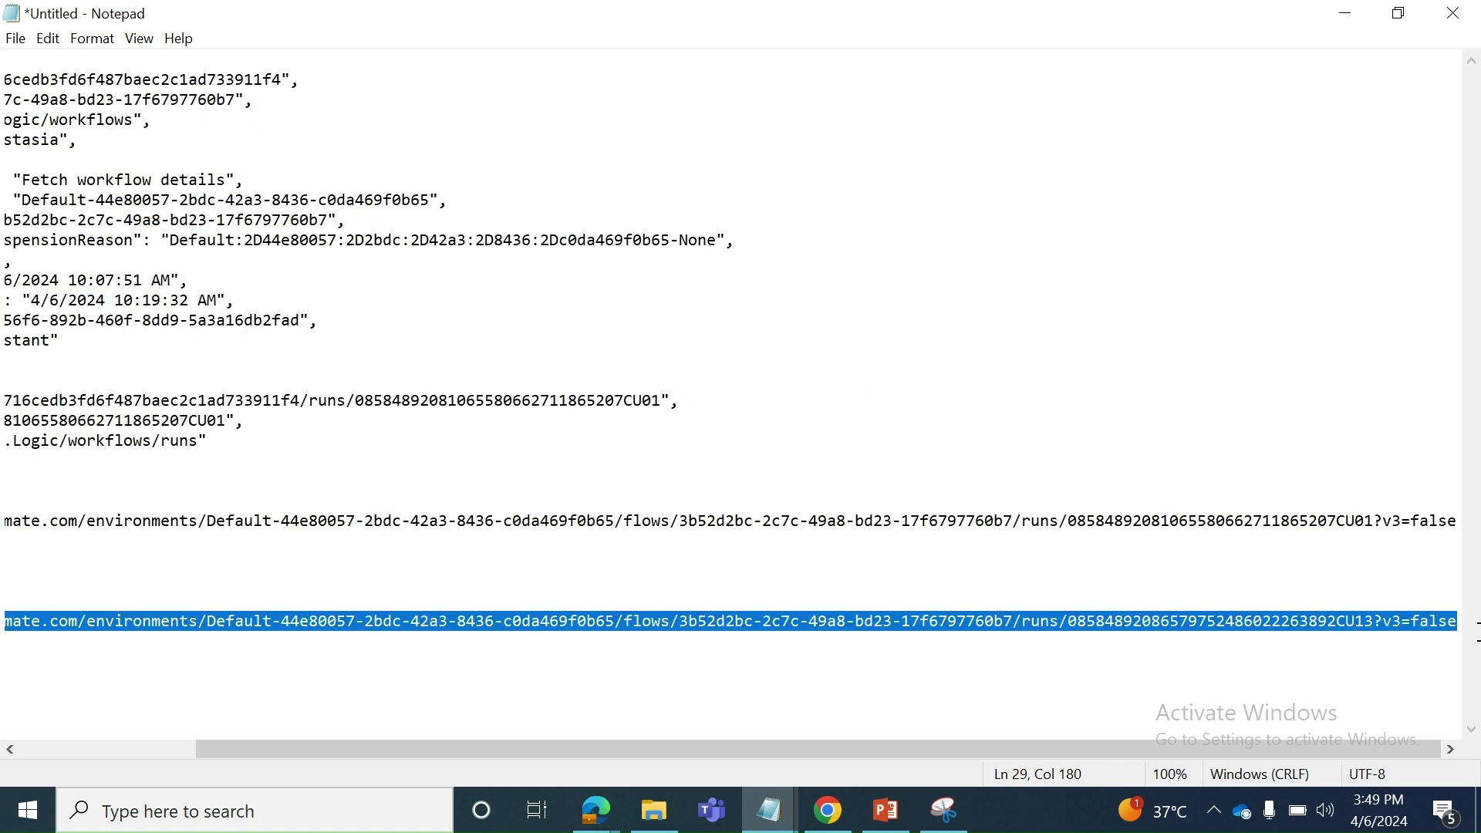
pyautogui.moveTo(617, 799)
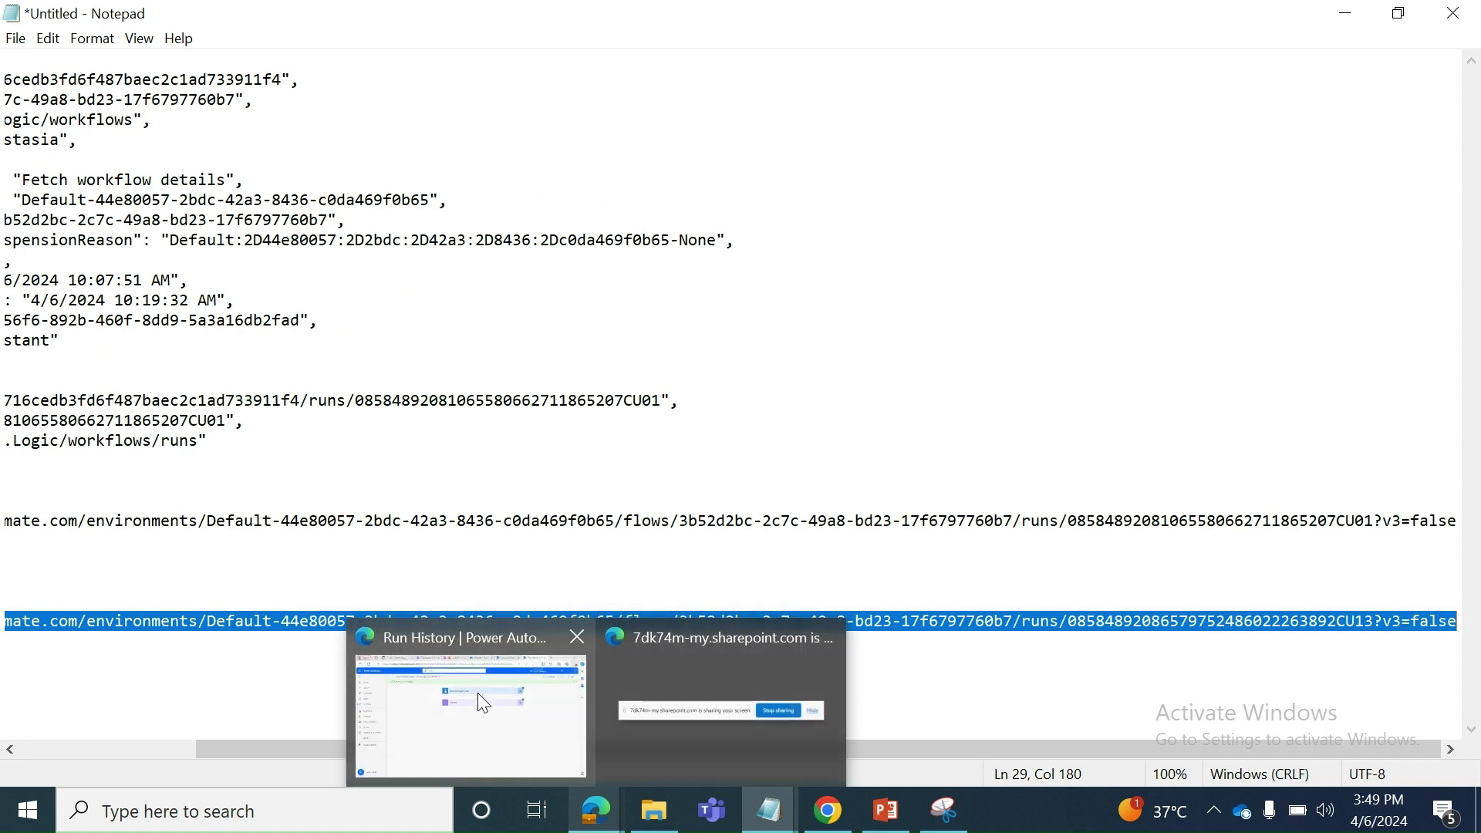
pyautogui.click(478, 692)
pyautogui.click(1256, 19)
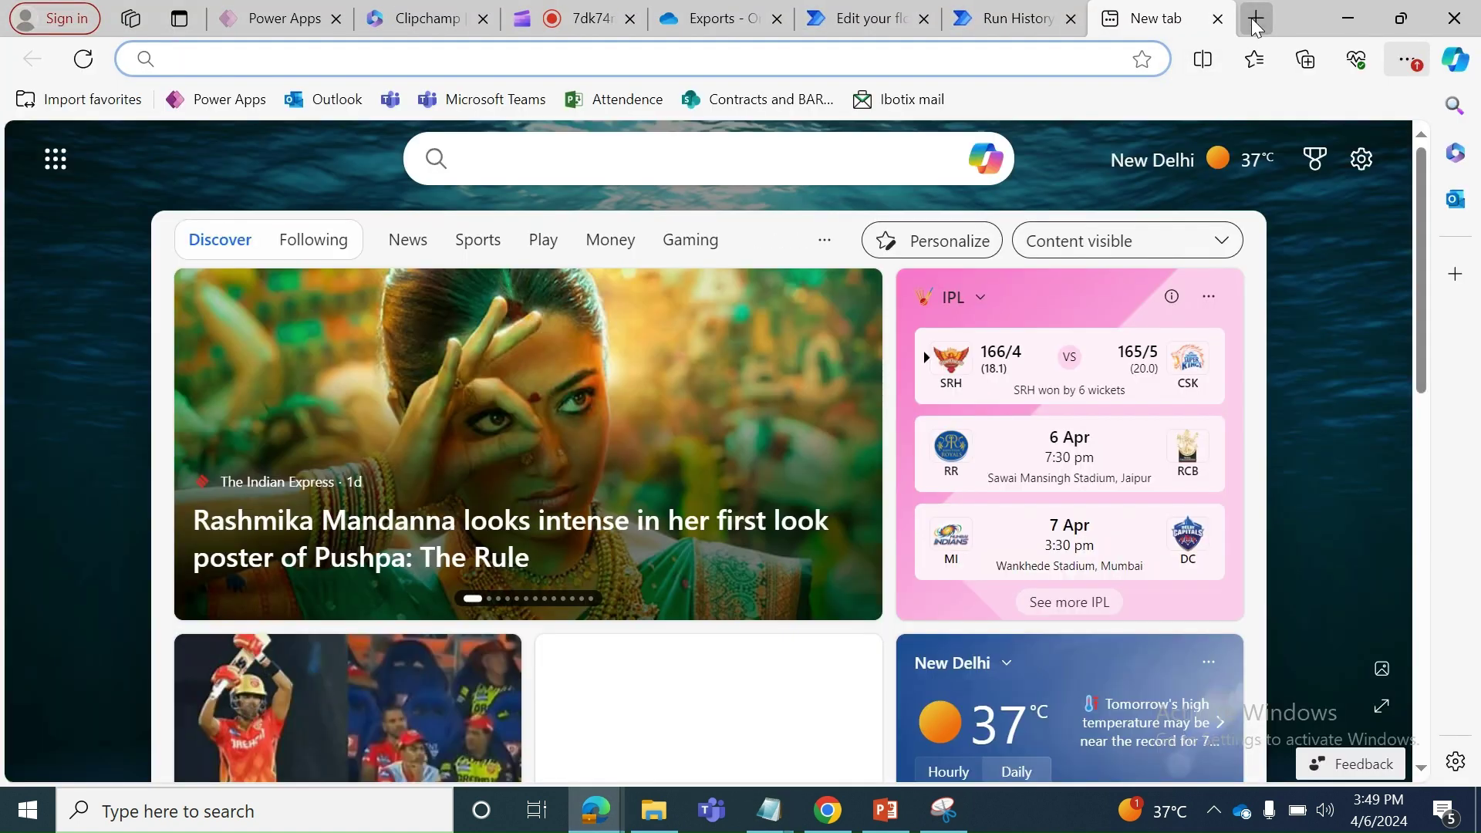
pyautogui.hotkey('ctrl', 'v')
# Compare the run times of the two opened runs and close both run tabs, returning to the flow editor.
pyautogui.moveTo(987, 23)
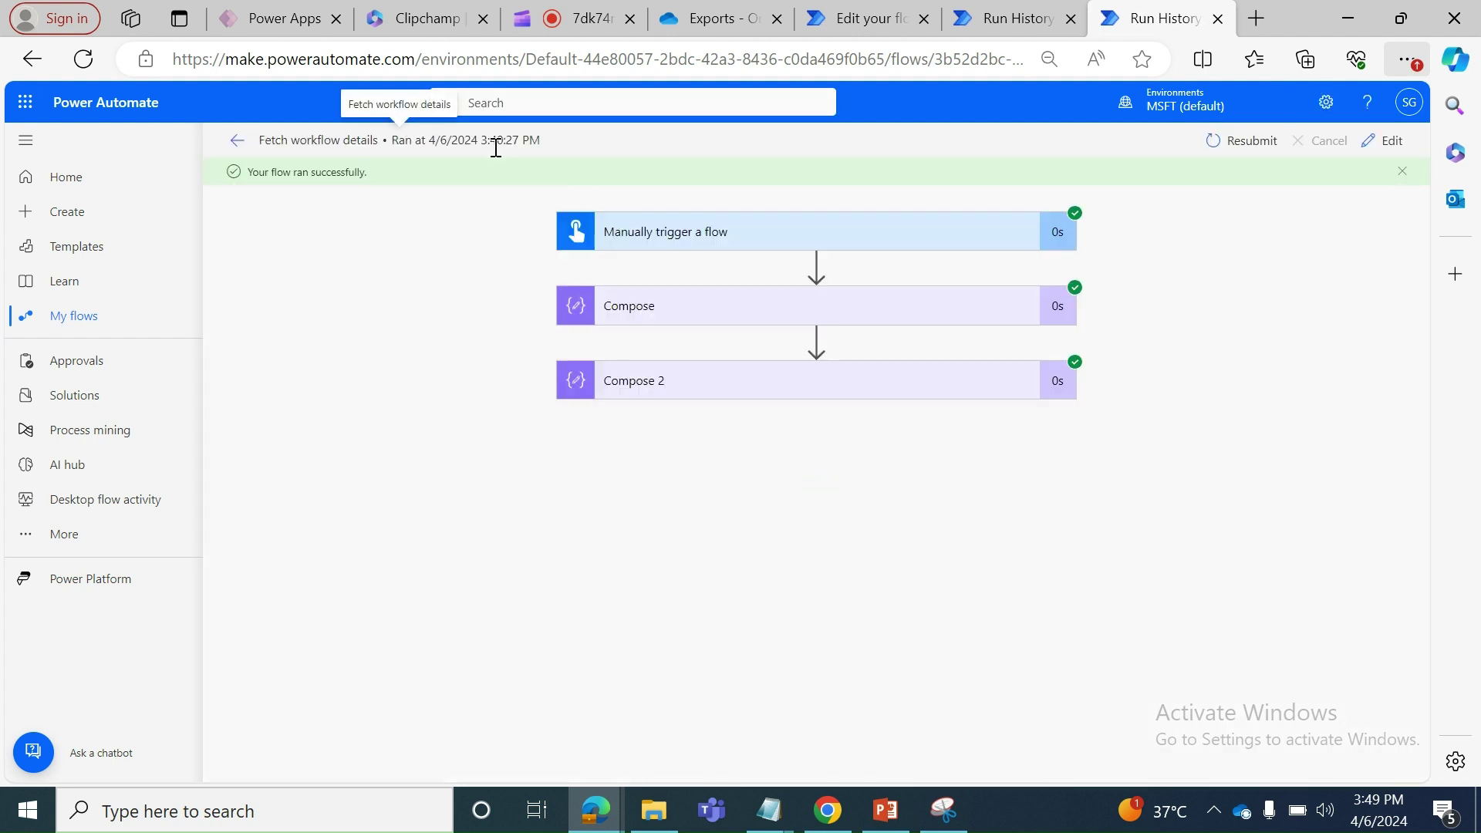
pyautogui.click(1026, 21)
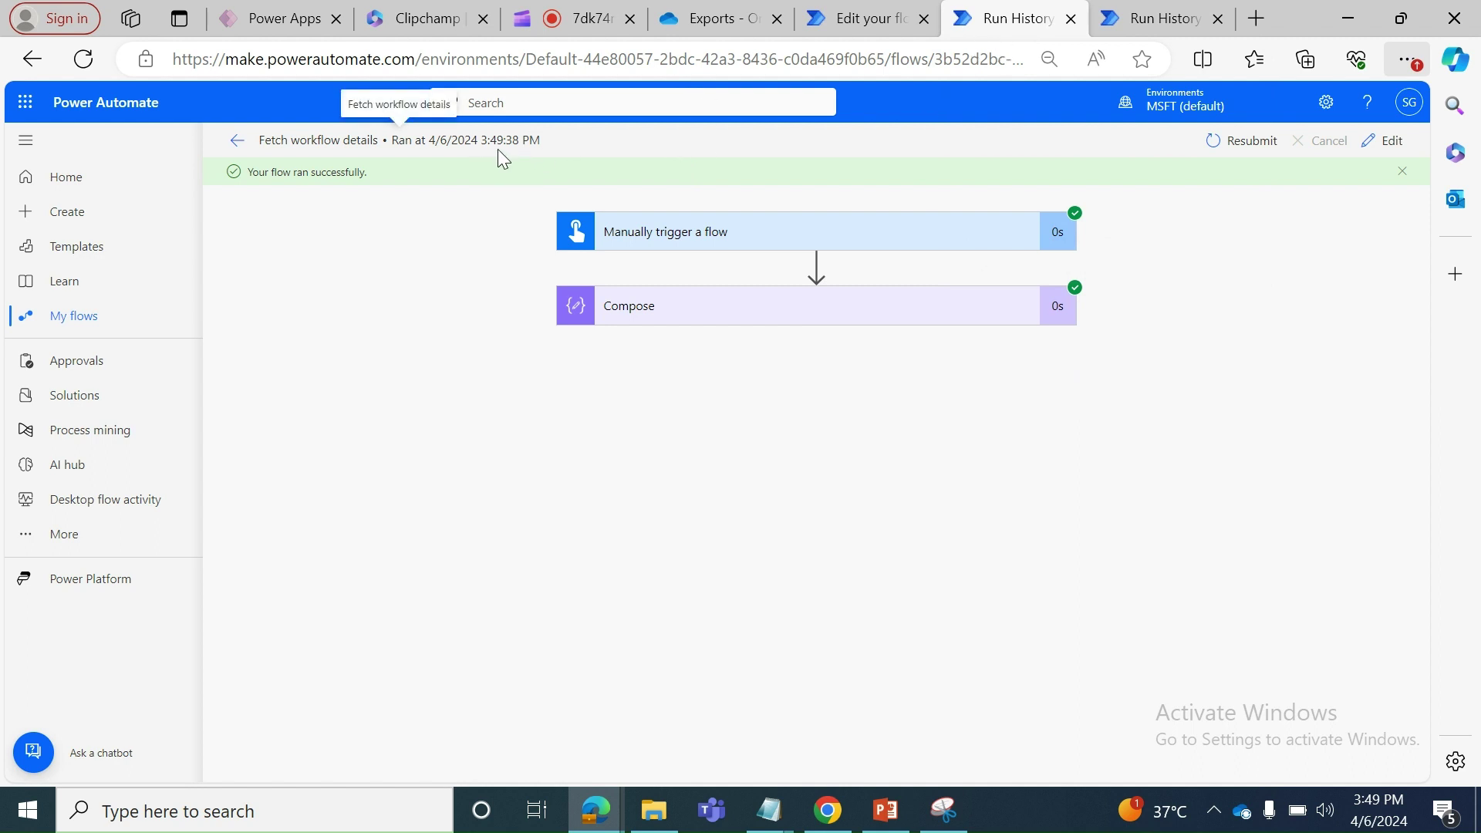
pyautogui.click(1070, 19)
pyautogui.click(1072, 20)
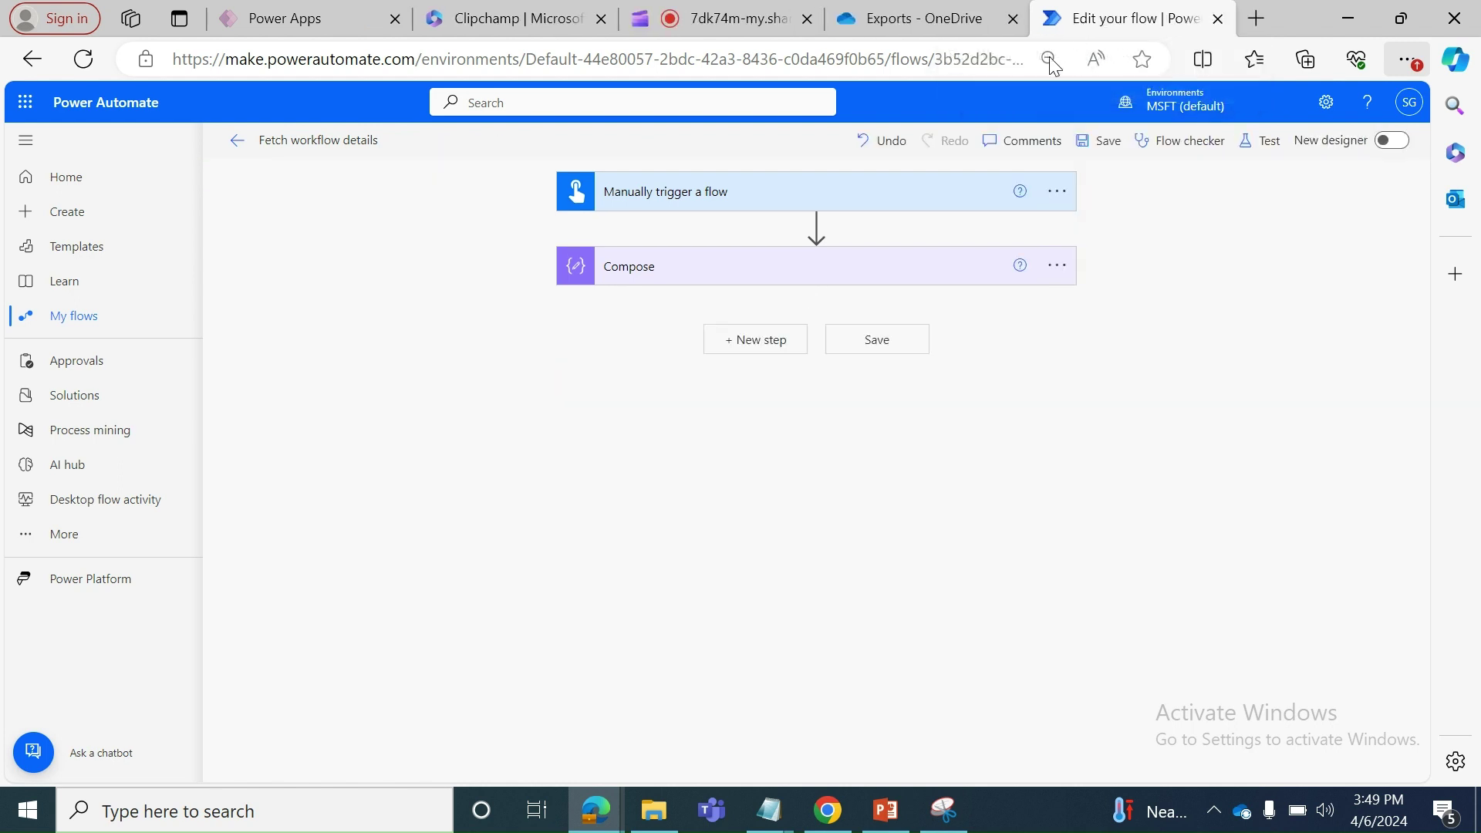
# Add a second Data Operation Compose action below the existing Compose action.
pyautogui.click(752, 353)
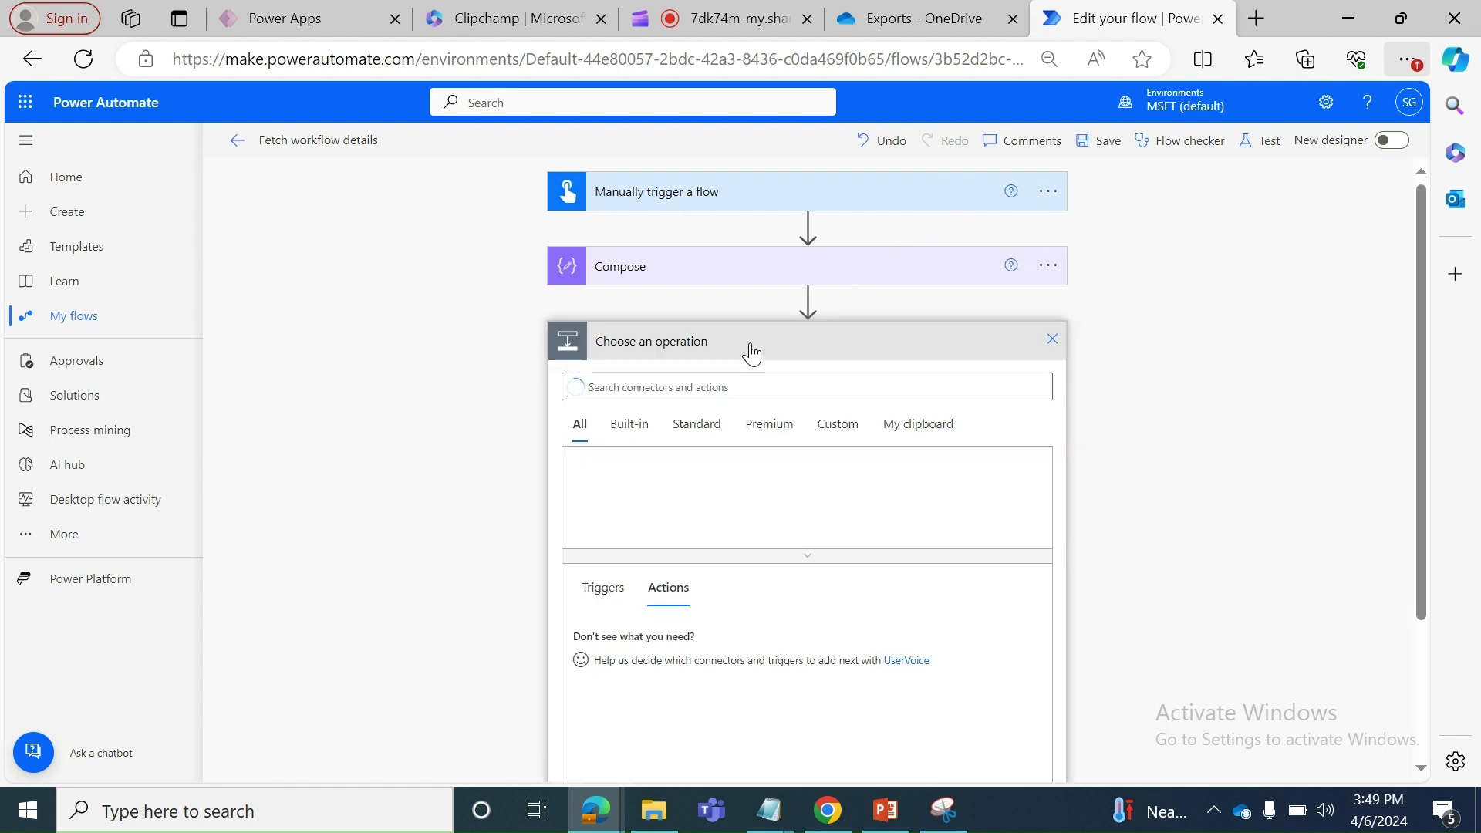
pyautogui.click(713, 387)
pyautogui.write('compose')
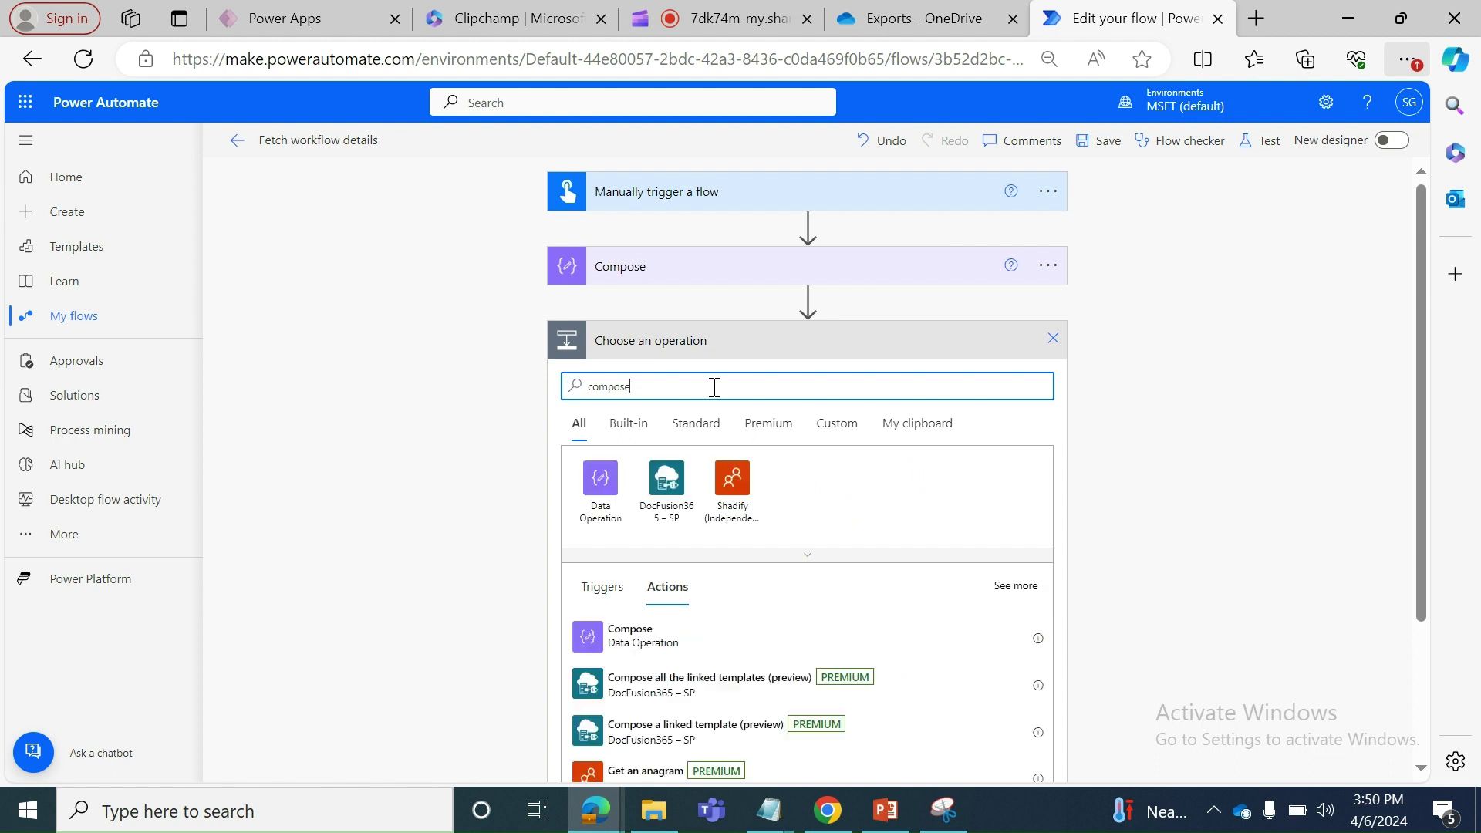
pyautogui.click(603, 511)
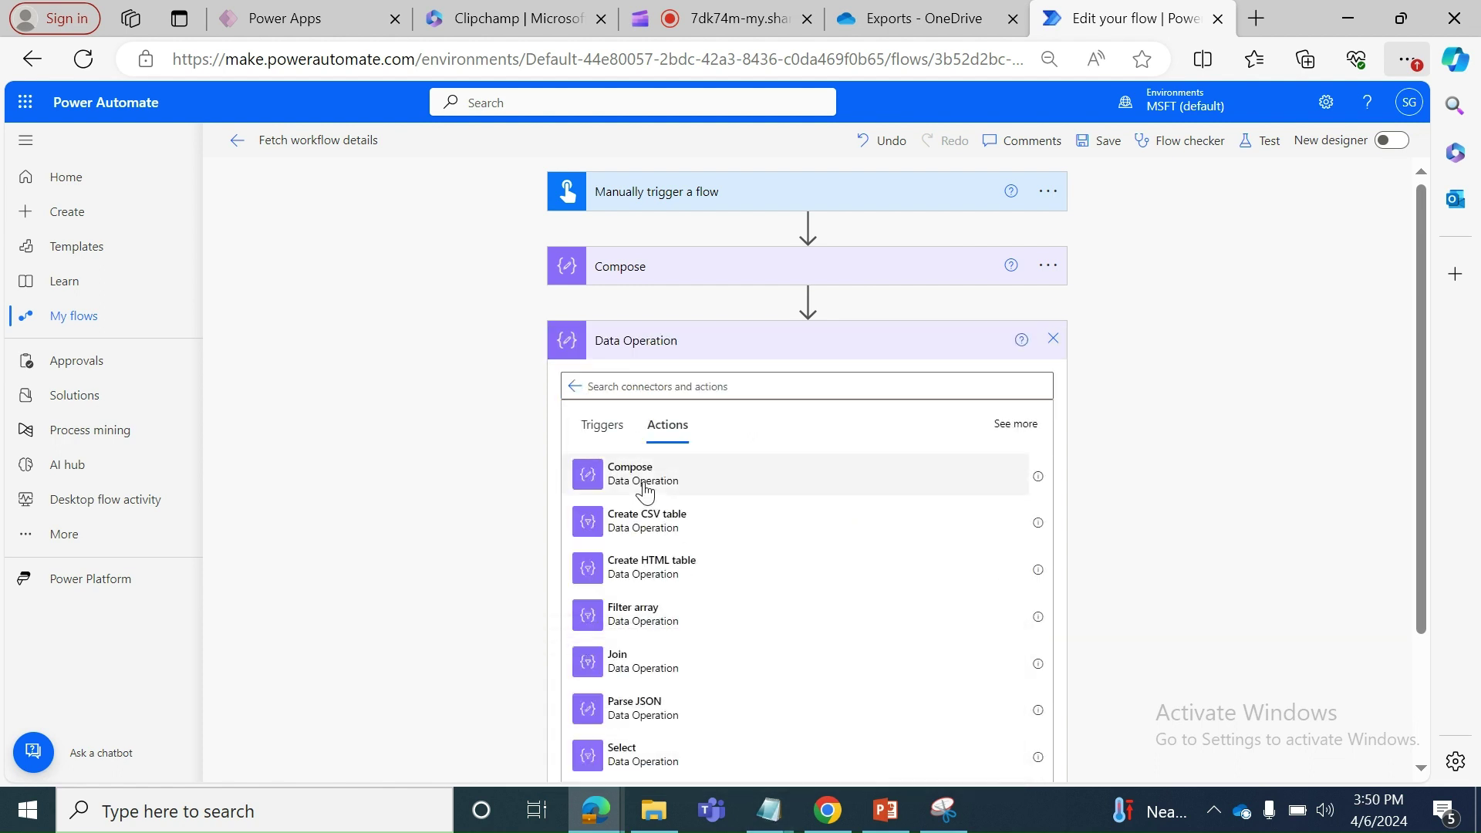
pyautogui.click(659, 484)
# Copy the second run URL in Notepad from its start through "/runs/" and paste it into the Inputs of Compose 2.
pyautogui.moveTo(768, 809)
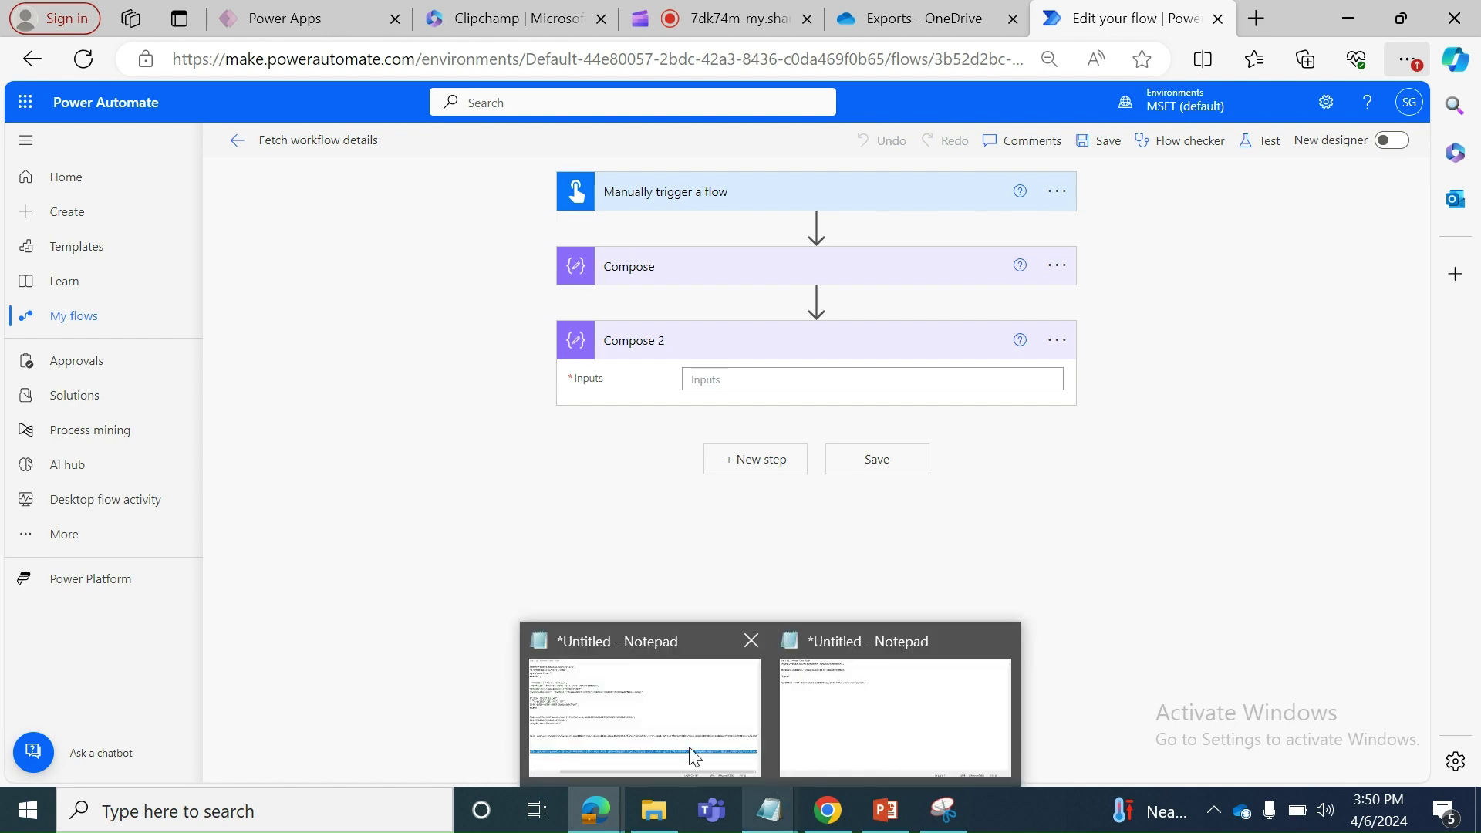
pyautogui.click(682, 743)
pyautogui.click(1073, 629)
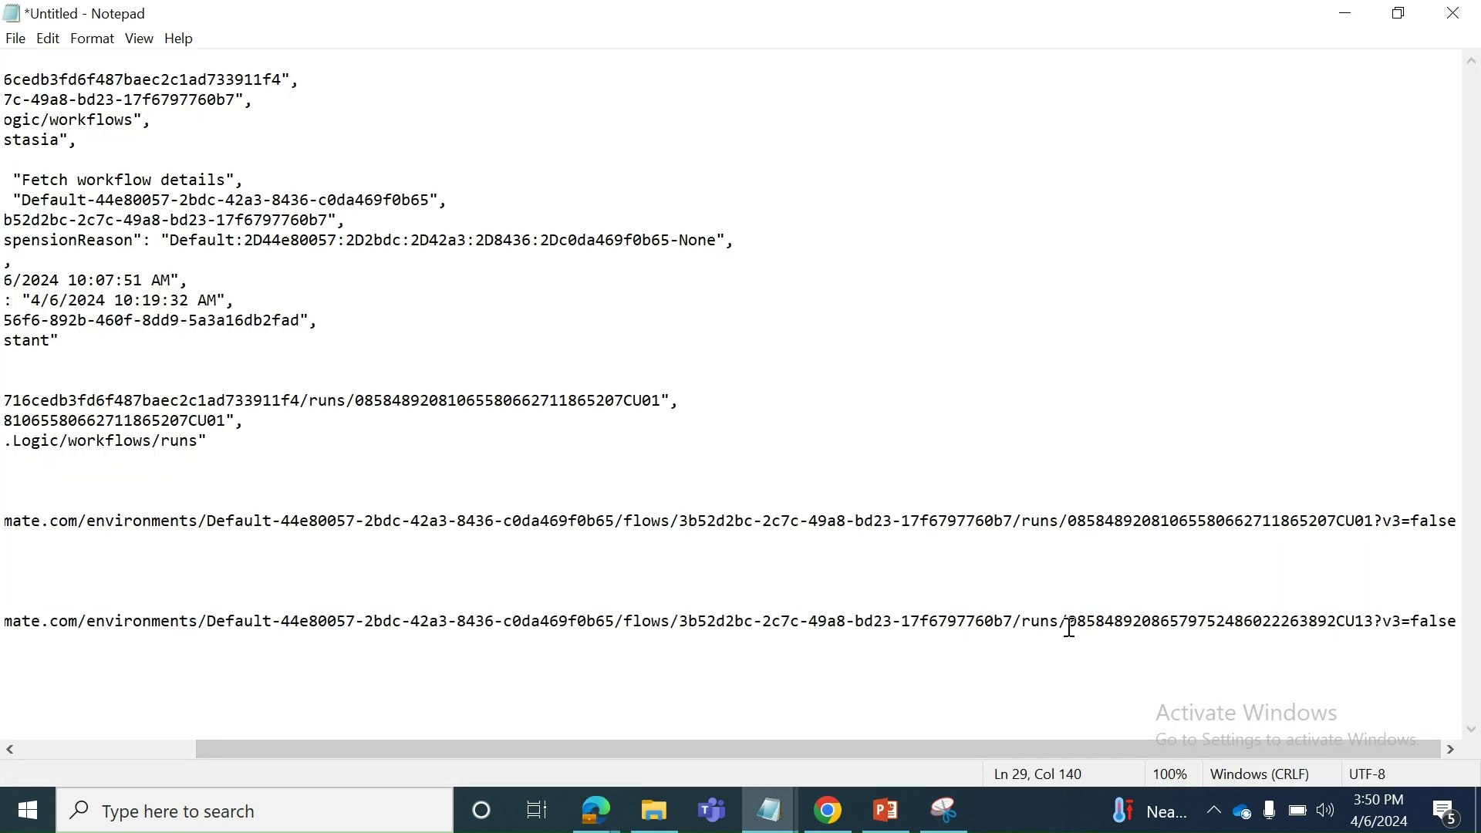
pyautogui.click(1069, 625)
pyautogui.moveTo(1070, 621); pyautogui.dragTo(4, 639)
pyautogui.hotkey('ctrl', 'c')
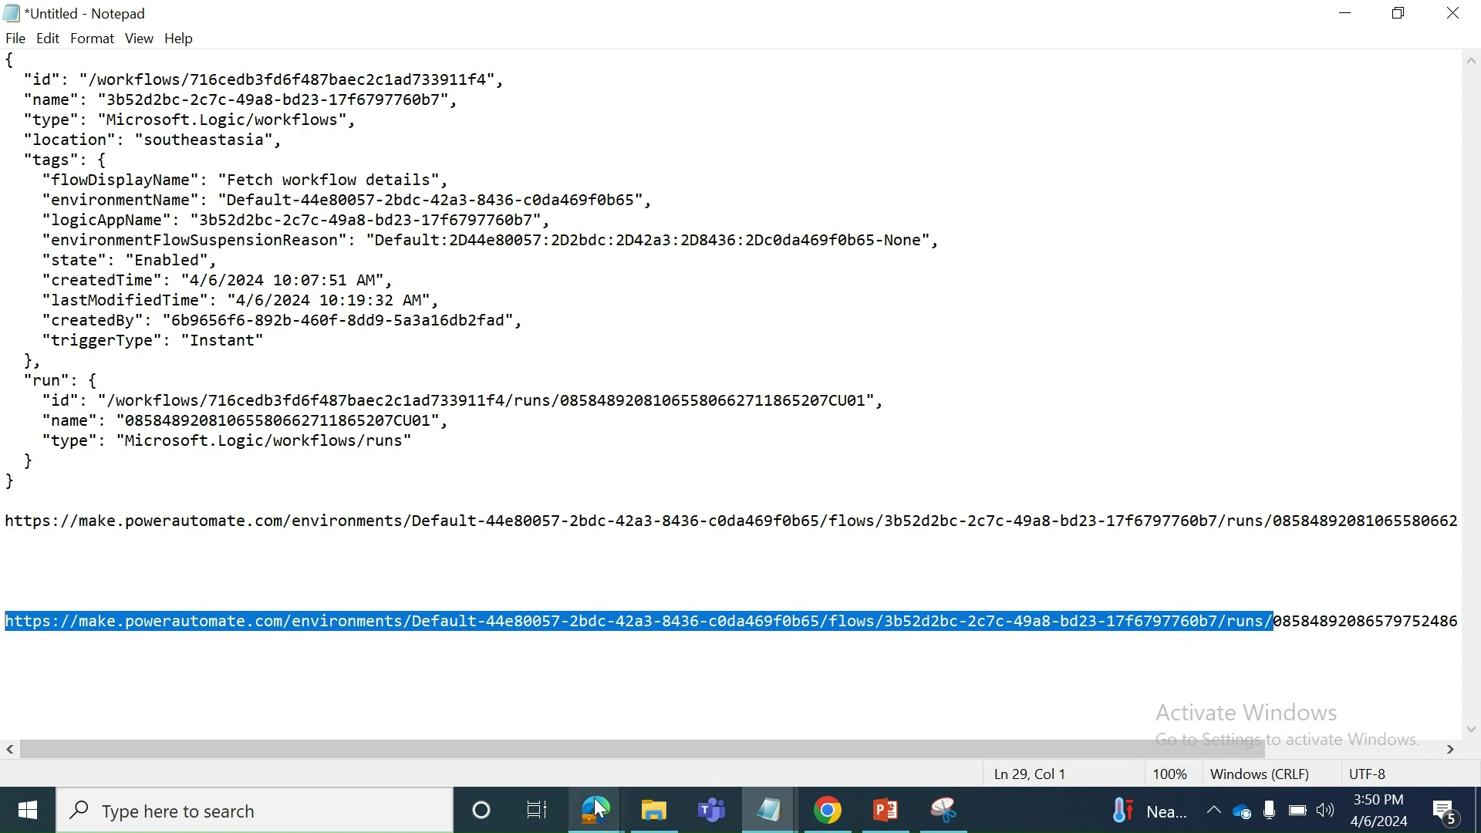
pyautogui.moveTo(596, 809)
pyautogui.click(484, 719)
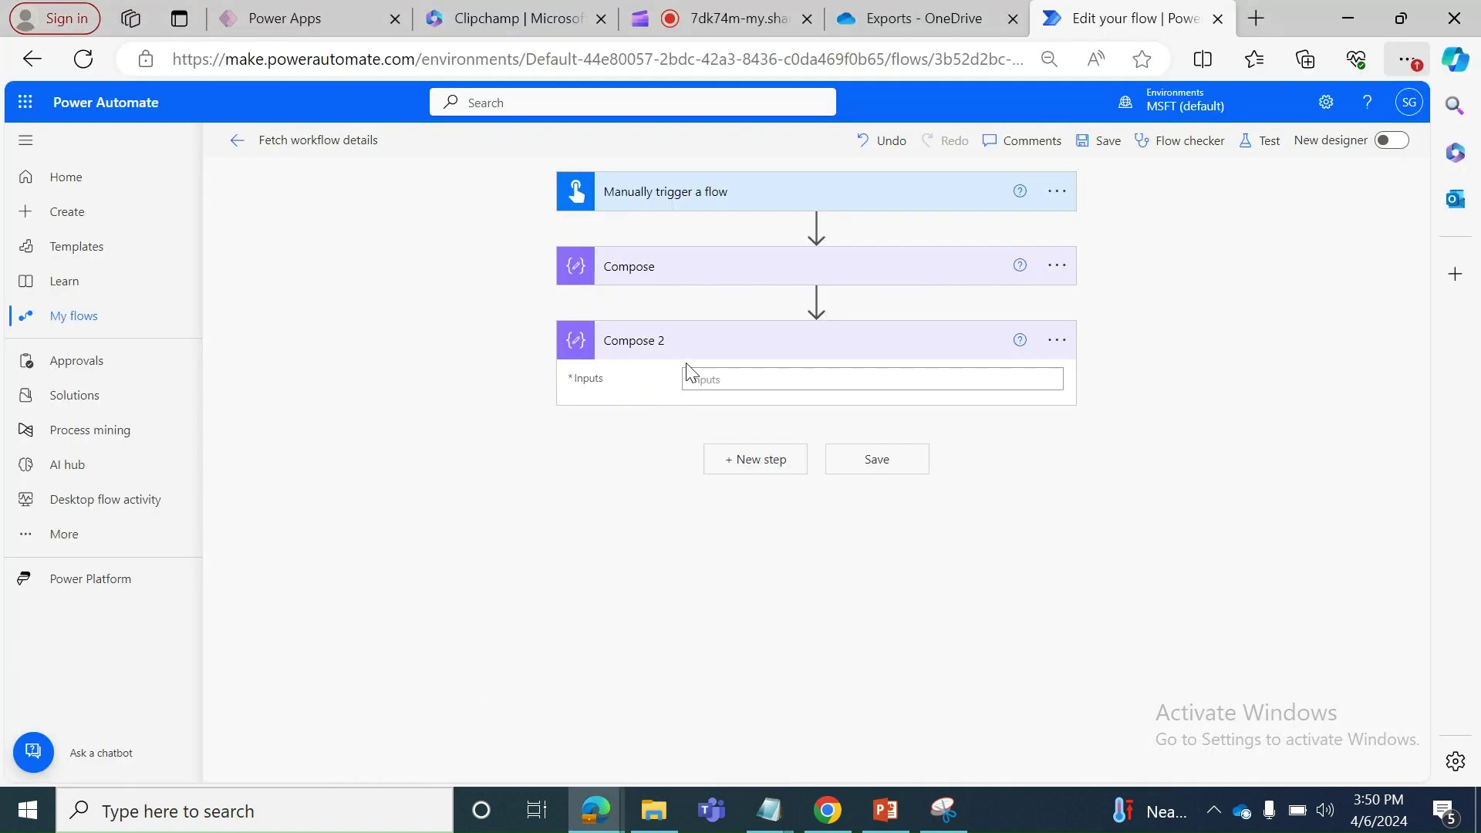
pyautogui.click(707, 383)
pyautogui.hotkey('ctrl', 'v')
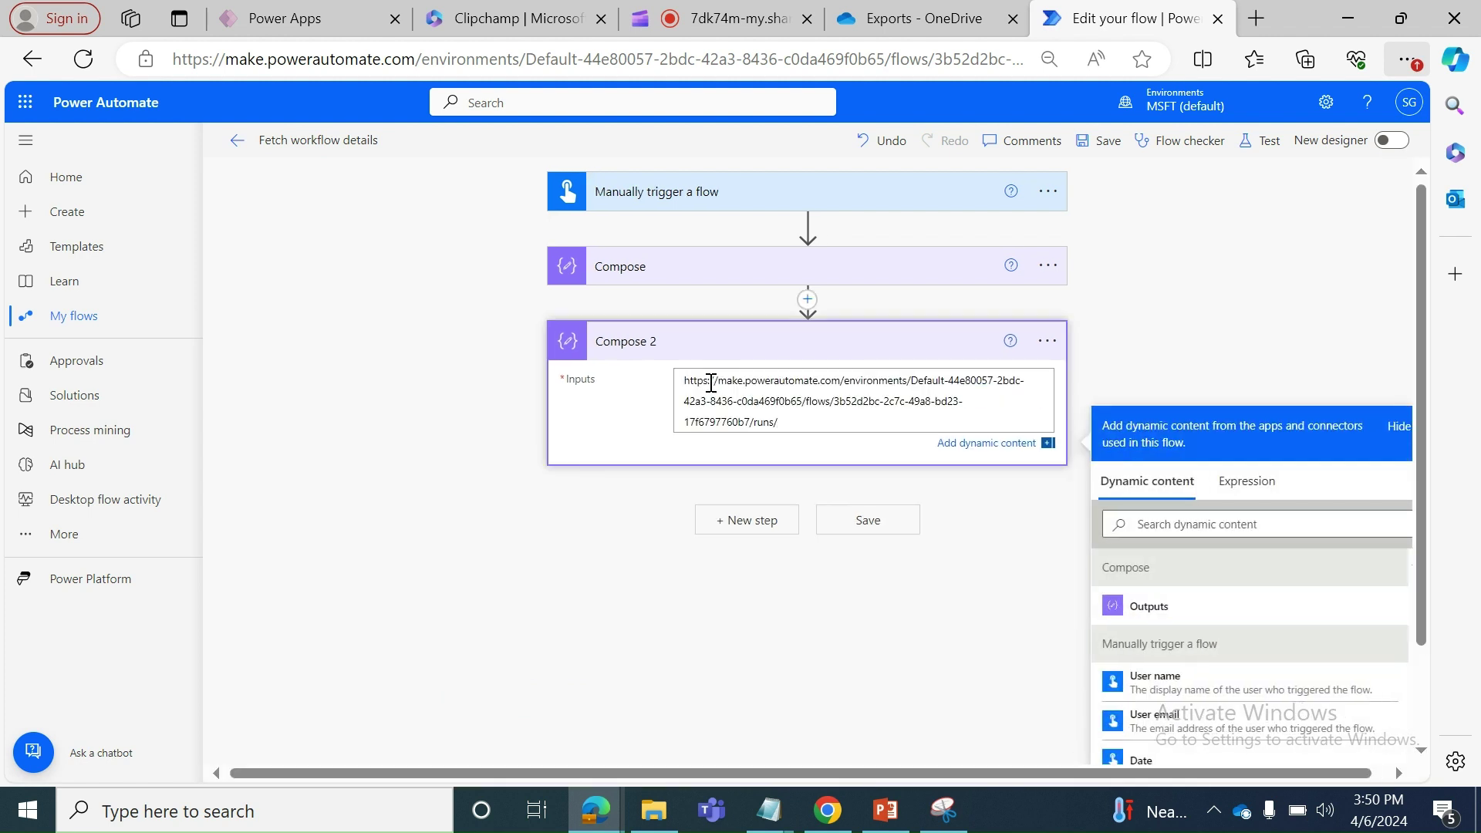
# Begin an expression for the Compose 2 Inputs with the workflow() function.
pyautogui.click(1226, 482)
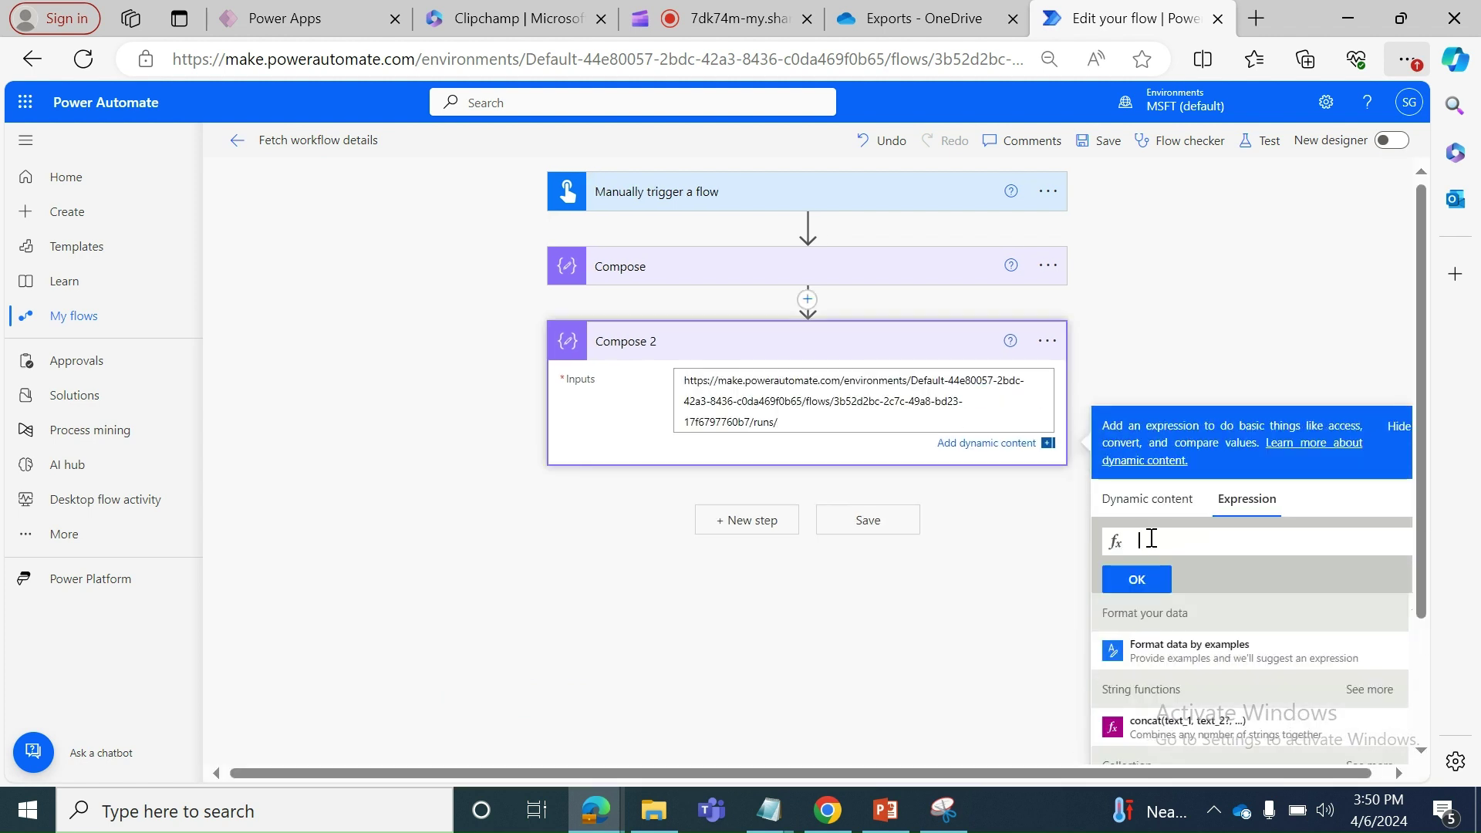
pyautogui.click(1148, 541)
pyautogui.write('wor')
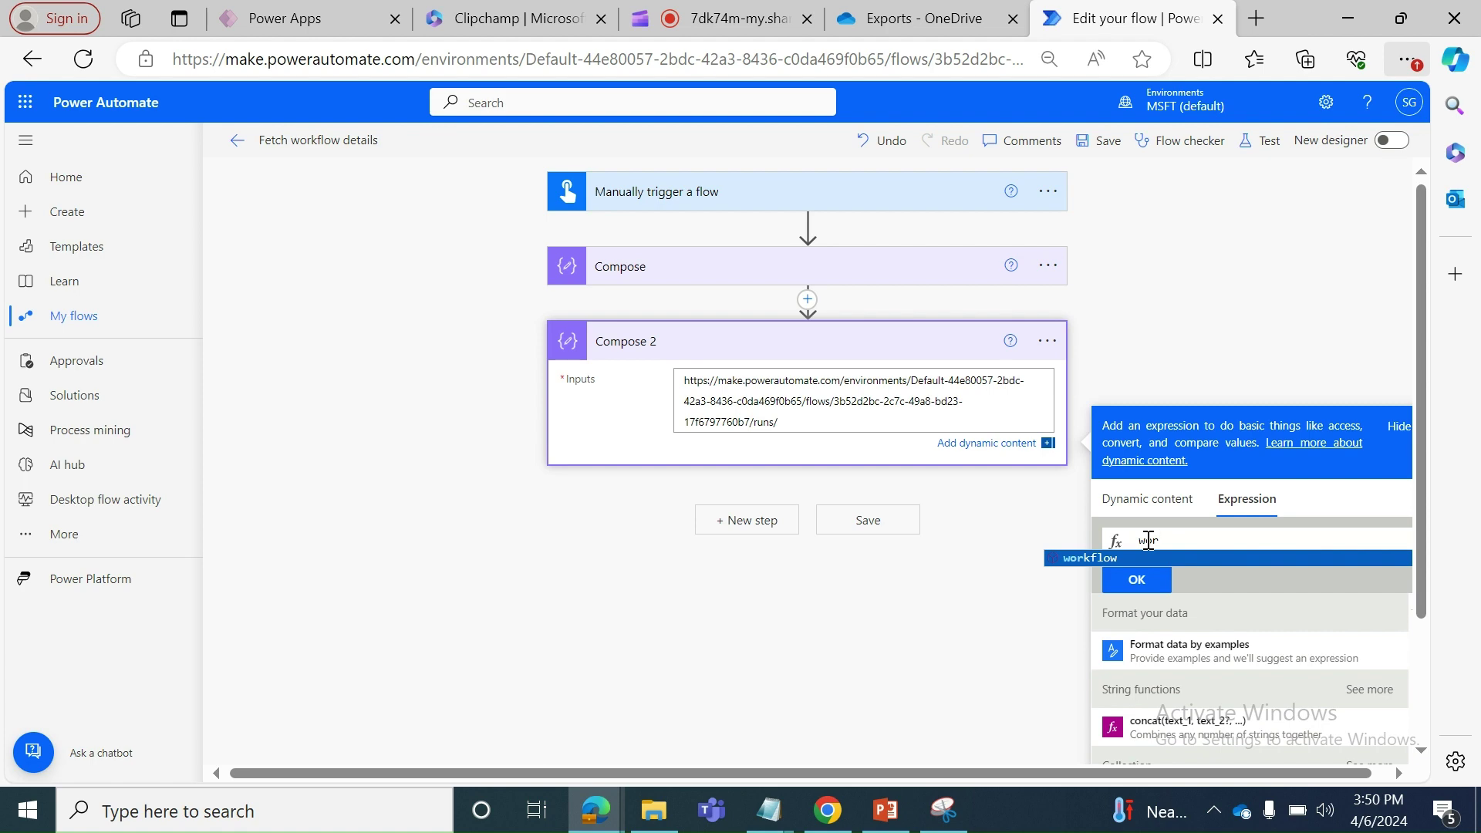
pyautogui.click(1112, 559)
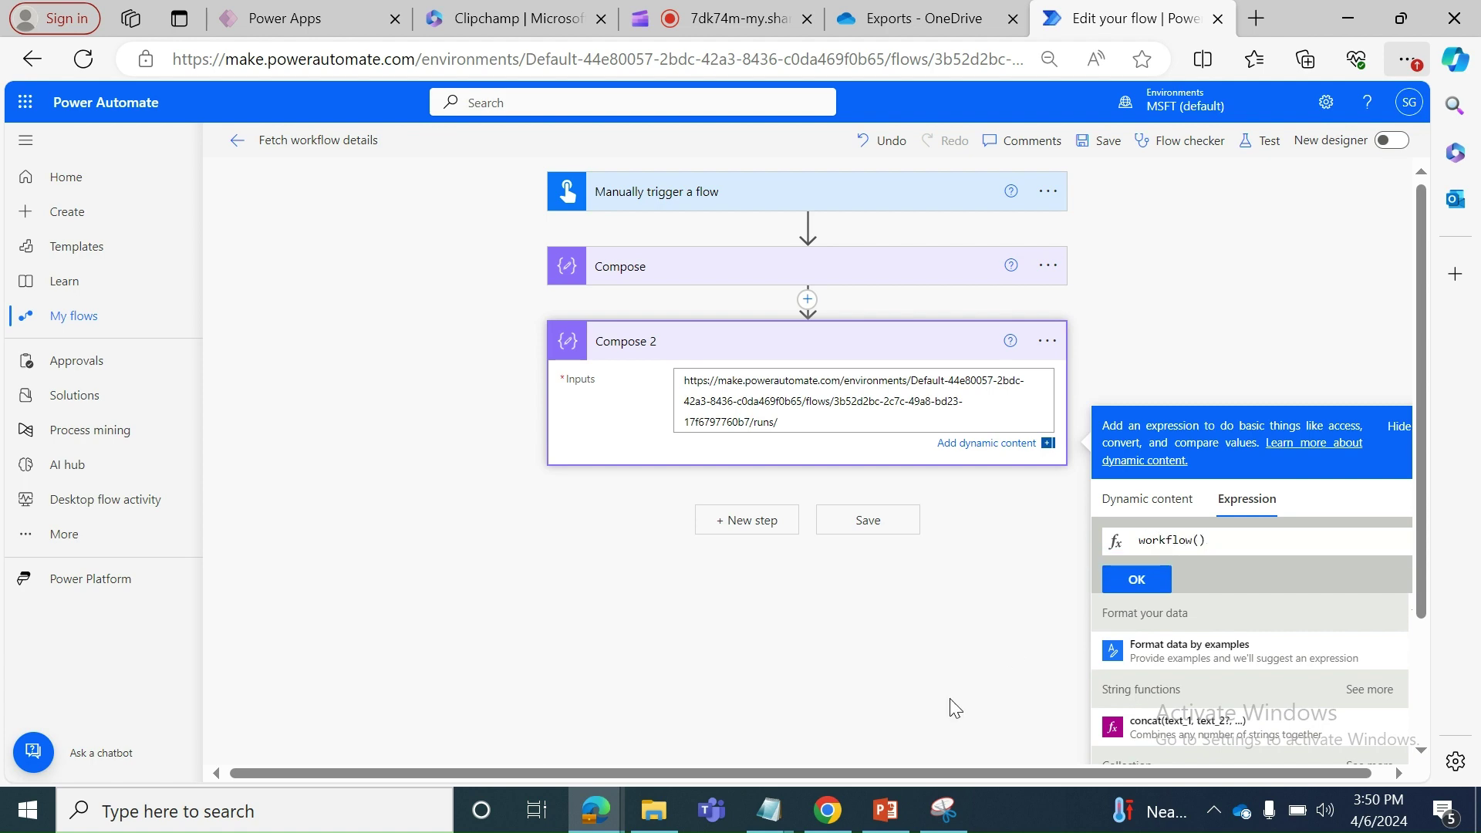
# Look up the run's name property in the Notepad JSON and complete the Compose 2 expression as workflow().run.name, inserting it after "/runs/".
pyautogui.moveTo(766, 823)
pyautogui.click(636, 702)
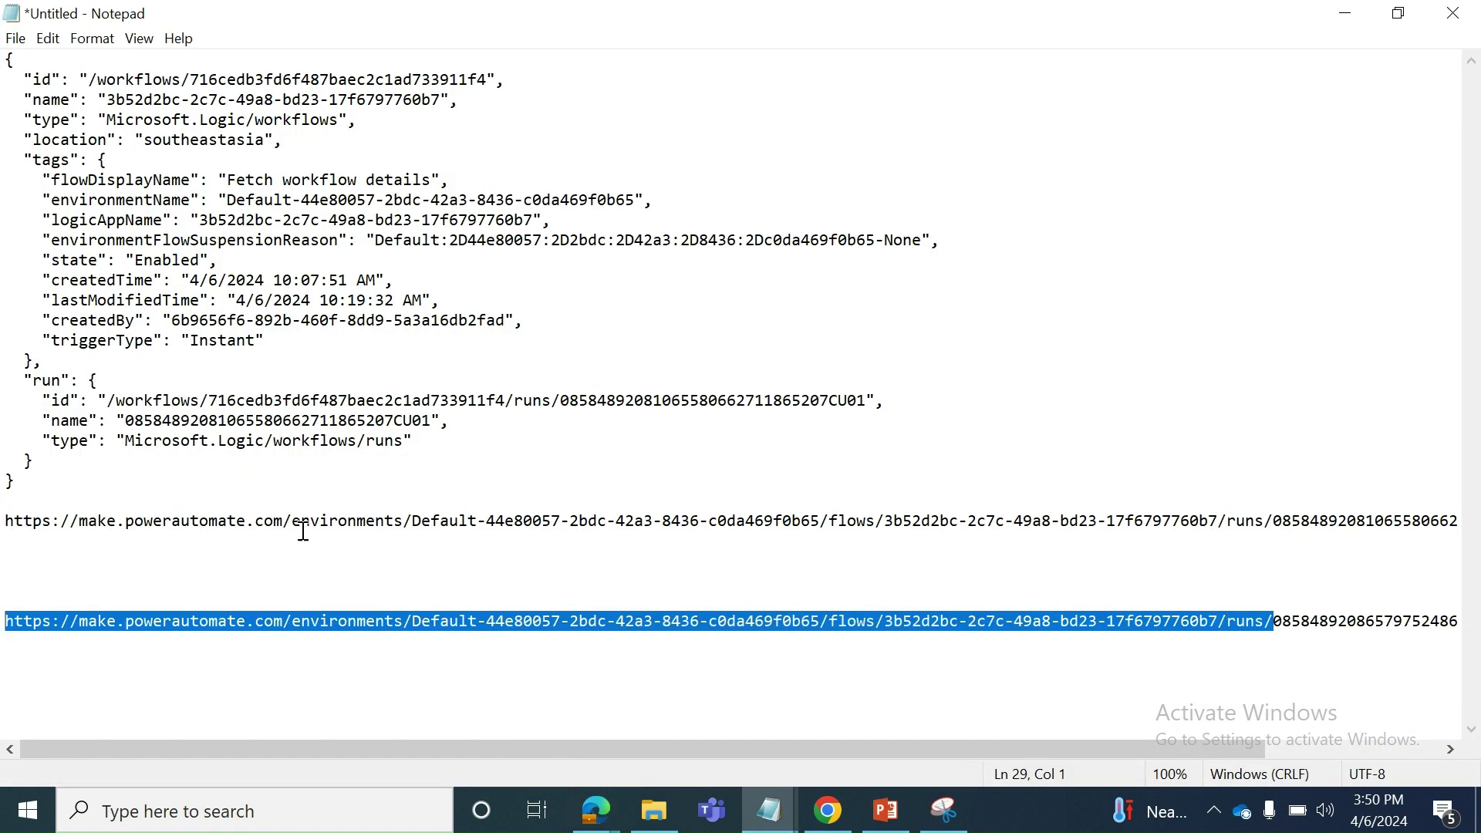
pyautogui.click(141, 423)
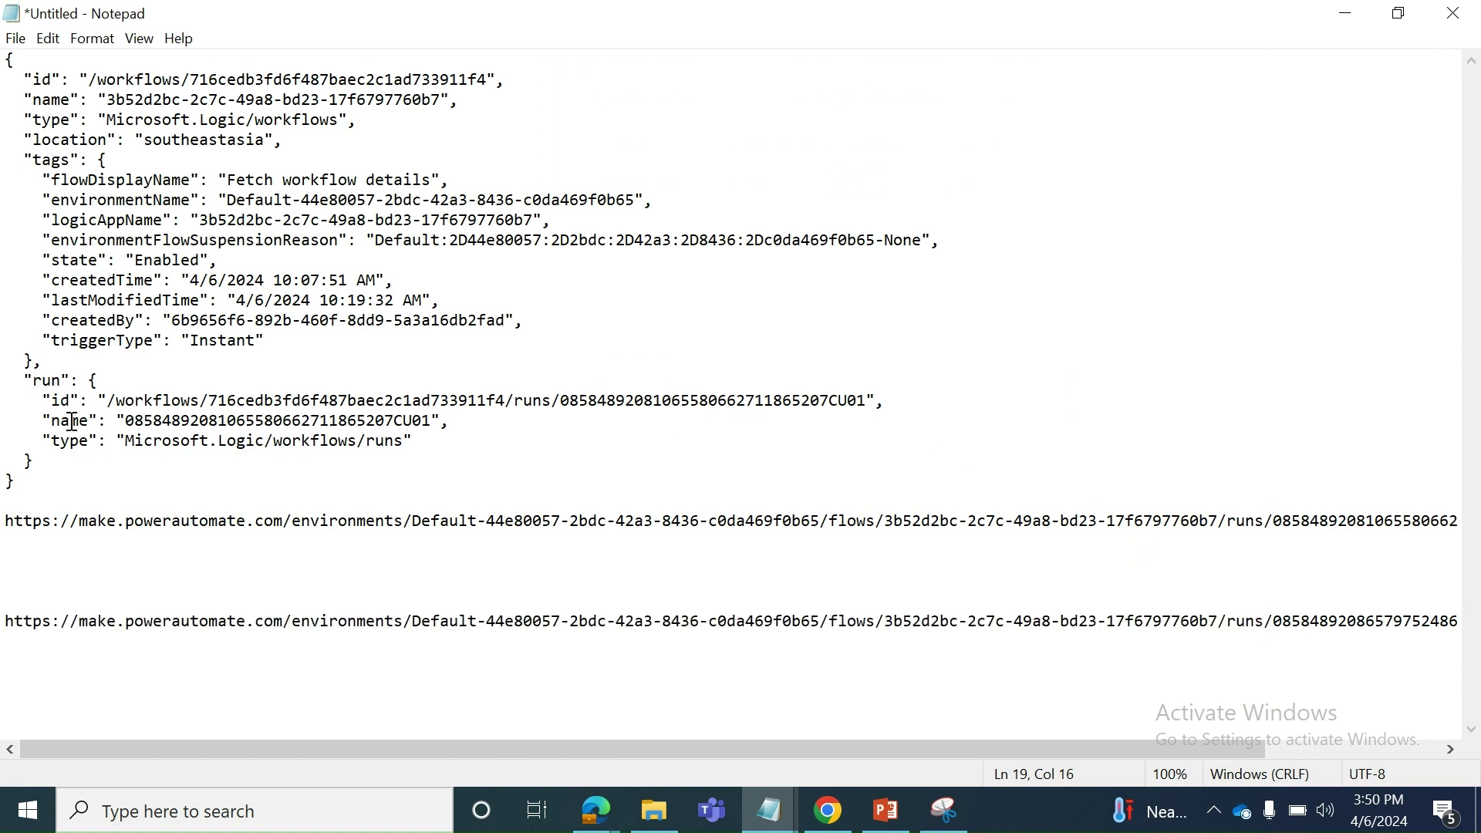
pyautogui.doubleClick(72, 421)
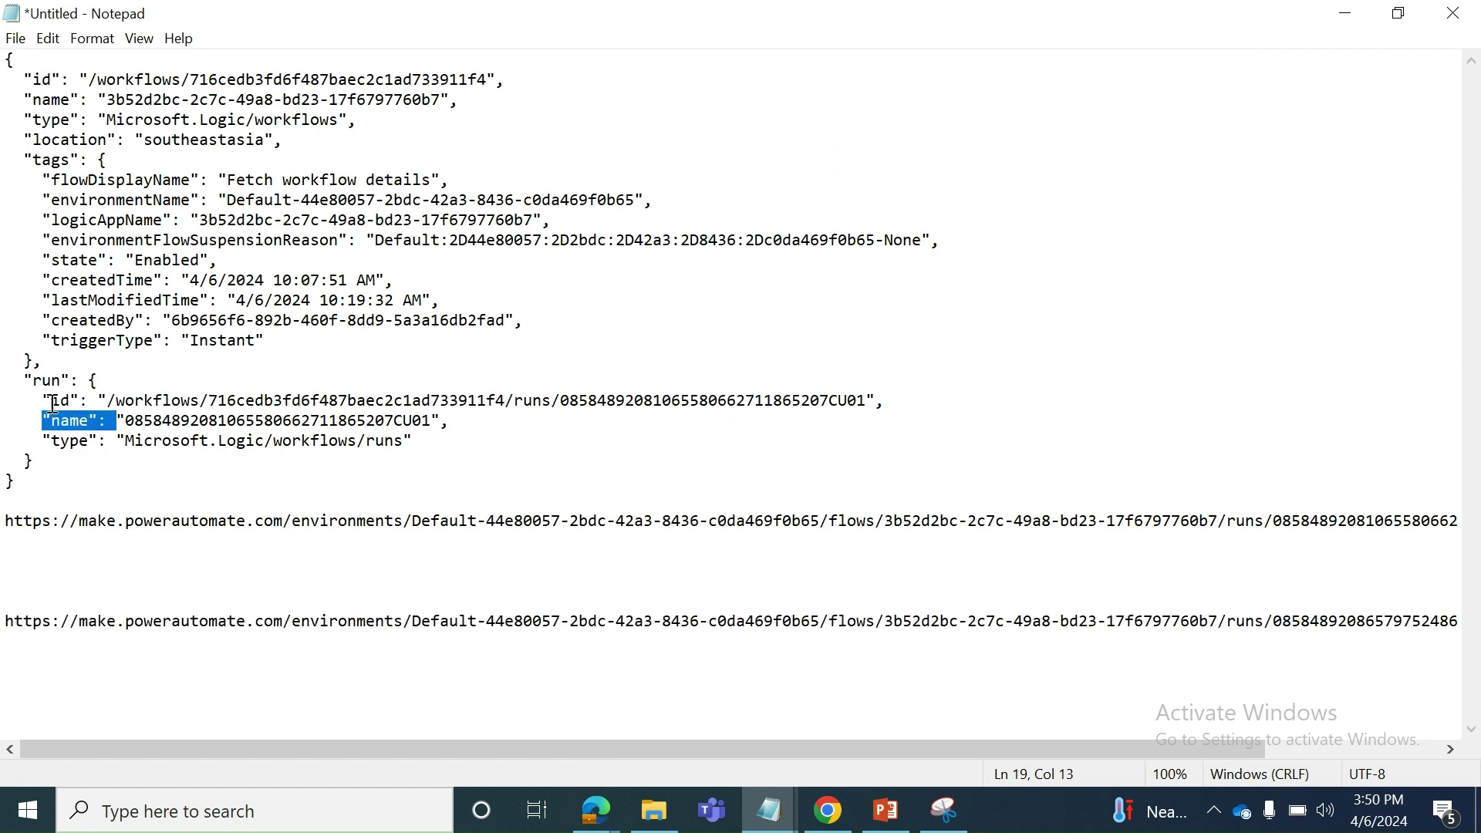
pyautogui.moveTo(596, 810)
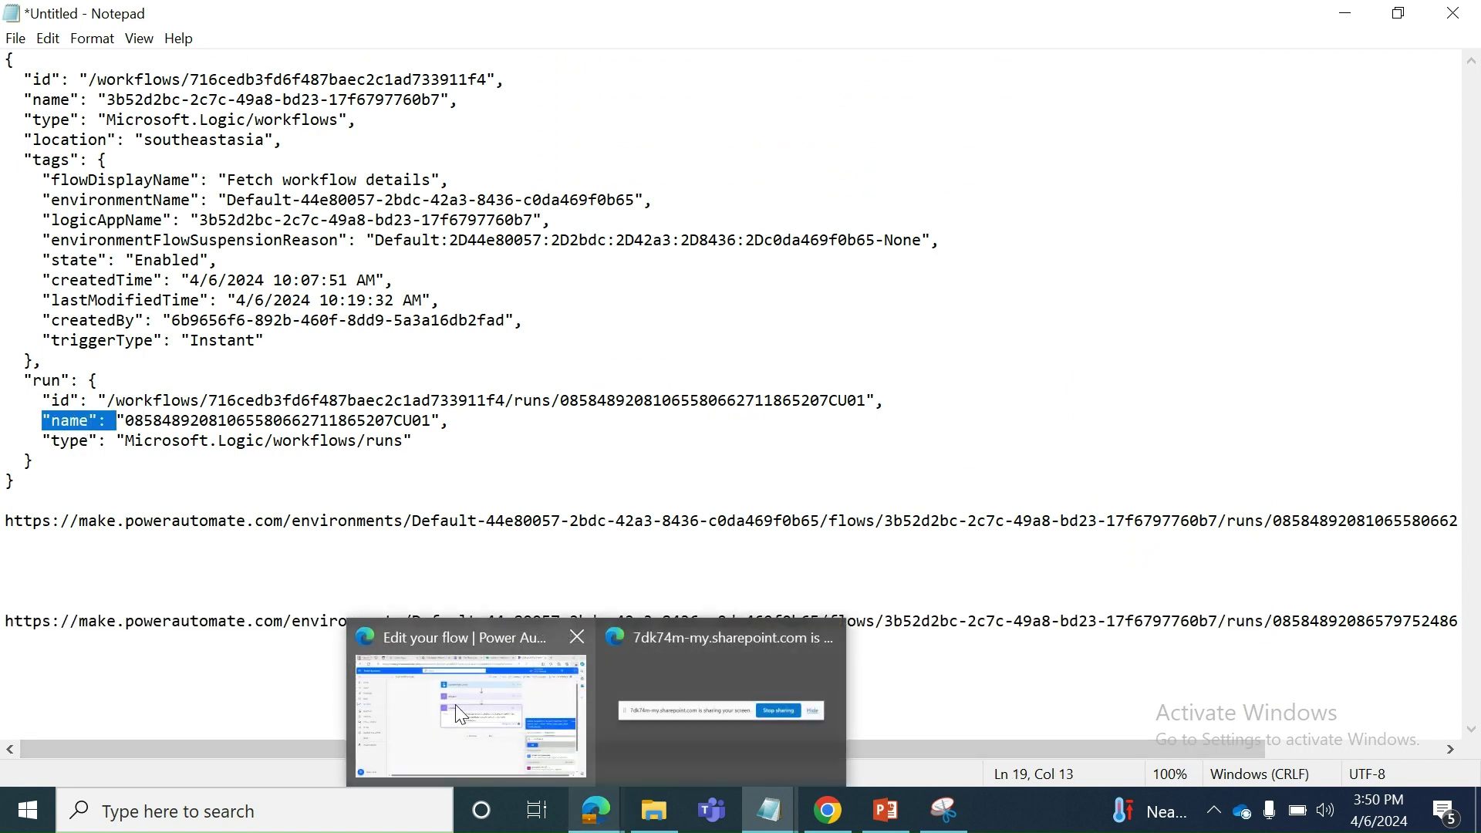
pyautogui.click(455, 705)
pyautogui.write('.run')
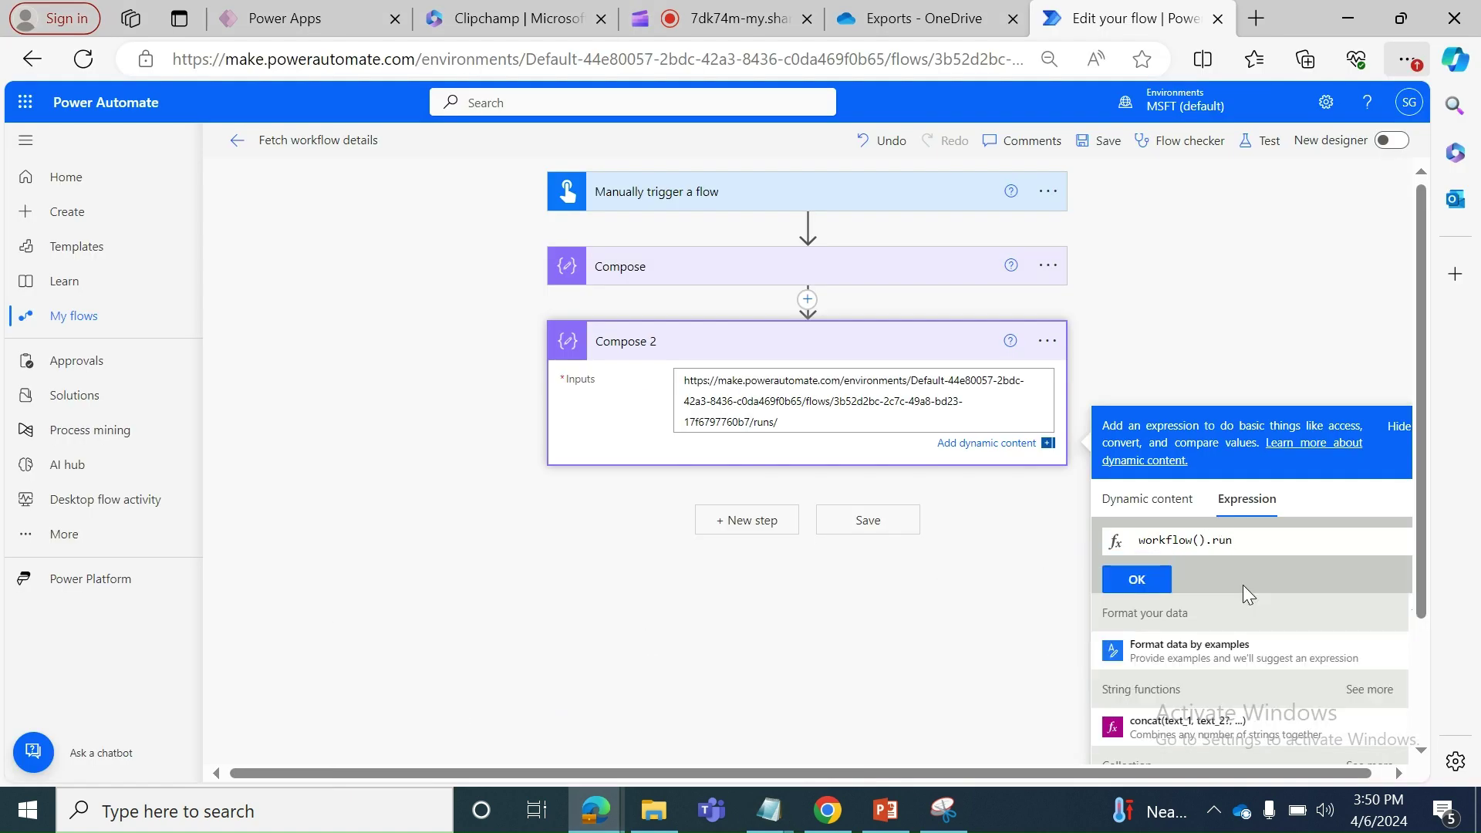
pyautogui.write('.name')
pyautogui.click(1138, 577)
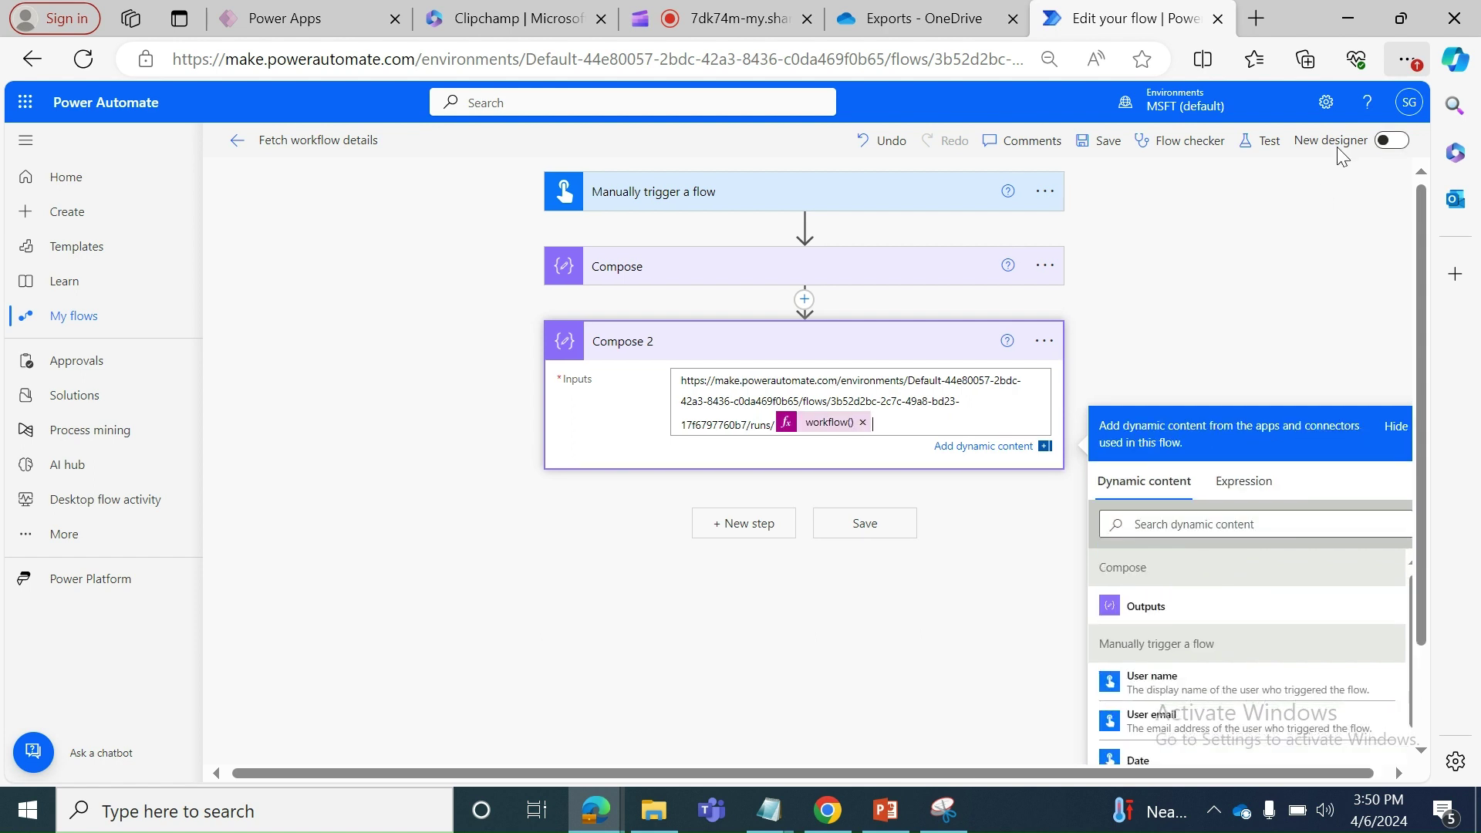
# Save the flow and test it with a manual trigger, running it through to its run history page.
pyautogui.click(1259, 146)
pyautogui.click(1157, 230)
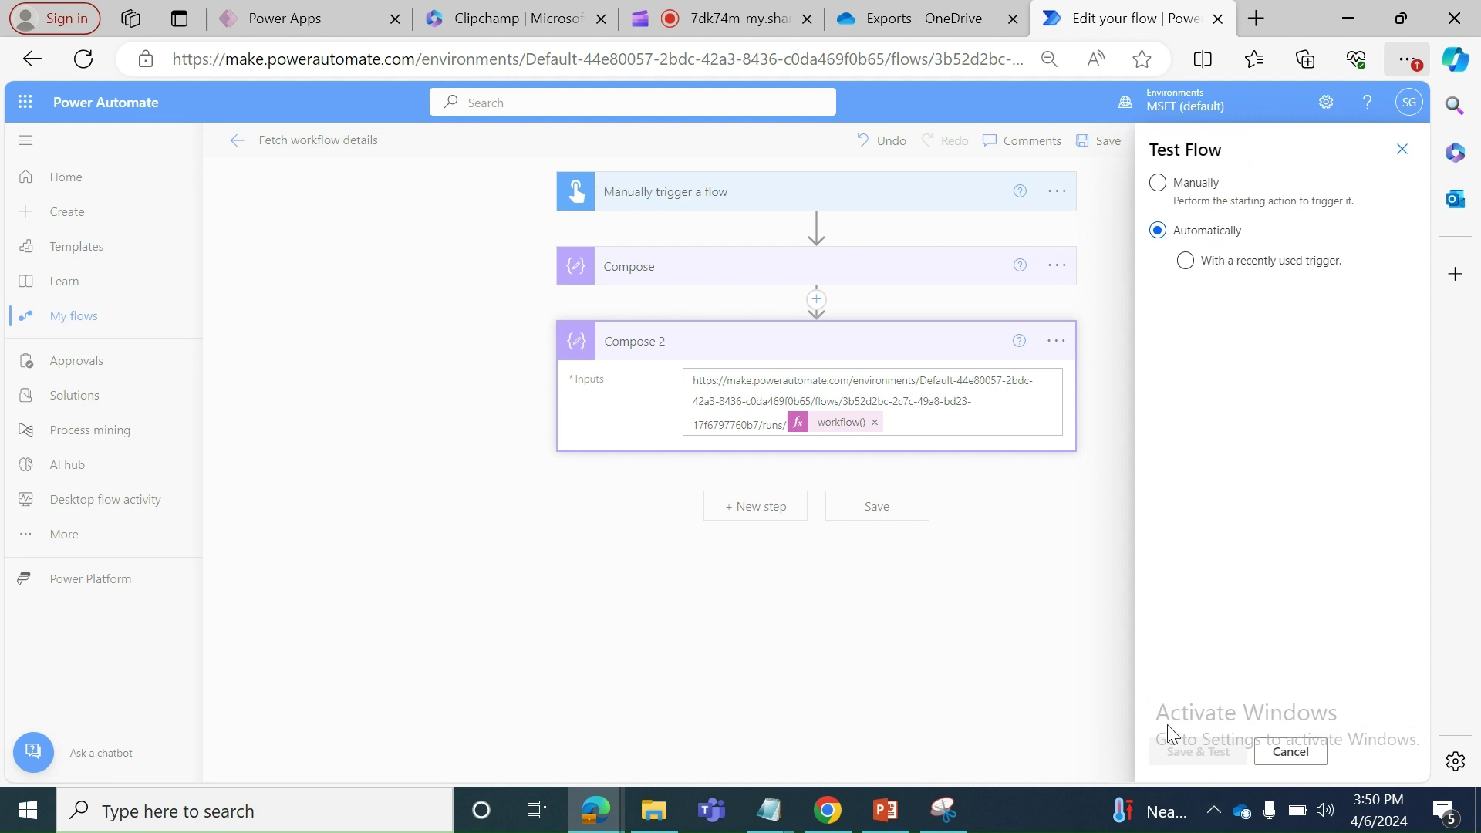
pyautogui.click(1159, 185)
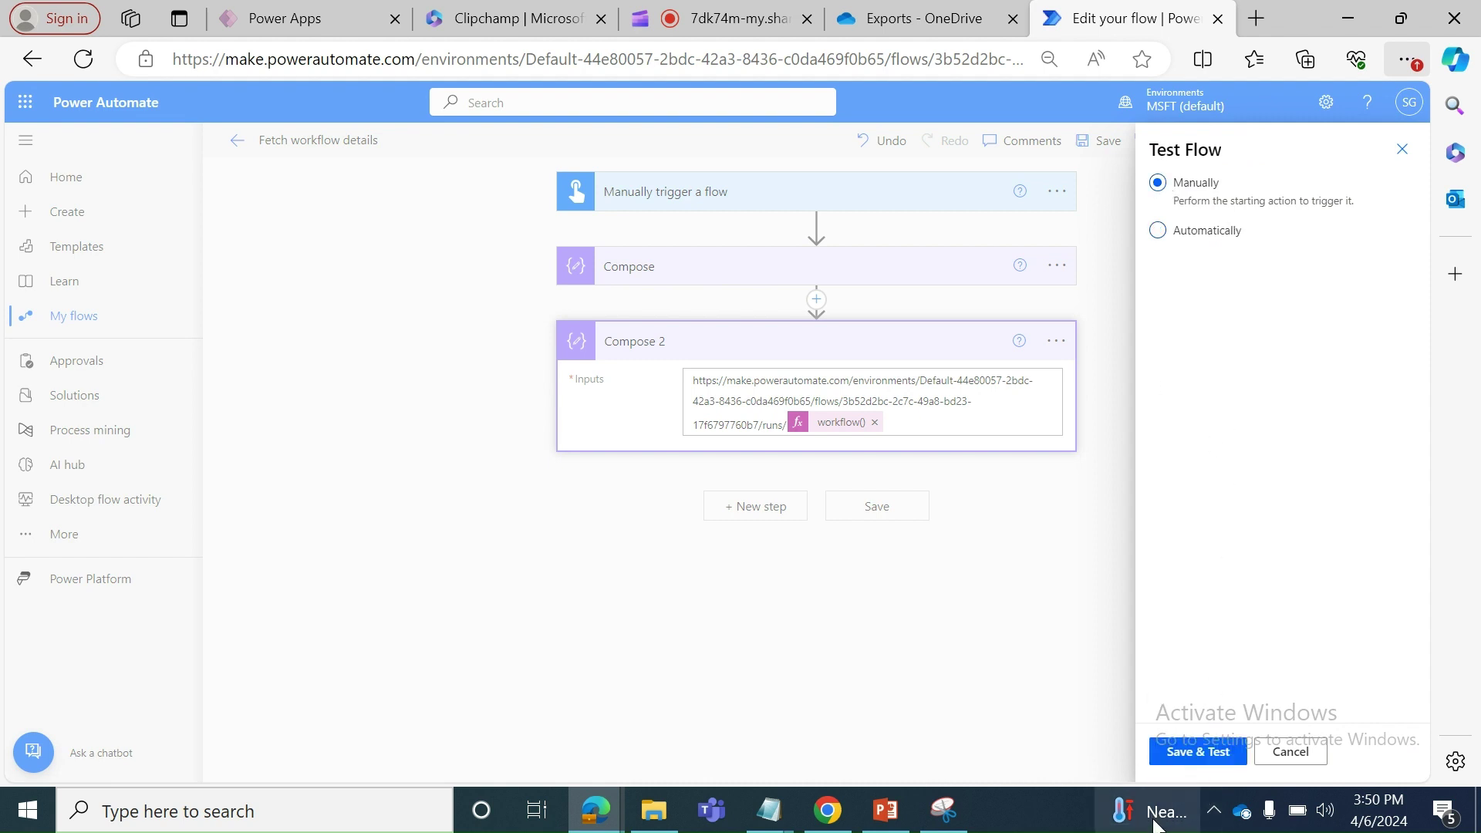
pyautogui.click(1208, 761)
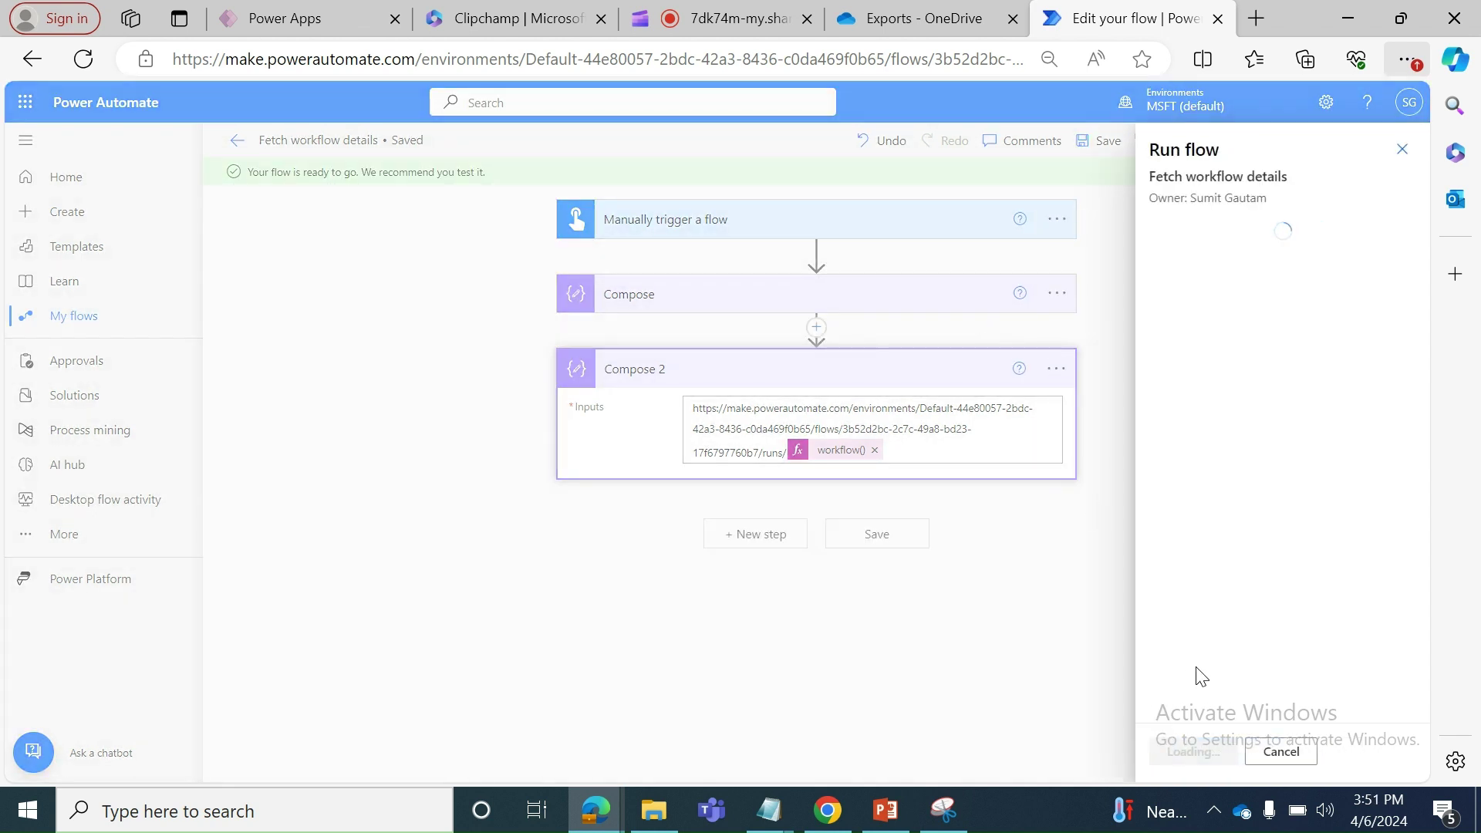
pyautogui.click(1169, 751)
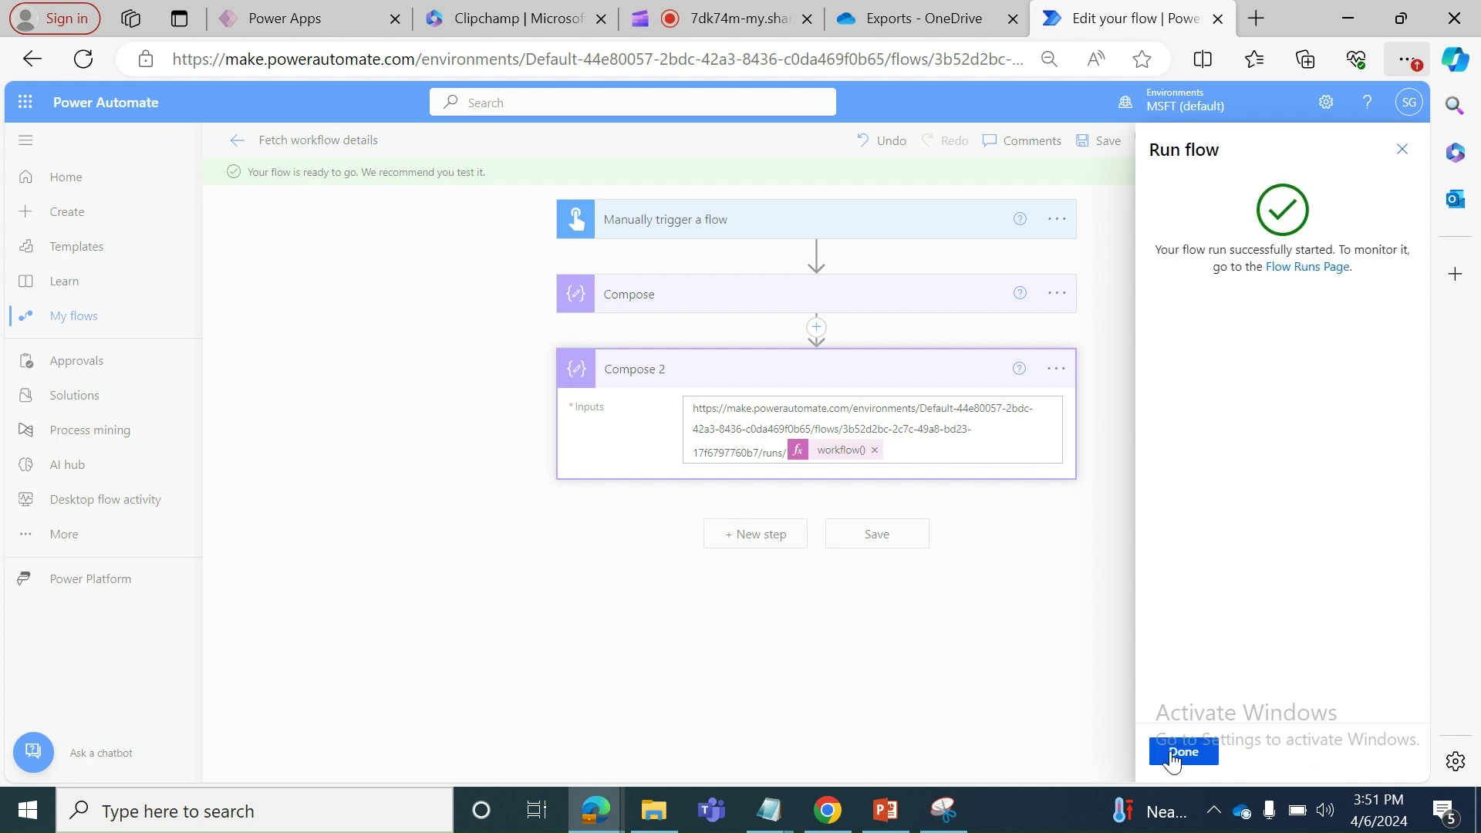
pyautogui.click(1172, 754)
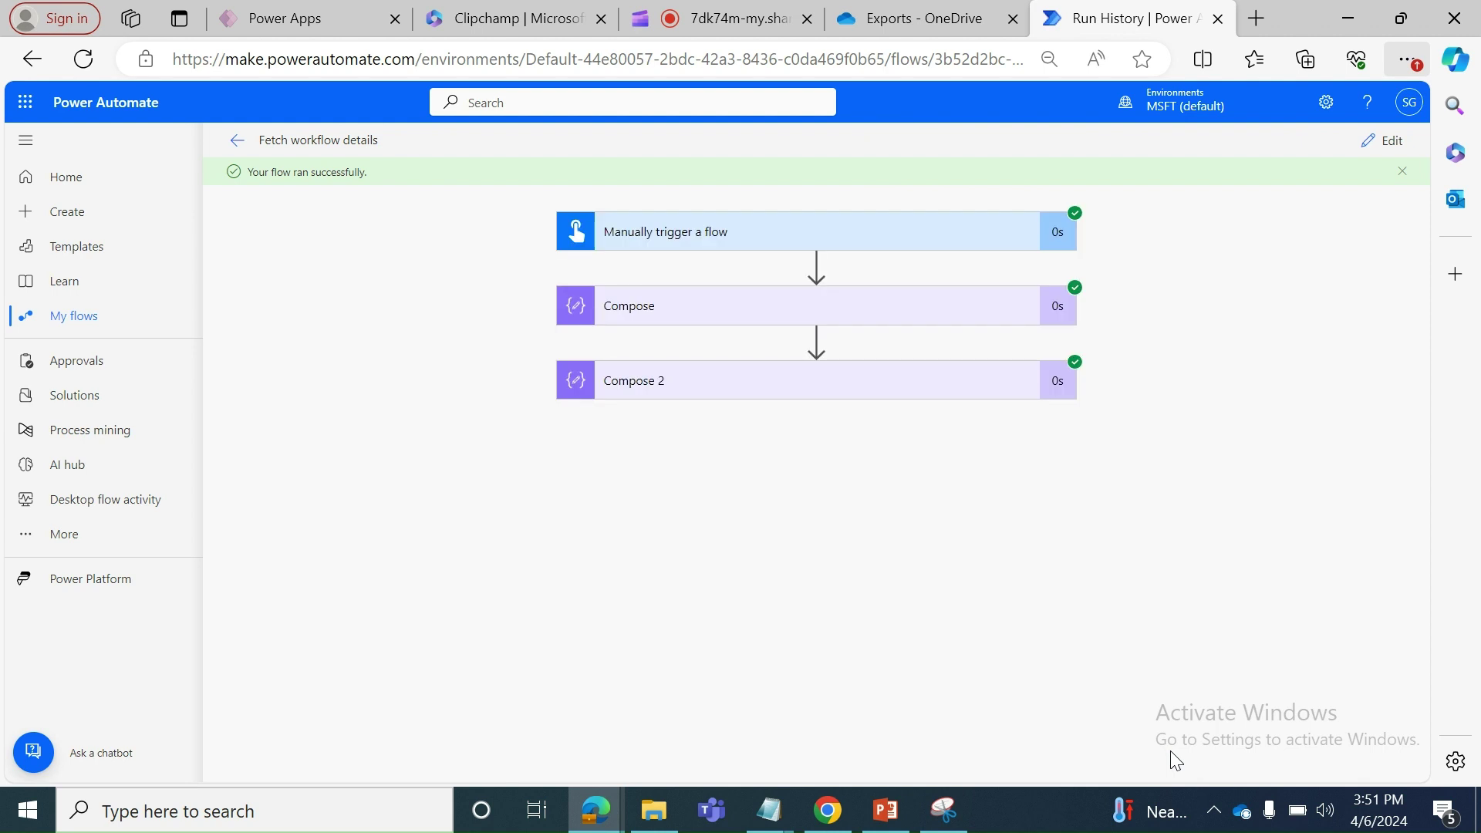
# Copy the URL from the Compose 2 outputs of the finished run and open it in a new browser tab.
pyautogui.click(786, 395)
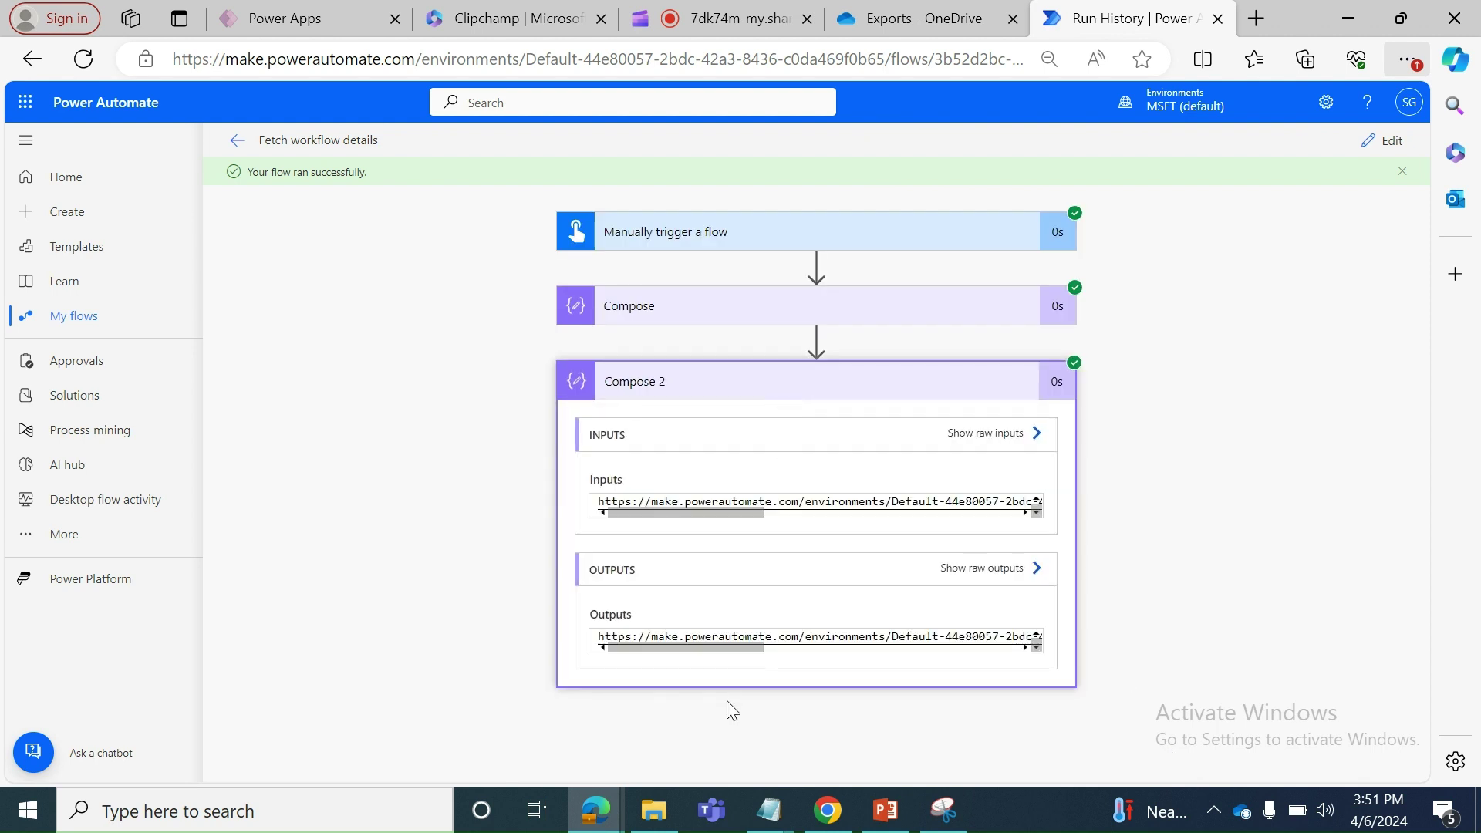
pyautogui.tripleClick(773, 636)
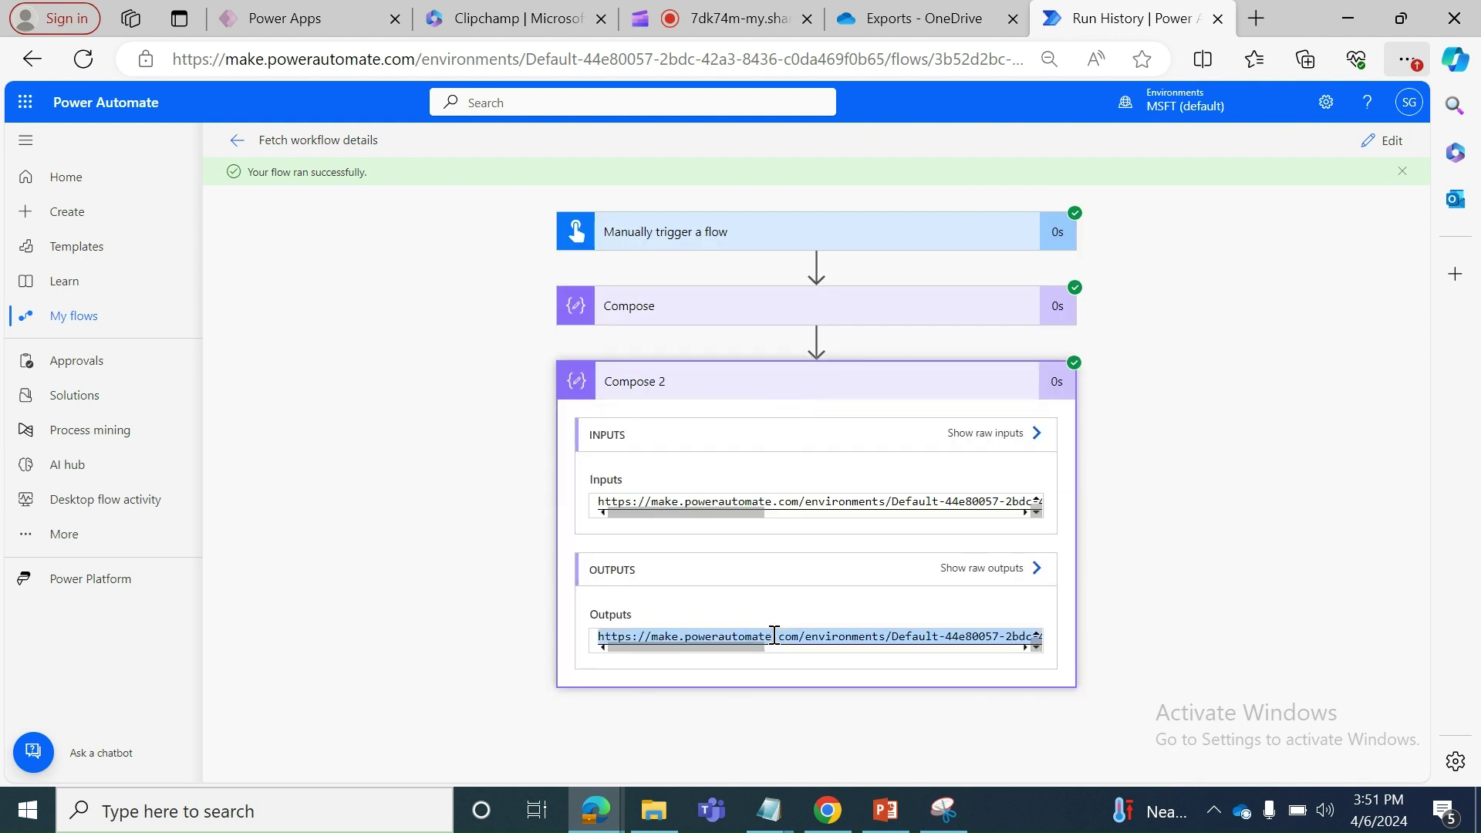
pyautogui.click(1254, 20)
pyautogui.hotkey('ctrl', 'v')
pyautogui.press('Return')
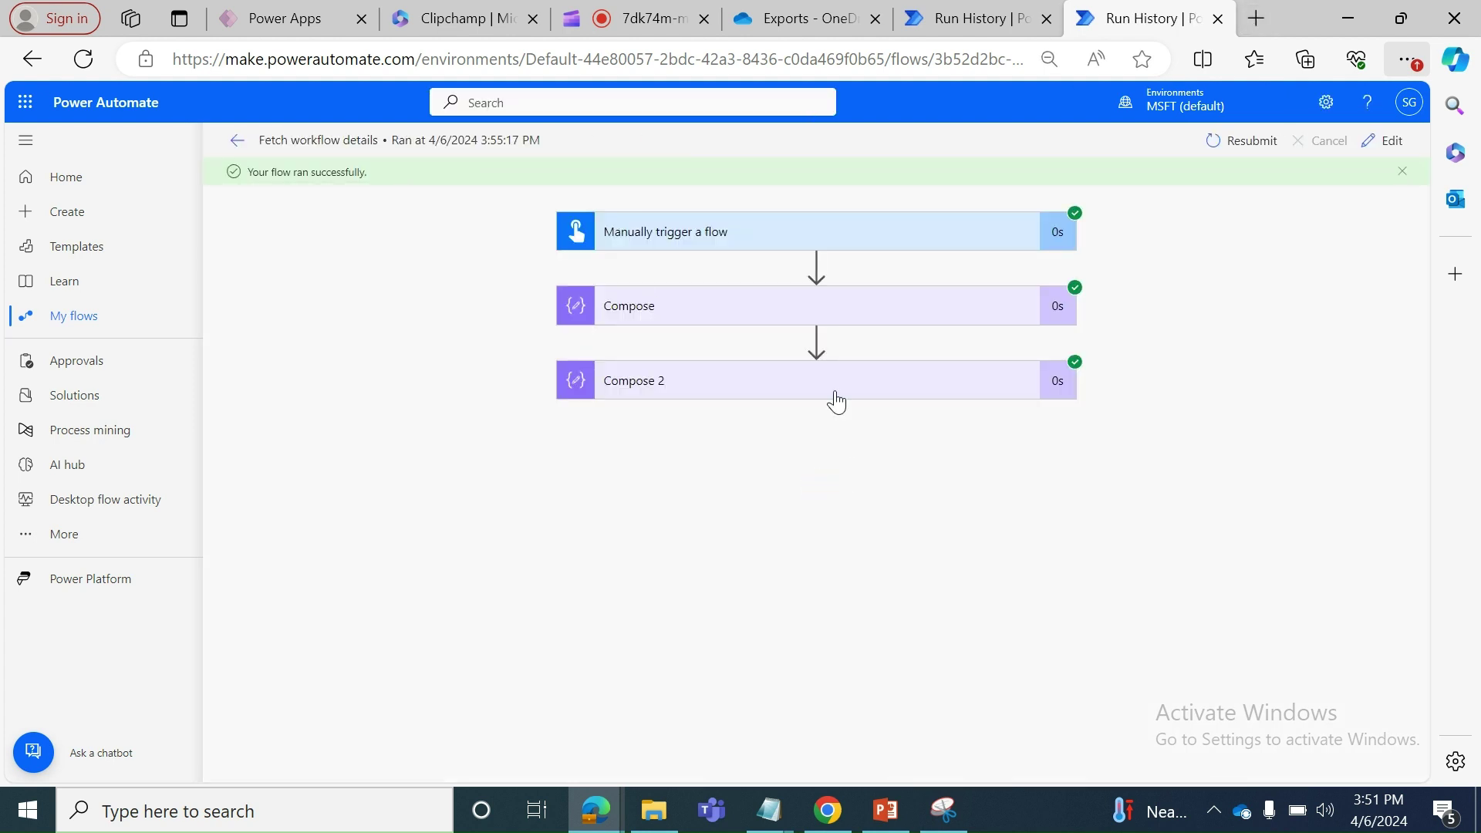
# Examine the Compose 2 details in the newly opened run, then return to the original run and collapse its Compose 2 card.
pyautogui.click(835, 395)
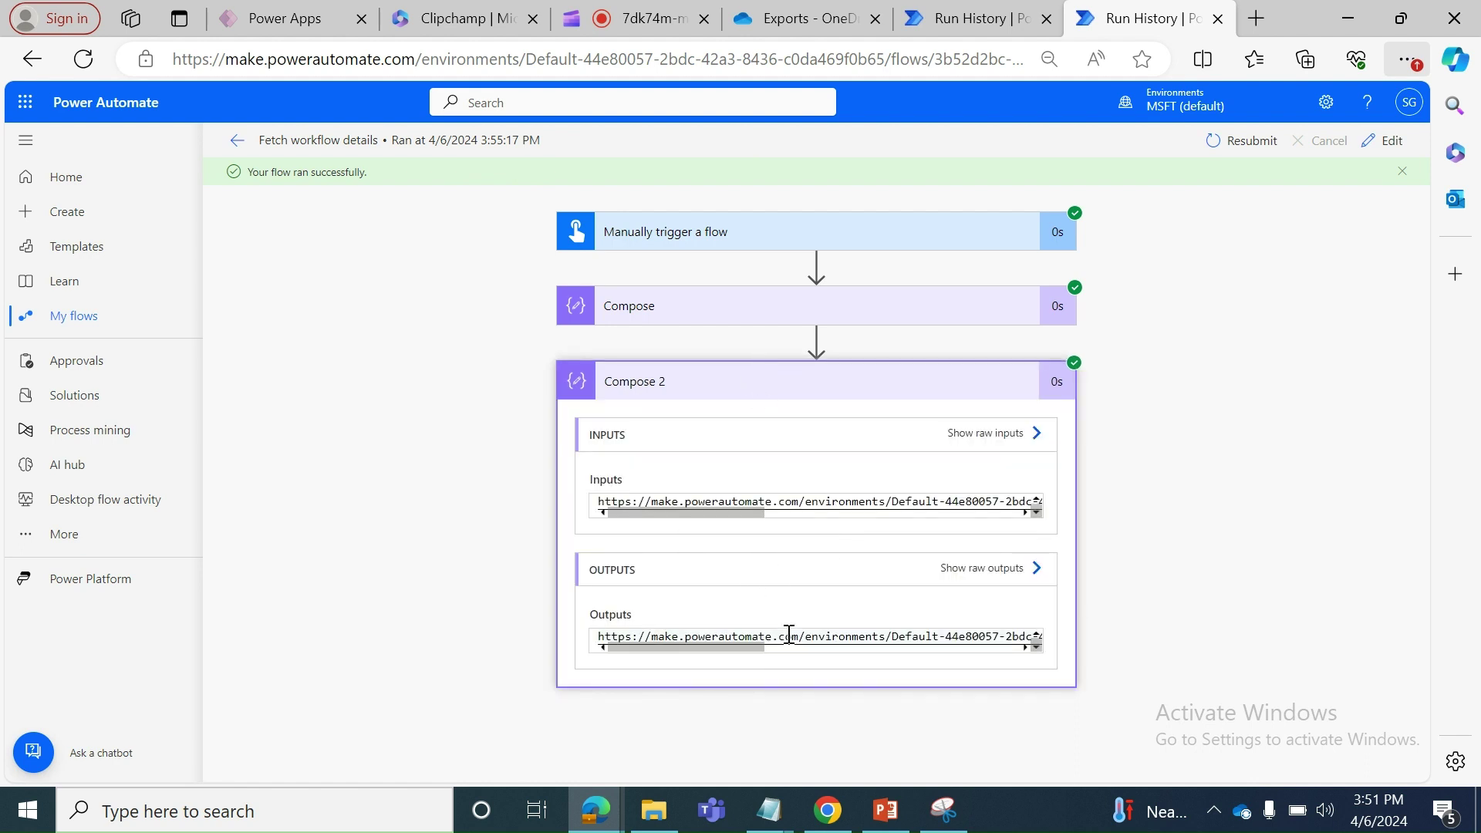
pyautogui.click(987, 21)
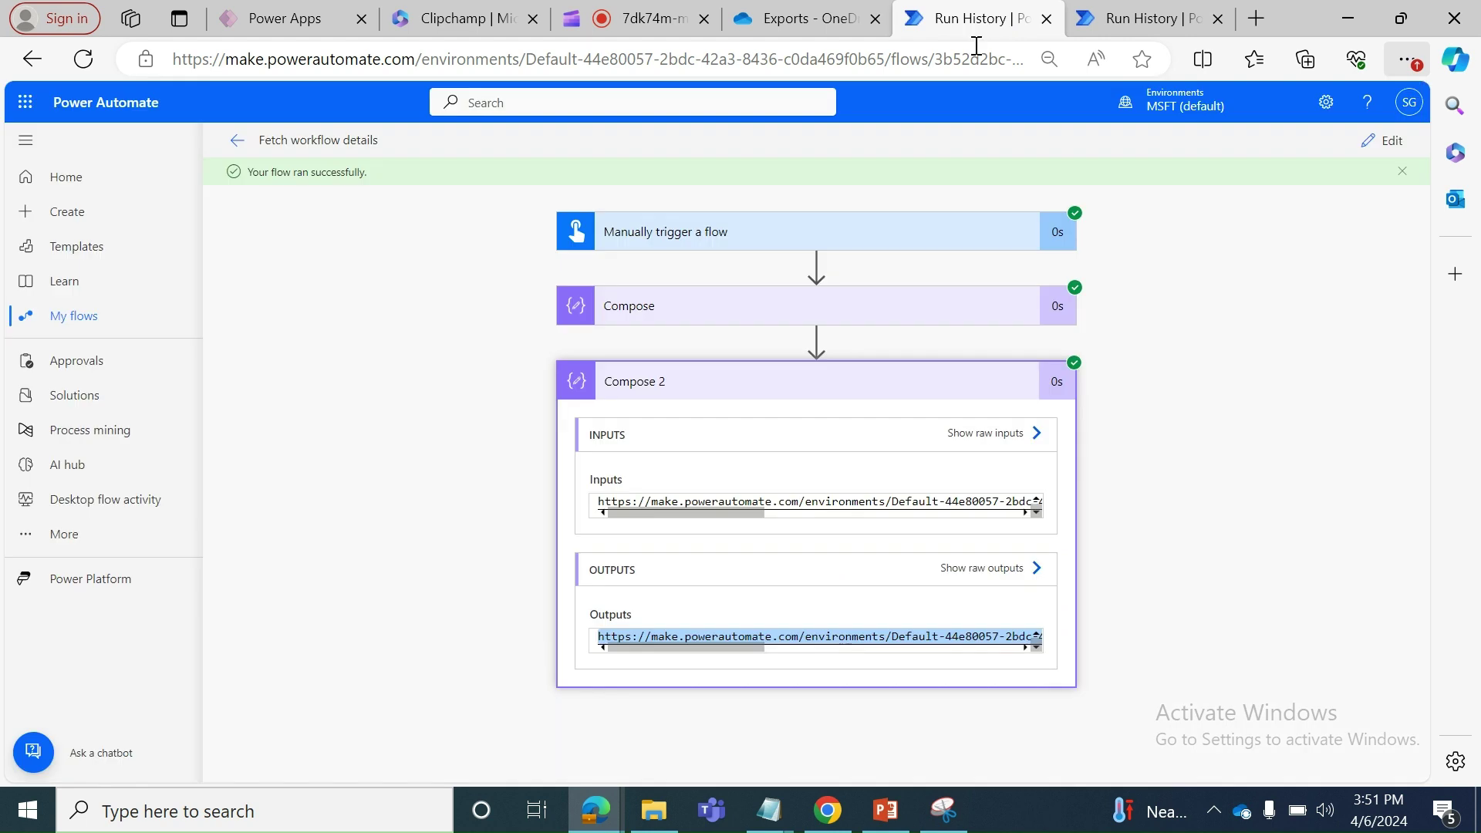
pyautogui.click(717, 388)
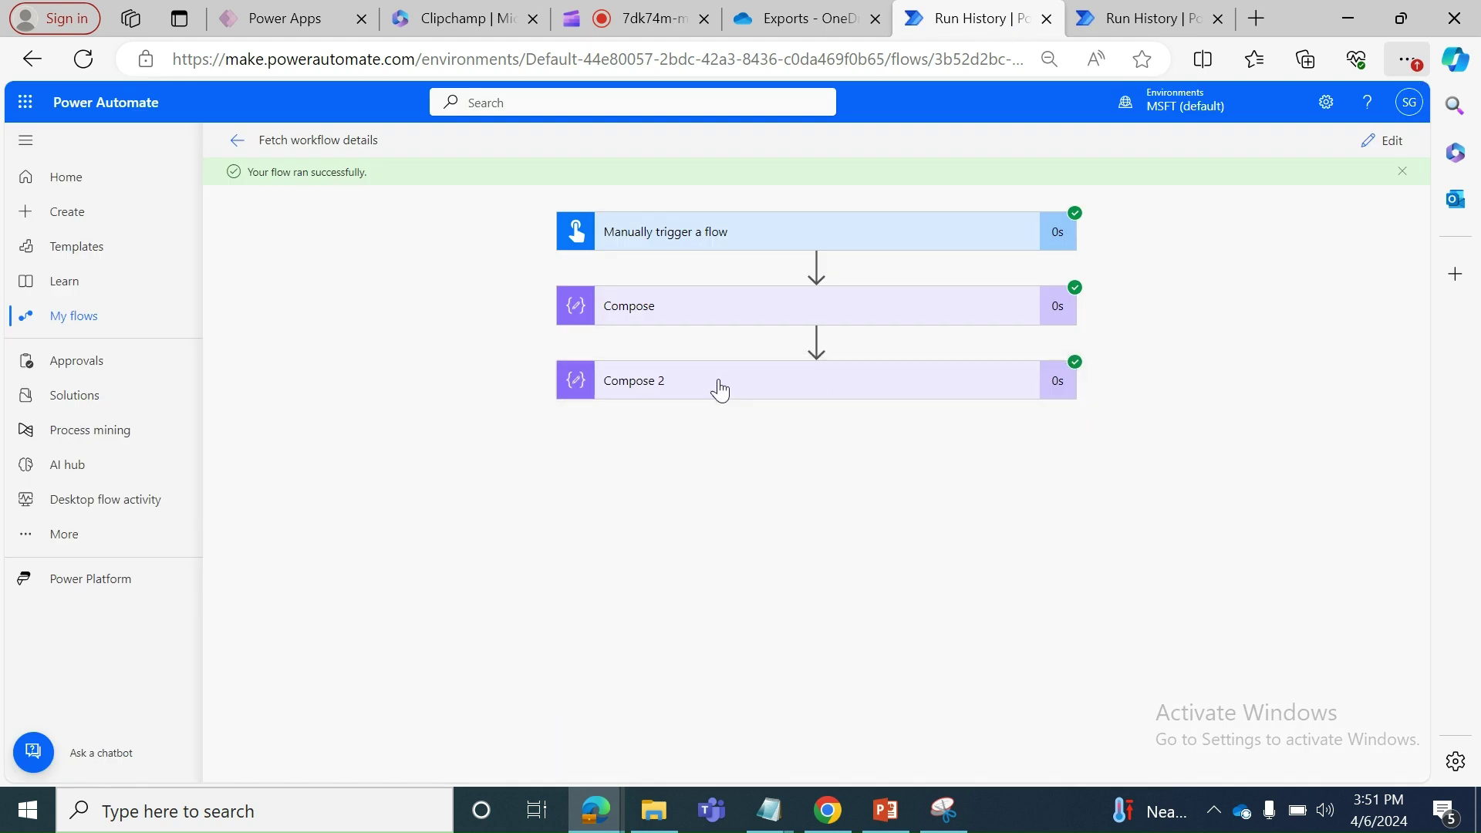